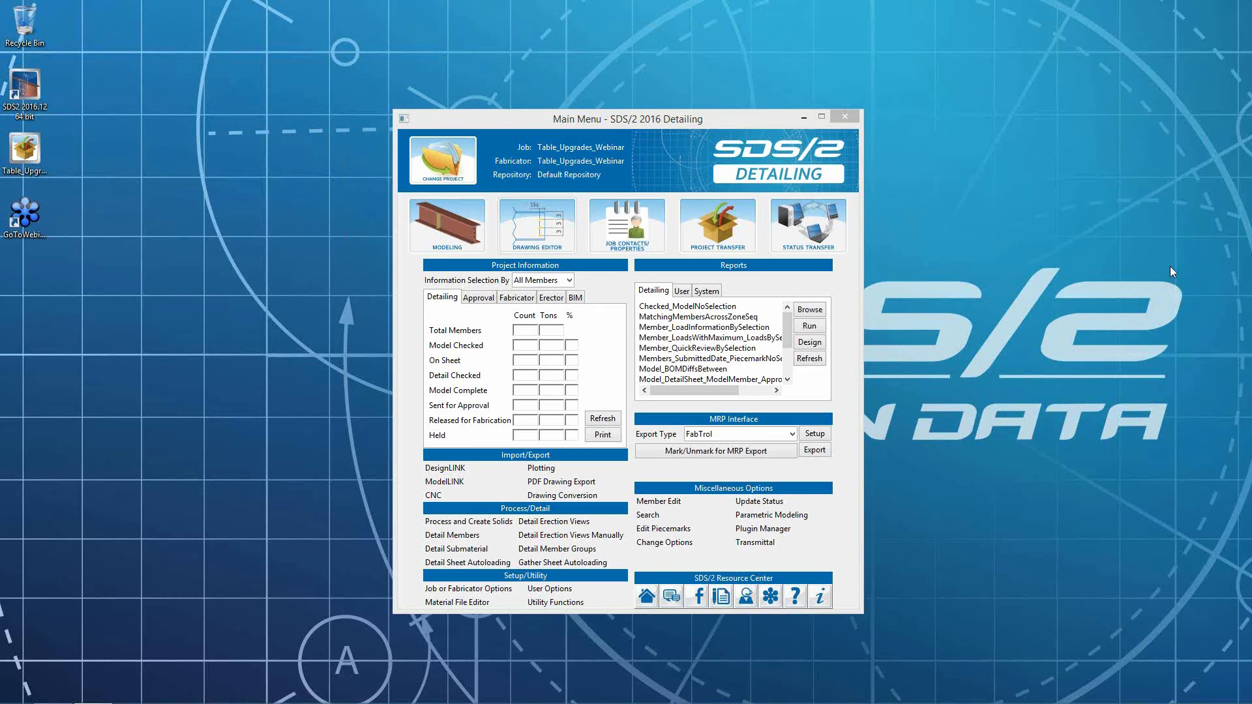
# - Open the G11x17 sheet outline in the Drawing Editor
pyautogui.click(528, 236)
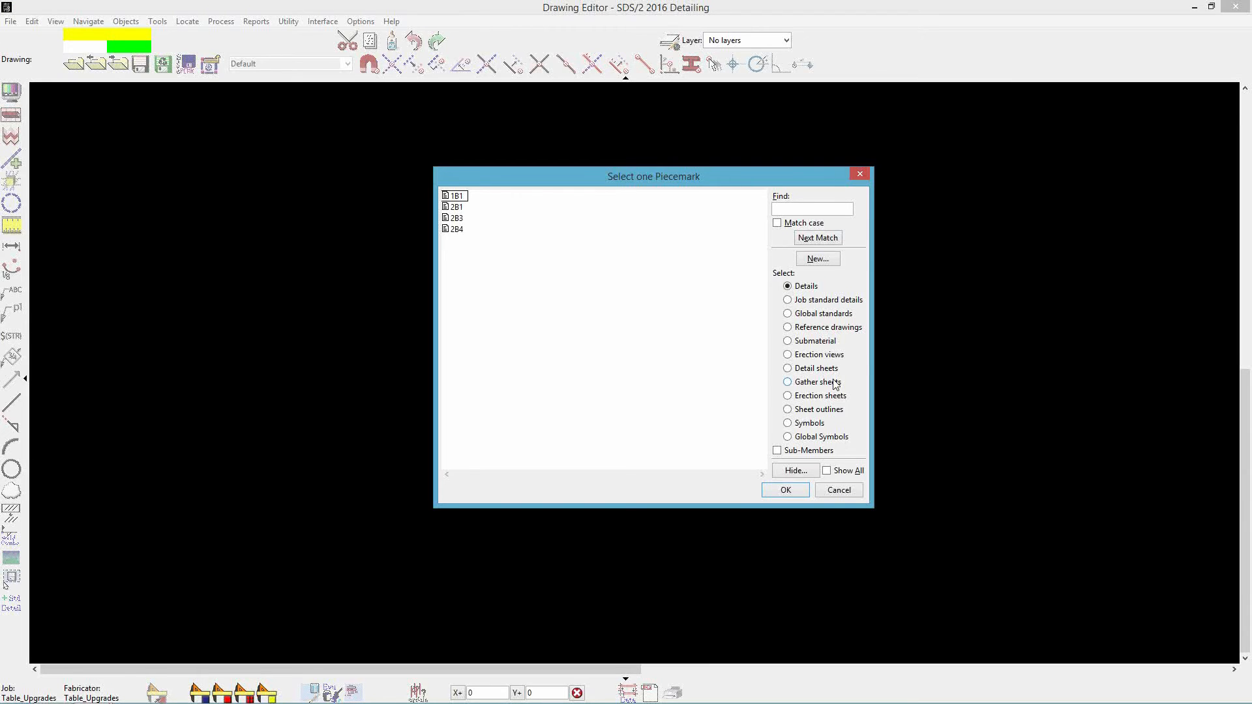
pyautogui.click(807, 410)
pyautogui.click(461, 243)
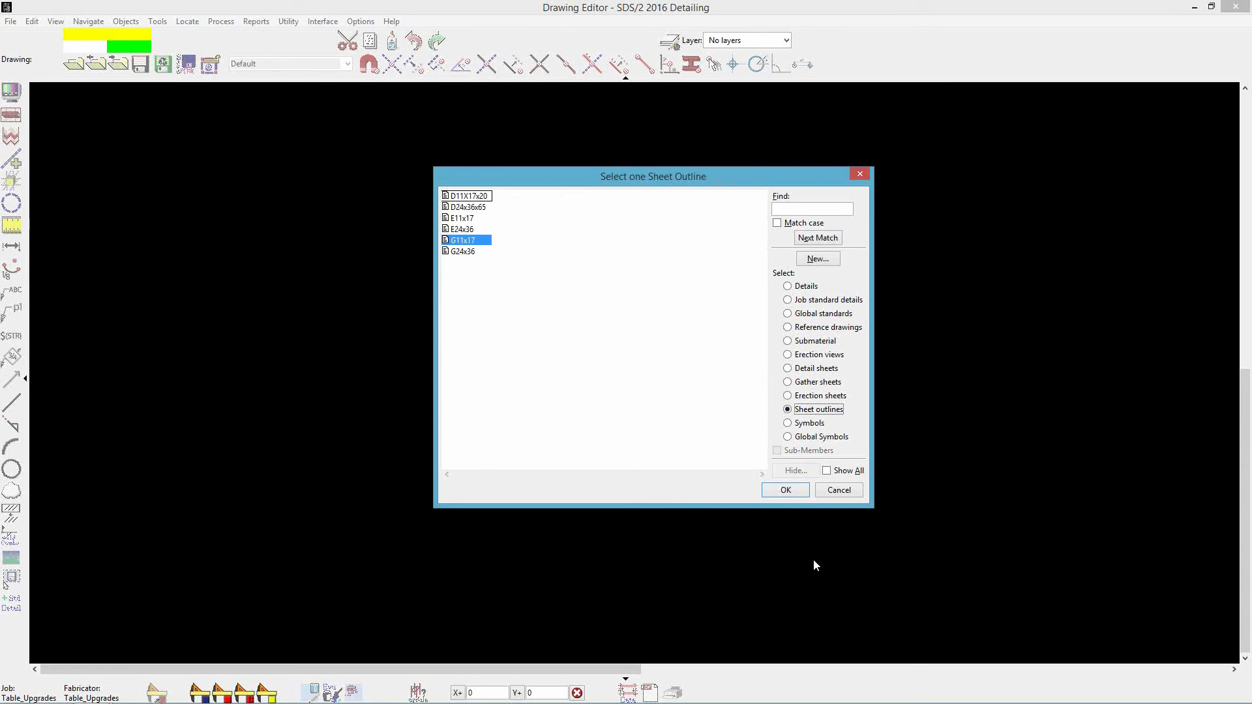
pyautogui.click(793, 493)
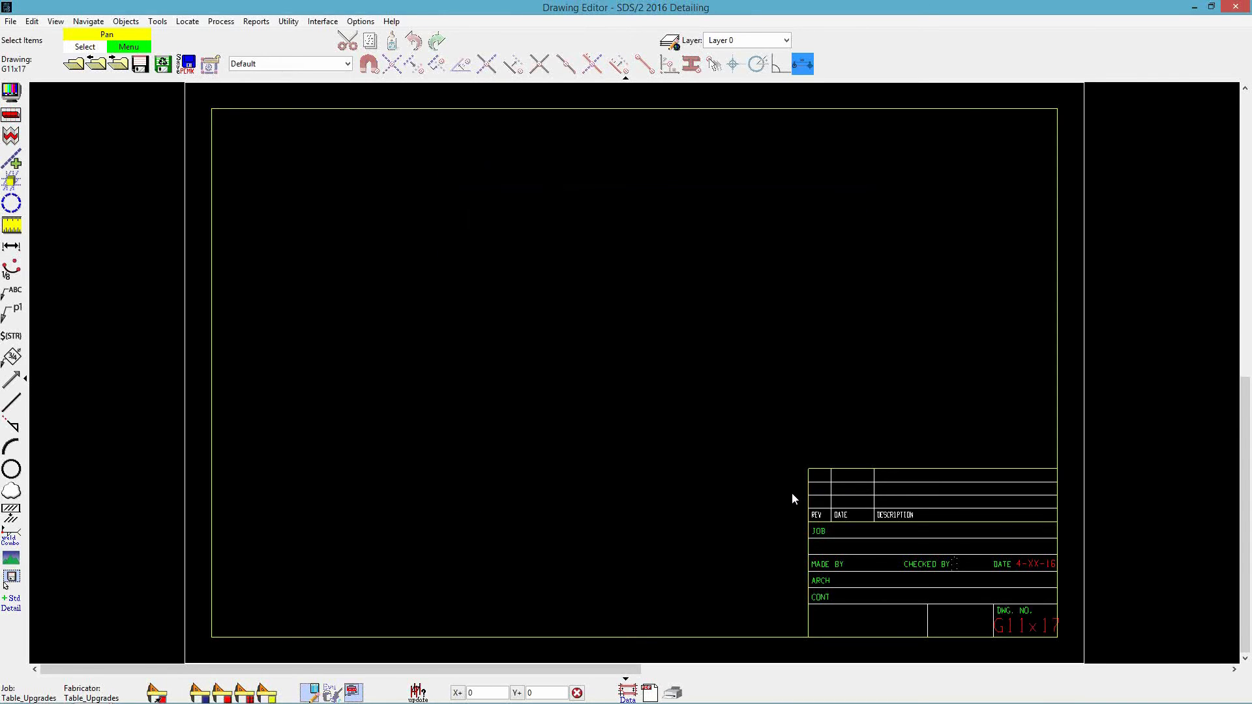
# - Add a table and link it to the Table-GatherSheetReportOnePerSheet report writer report
pyautogui.click(128, 26)
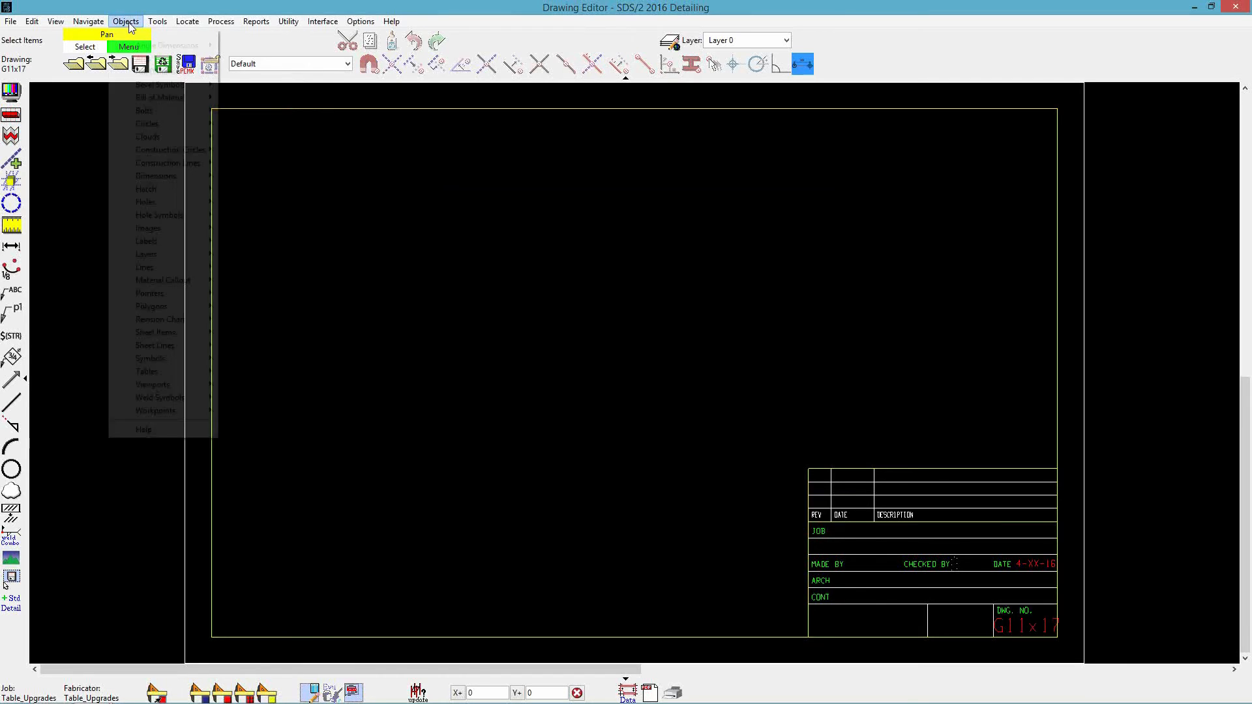
pyautogui.moveTo(180, 371)
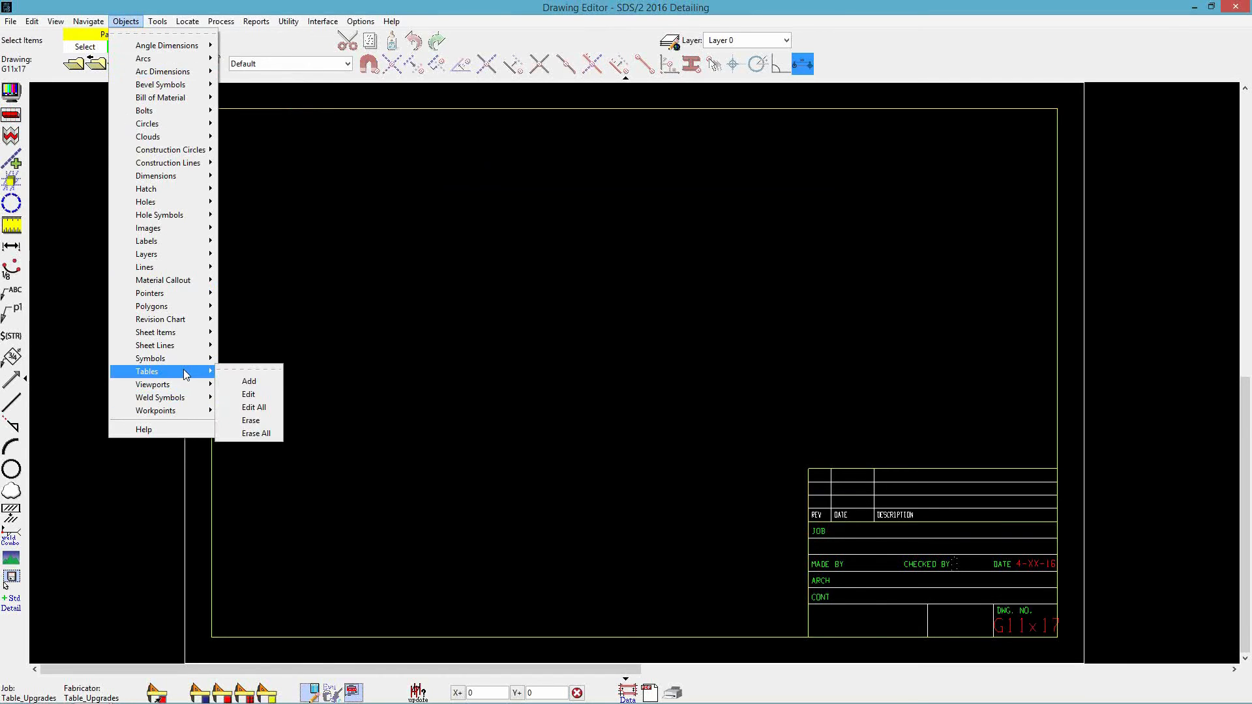
pyautogui.click(257, 383)
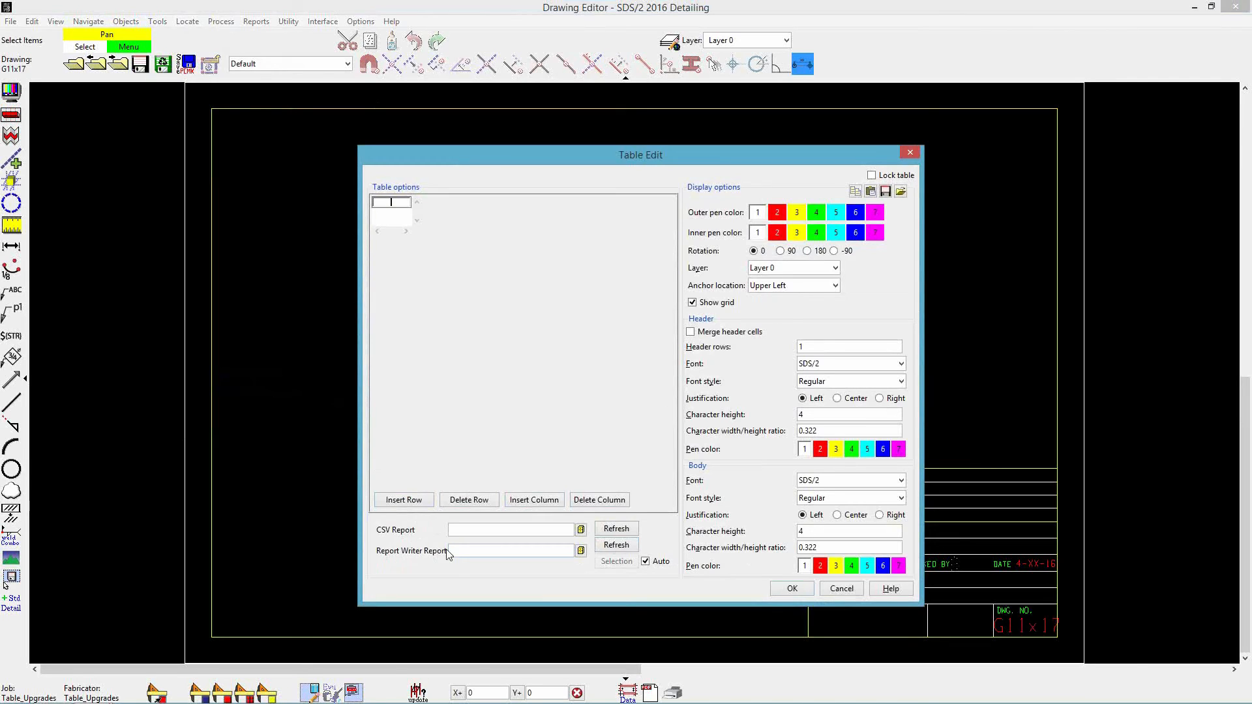
pyautogui.click(567, 553)
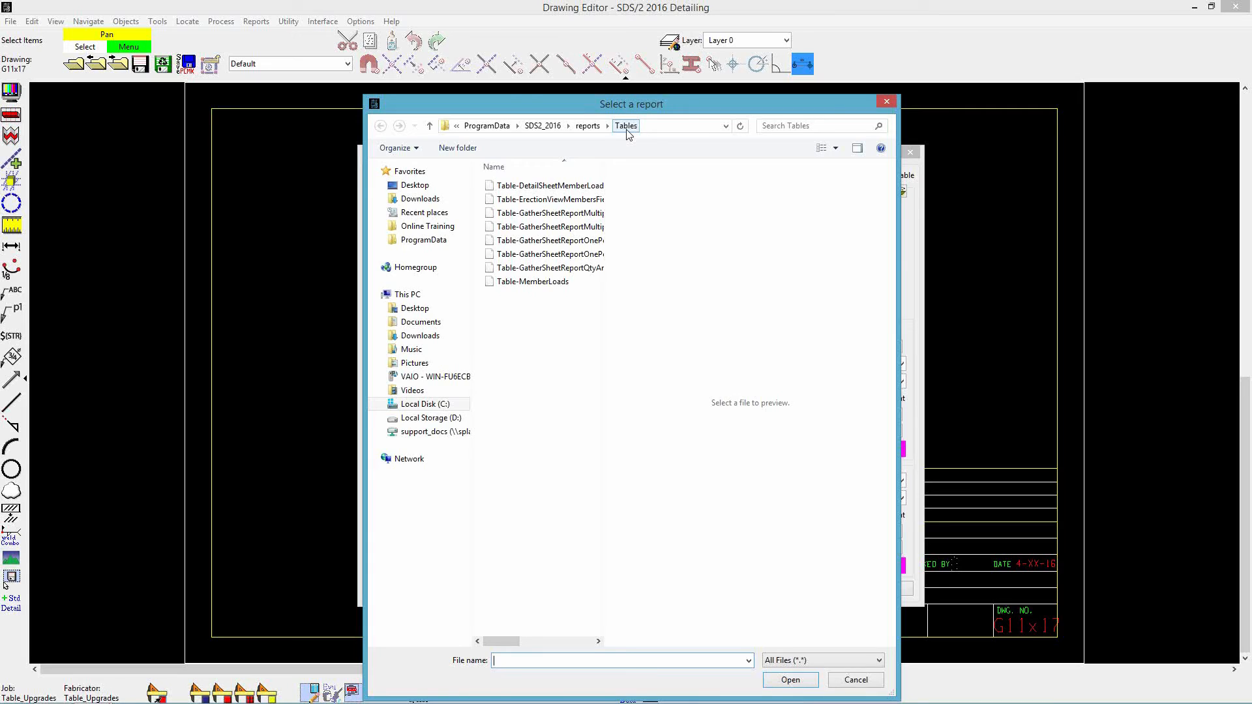
pyautogui.moveTo(603, 165); pyautogui.dragTo(781, 179)
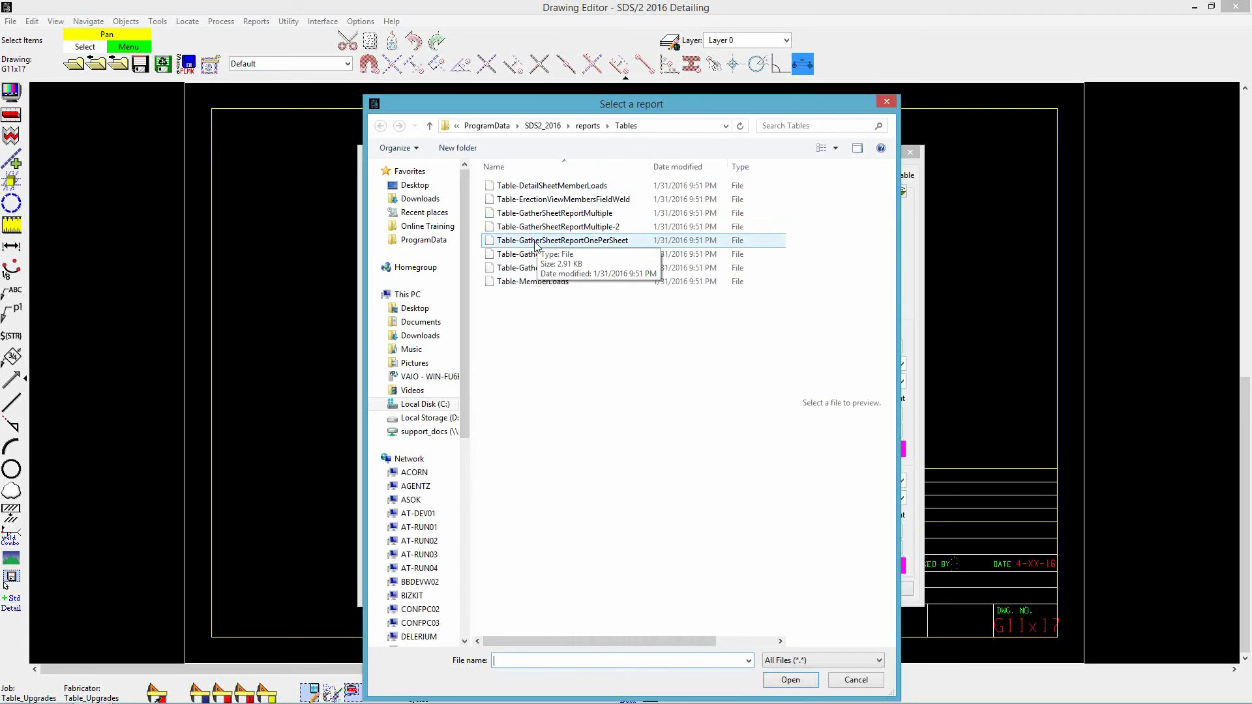
pyautogui.click(535, 245)
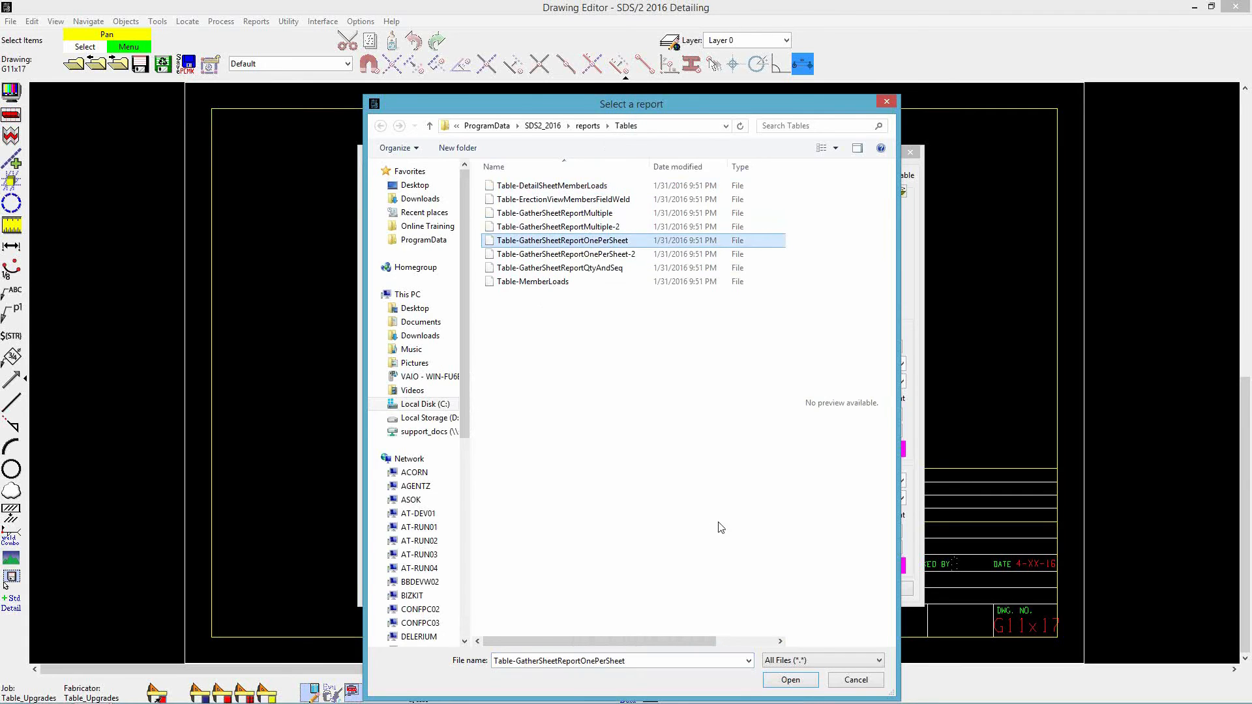
pyautogui.click(801, 681)
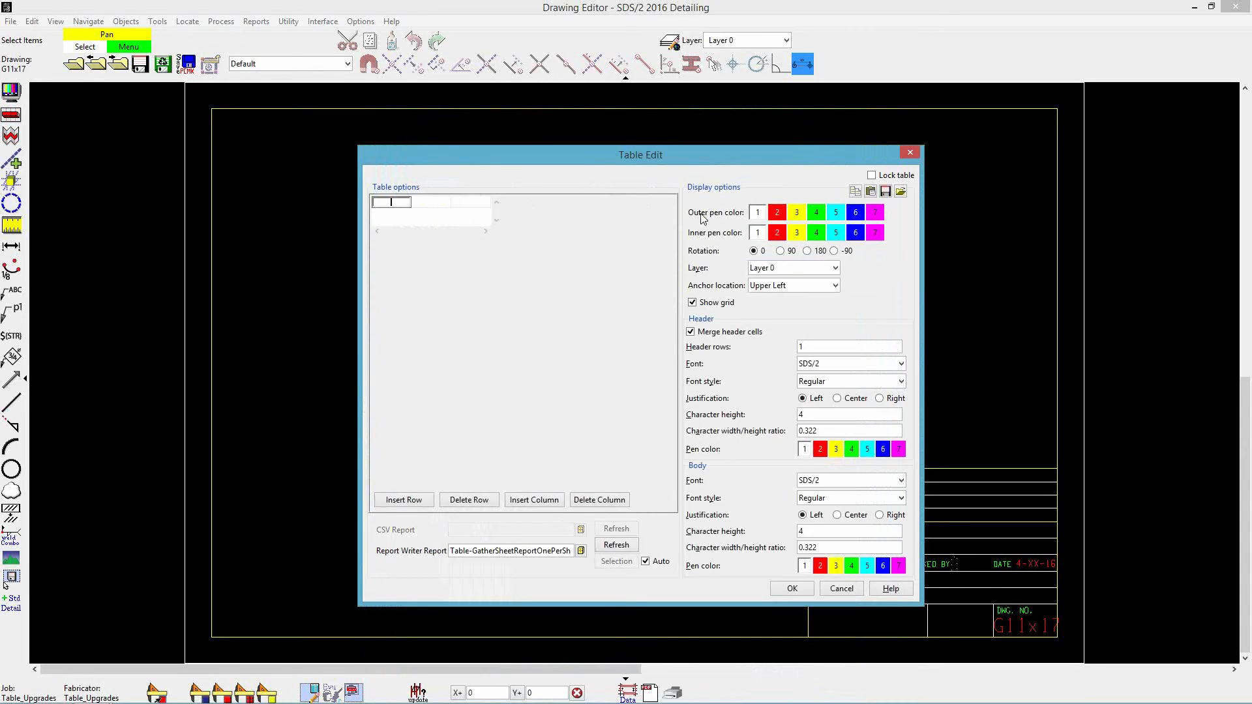
# - Set the table's outer pen colour to 3, inner pen colour to 2 and header font to Arial, and accept
pyautogui.click(796, 212)
pyautogui.click(777, 233)
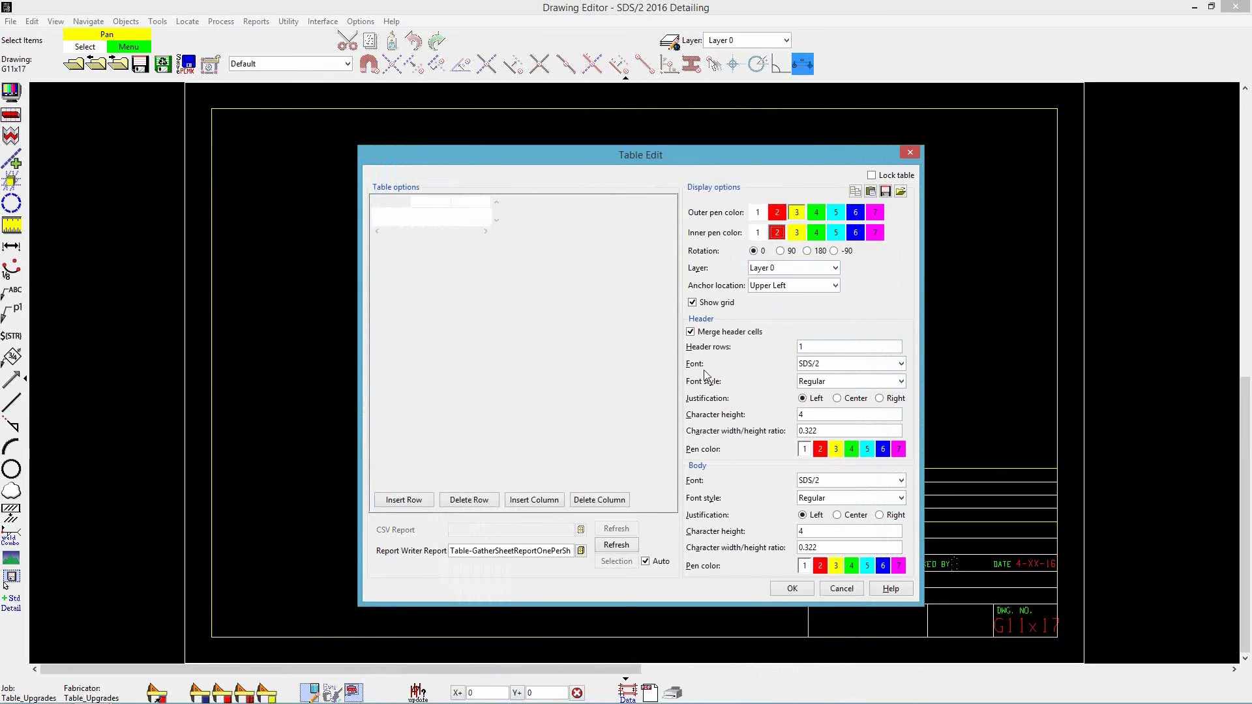
pyautogui.click(873, 365)
pyautogui.moveTo(902, 441); pyautogui.dragTo(903, 386)
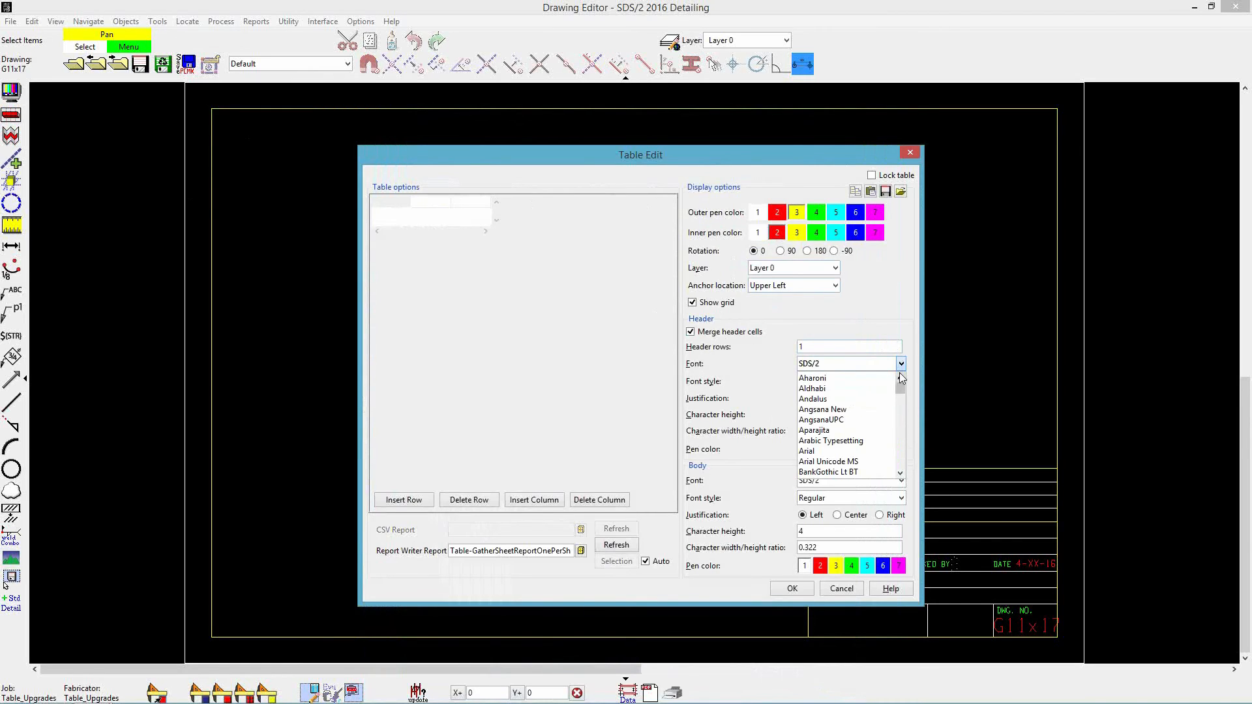
pyautogui.click(818, 452)
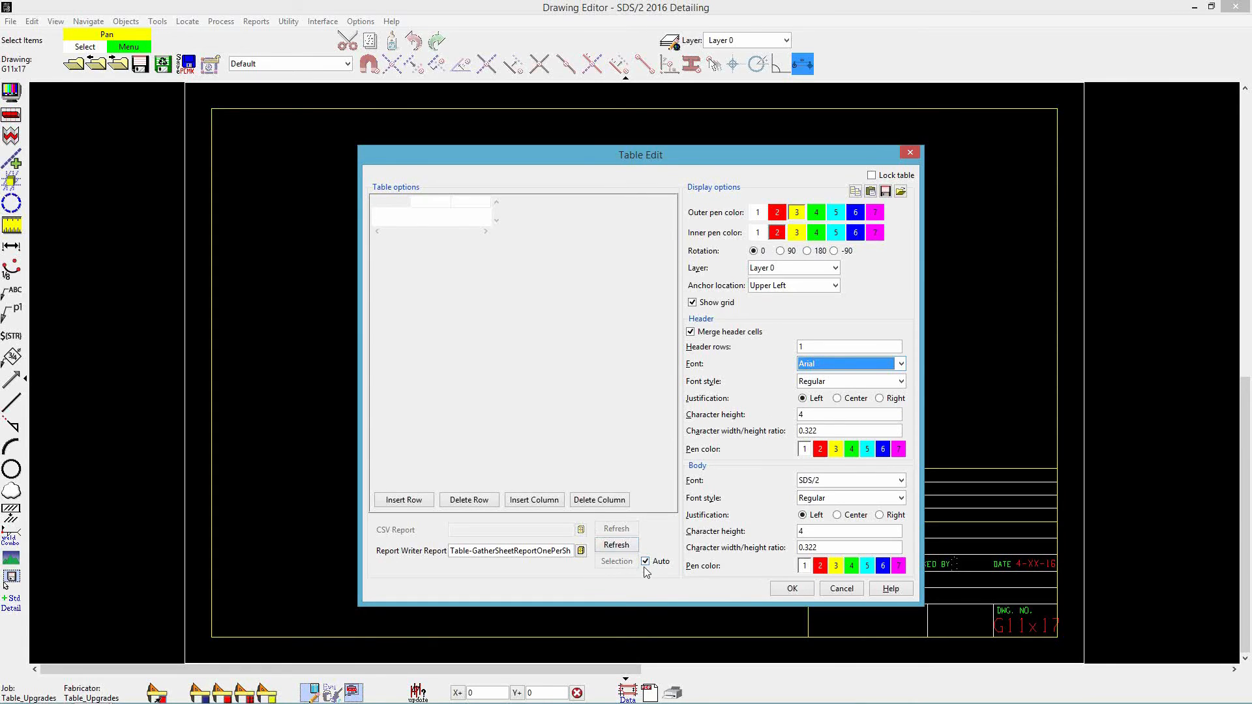
pyautogui.click(799, 592)
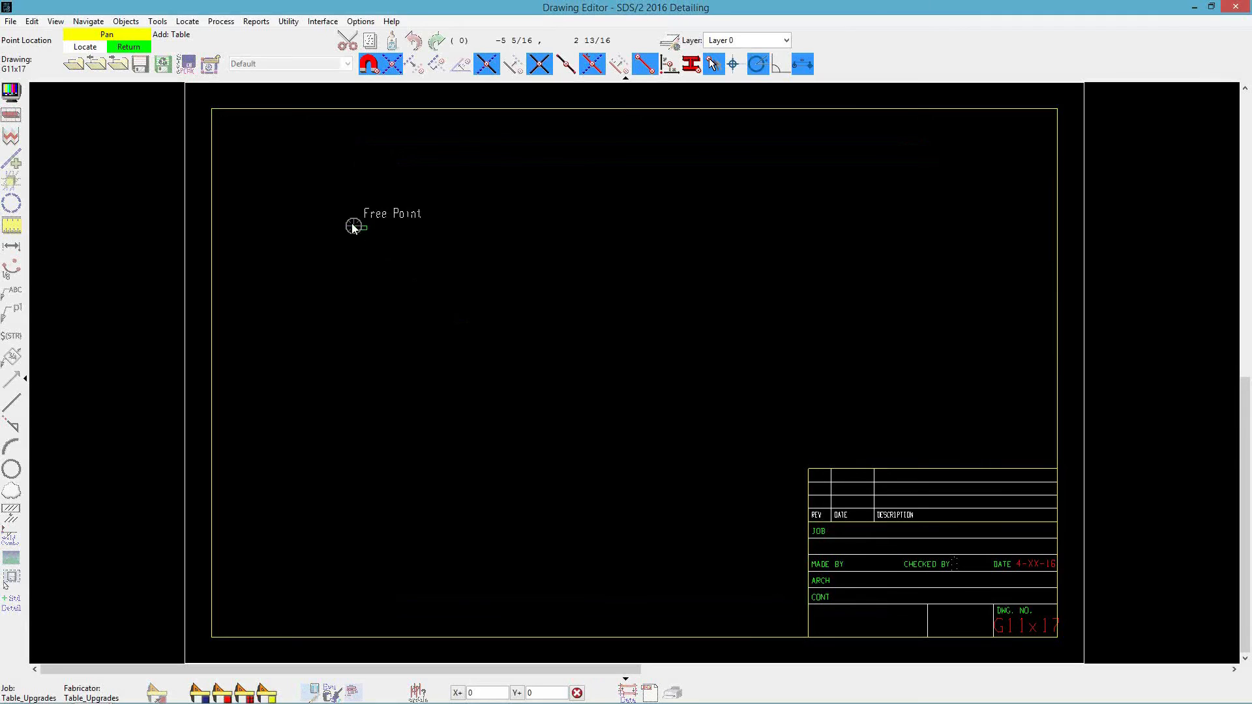
# - Place the table at the border's upper-left corner and save the sheet outline
pyautogui.click(211, 111)
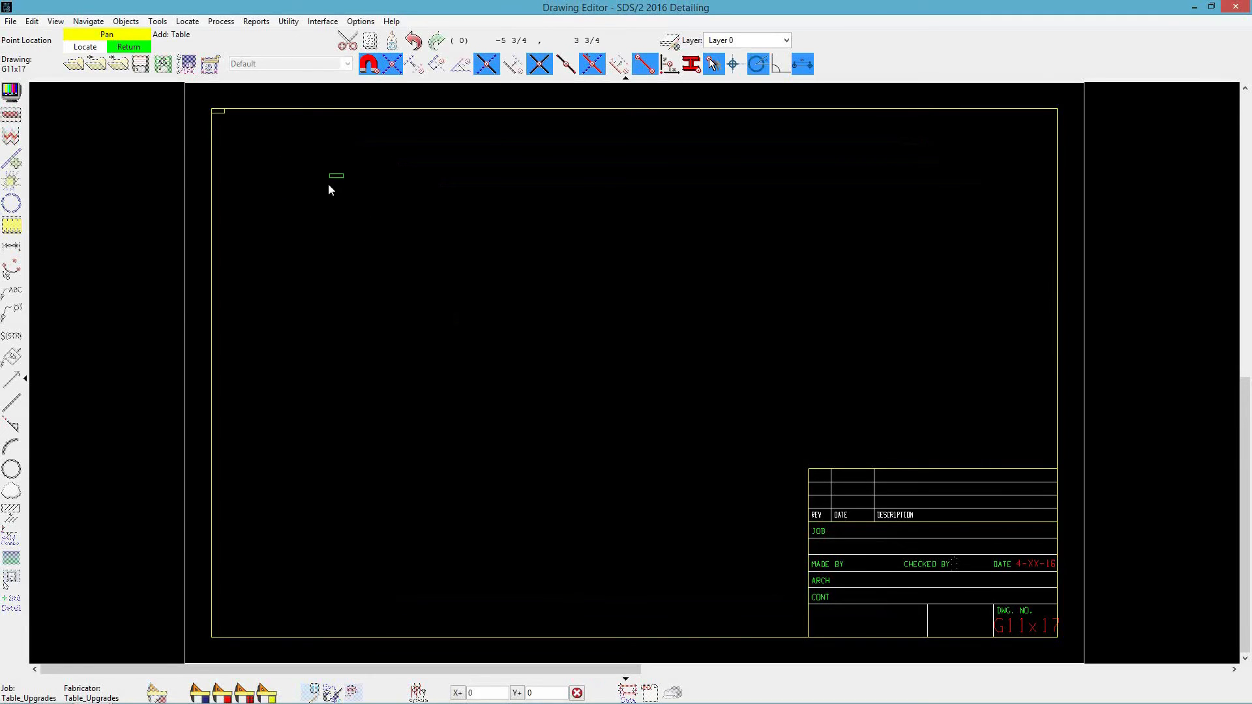
pyautogui.rightClick(370, 210)
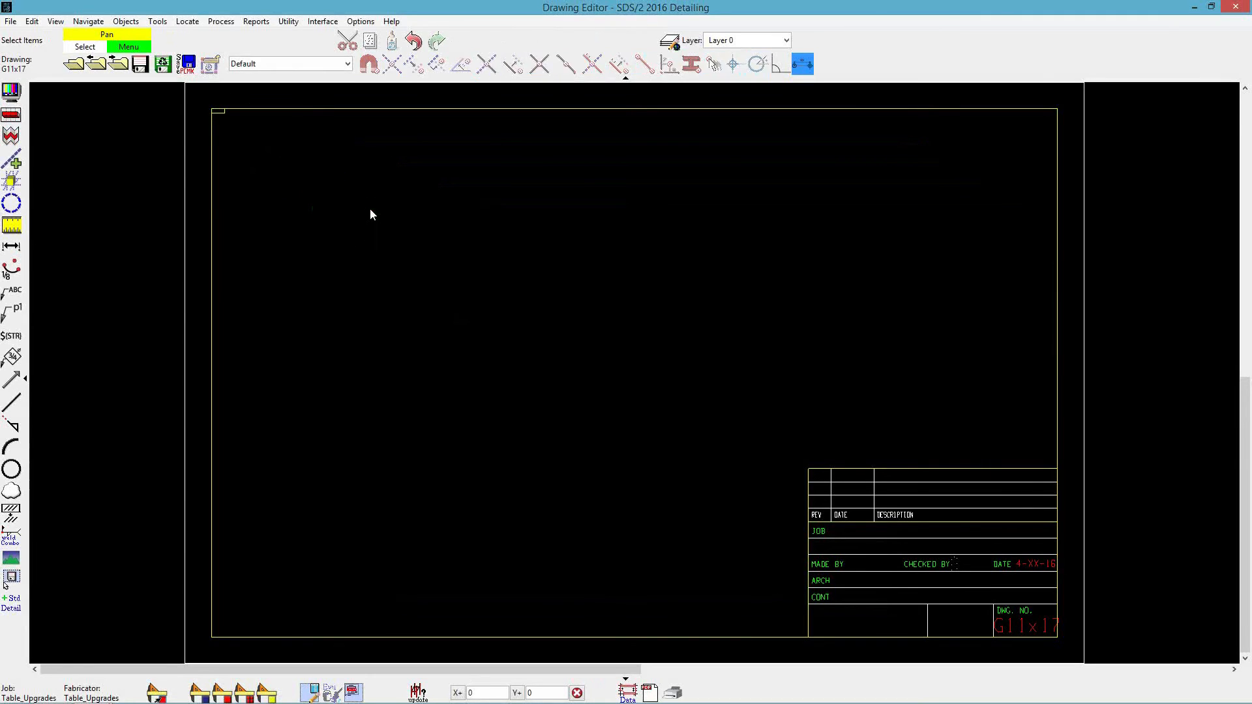
pyautogui.click(141, 65)
# - Run Gather Sheet Autoloading with the G11x17 sheet outline for submaterial a1 through a13
pyautogui.click(1197, 8)
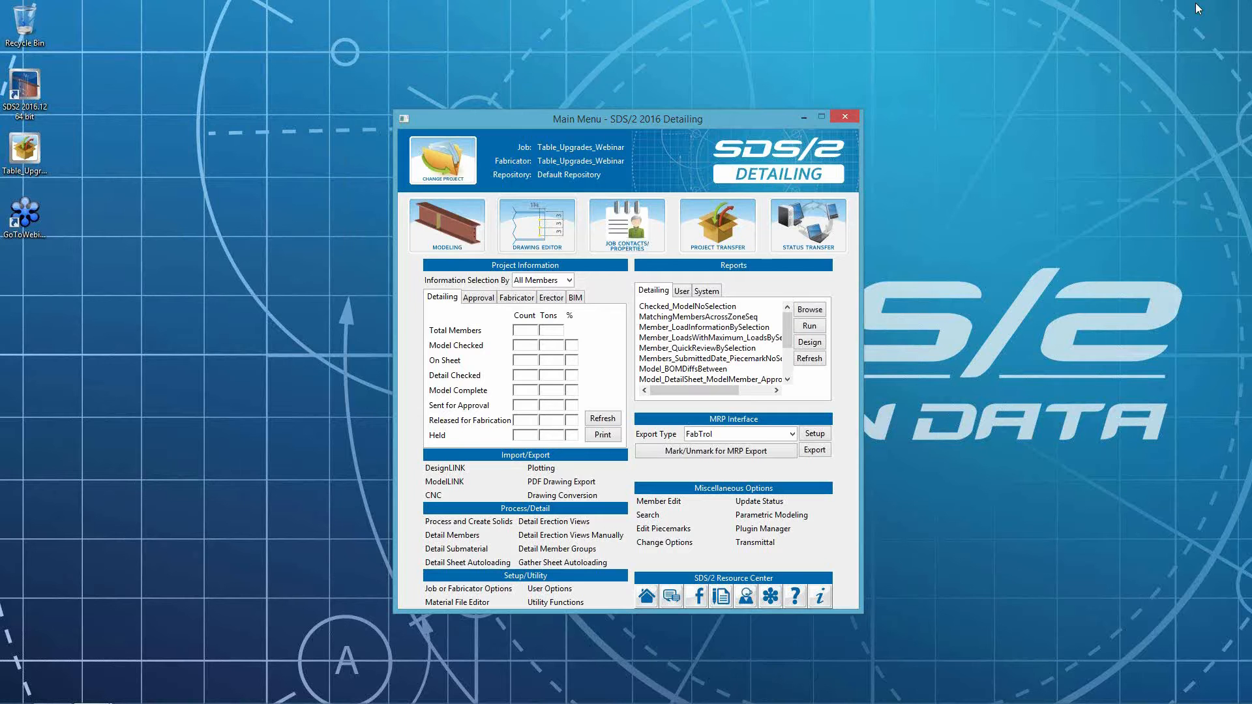
pyautogui.click(526, 565)
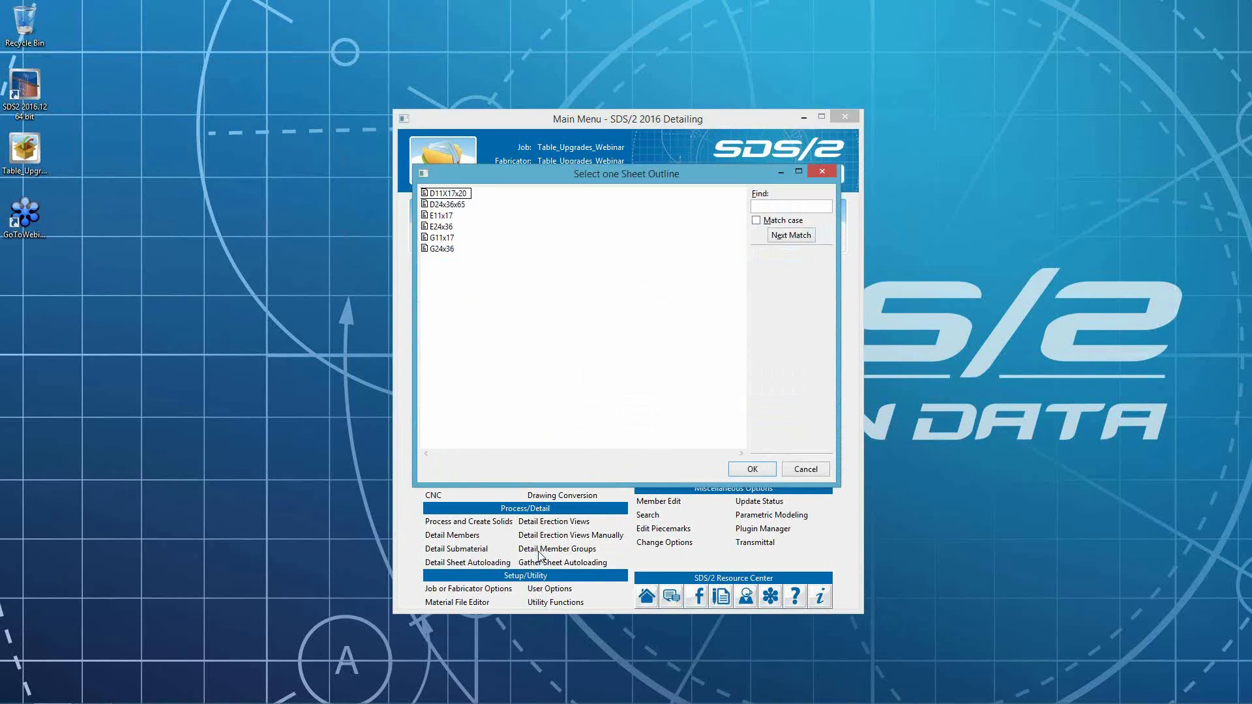
pyautogui.click(440, 238)
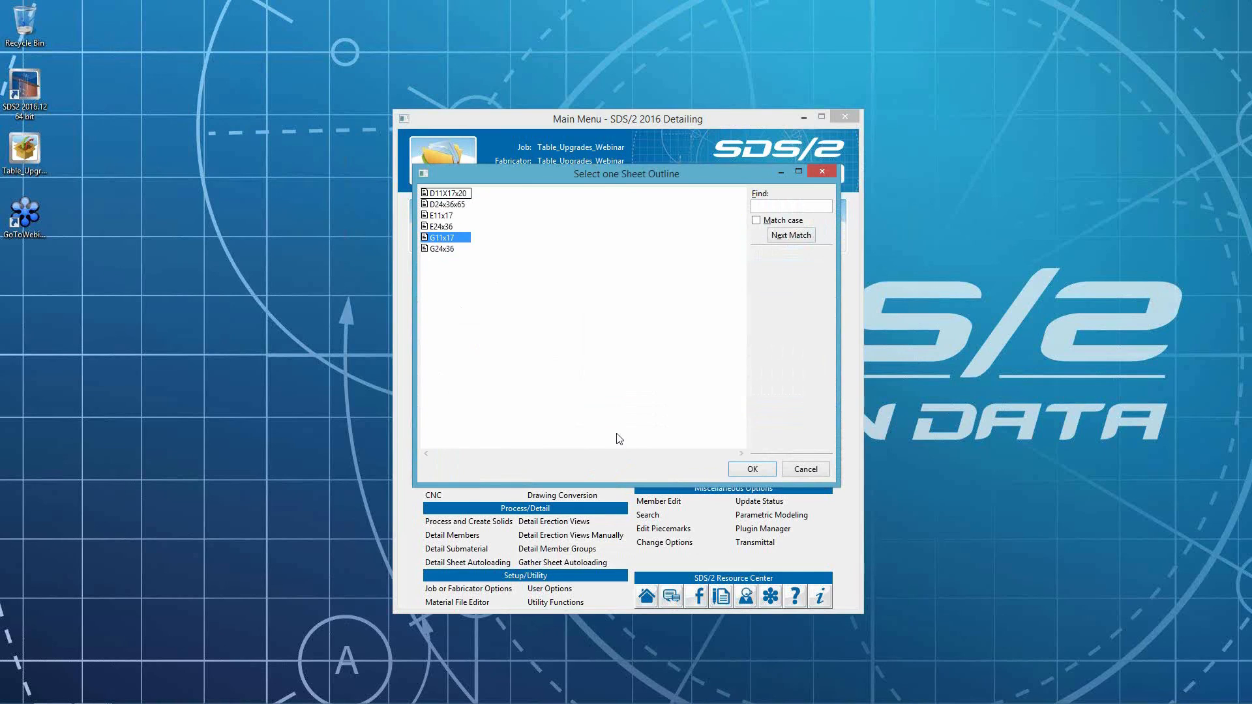
pyautogui.click(752, 470)
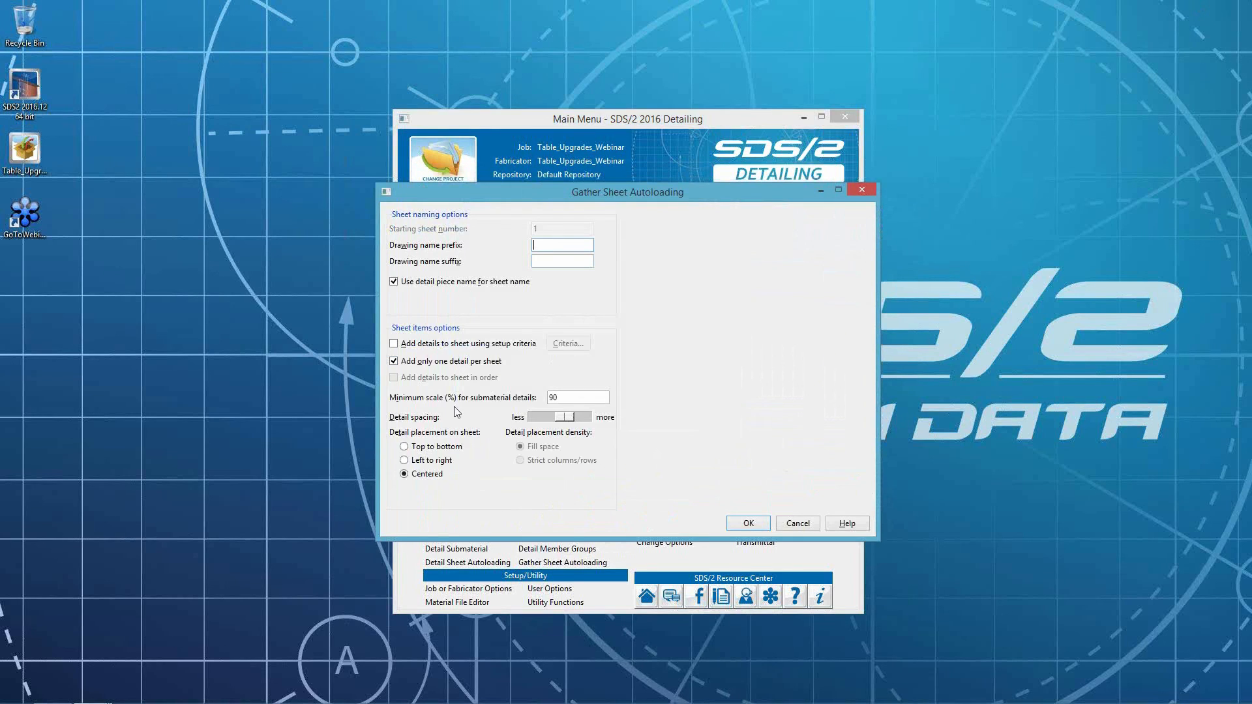
pyautogui.click(748, 524)
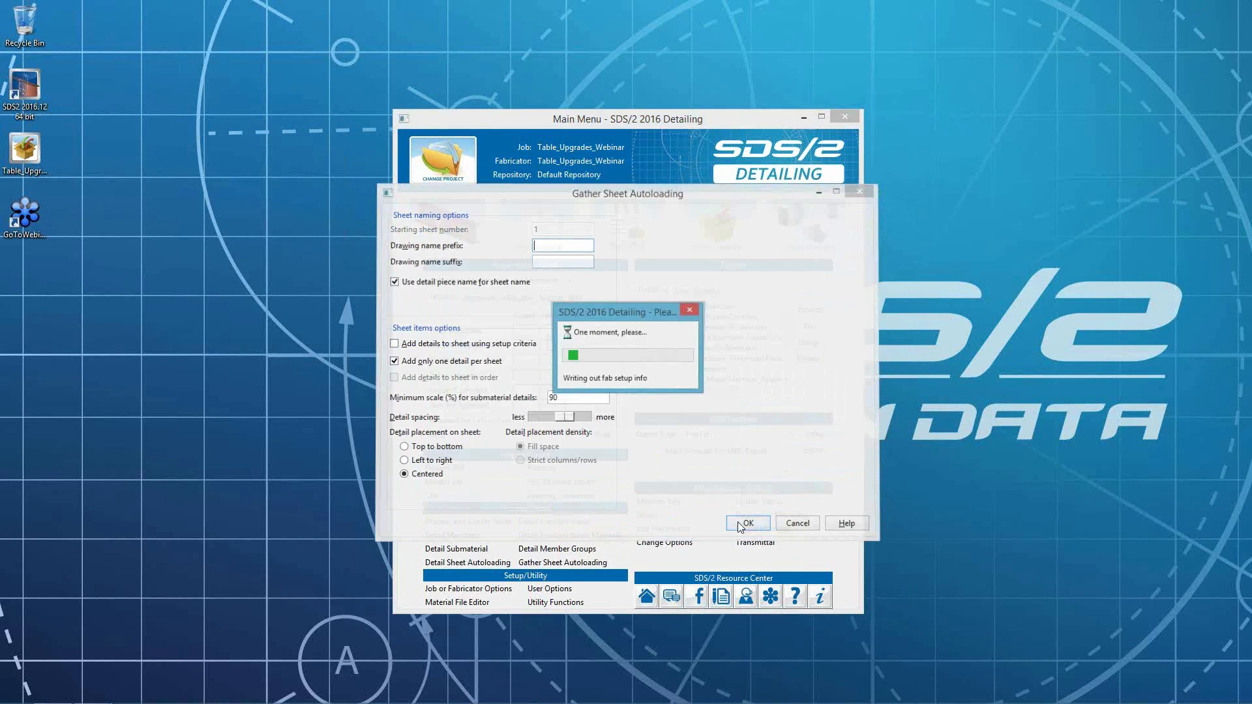
pyautogui.moveTo(429, 227); pyautogui.dragTo(424, 364)
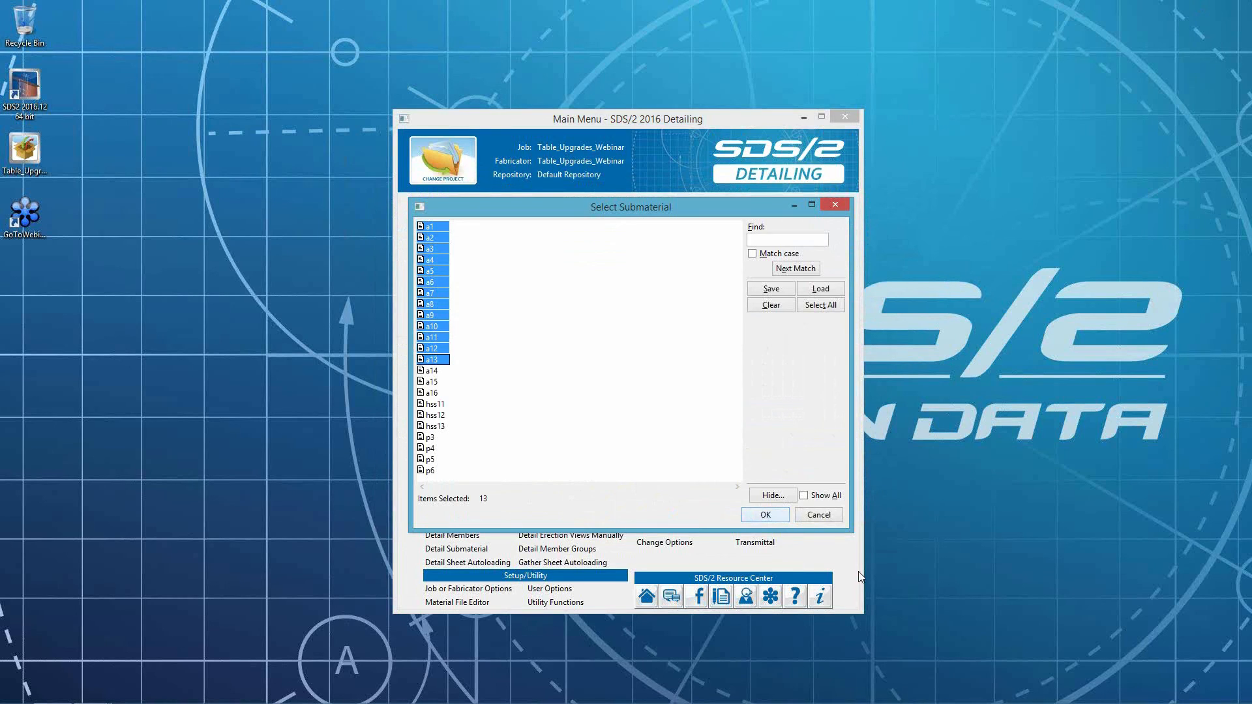
pyautogui.click(757, 517)
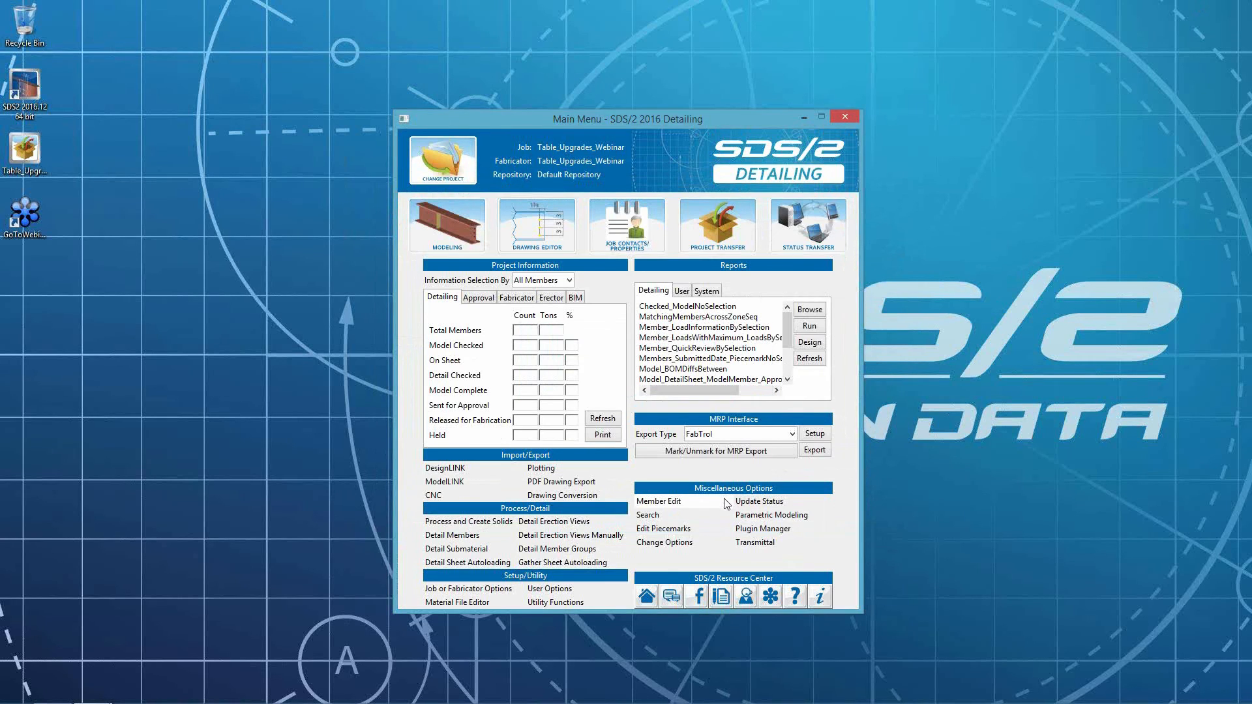
# - Open gather sheet a1 in the Drawing Editor
pyautogui.moveTo(93, 691)
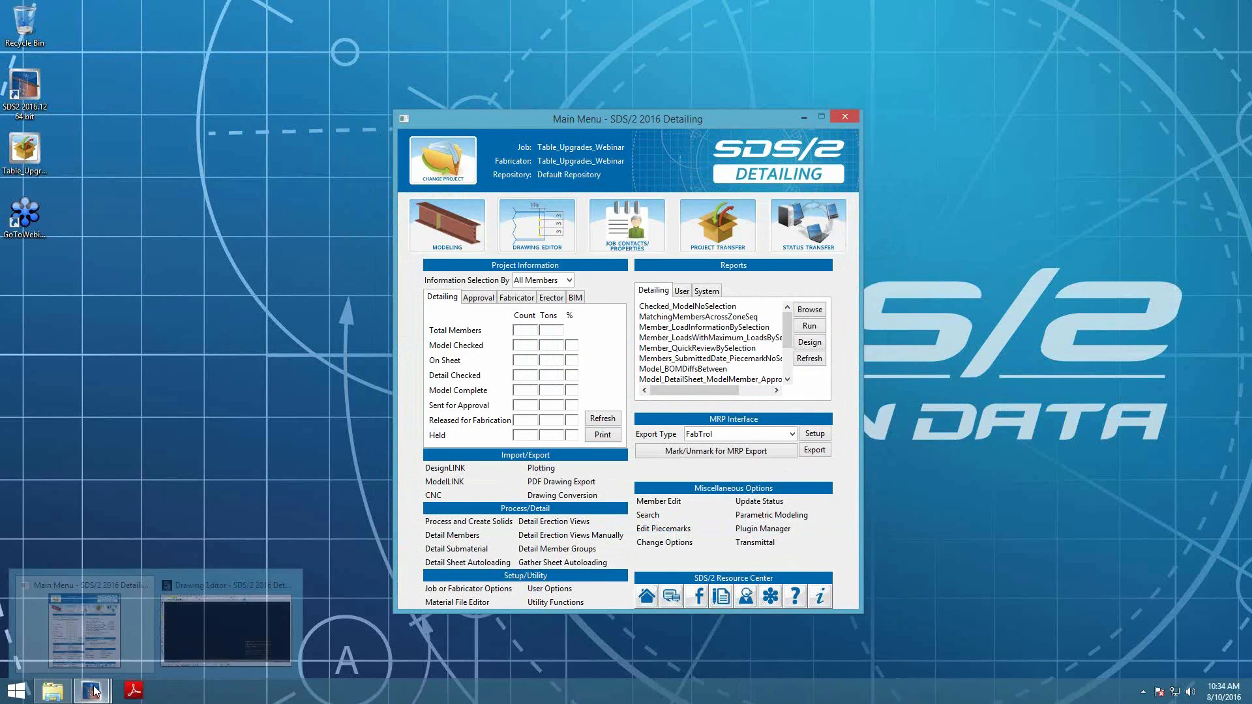
pyautogui.click(219, 627)
pyautogui.click(101, 69)
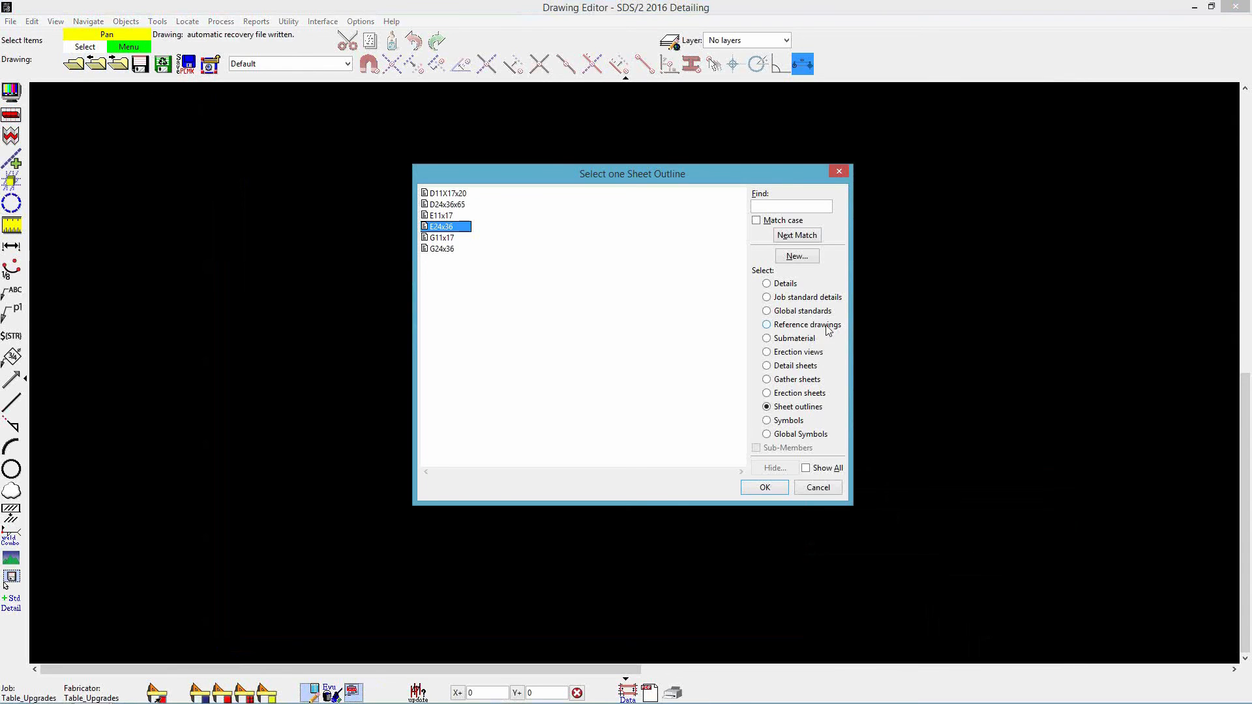
pyautogui.click(790, 381)
pyautogui.doubleClick(432, 194)
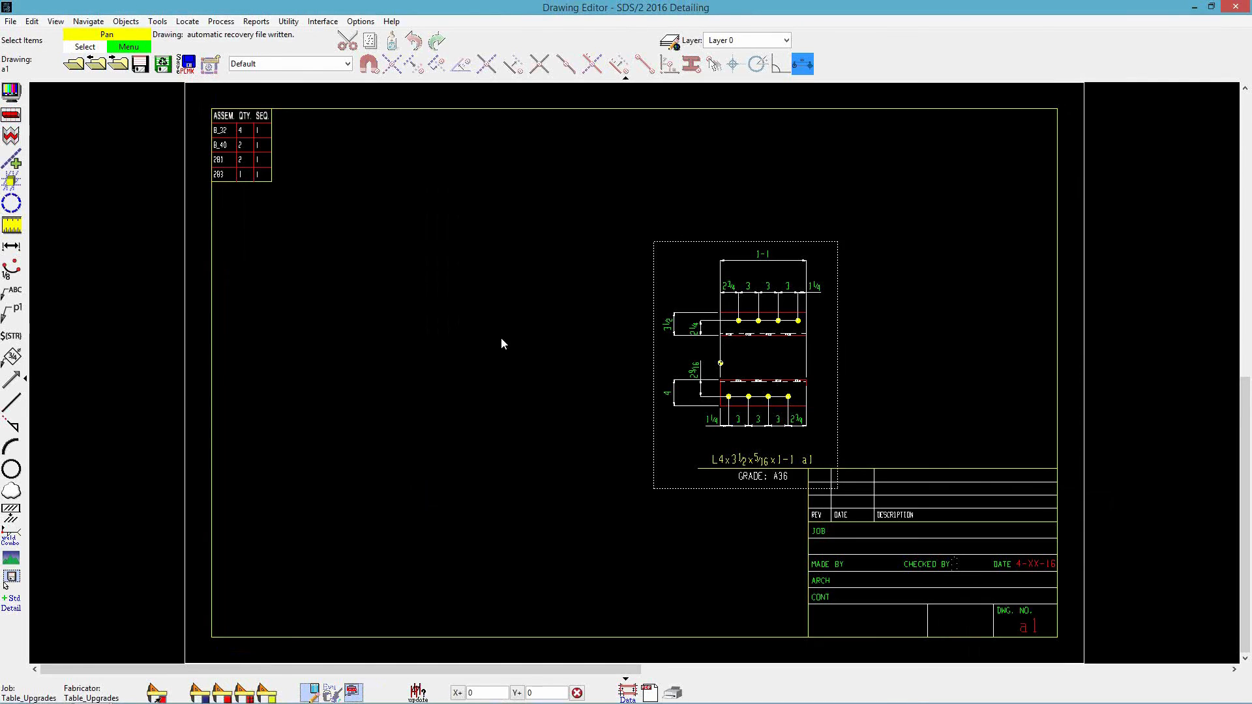
# - Move the a1 detail closer to the gather-sheet table
pyautogui.moveTo(833, 392); pyautogui.dragTo(713, 340)
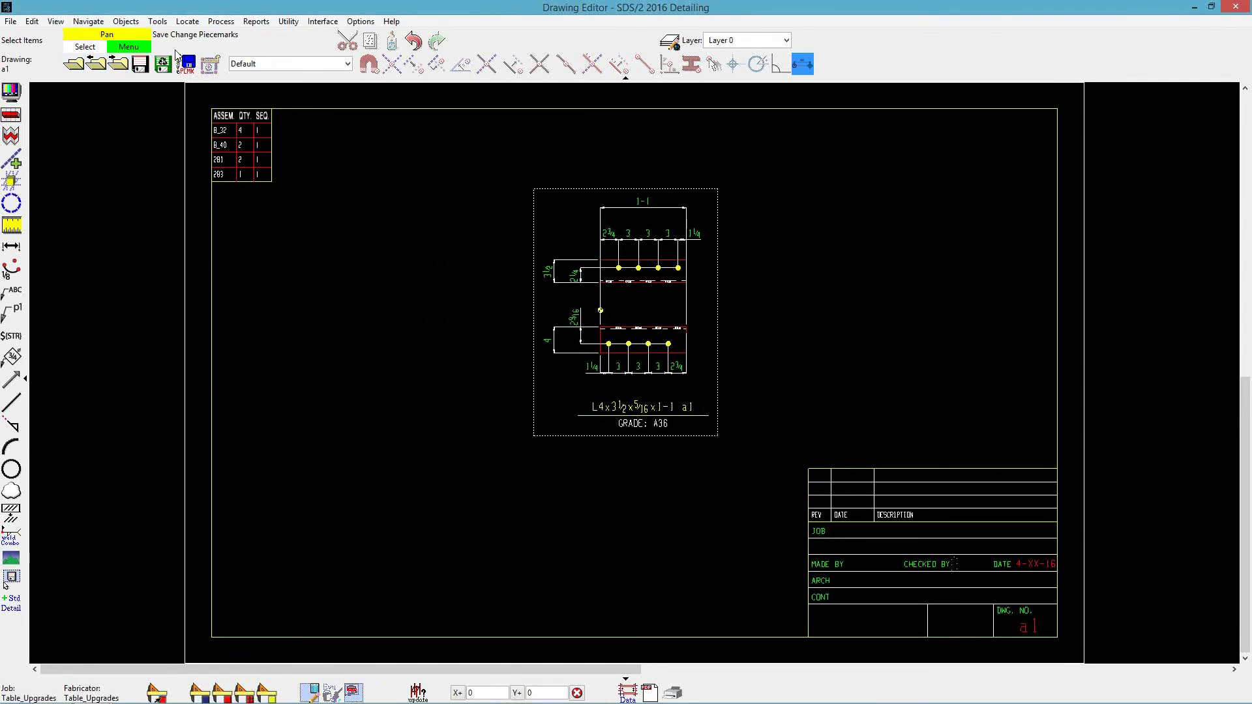
pyautogui.scroll(2, 201, 66)
pyautogui.scroll(2, 204, 87)
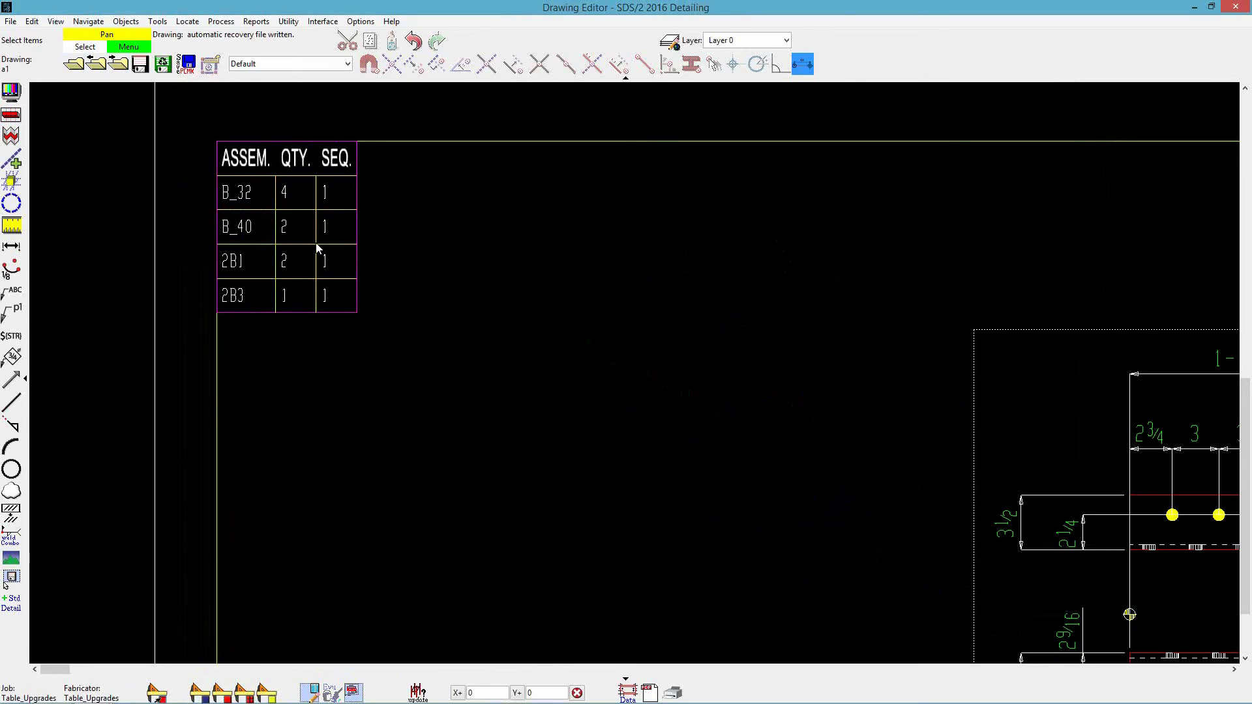
pyautogui.scroll(-3, 319, 248)
pyautogui.moveTo(869, 535); pyautogui.dragTo(774, 434, button='middle')
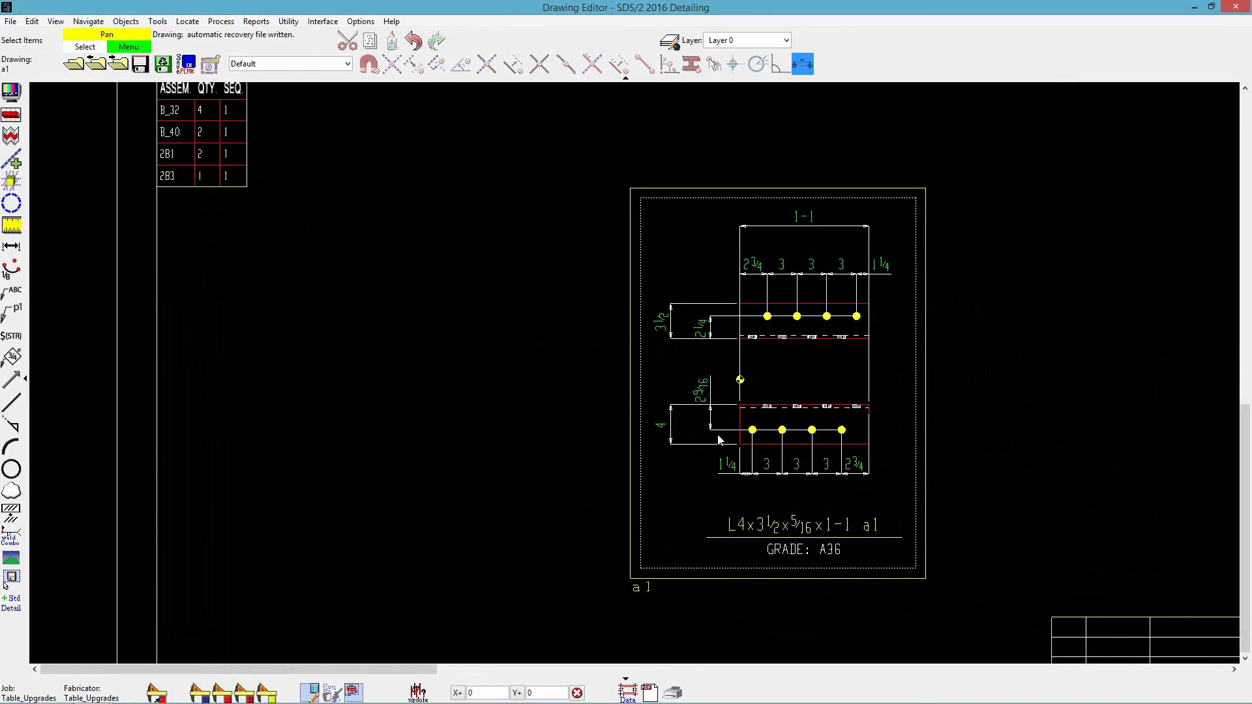
# - Browse in File Explorer to the Table_Upgrades_Webinar job's tables folder to inspect the saved report file
pyautogui.moveTo(93, 703)
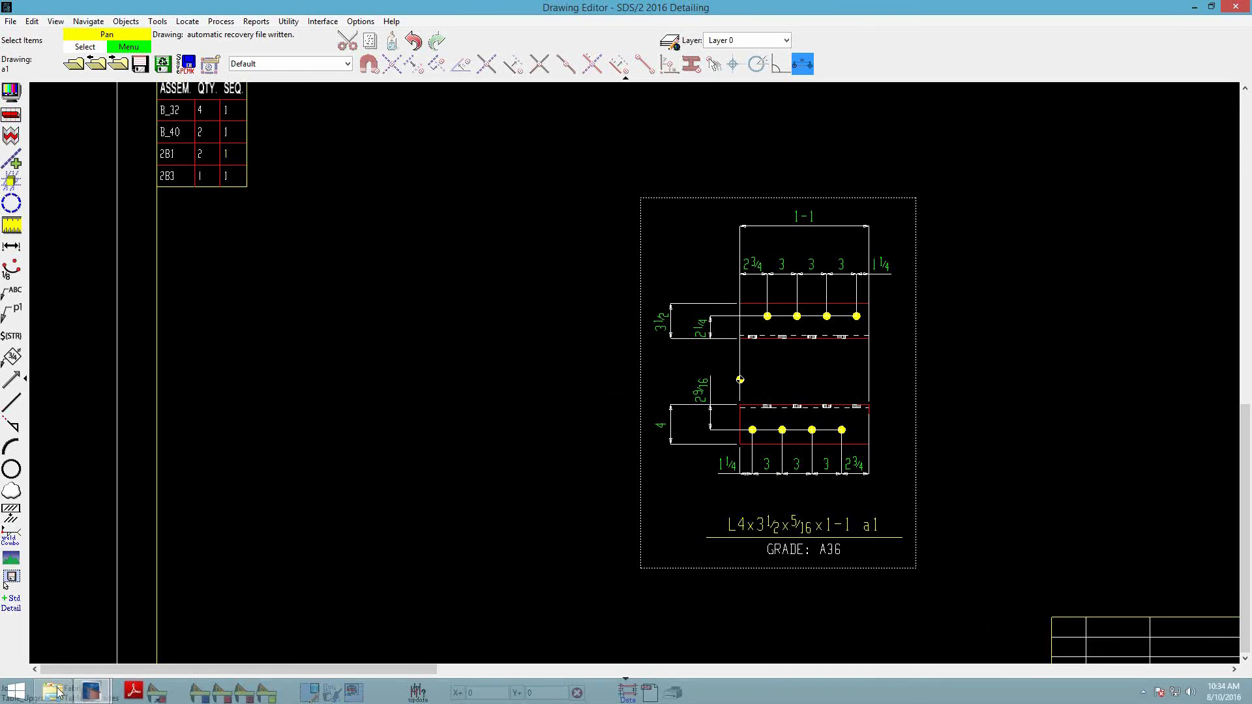
pyautogui.click(52, 692)
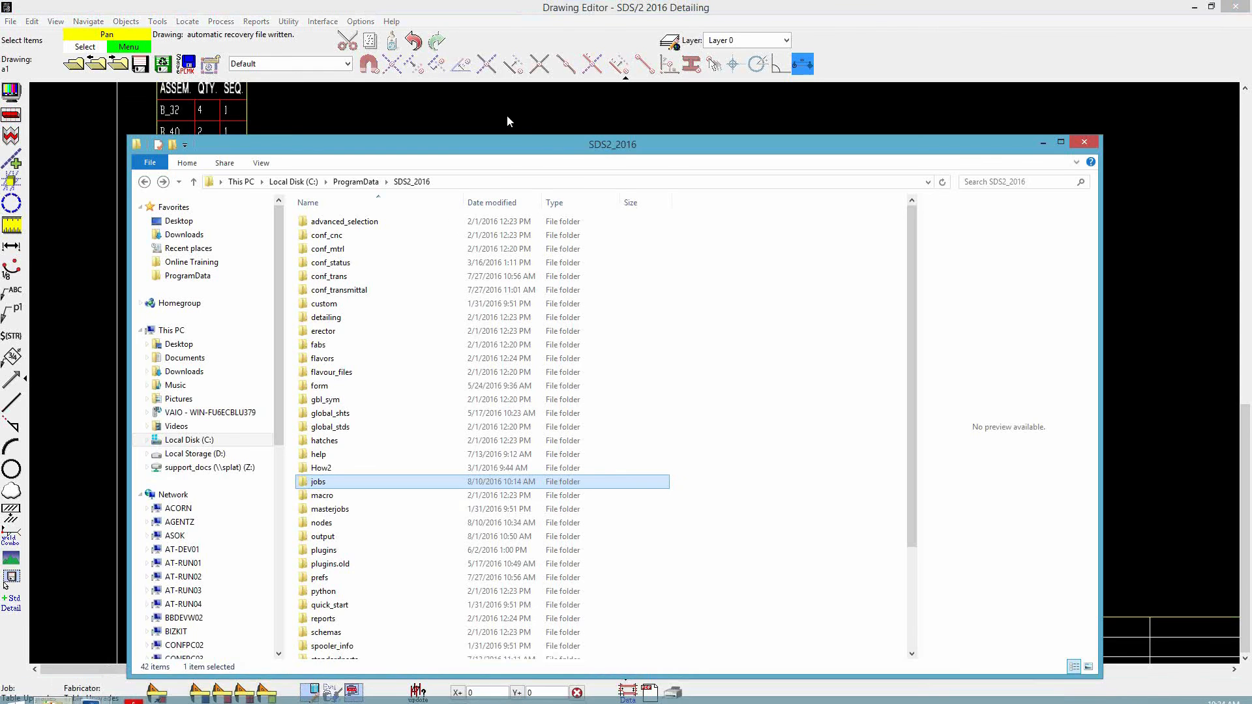
pyautogui.moveTo(547, 152); pyautogui.dragTo(560, 91)
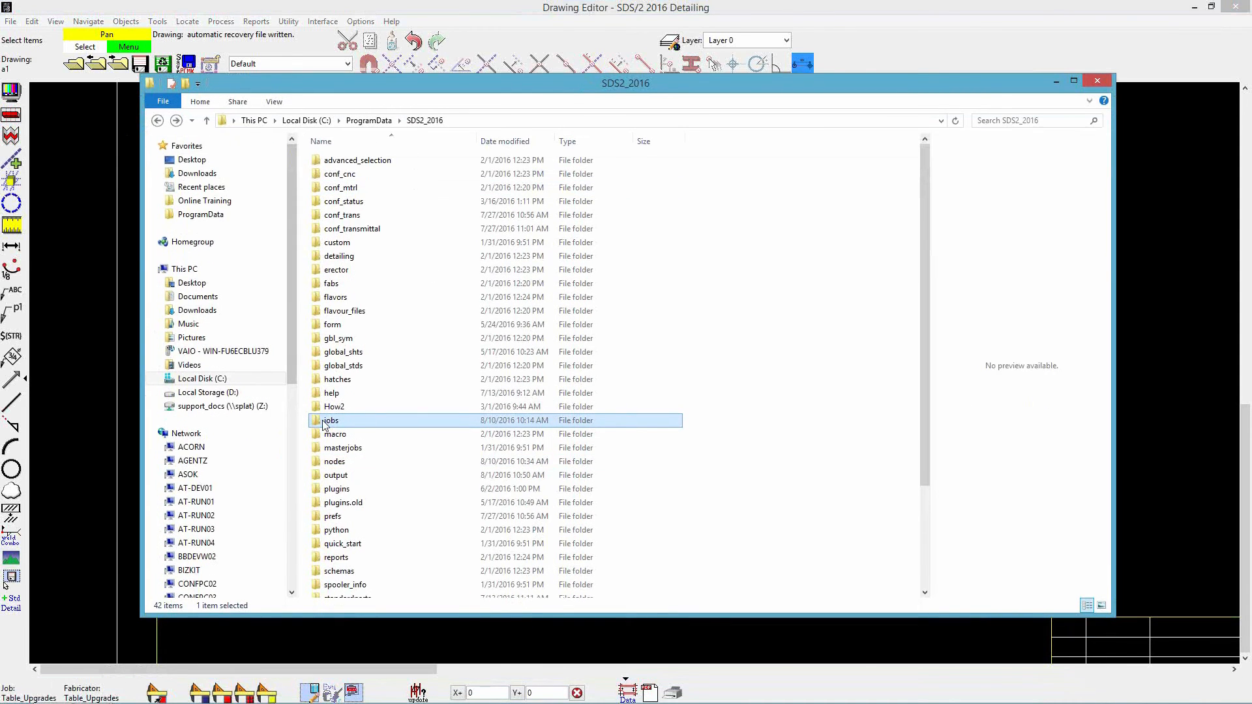
pyautogui.doubleClick(324, 422)
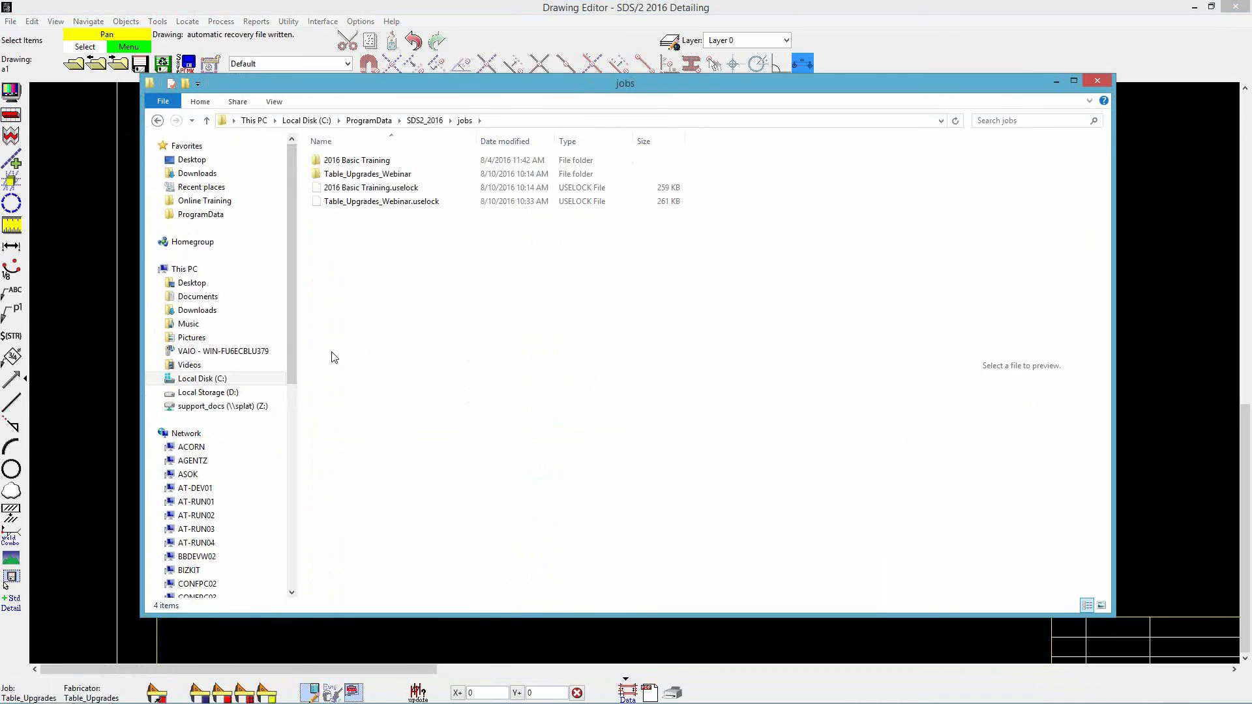
pyautogui.doubleClick(352, 177)
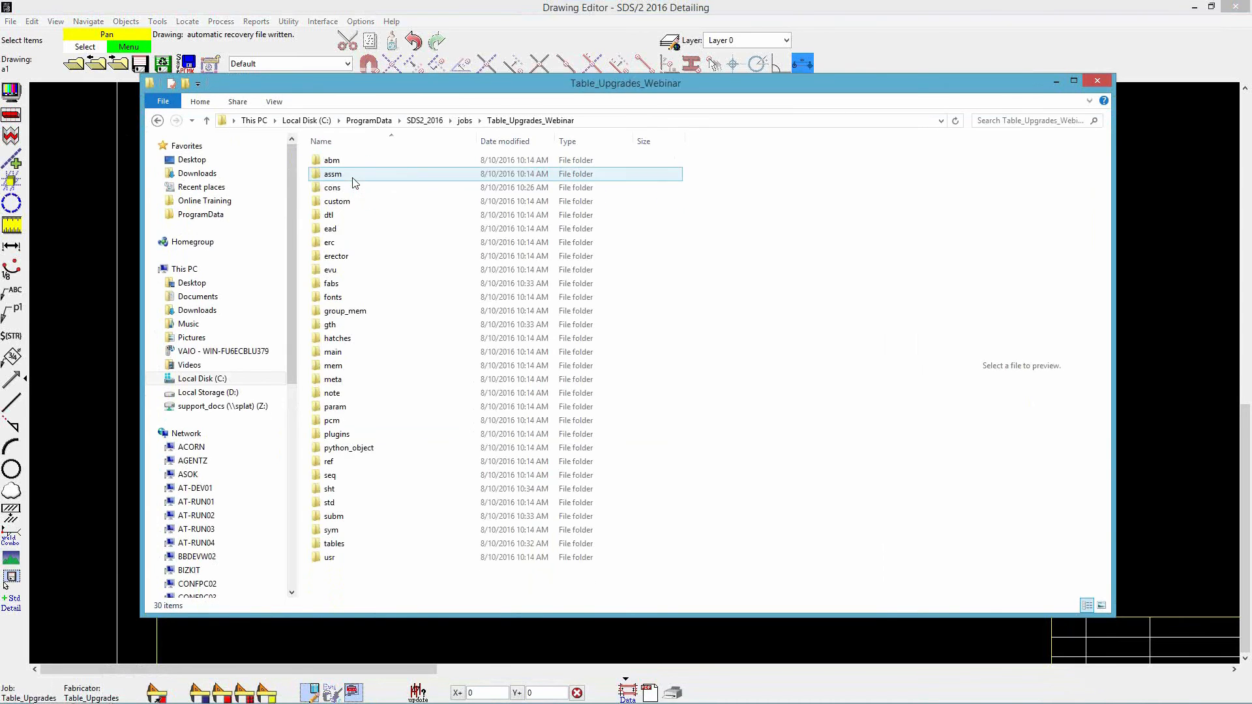
pyautogui.doubleClick(340, 545)
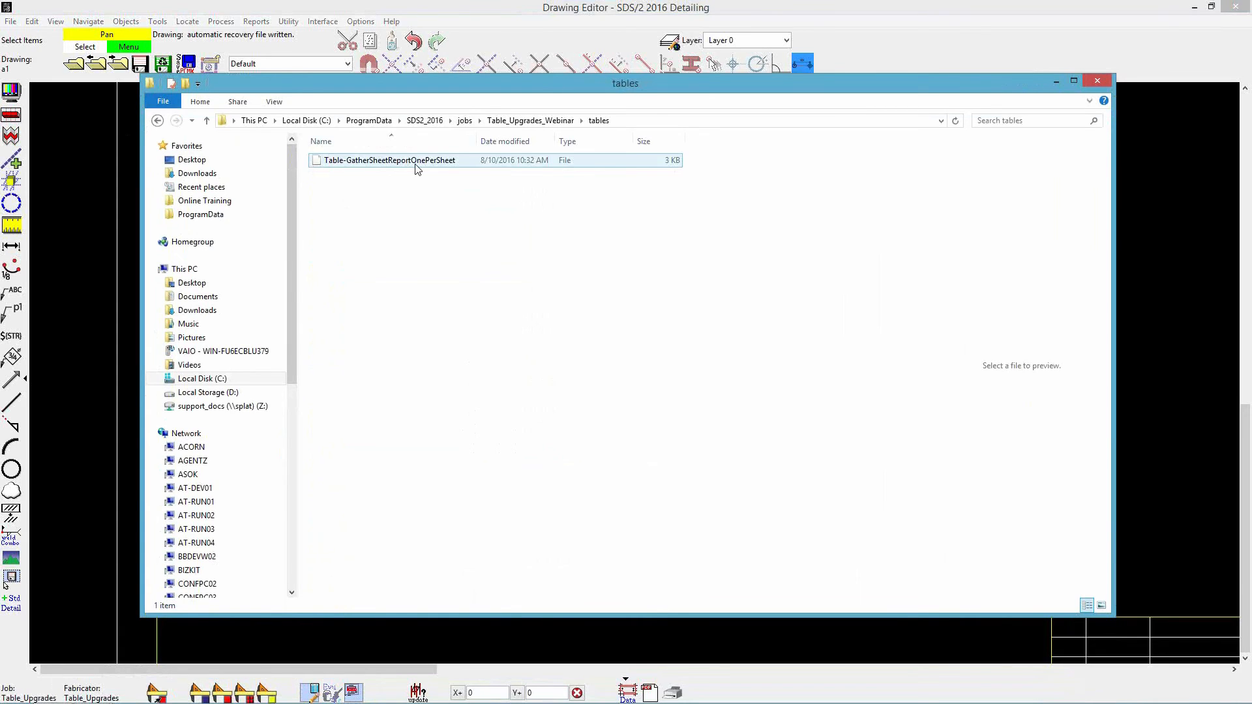
# - Open the gather-sheet table's Table Edit dialog to review its report writer report link and close it
pyautogui.click(736, 647)
pyautogui.scroll(-1, 333, 291)
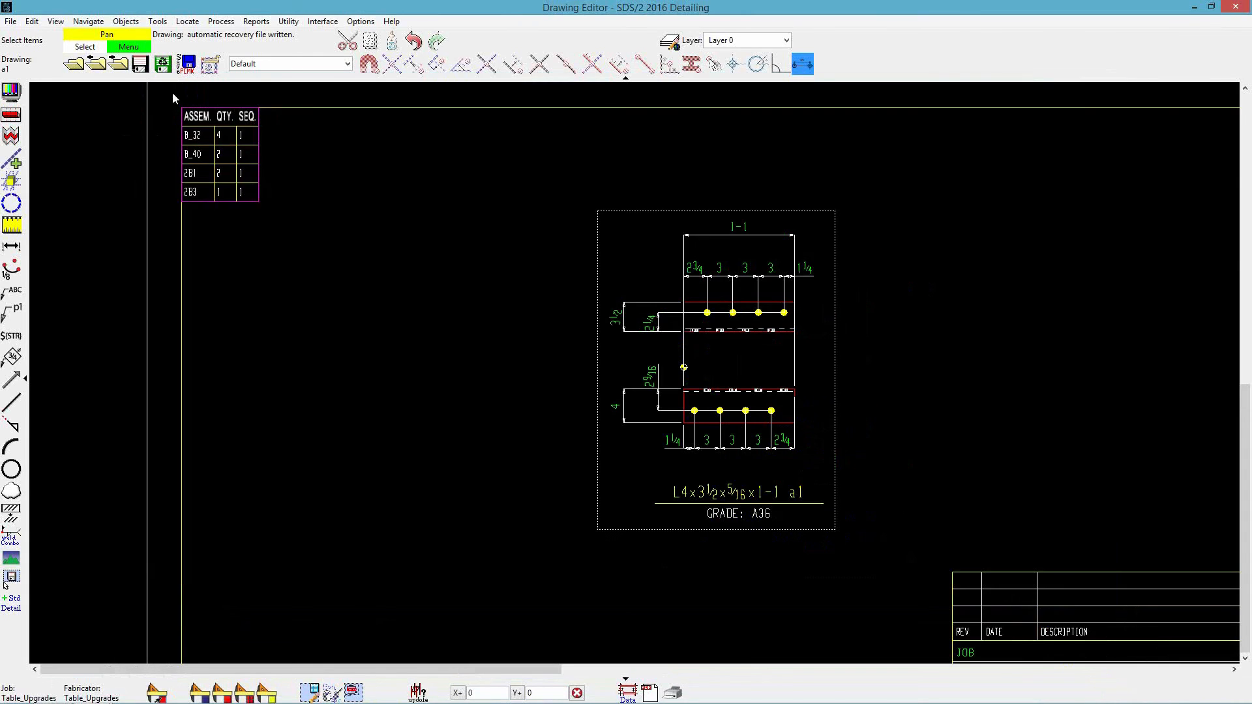
pyautogui.doubleClick(232, 160)
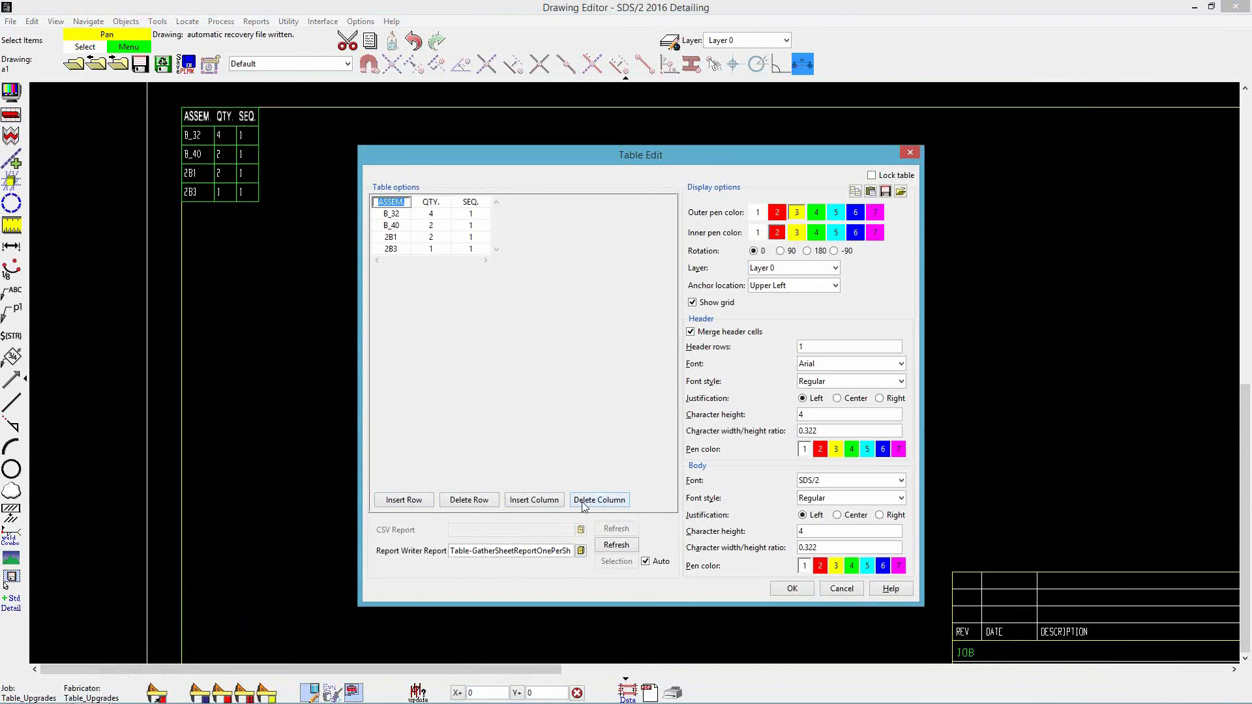
pyautogui.click(791, 588)
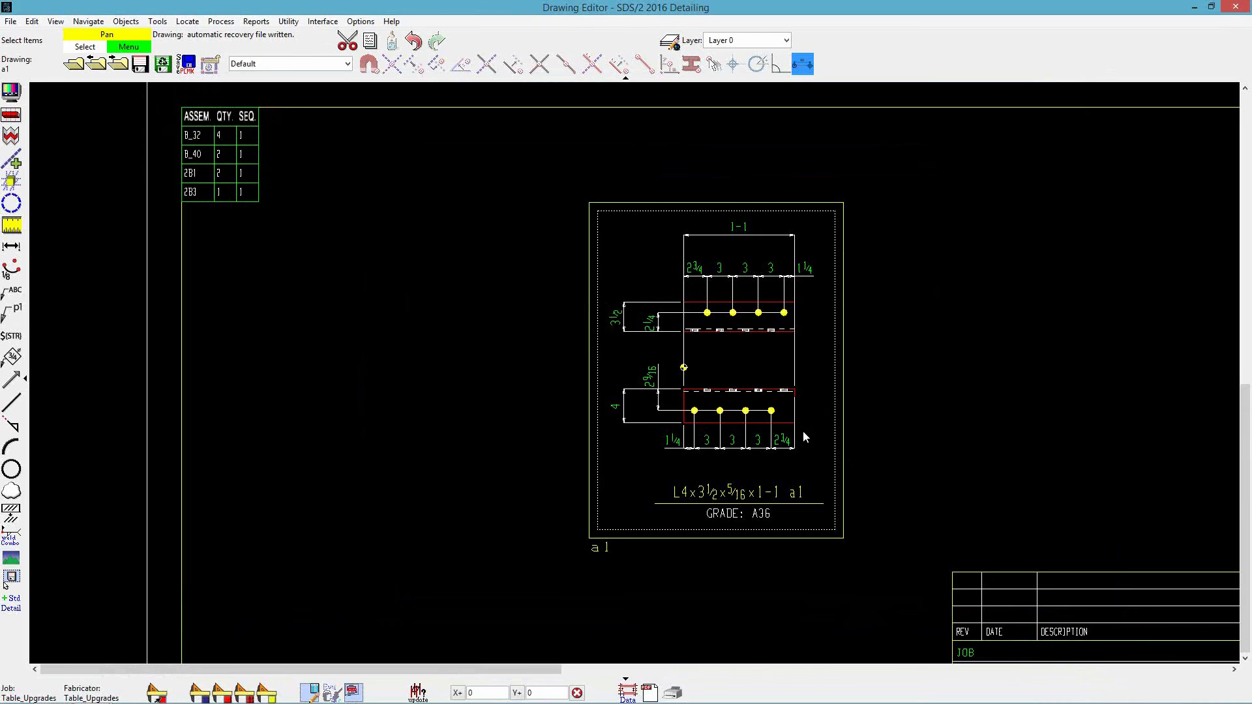
# - Switch to Modeling and open the ISO erection view
pyautogui.click(1194, 7)
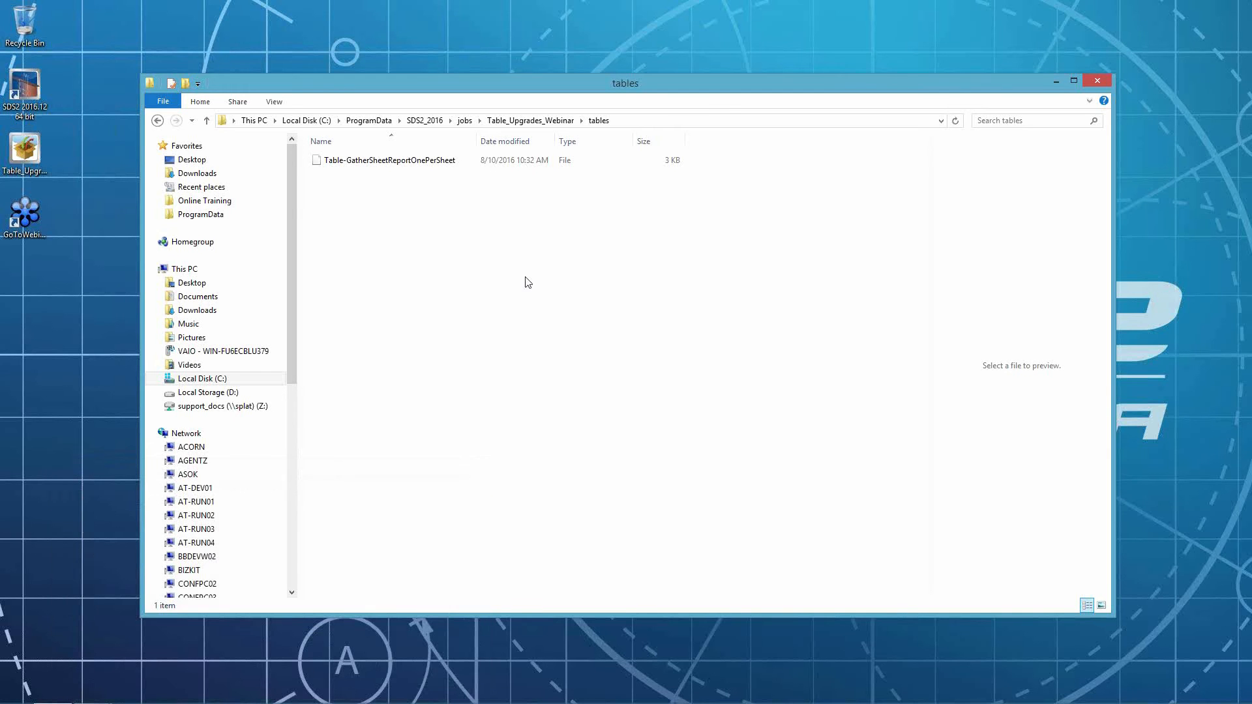
pyautogui.click(1056, 81)
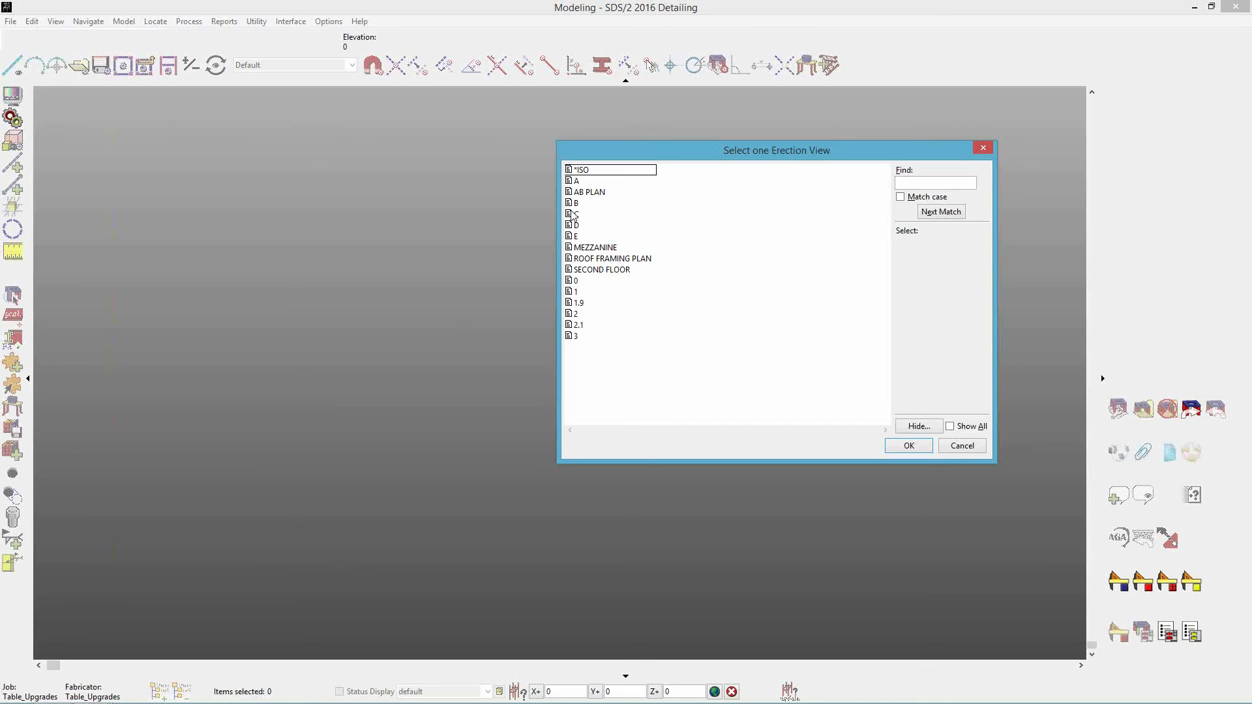
pyautogui.press('Return')
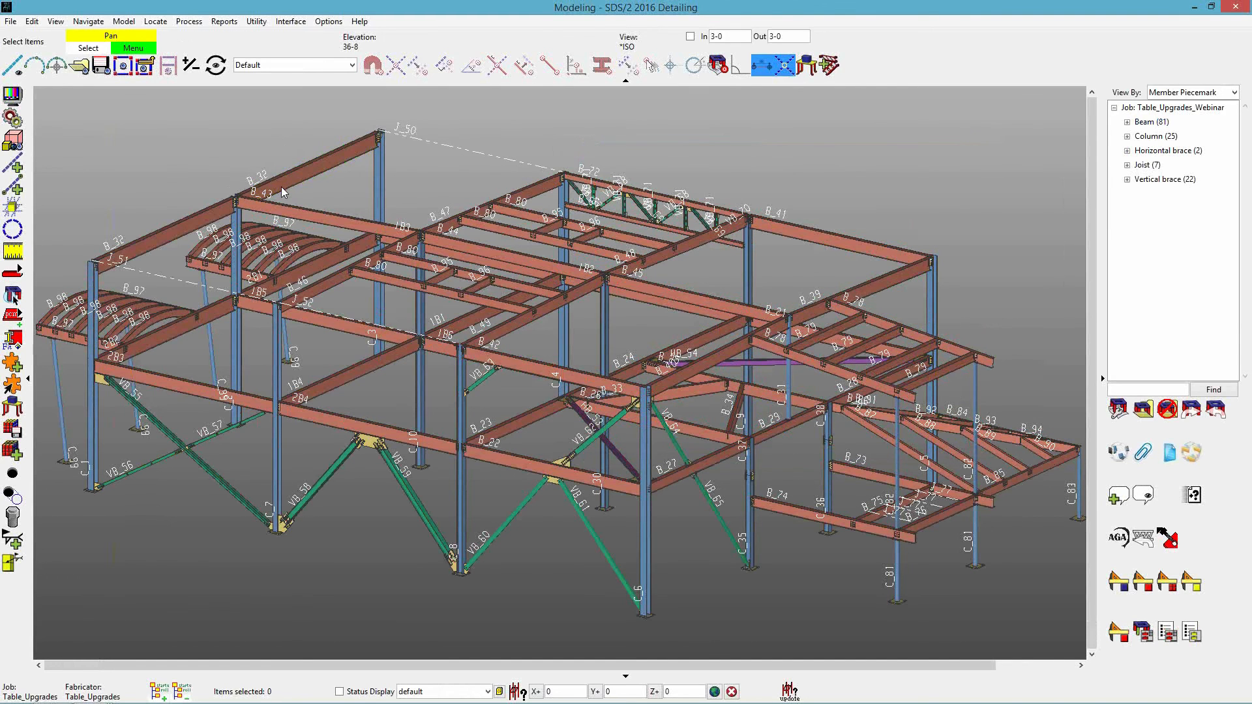
# - Set beam B_32's right-end input connection type to Shear and apply the change
pyautogui.doubleClick(283, 187)
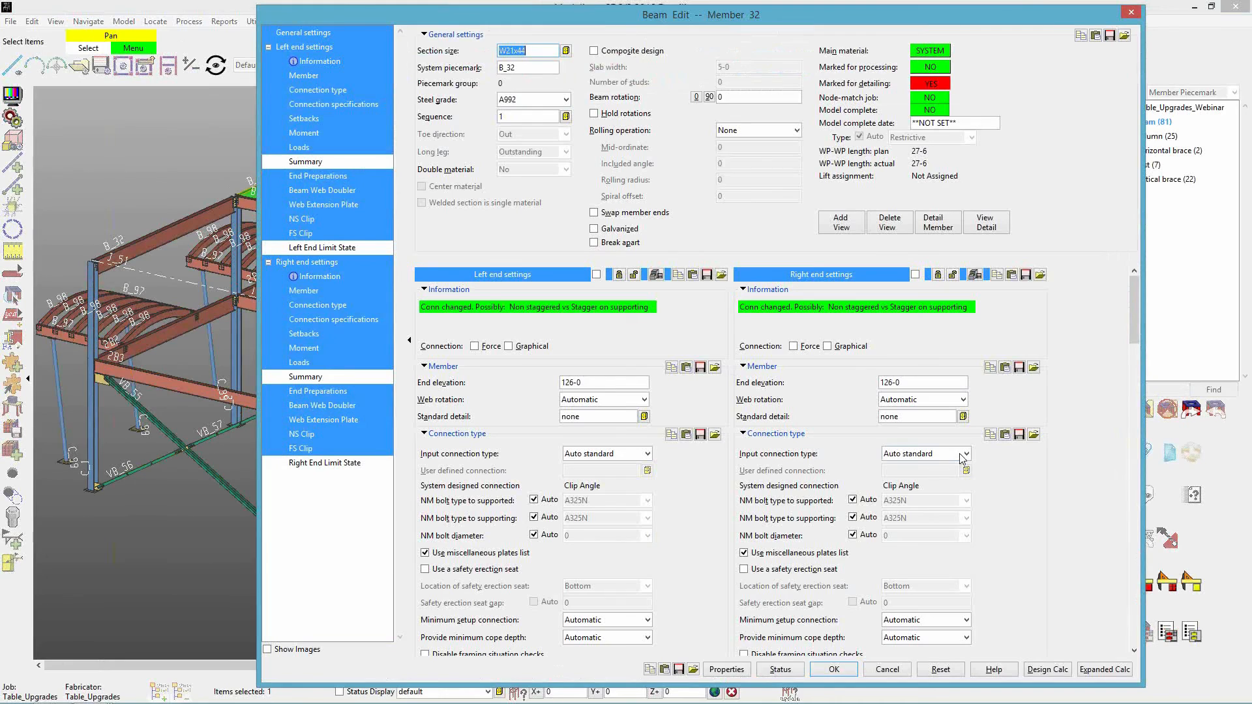
pyautogui.click(962, 454)
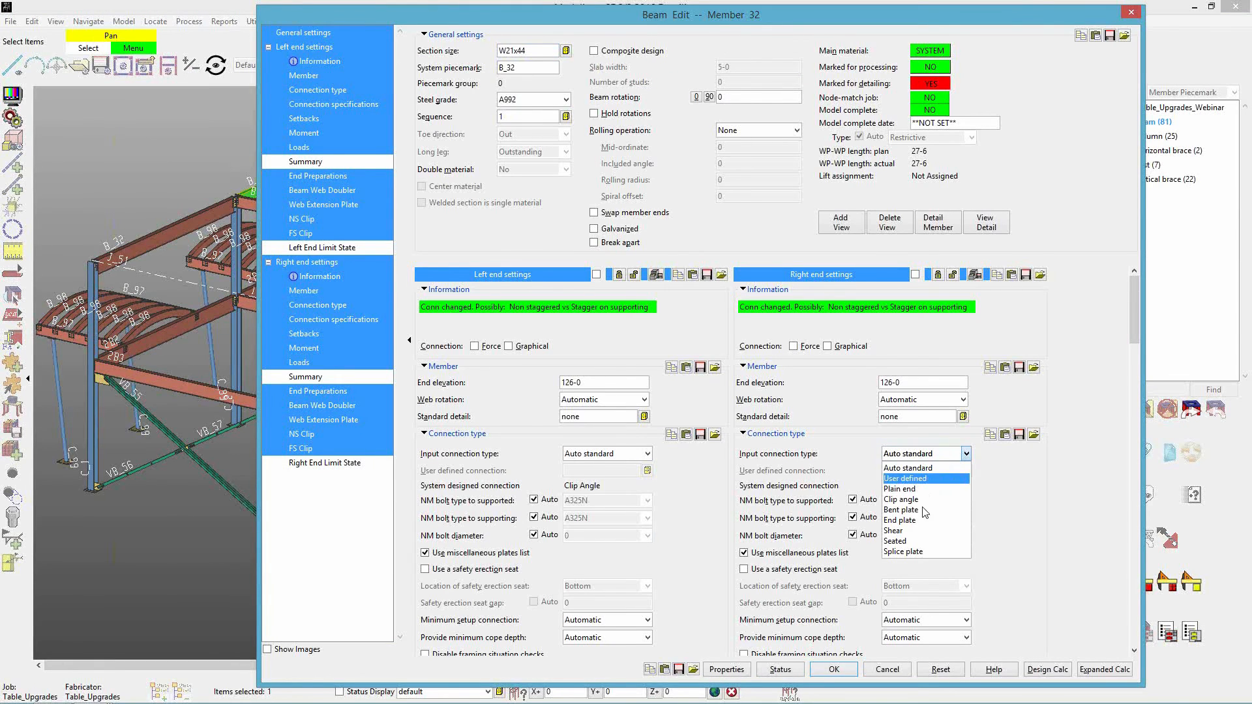
pyautogui.click(886, 590)
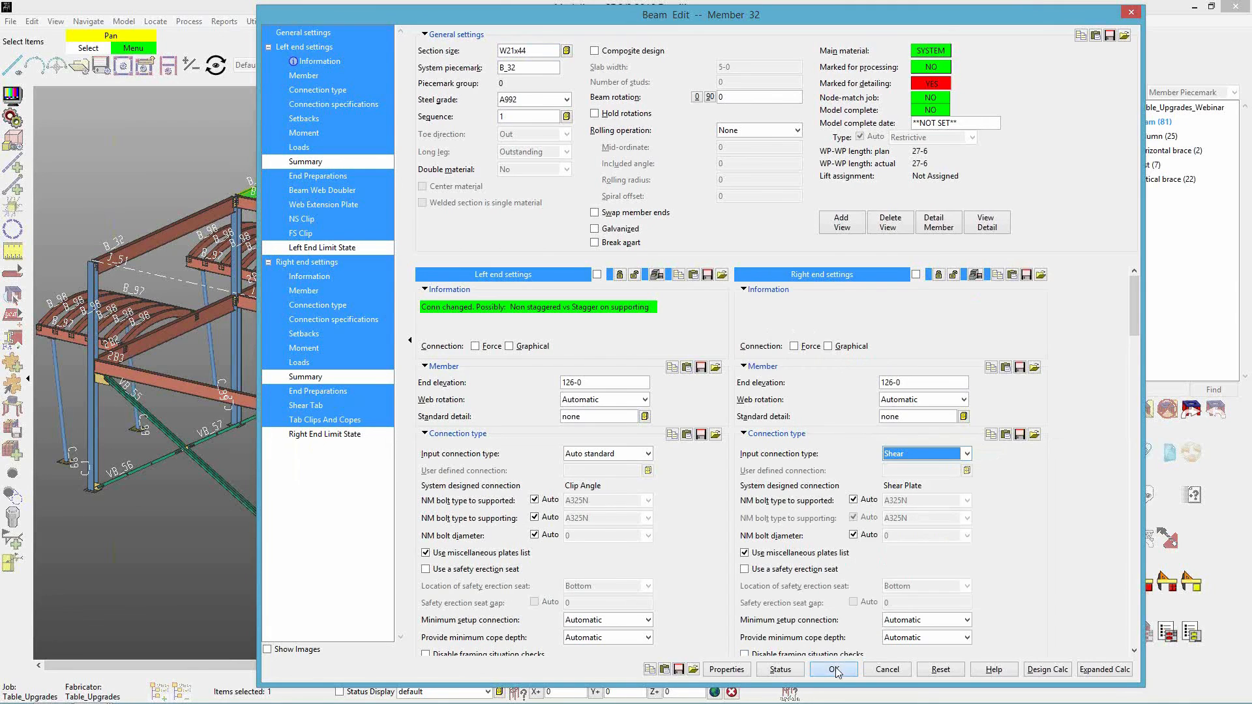
pyautogui.press('Return')
pyautogui.click(776, 492)
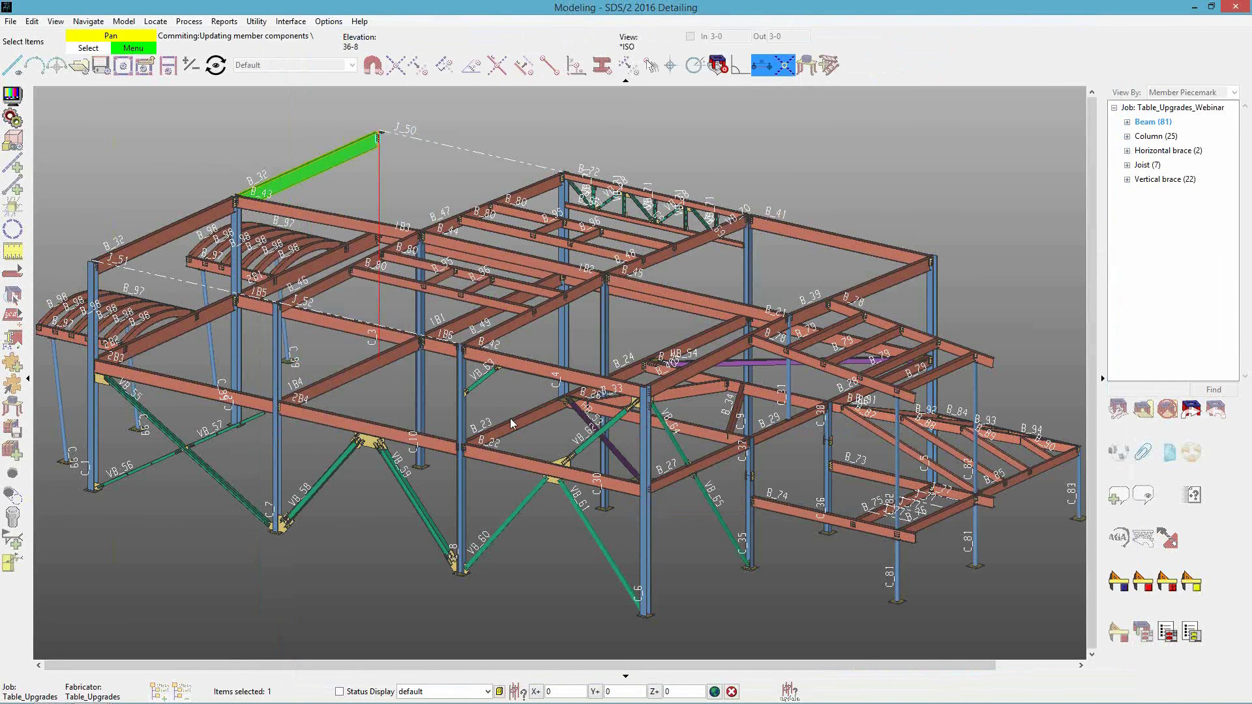
# - Export gather sheet a1 as a PDF file saved to the Desktop
pyautogui.click(1195, 7)
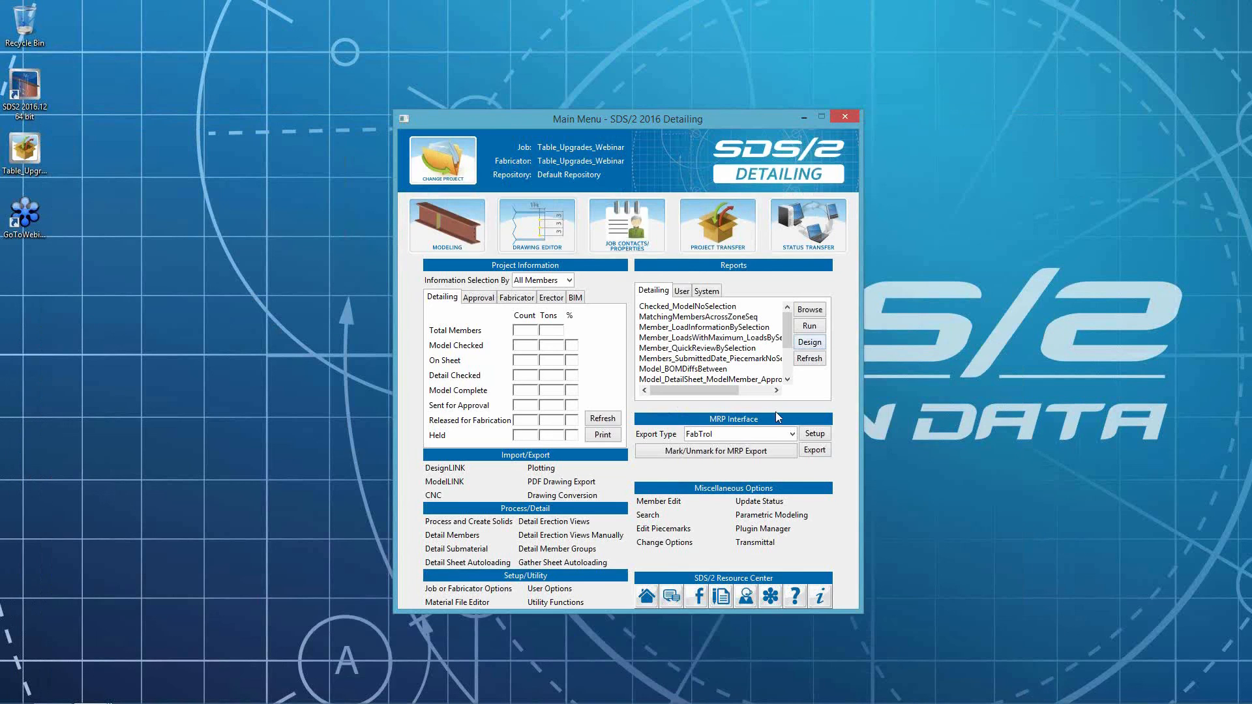
pyautogui.click(536, 483)
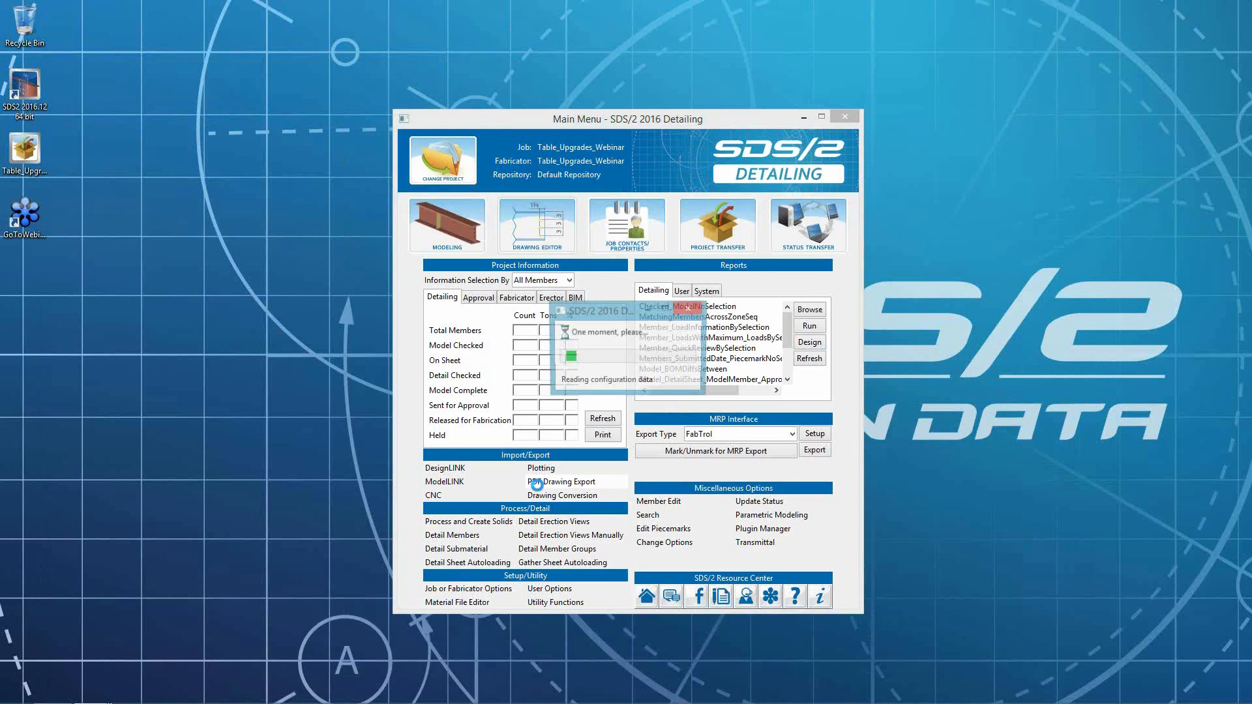
pyautogui.click(430, 247)
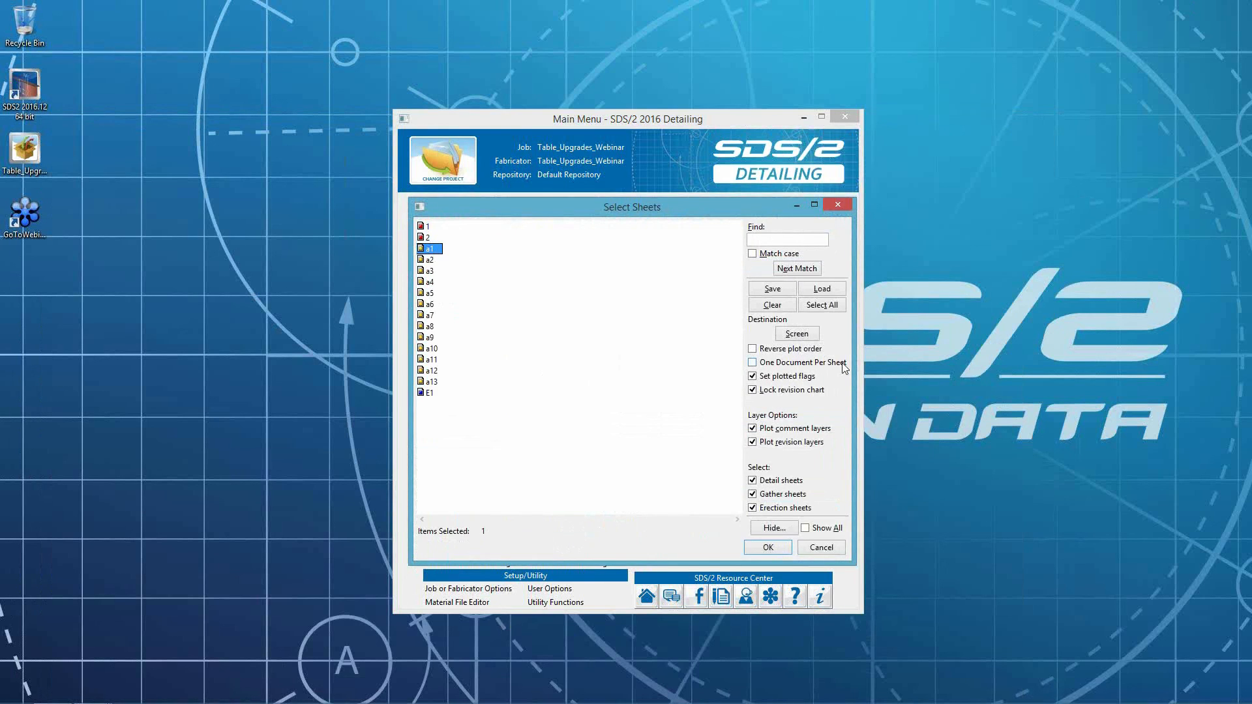
pyautogui.click(768, 547)
pyautogui.click(602, 400)
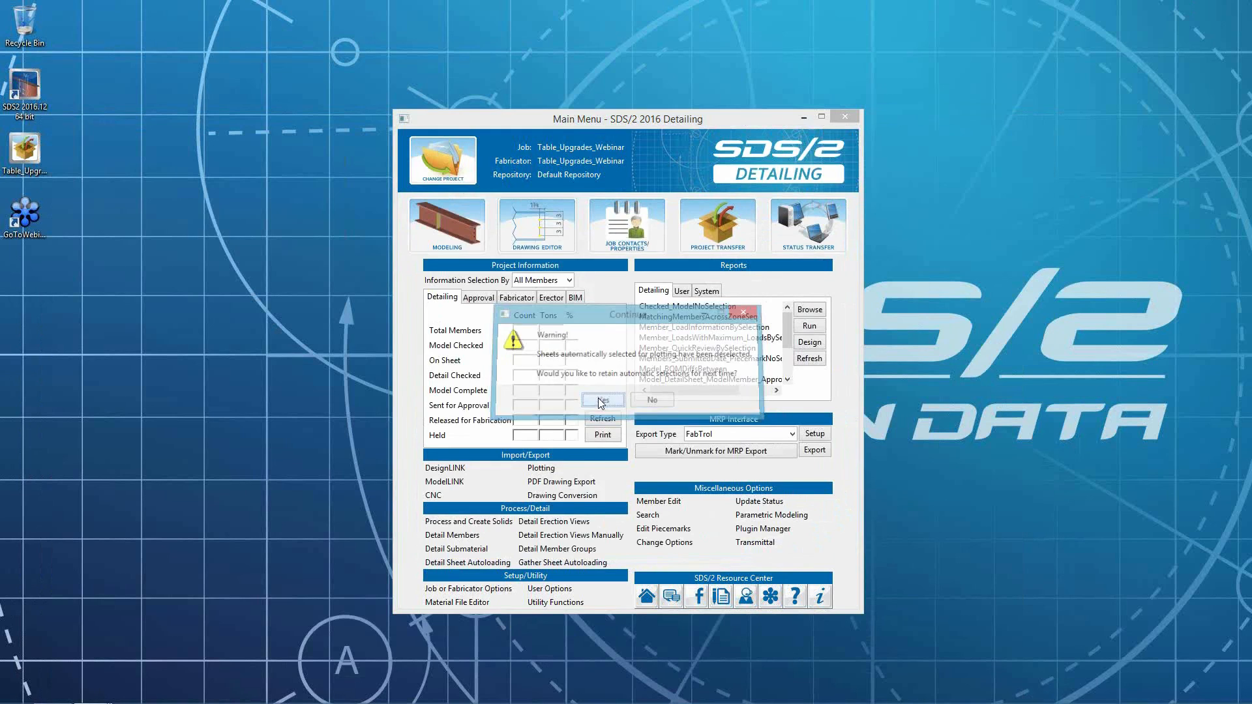
pyautogui.click(108, 161)
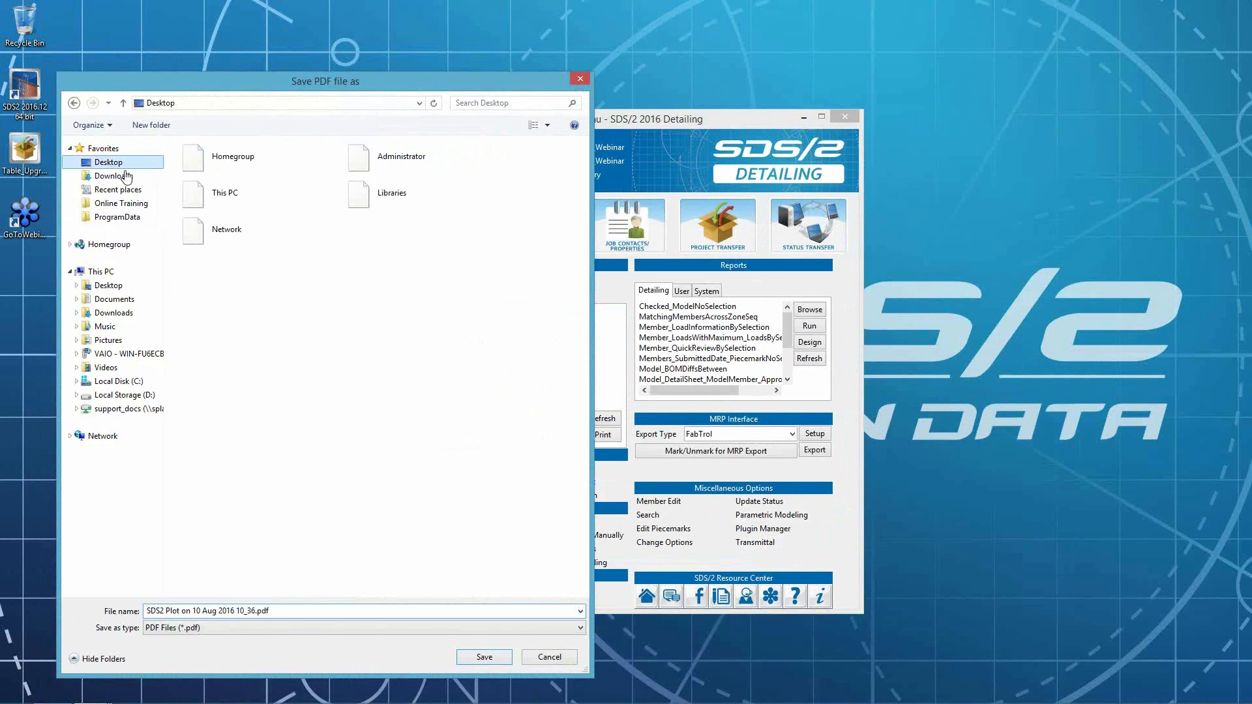
pyautogui.click(475, 657)
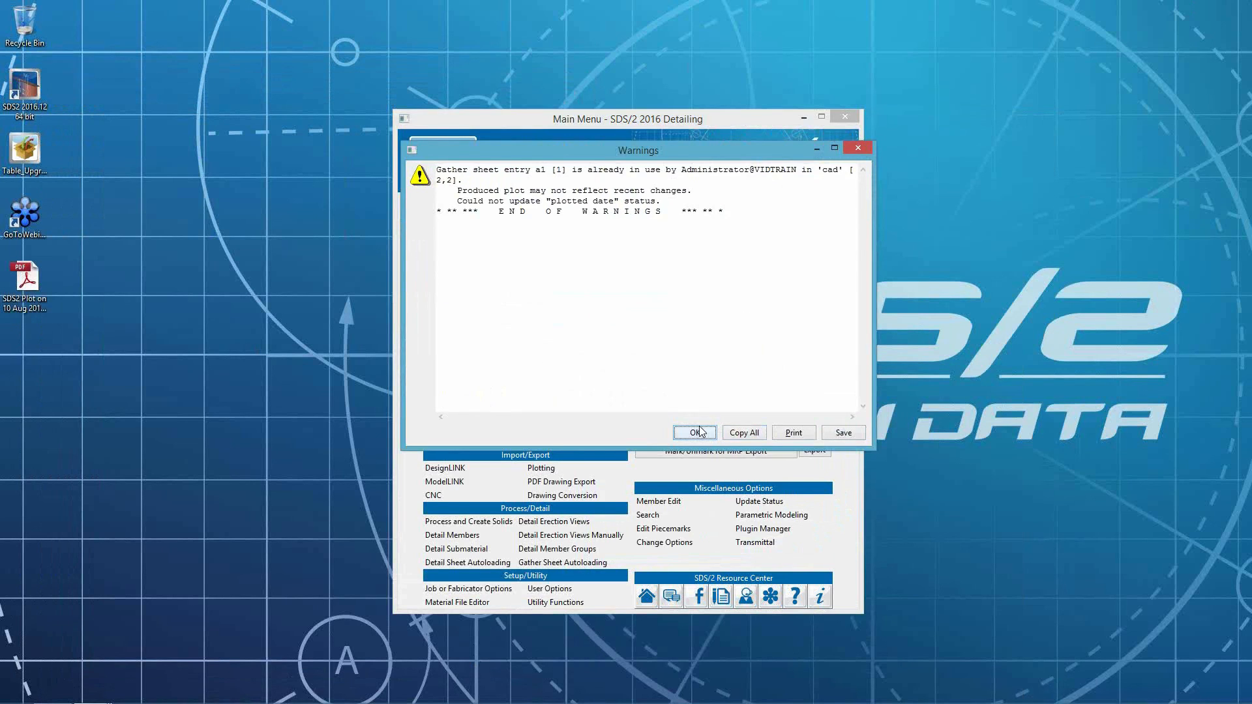
pyautogui.click(695, 432)
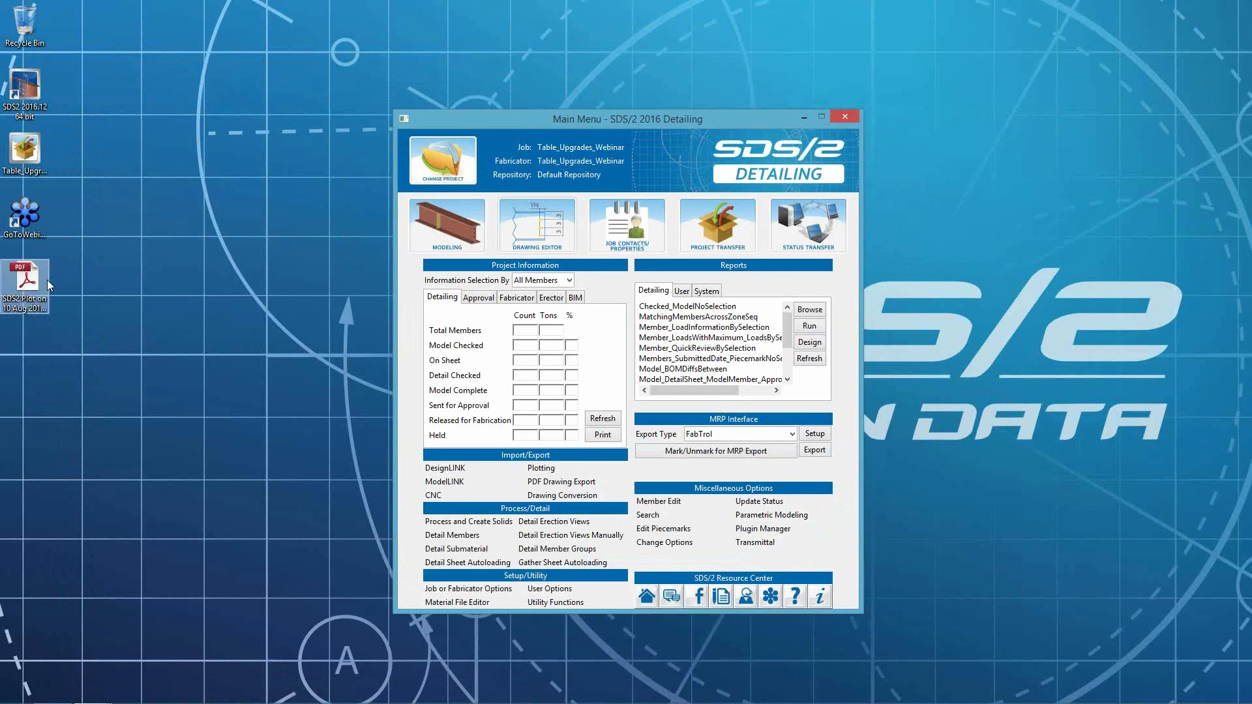
# - Open the exported PDF and zoom in to inspect the gather-sheet table, then close it
pyautogui.doubleClick(26, 280)
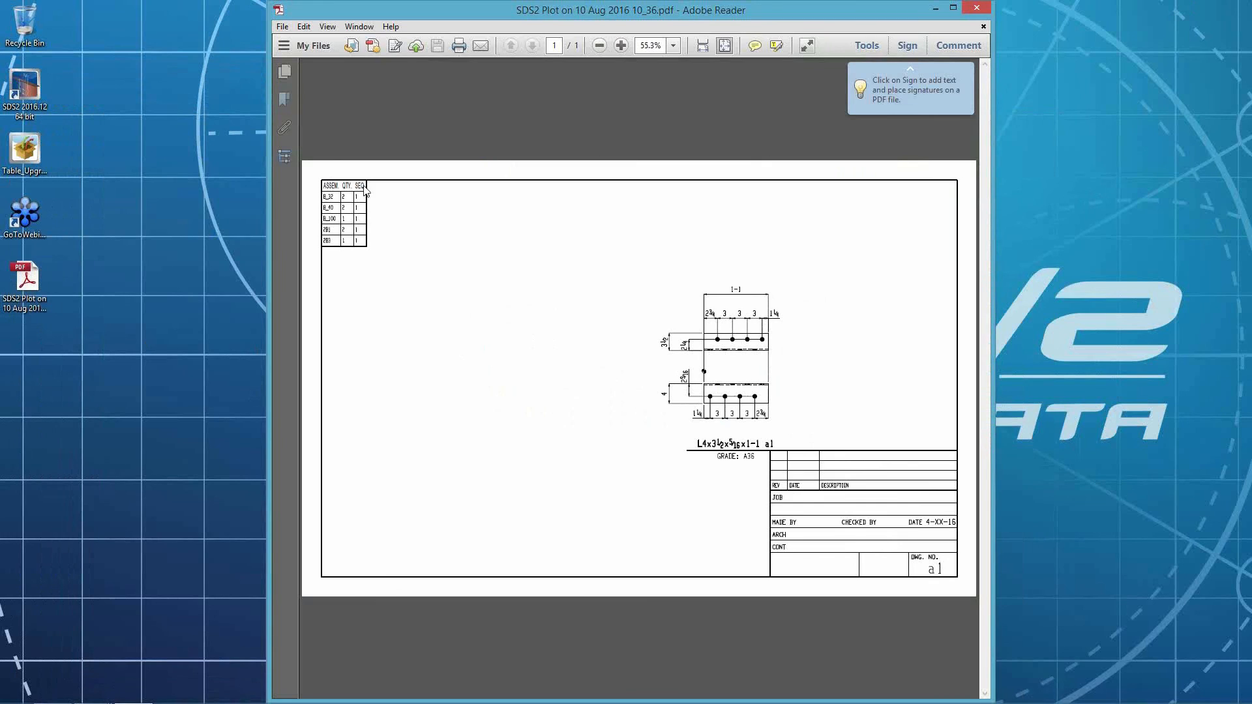
pyautogui.click(624, 49)
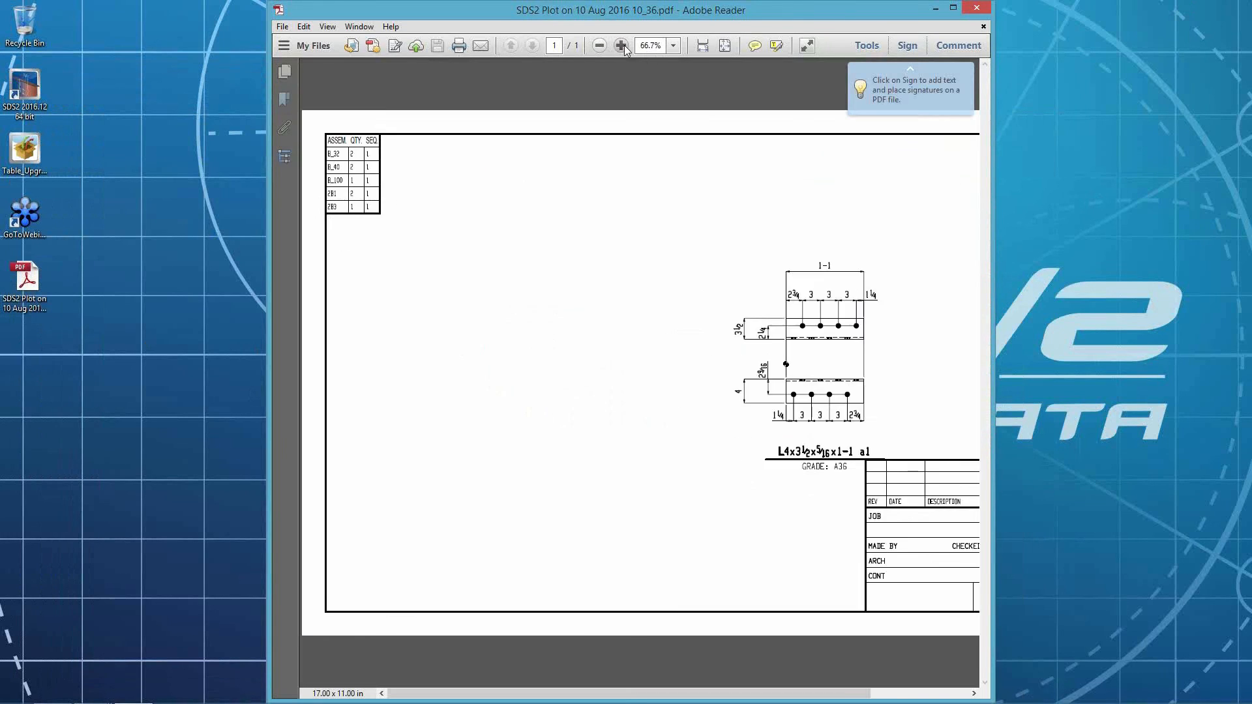
pyautogui.click(621, 45)
pyautogui.click(621, 46)
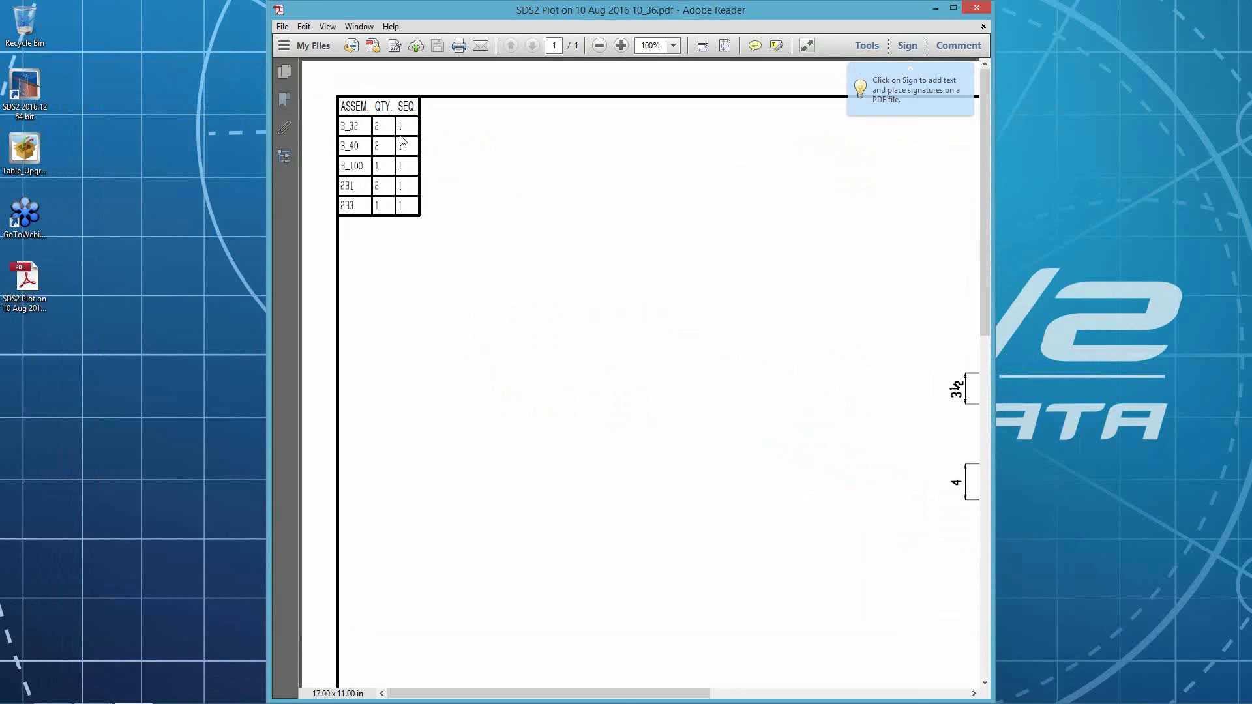
pyautogui.click(978, 7)
# - Return to the Drawing Editor and save gather sheet a1 to refresh its table
pyautogui.moveTo(38, 690)
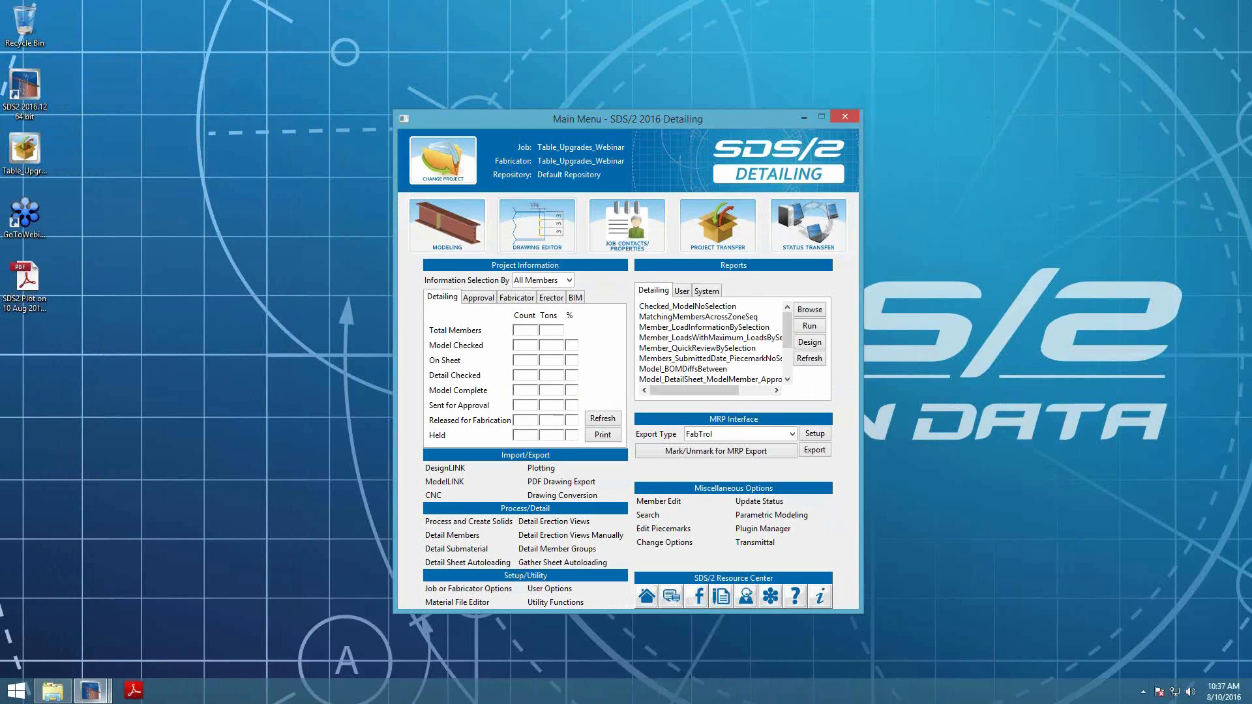
pyautogui.moveTo(91, 691)
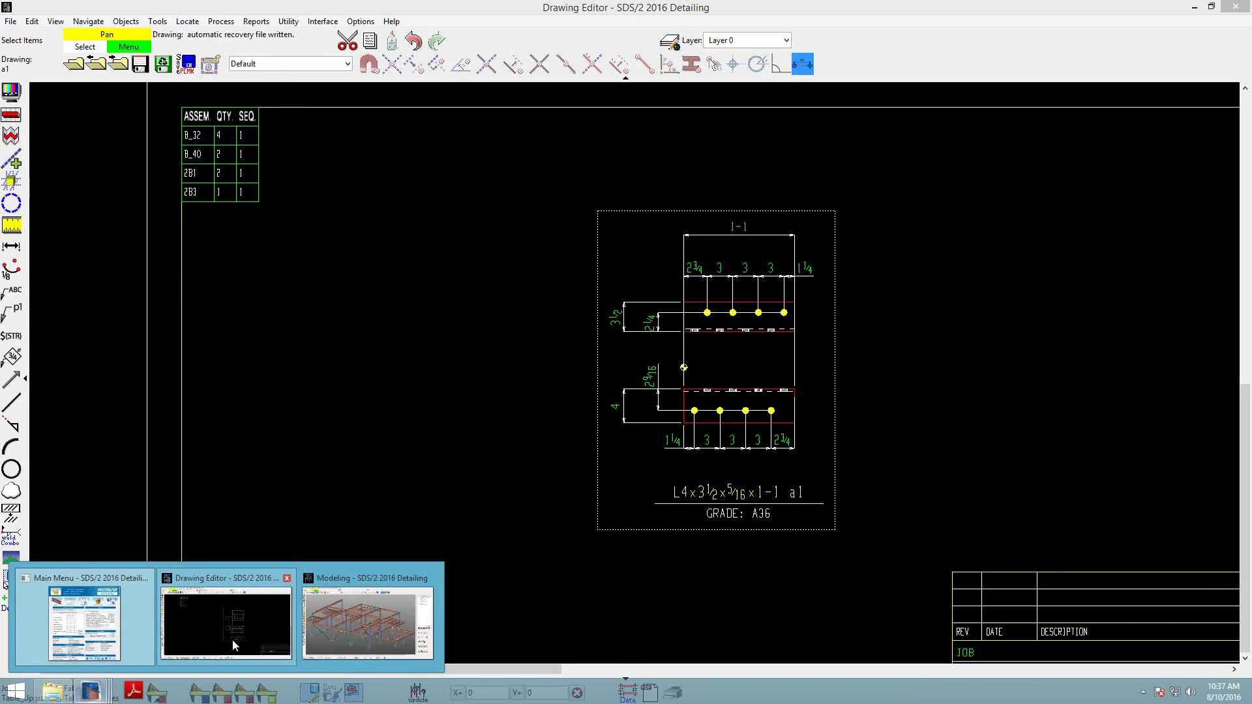
pyautogui.click(232, 639)
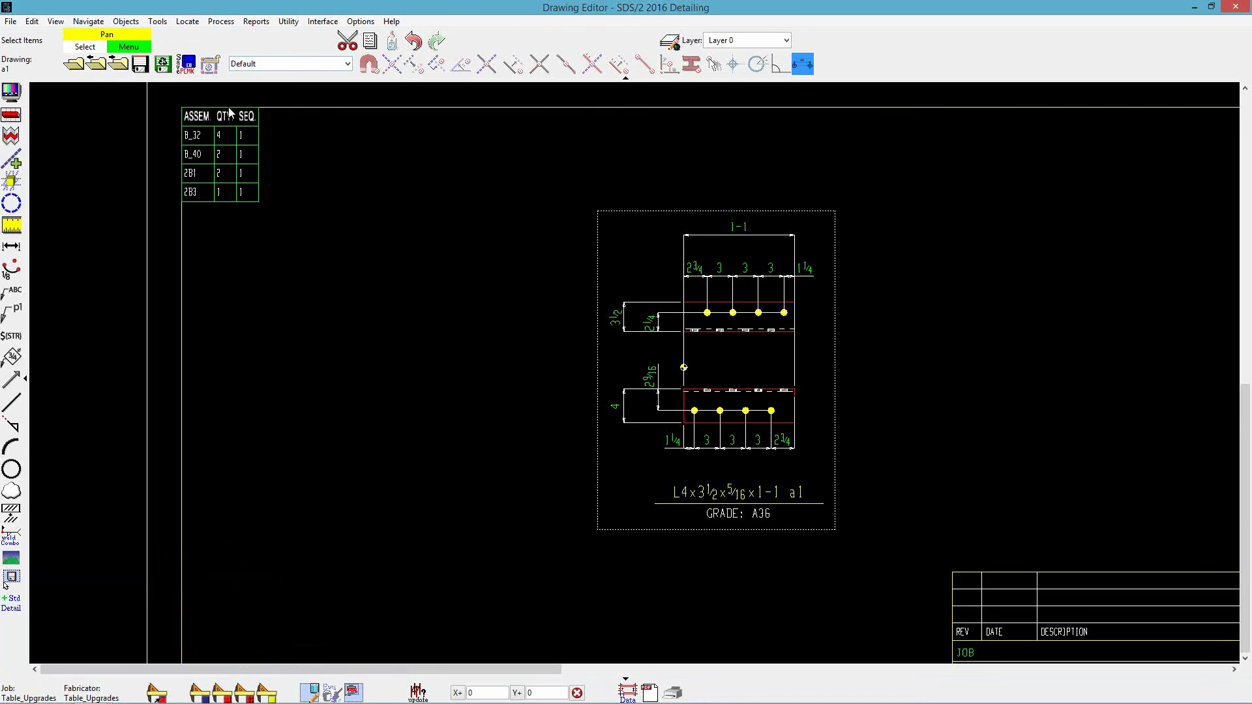
pyautogui.click(140, 66)
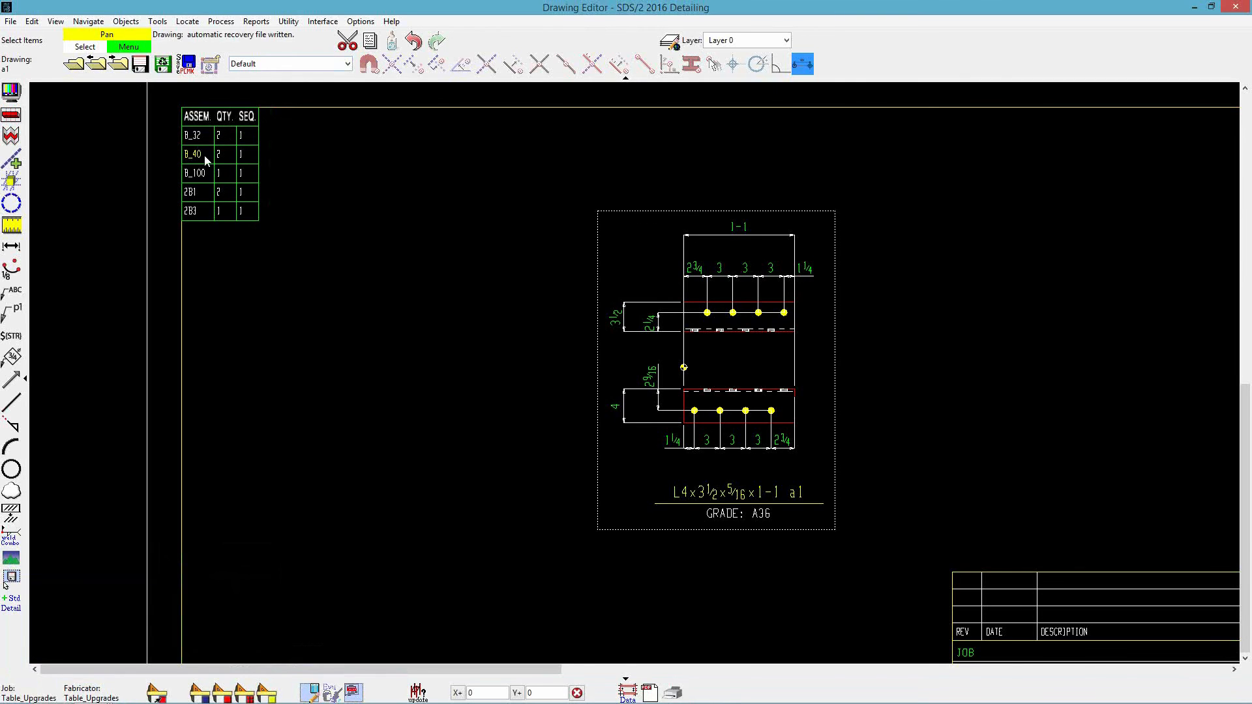
# - Turn on Lock table for the gather-sheet table and save the sheet
pyautogui.doubleClick(211, 155)
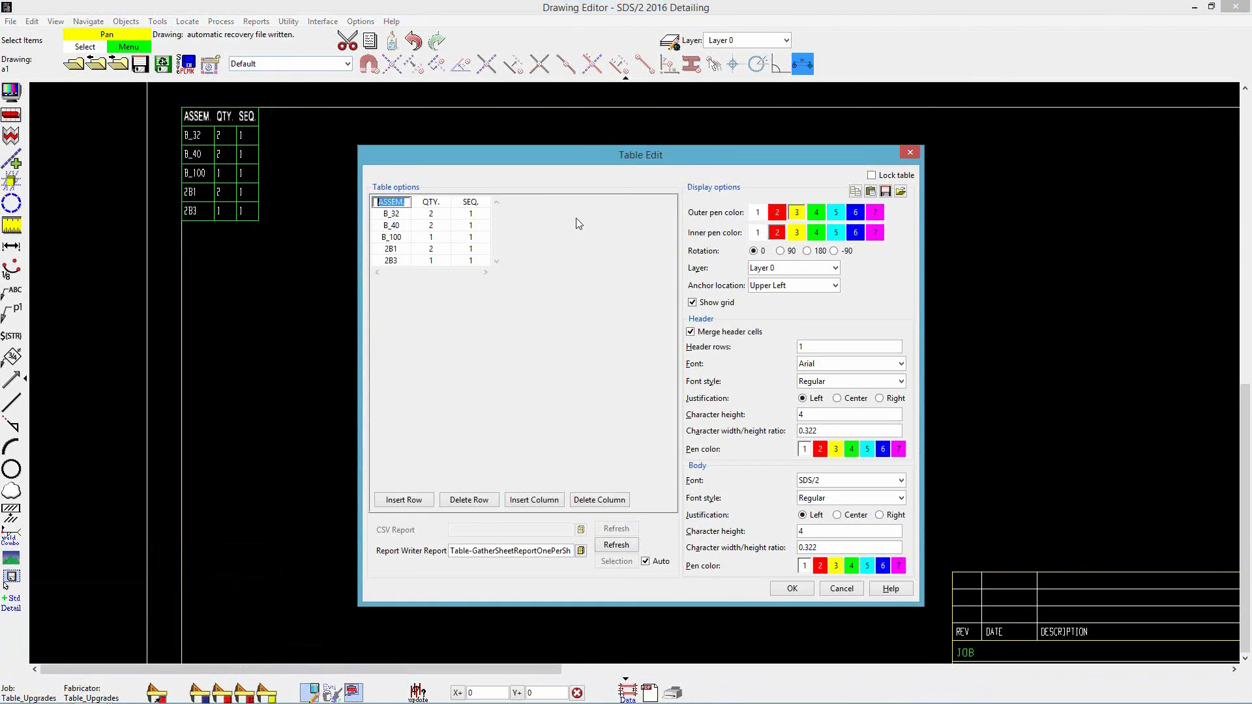
pyautogui.click(871, 176)
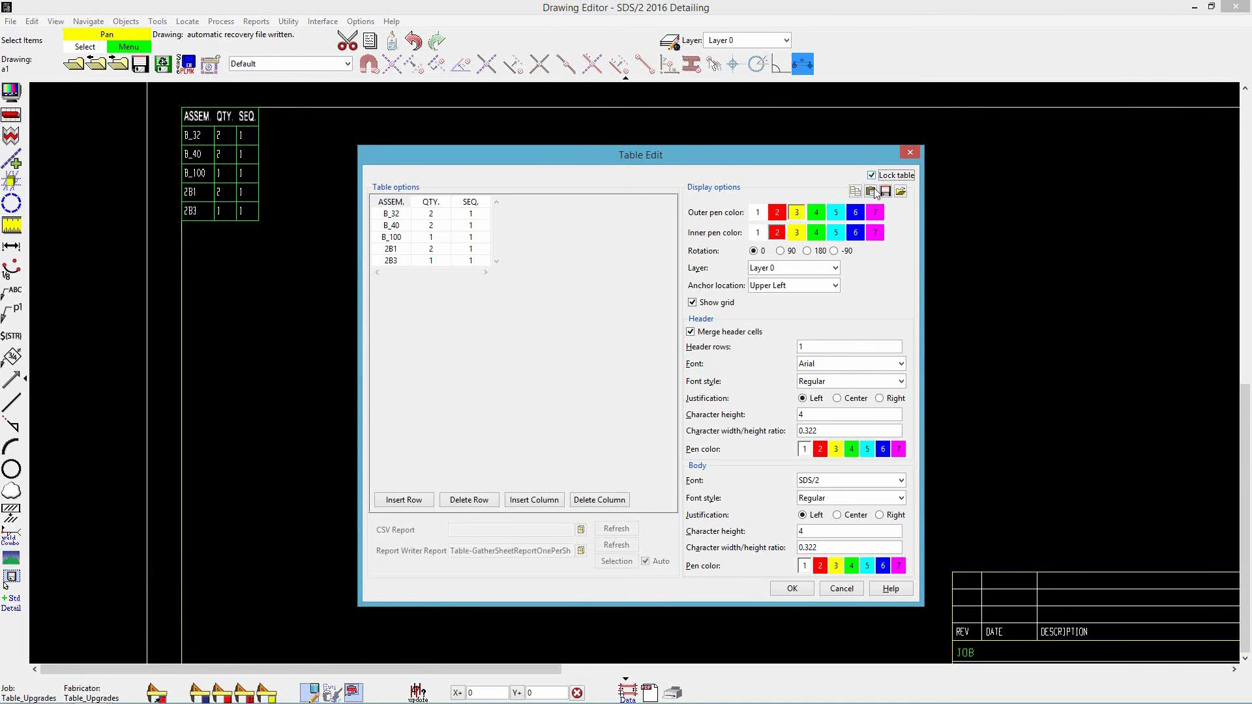
pyautogui.click(793, 589)
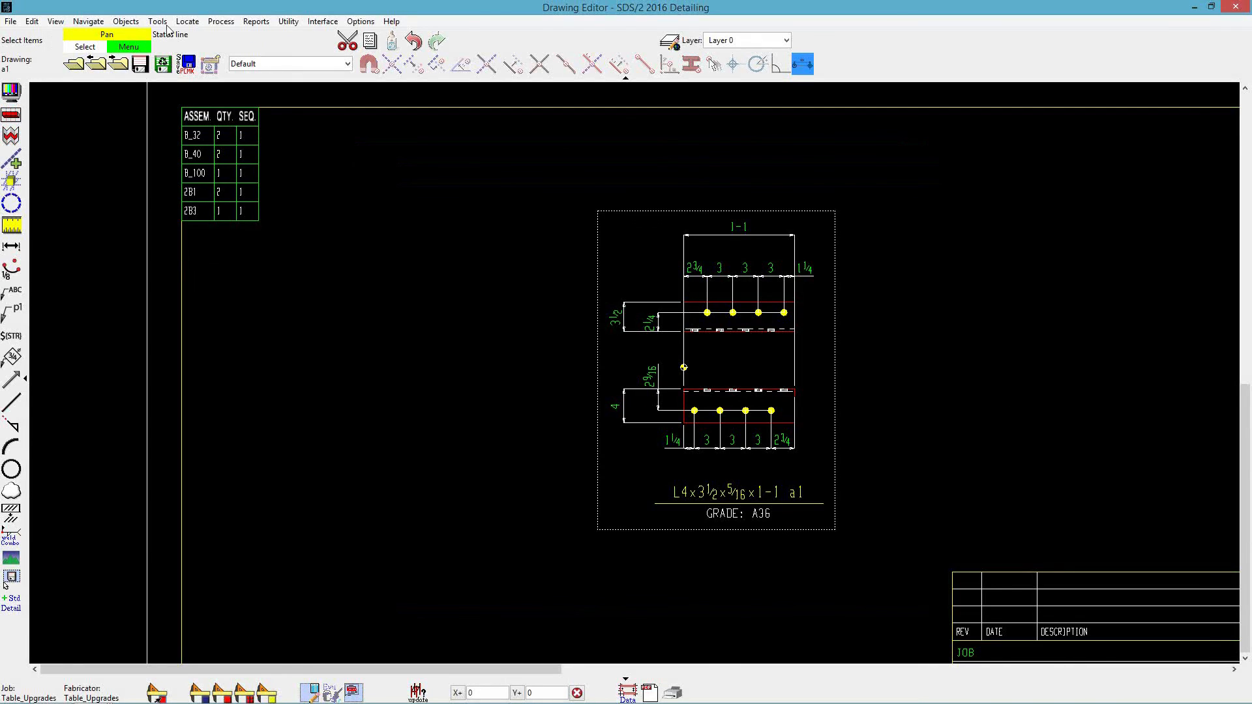
pyautogui.click(140, 63)
# - Switch to the model and delete beam B_100
pyautogui.moveTo(82, 691)
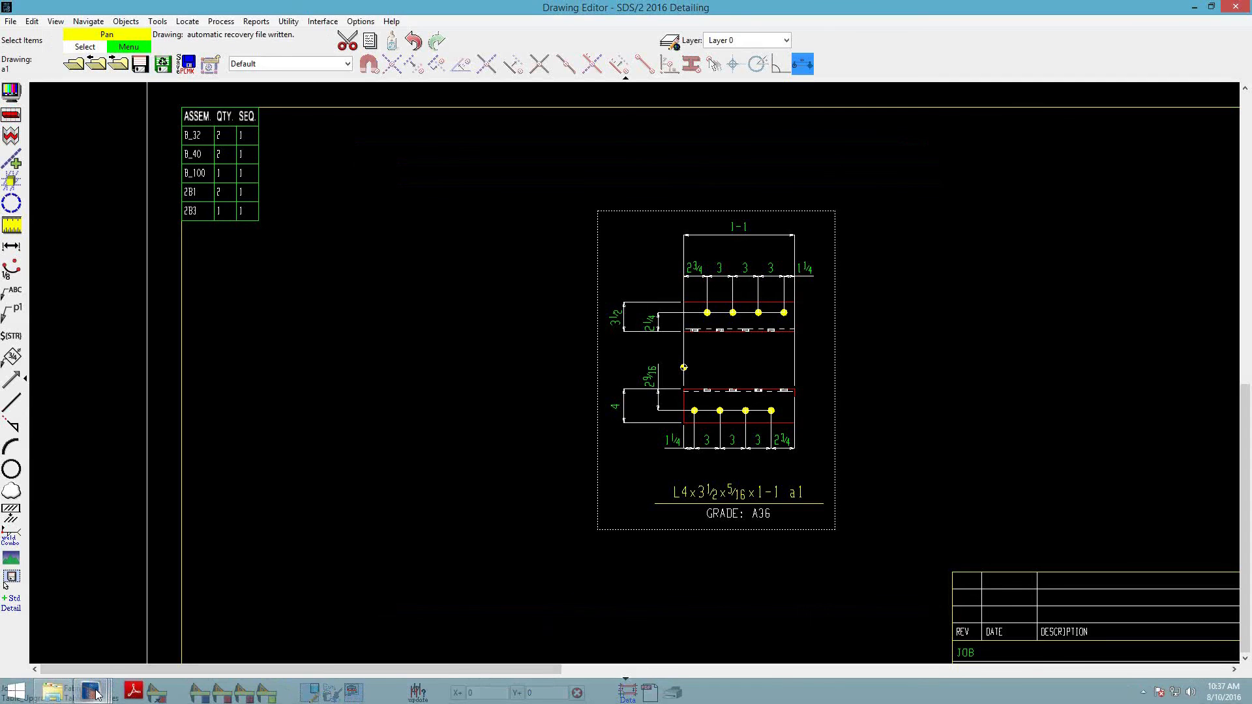
pyautogui.click(339, 642)
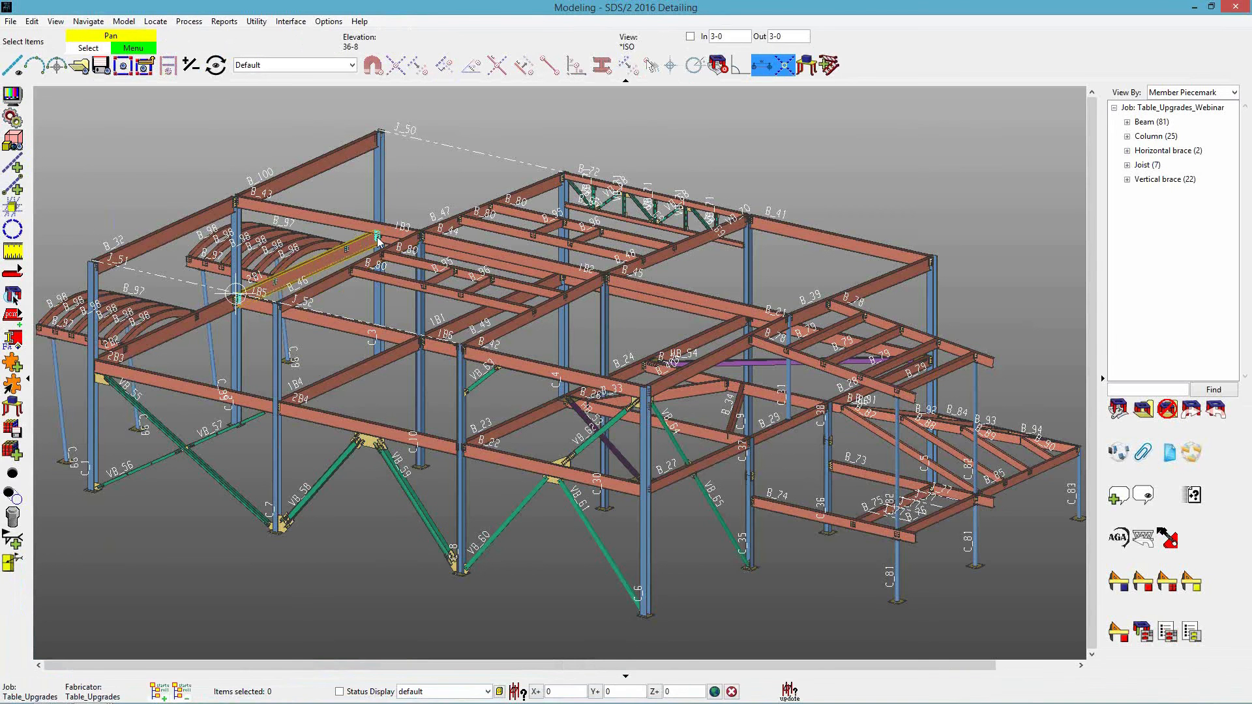
pyautogui.doubleClick(507, 203)
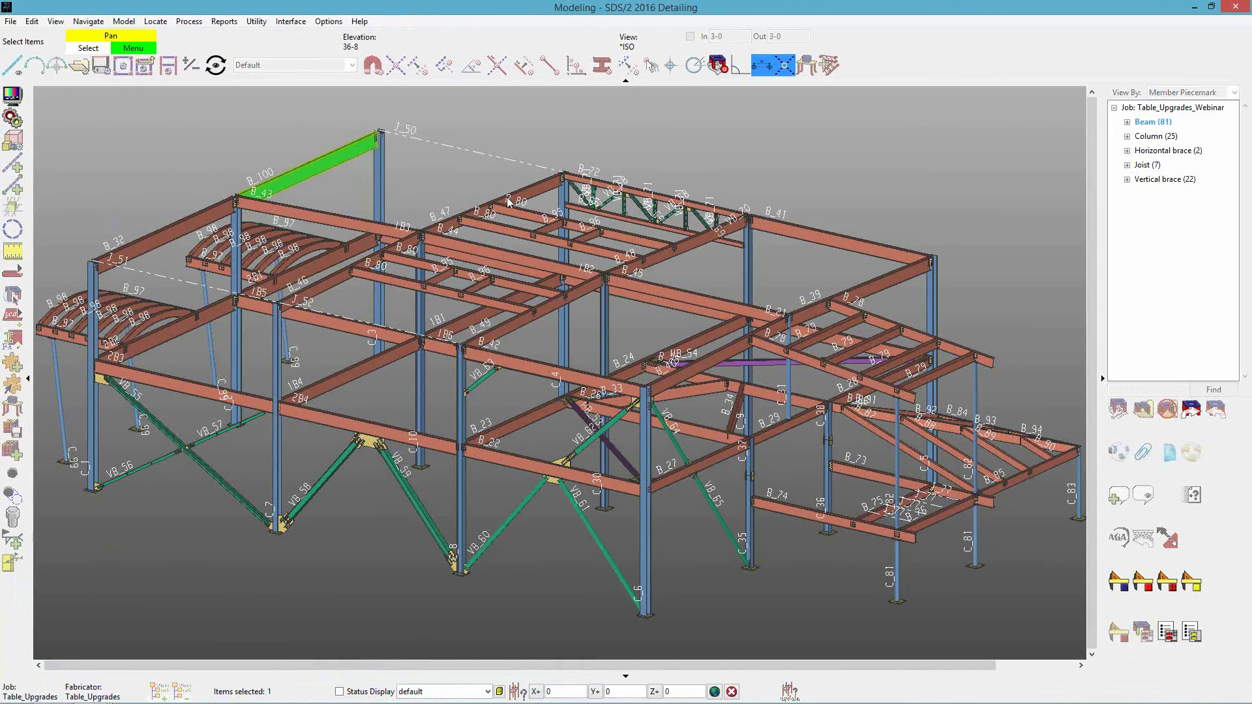
pyautogui.click(921, 462)
pyautogui.click(919, 470)
pyautogui.click(833, 671)
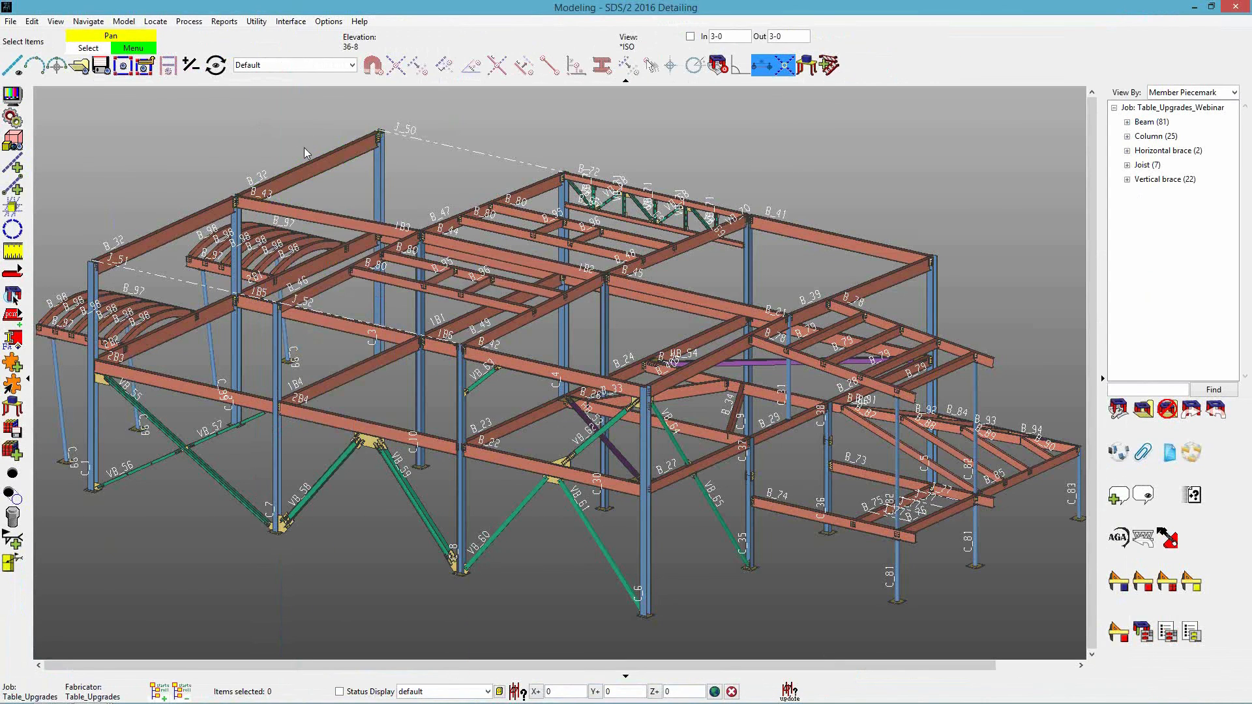
# - Export gather sheet a1 as a PDF file saved to the Desktop
pyautogui.click(1194, 8)
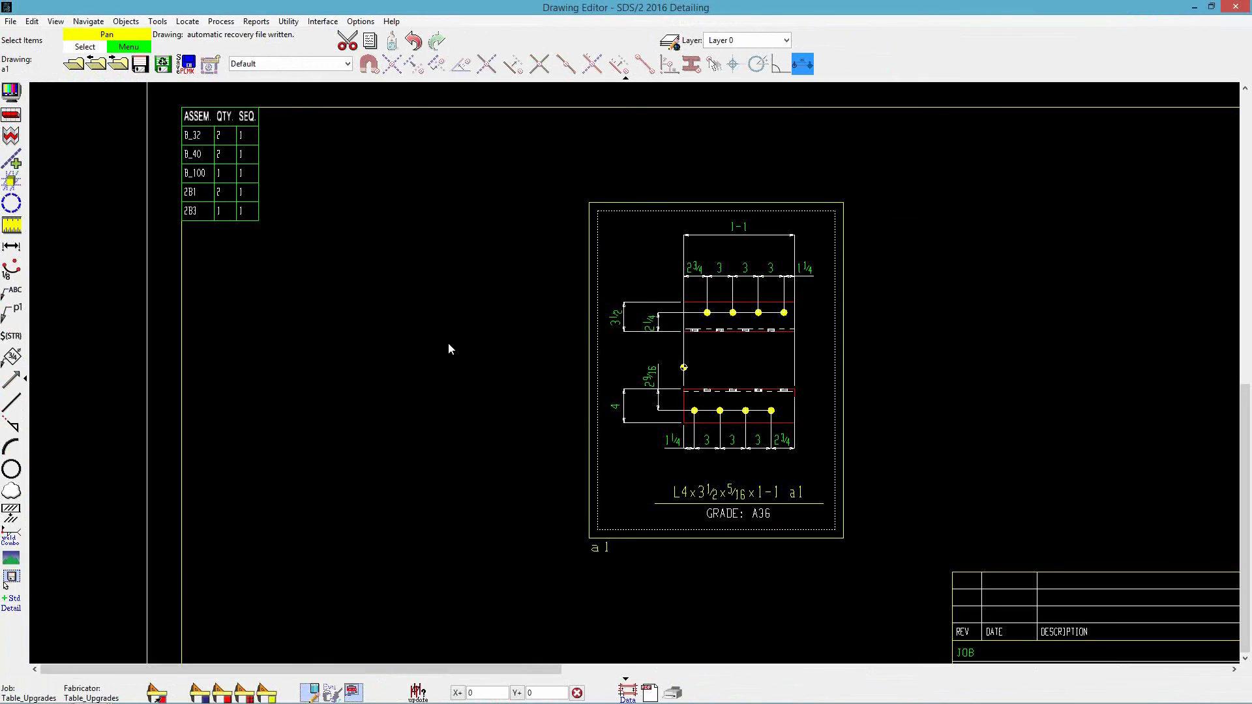
pyautogui.click(1194, 8)
pyautogui.click(548, 482)
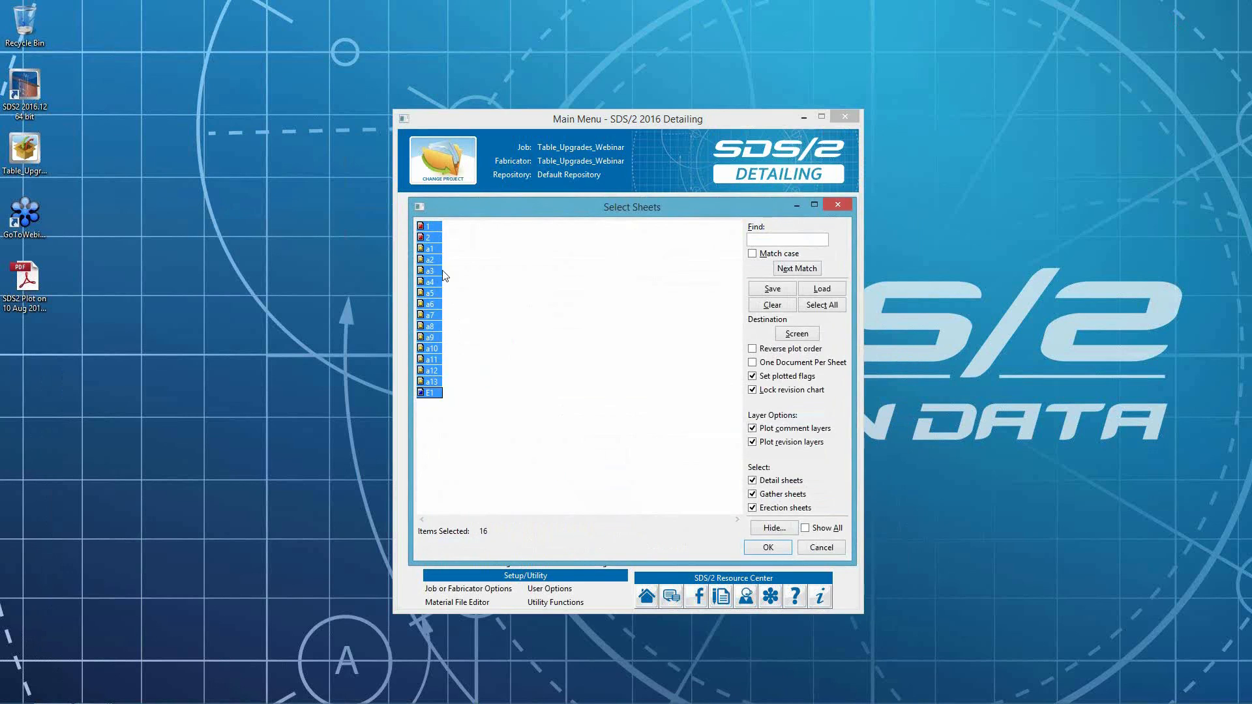
pyautogui.click(429, 250)
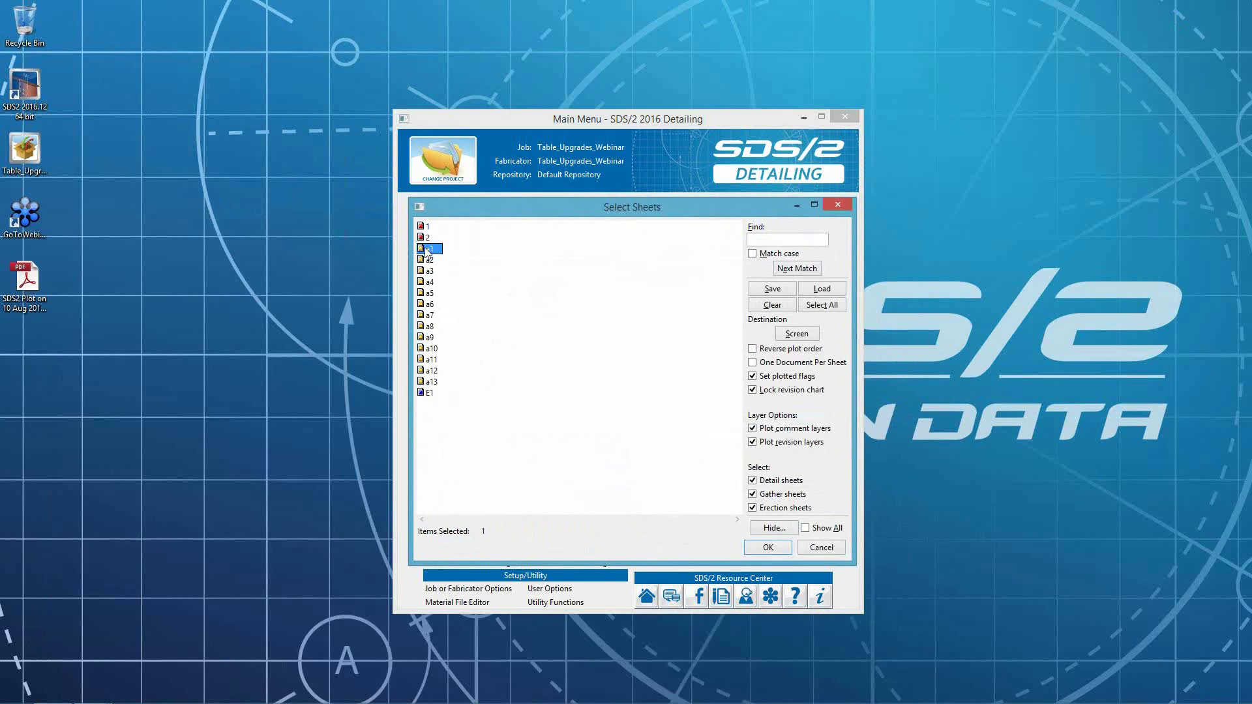
pyautogui.click(768, 548)
pyautogui.click(596, 400)
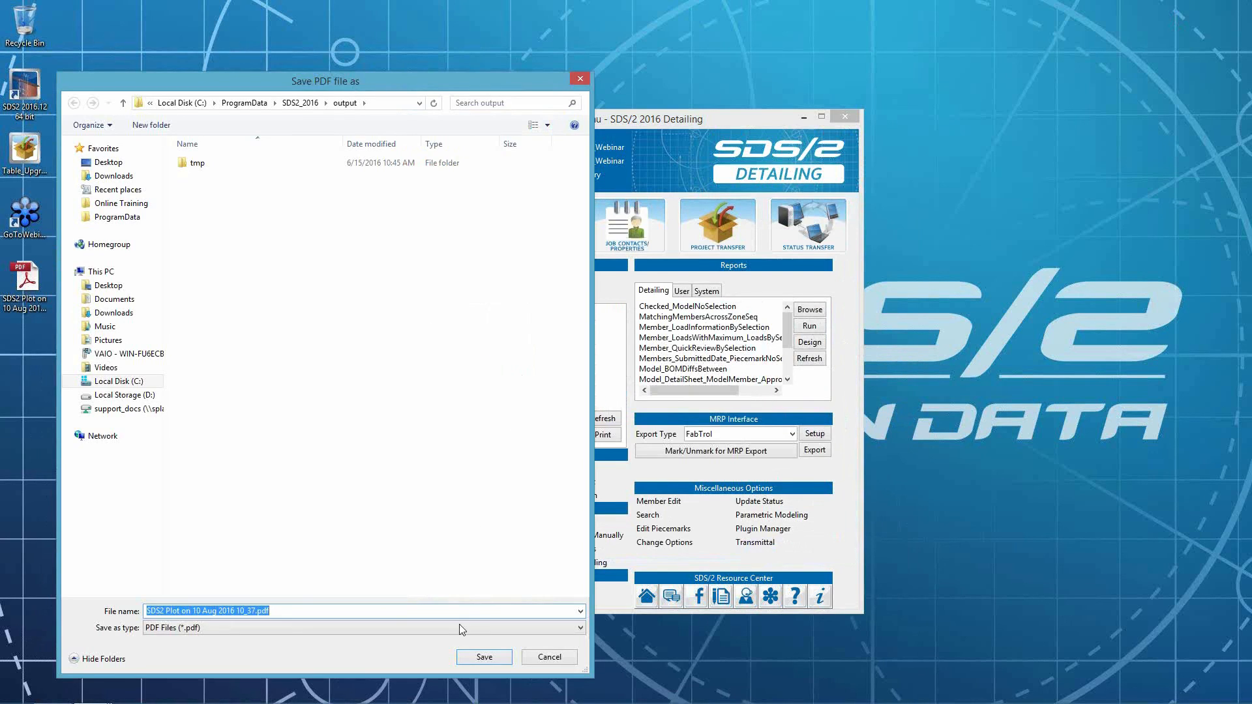
pyautogui.click(110, 164)
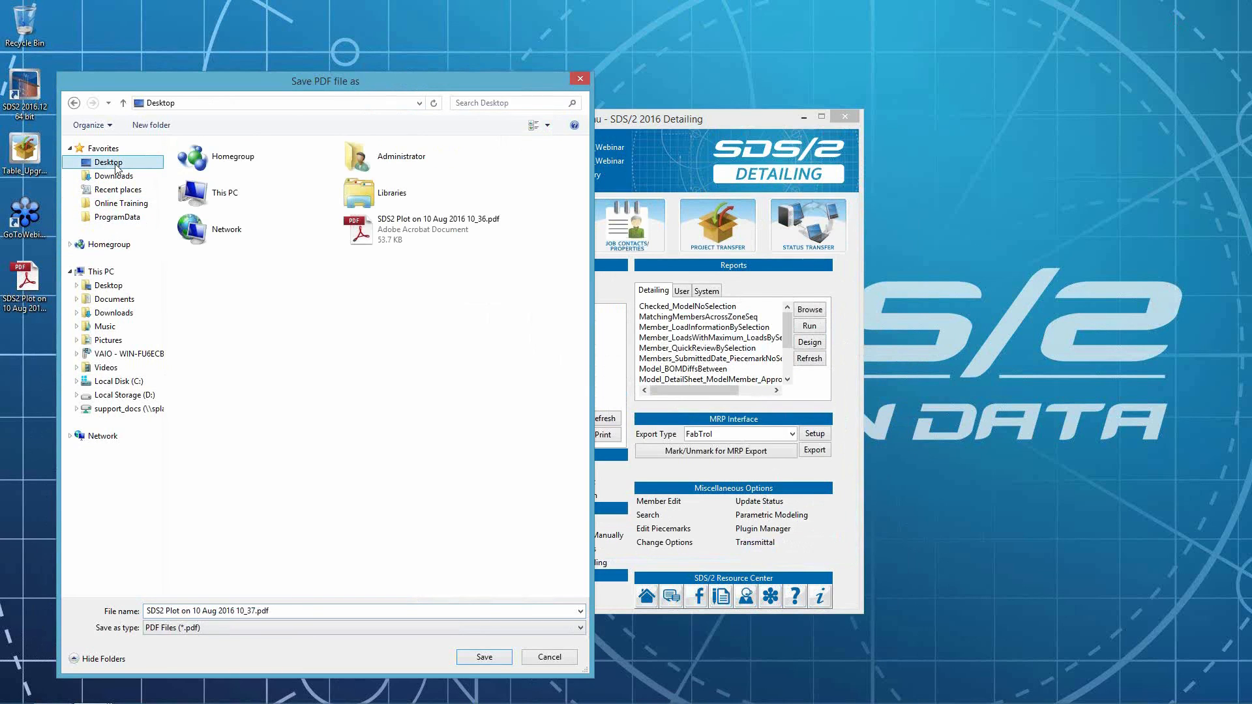
pyautogui.click(484, 658)
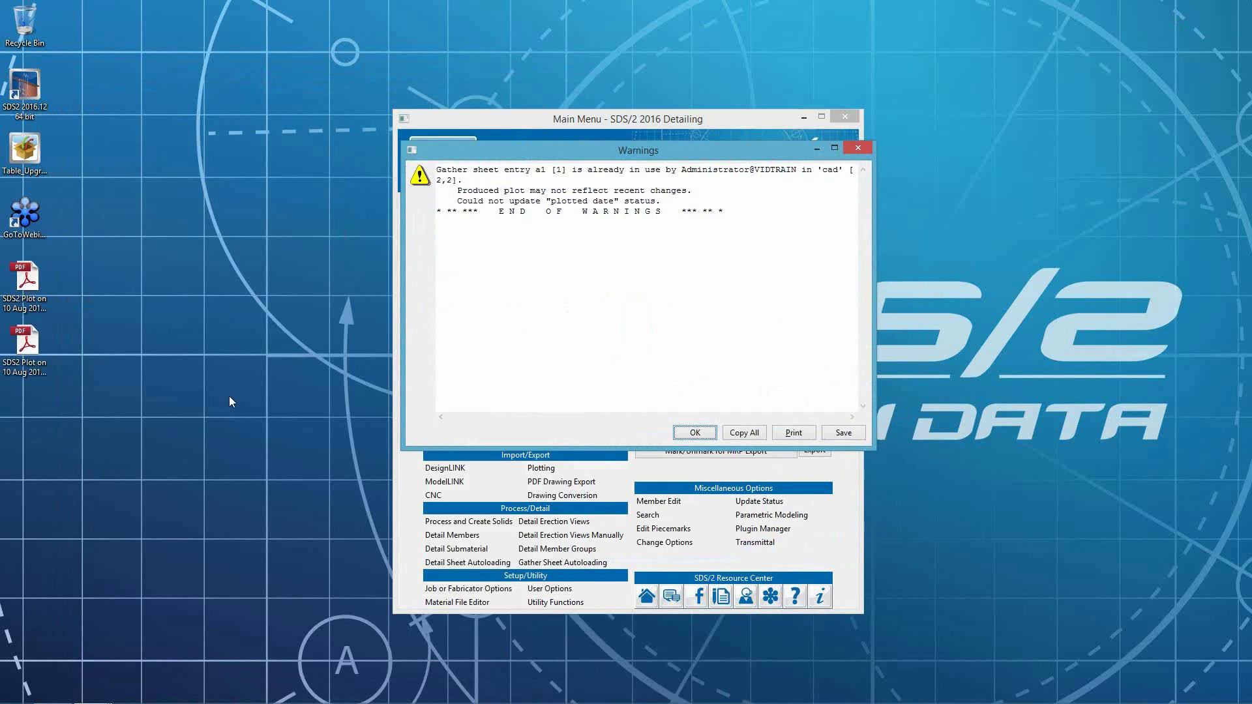
pyautogui.click(695, 433)
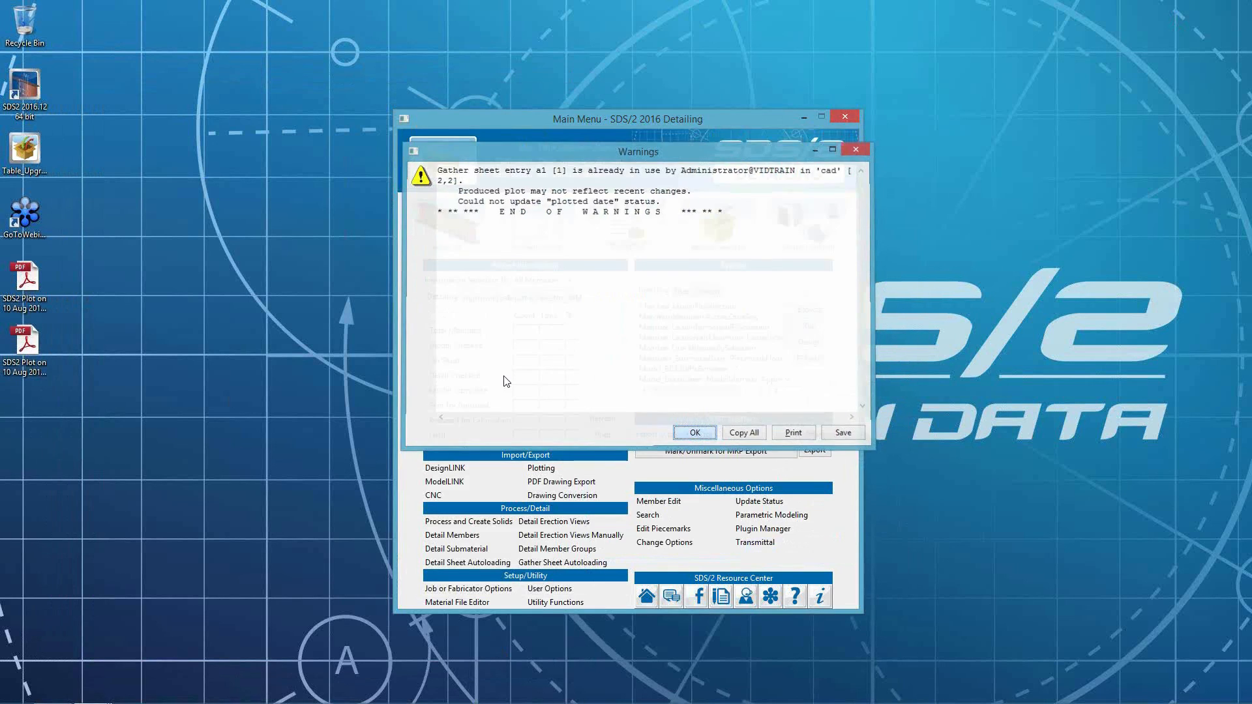
# - Open the newly exported PDF to inspect the gather-sheet table, then return to the Drawing Editor
pyautogui.doubleClick(24, 344)
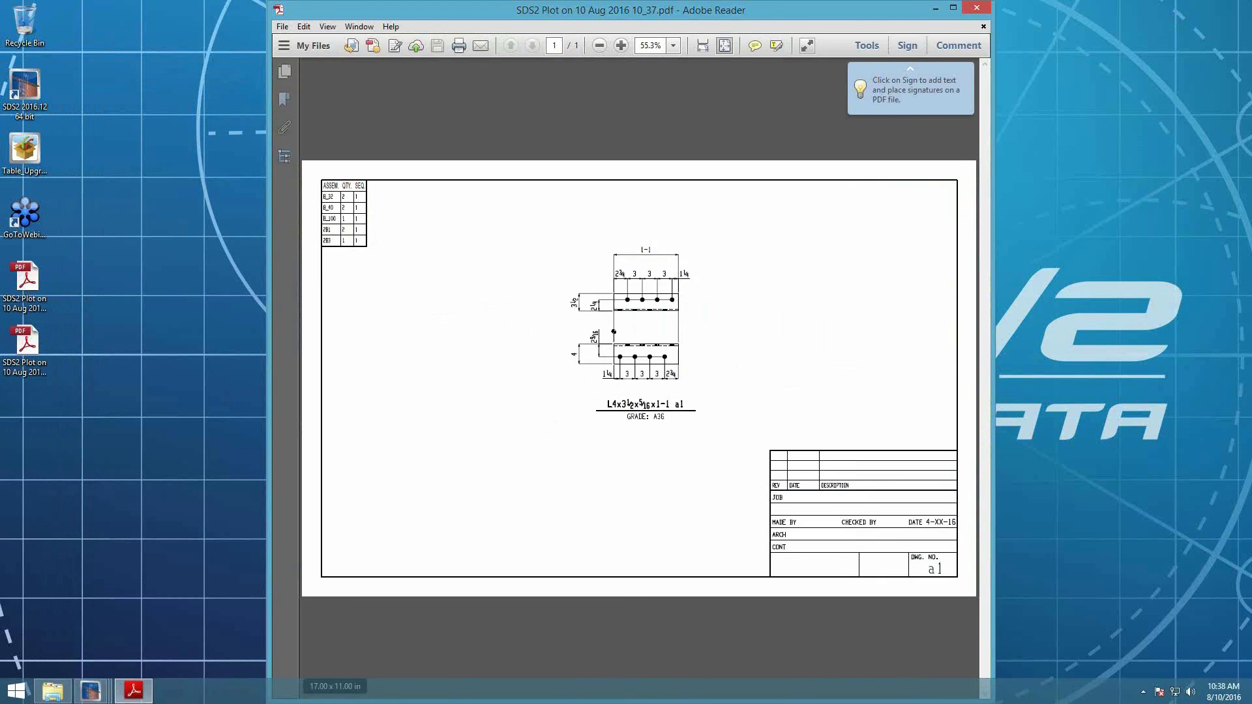
pyautogui.moveTo(130, 694)
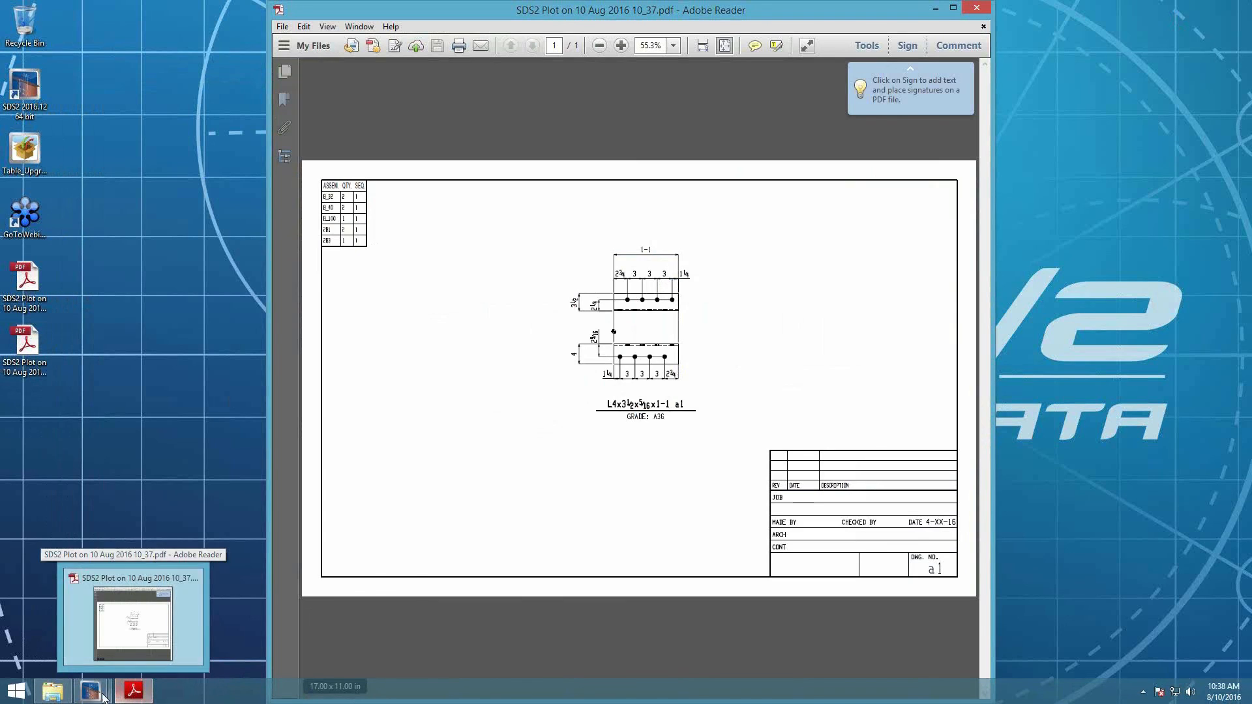
pyautogui.moveTo(92, 692)
pyautogui.click(229, 631)
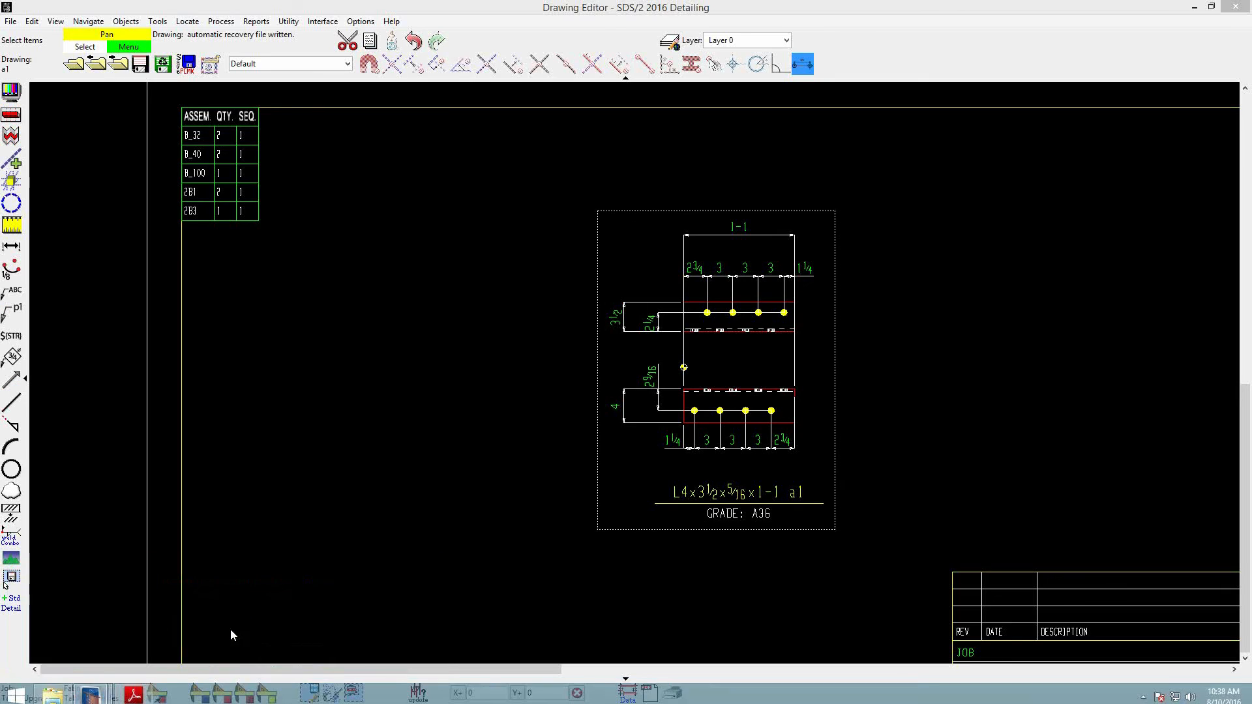
# - Open the gather-sheet table's settings and accept them to refresh the table
pyautogui.doubleClick(236, 181)
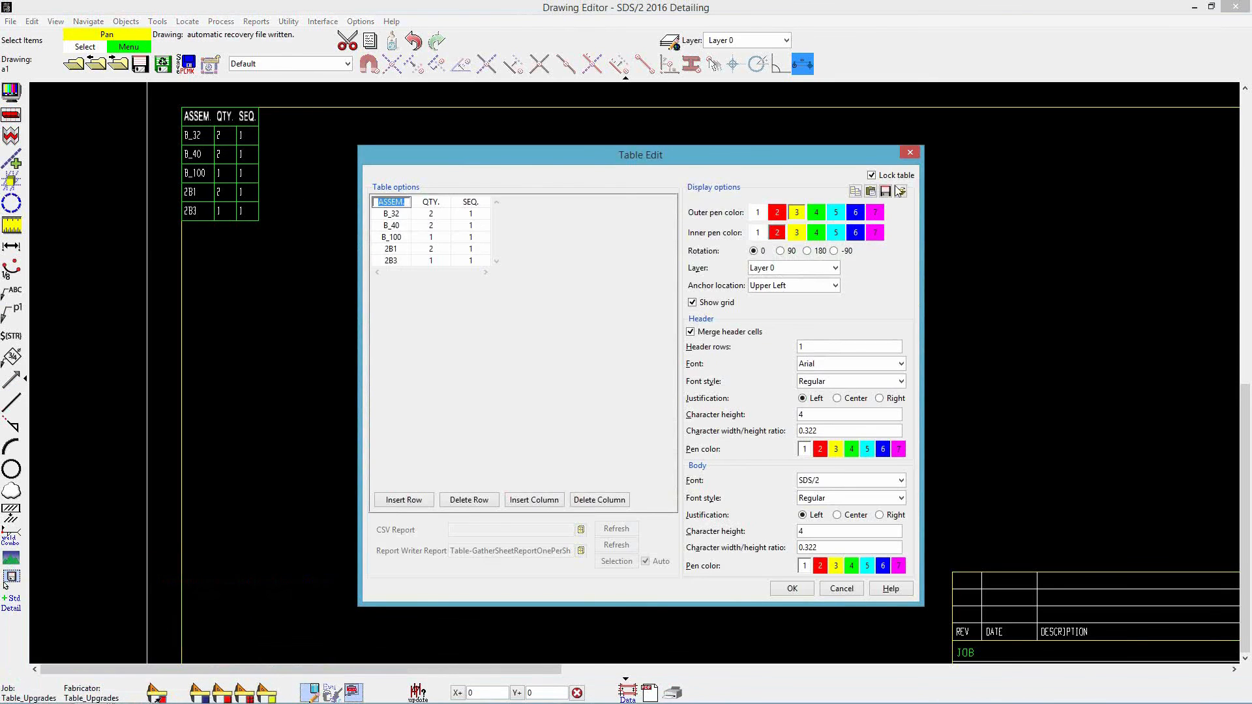
pyautogui.click(796, 588)
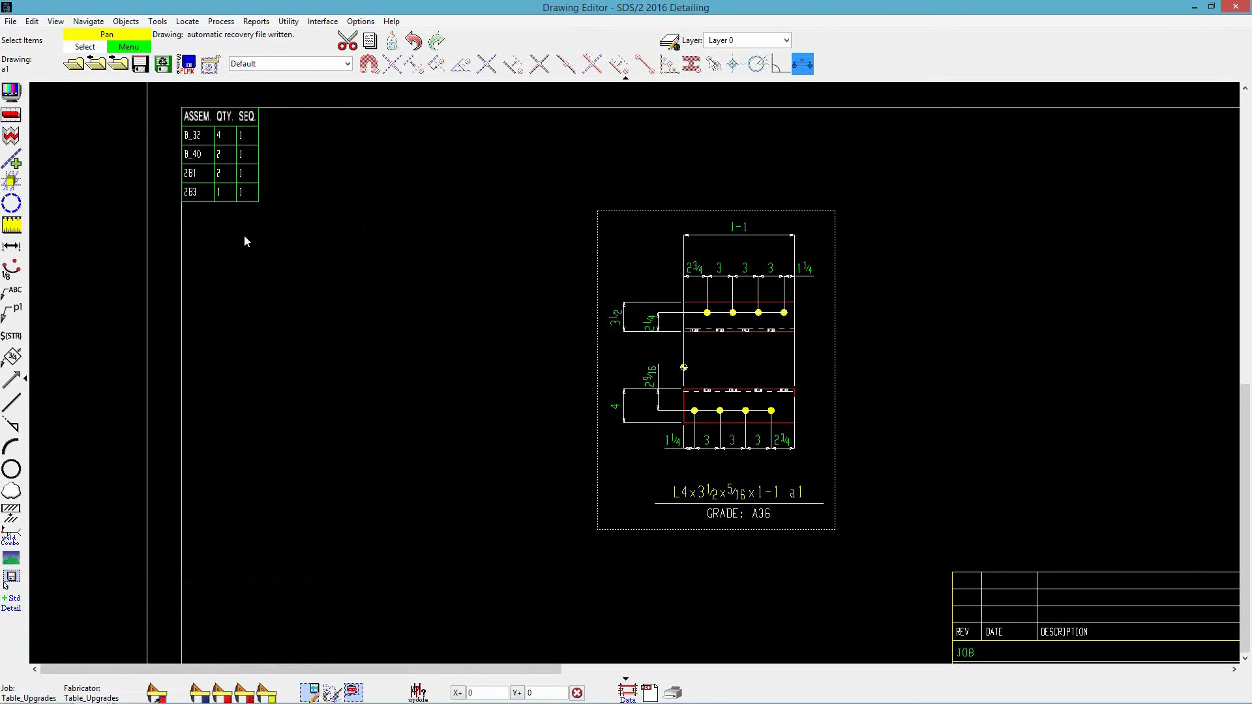
# - Set B_32's table quantity to 2, turn off Lock table, and save the sheet
pyautogui.doubleClick(233, 178)
pyautogui.doubleClick(429, 213)
pyautogui.write('2')
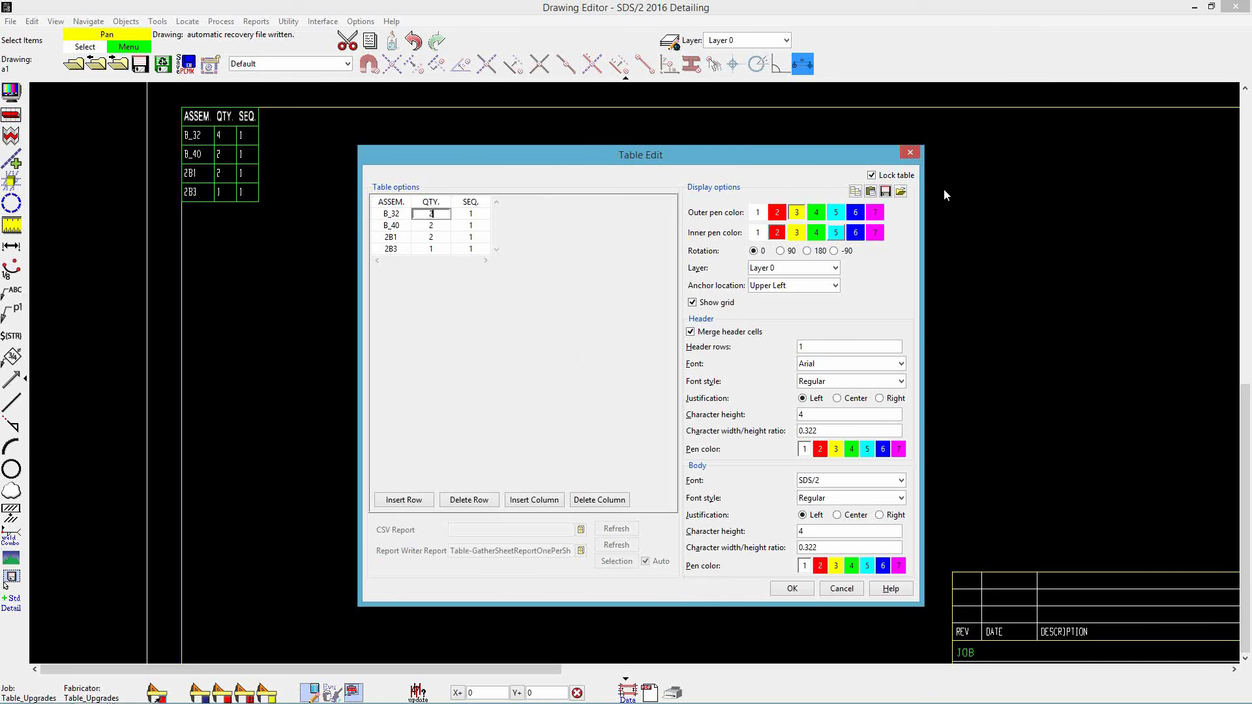
pyautogui.click(872, 176)
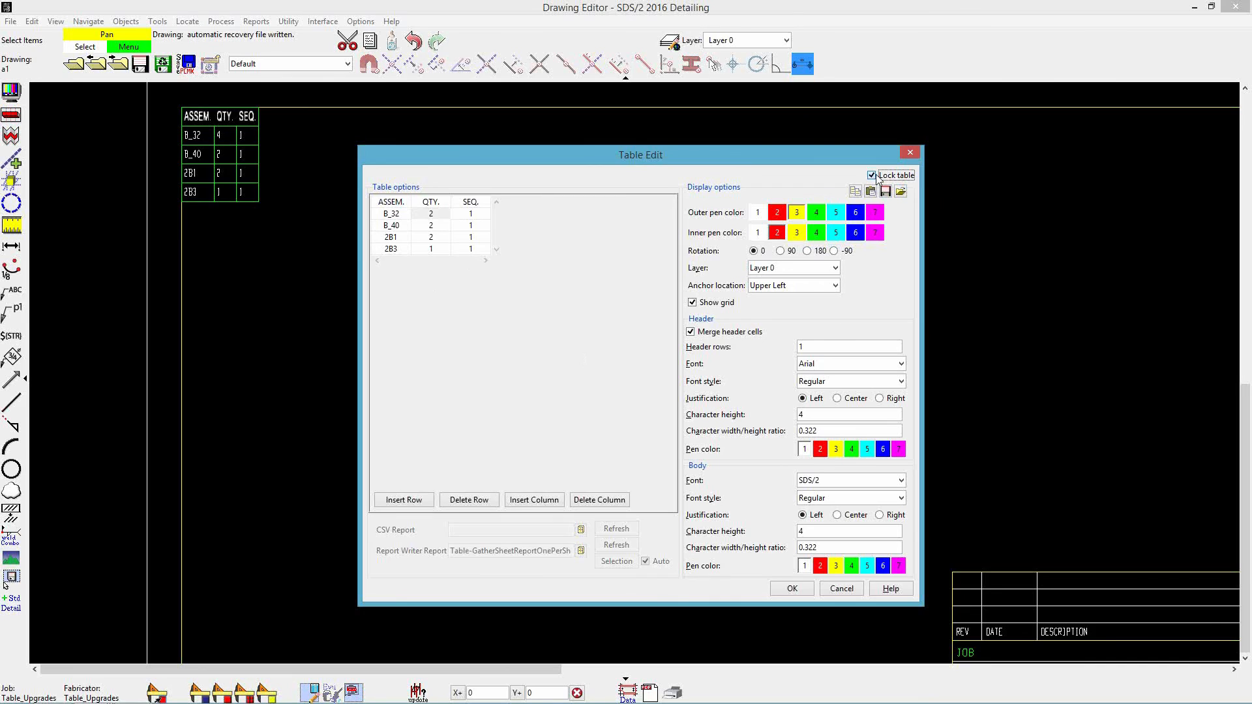
pyautogui.click(791, 589)
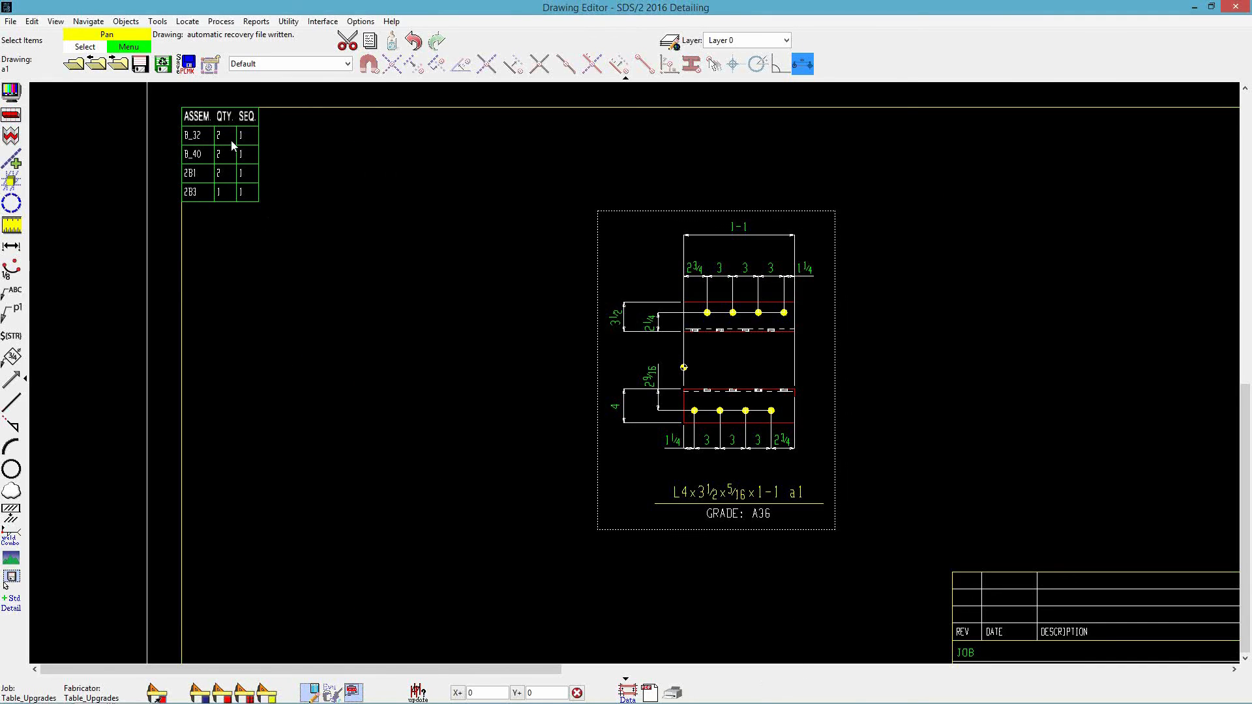
pyautogui.click(141, 68)
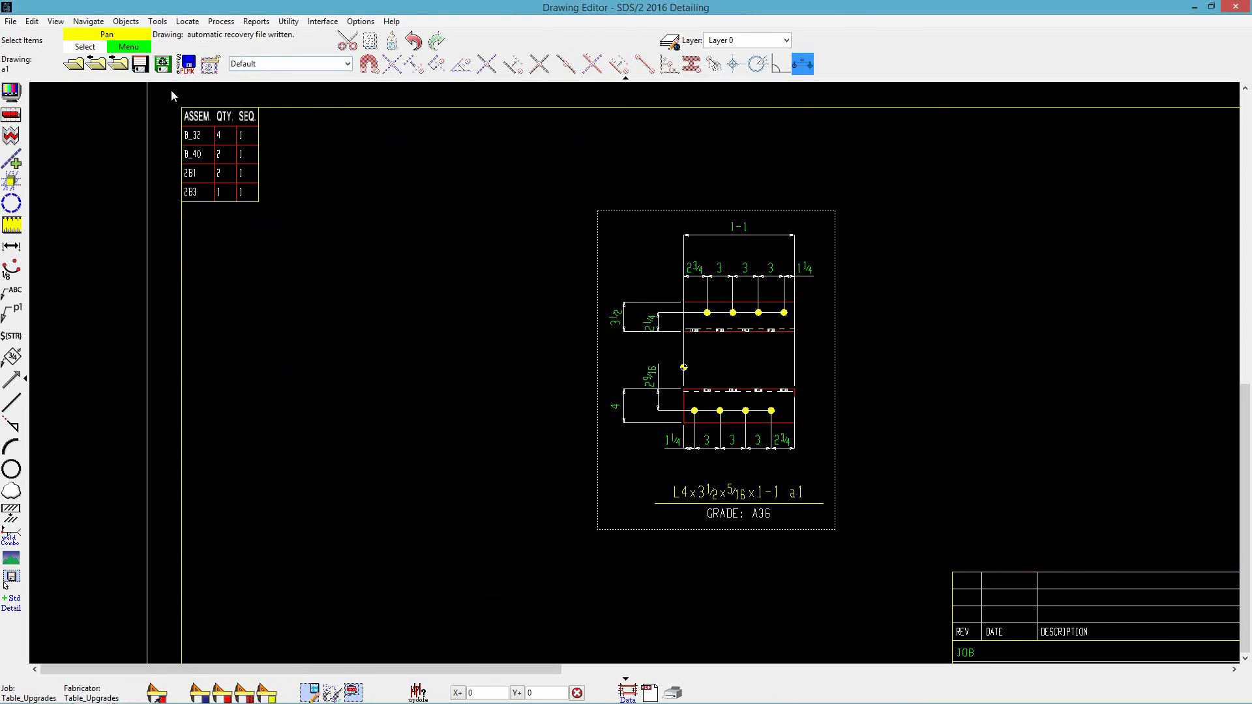
# - Open gather sheet a3 and shift its detail slightly to the left
pyautogui.click(74, 64)
pyautogui.doubleClick(449, 248)
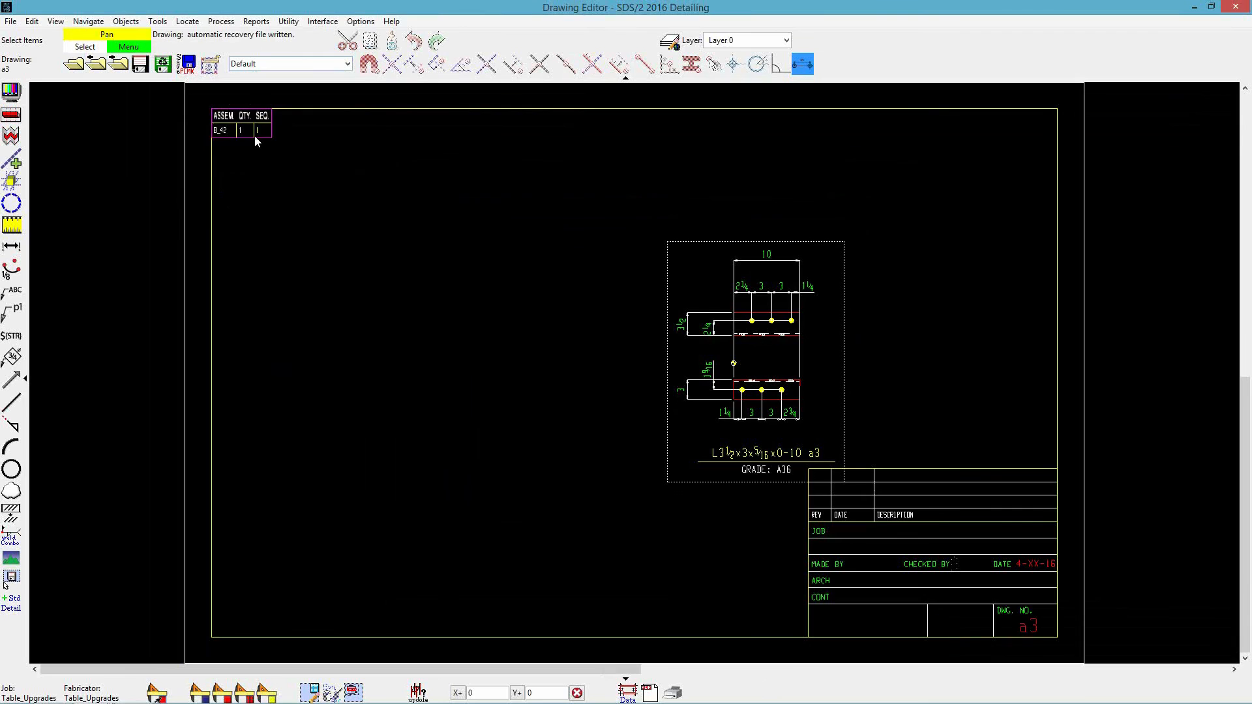
pyautogui.moveTo(785, 411); pyautogui.dragTo(734, 379)
# - Switch the a3 table's report to Table-GatherSheetReportMultiple-2
pyautogui.doubleClick(220, 127)
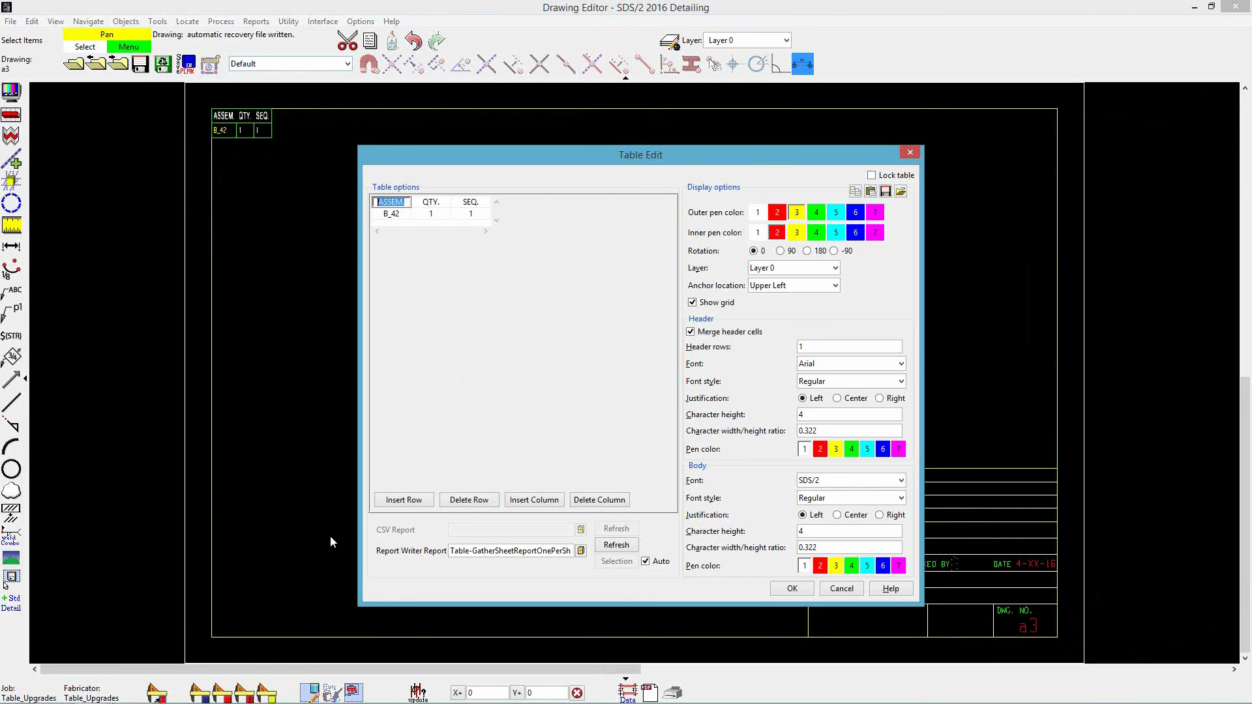
pyautogui.click(580, 550)
pyautogui.click(559, 229)
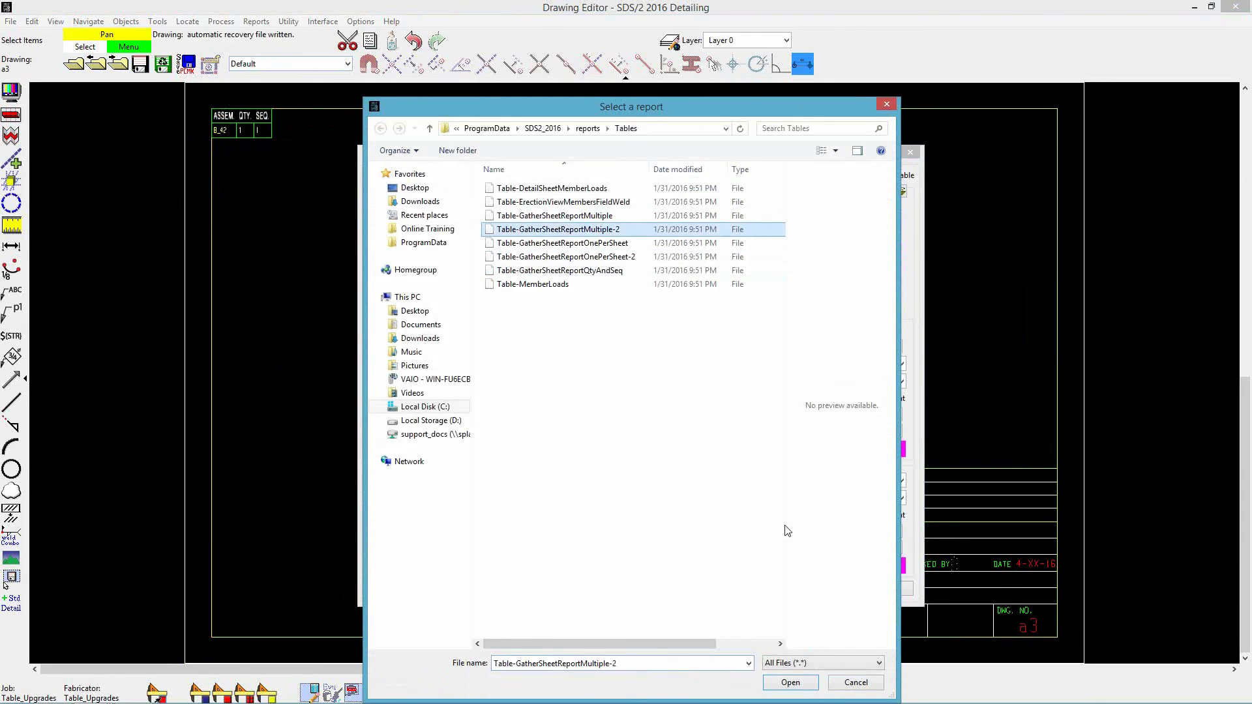
pyautogui.click(789, 683)
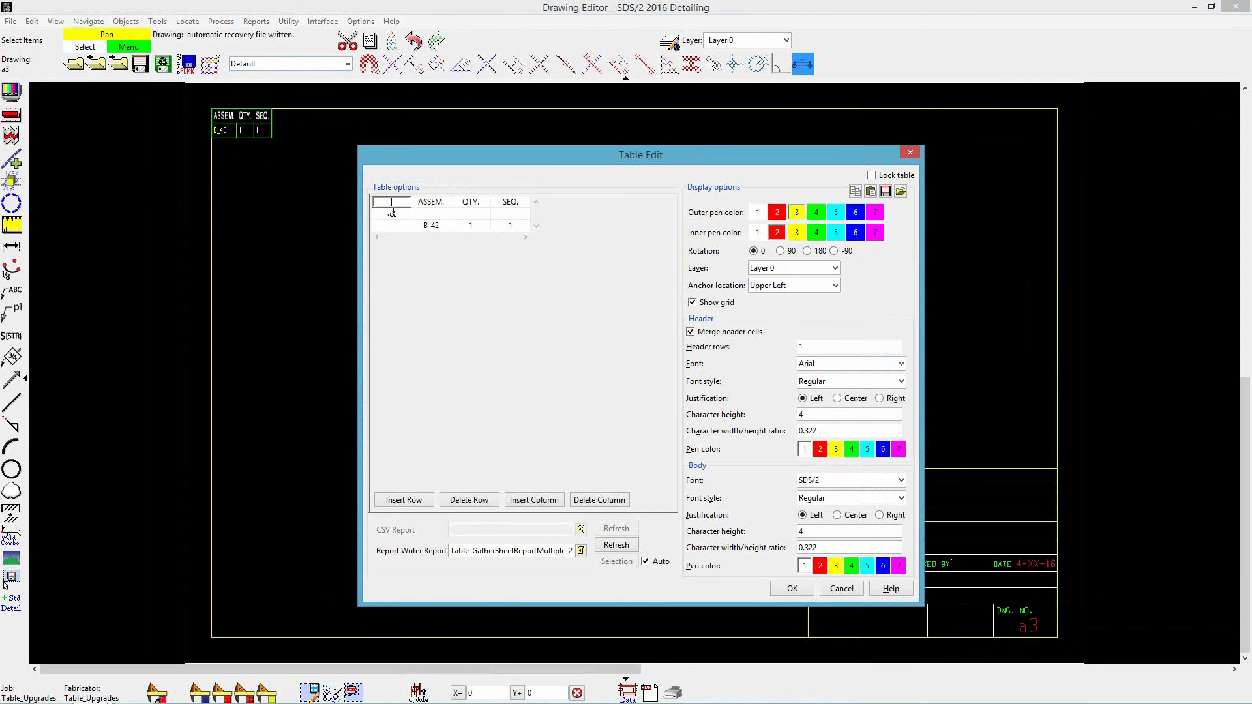
pyautogui.click(795, 588)
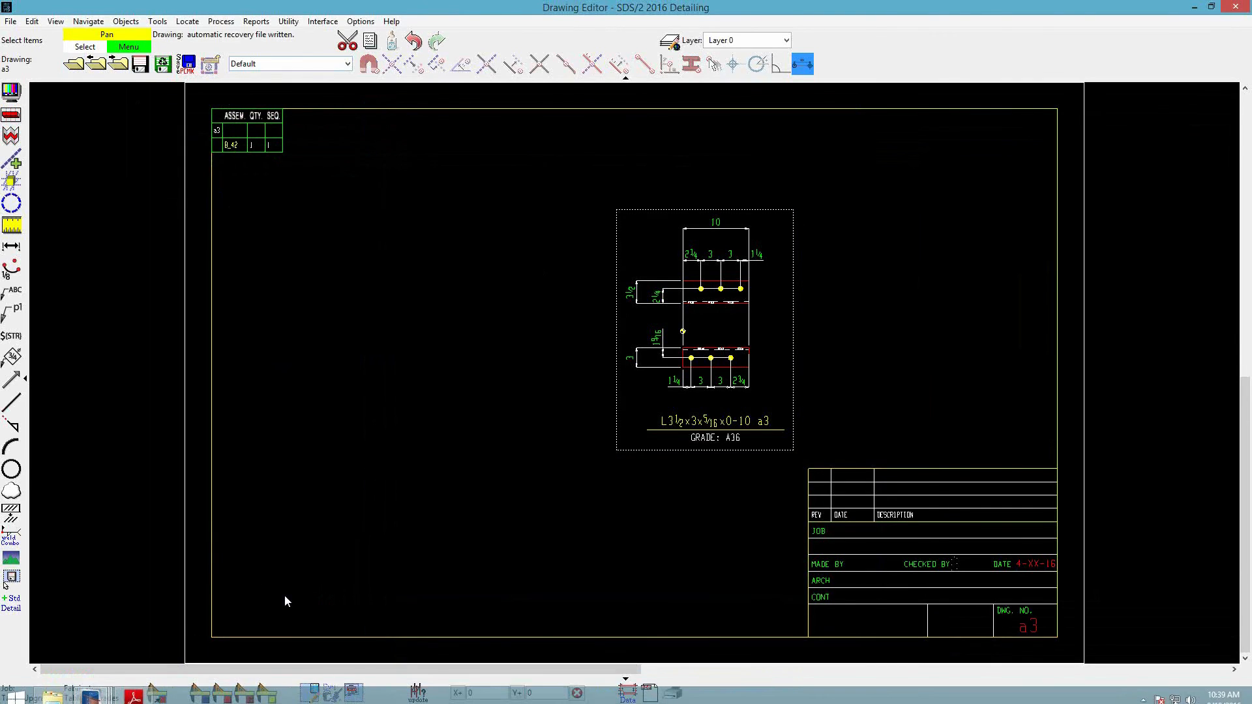
# - Add submaterial detail a14 to gather sheet a3 and save the sheet
pyautogui.click(353, 692)
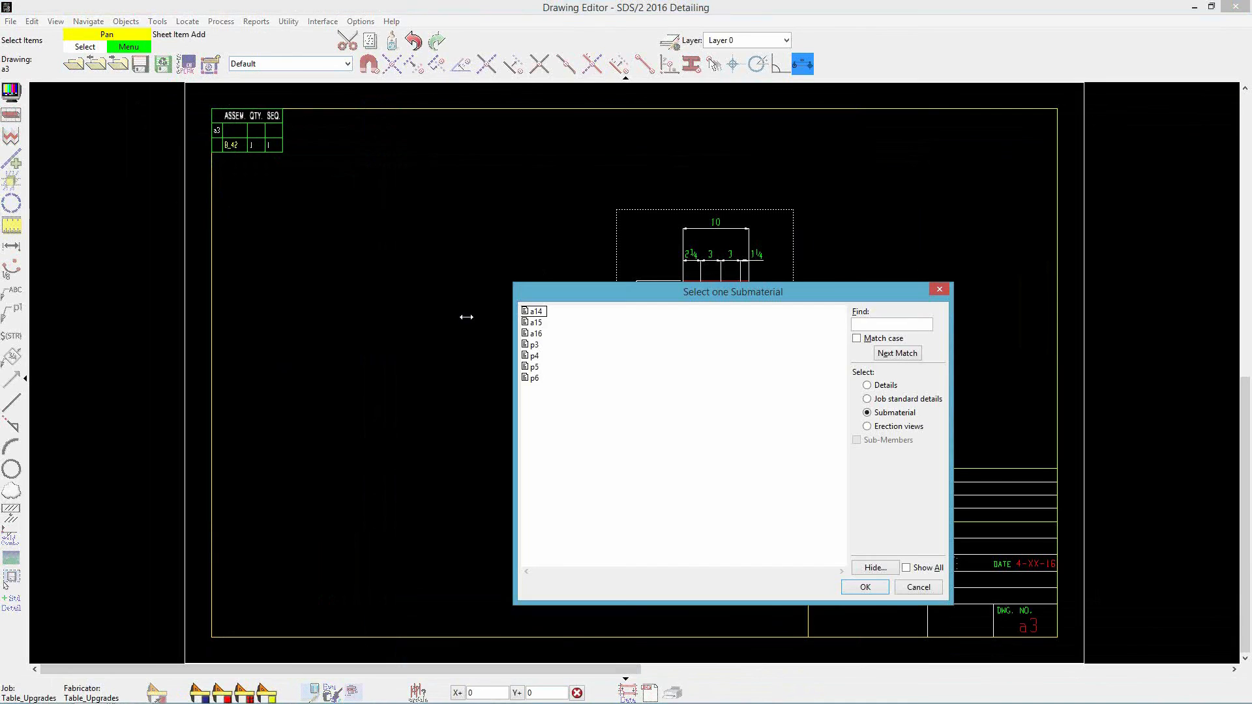
pyautogui.click(539, 313)
pyautogui.click(865, 585)
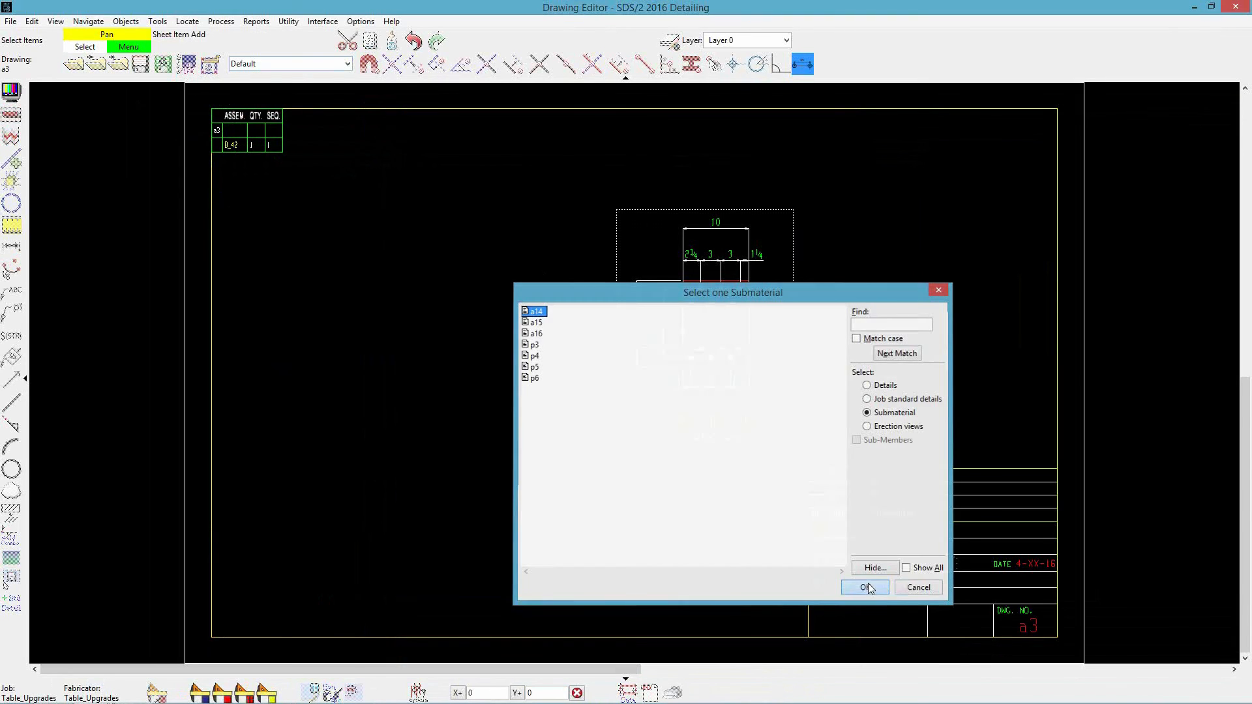
pyautogui.click(842, 411)
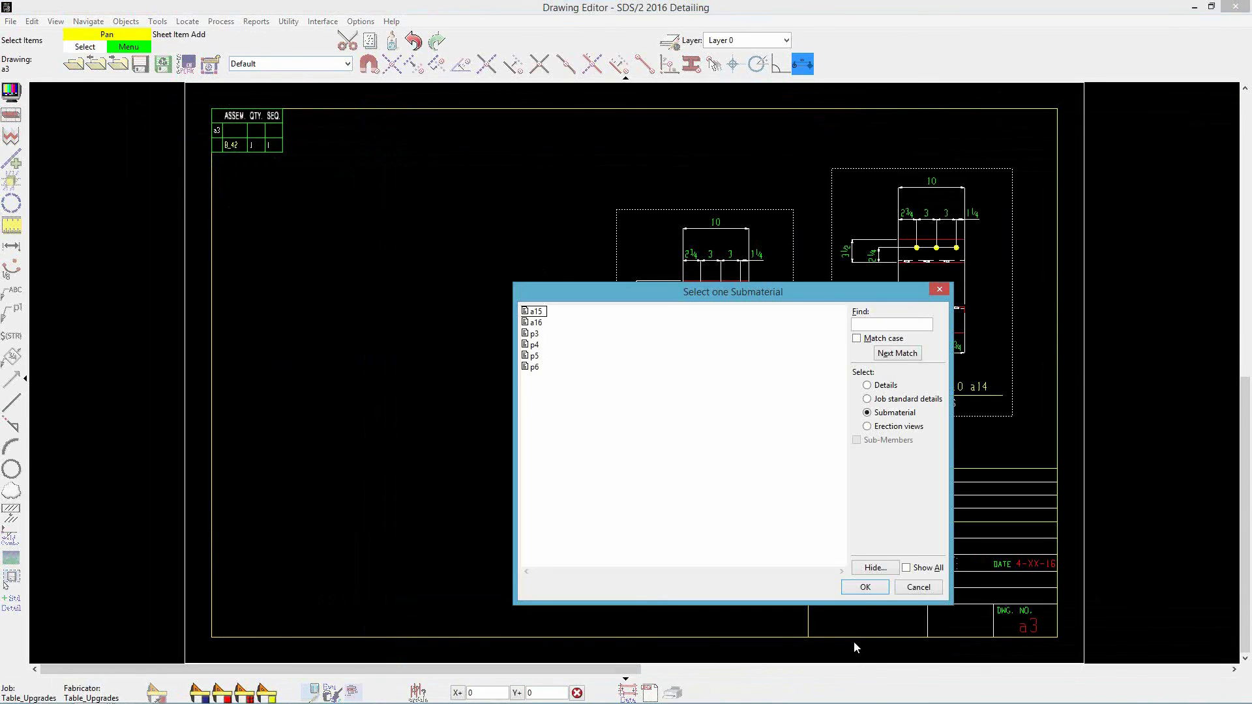
pyautogui.click(866, 587)
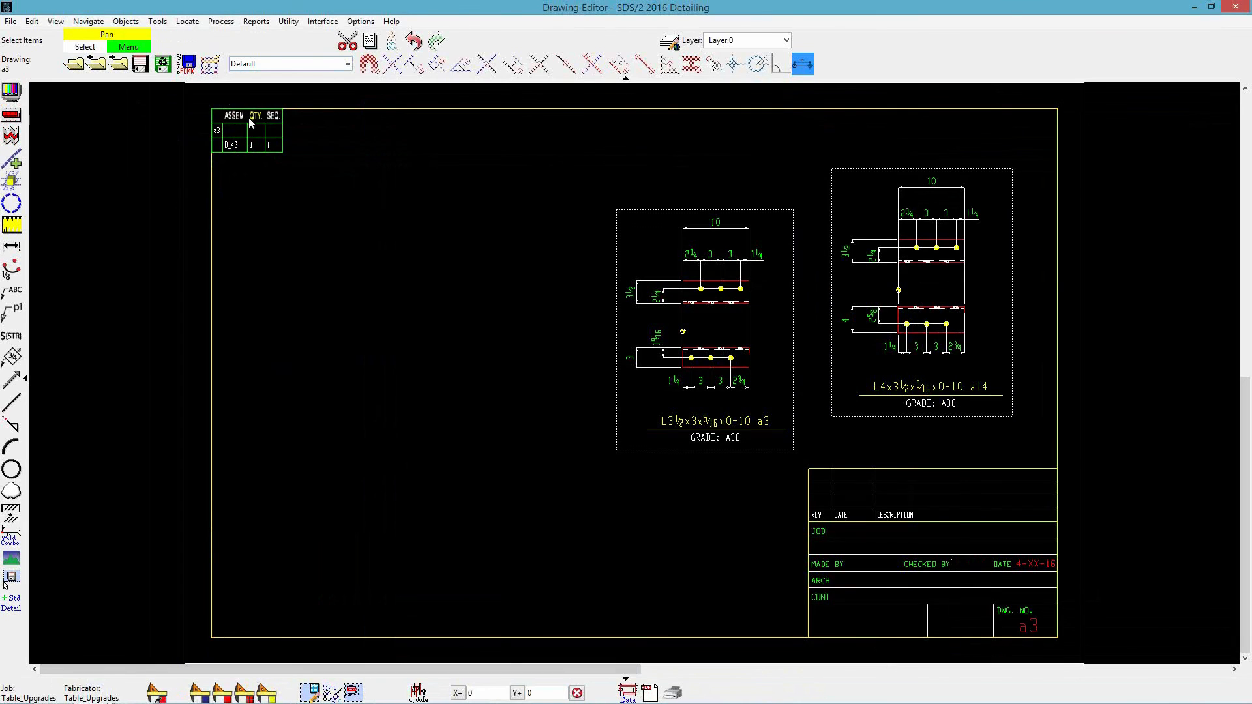
pyautogui.click(139, 64)
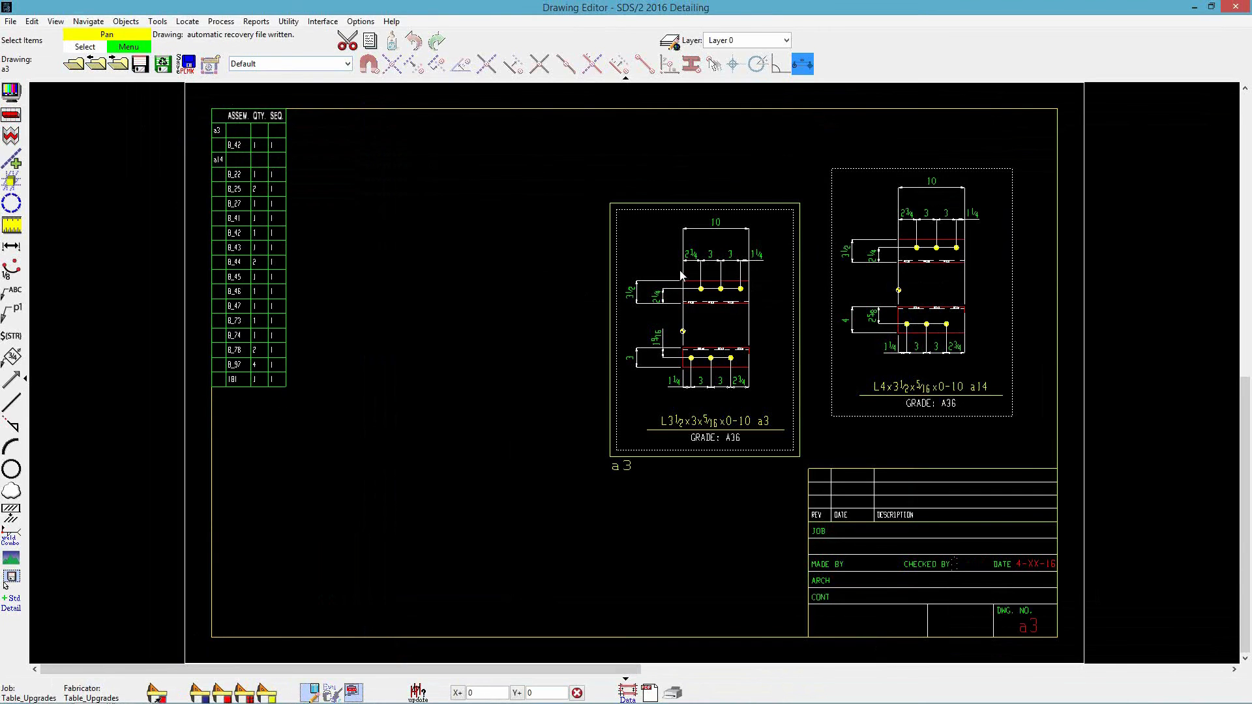
# - Move the a3 detail up toward the table and reposition the a14 detail
pyautogui.moveTo(726, 280); pyautogui.dragTo(588, 213)
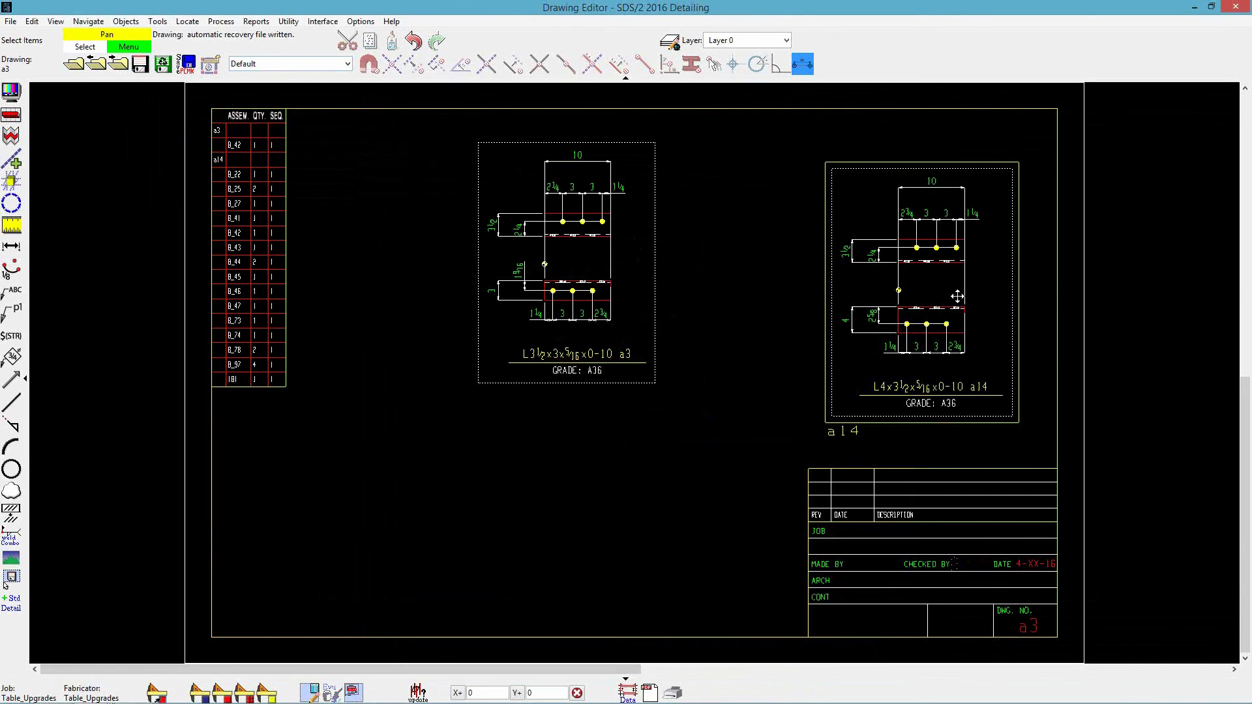
pyautogui.moveTo(956, 297); pyautogui.dragTo(843, 273)
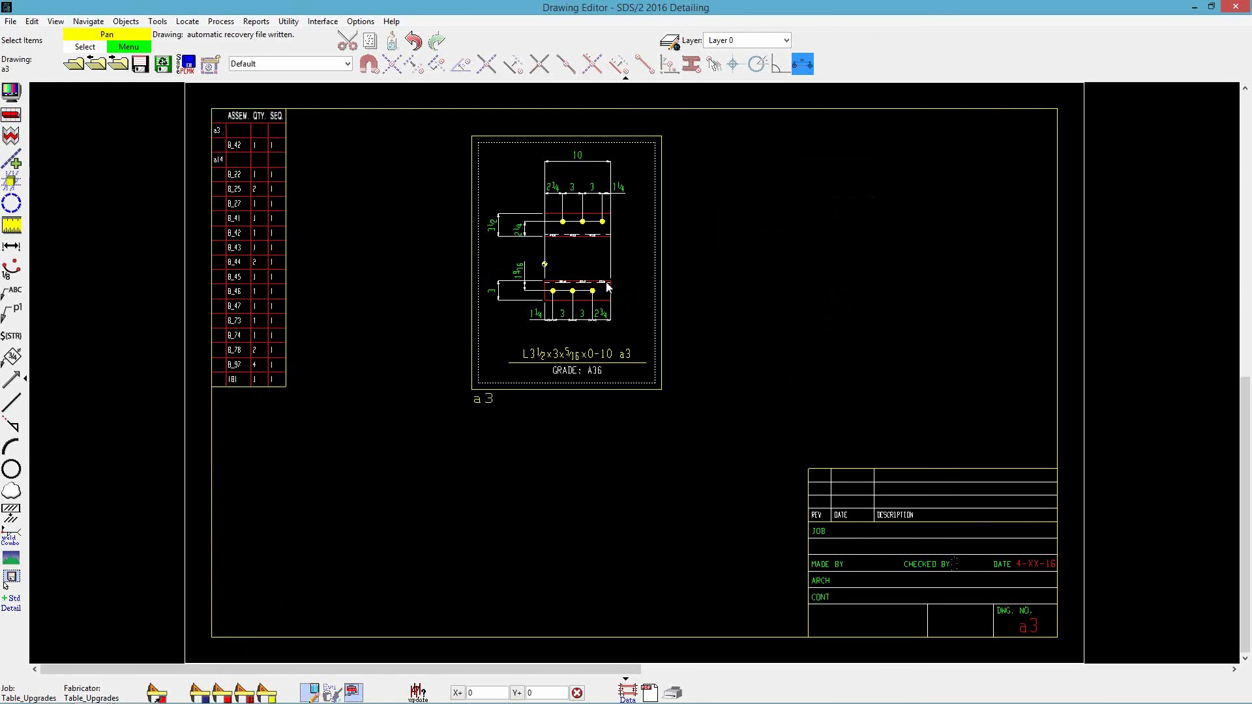
# - Turn off Auto for the table's report and select gather sheets a4 and a5 as its source
pyautogui.doubleClick(242, 197)
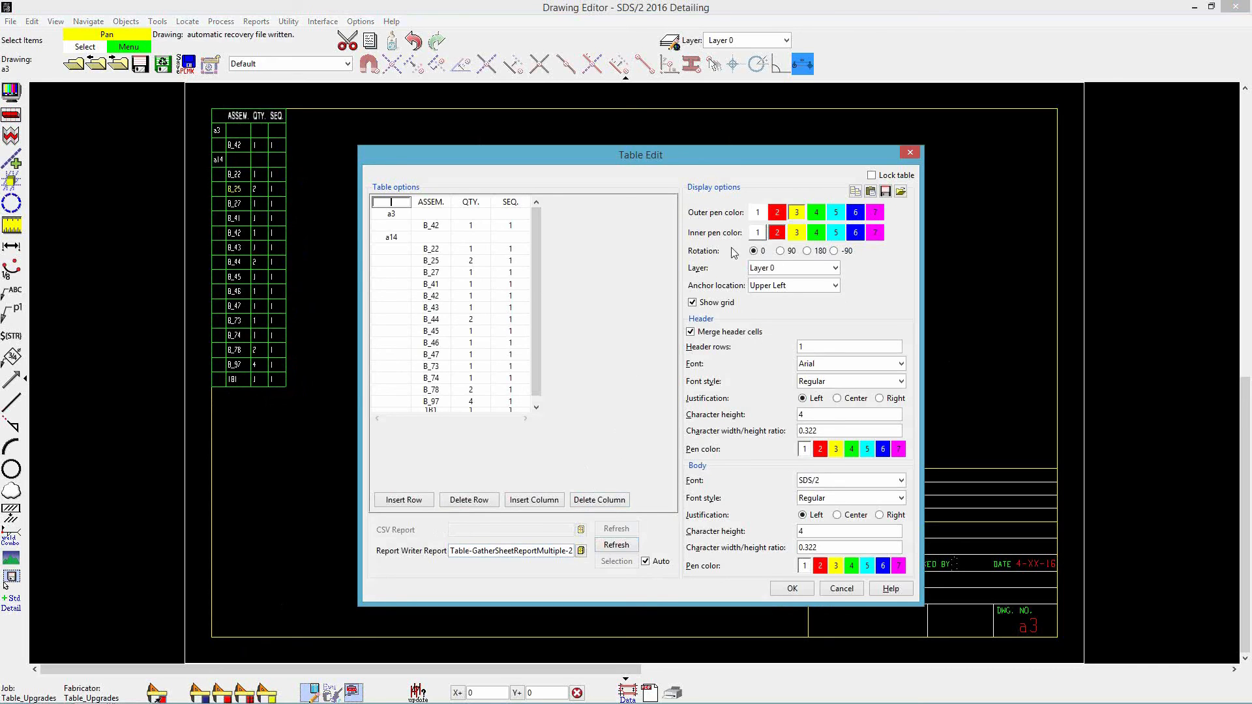
pyautogui.click(646, 563)
pyautogui.click(616, 561)
pyautogui.click(537, 316)
pyautogui.keyDown('shift'); pyautogui.click(538, 334); pyautogui.keyUp('shift')
pyautogui.moveTo(536, 329); pyautogui.dragTo(531, 359)
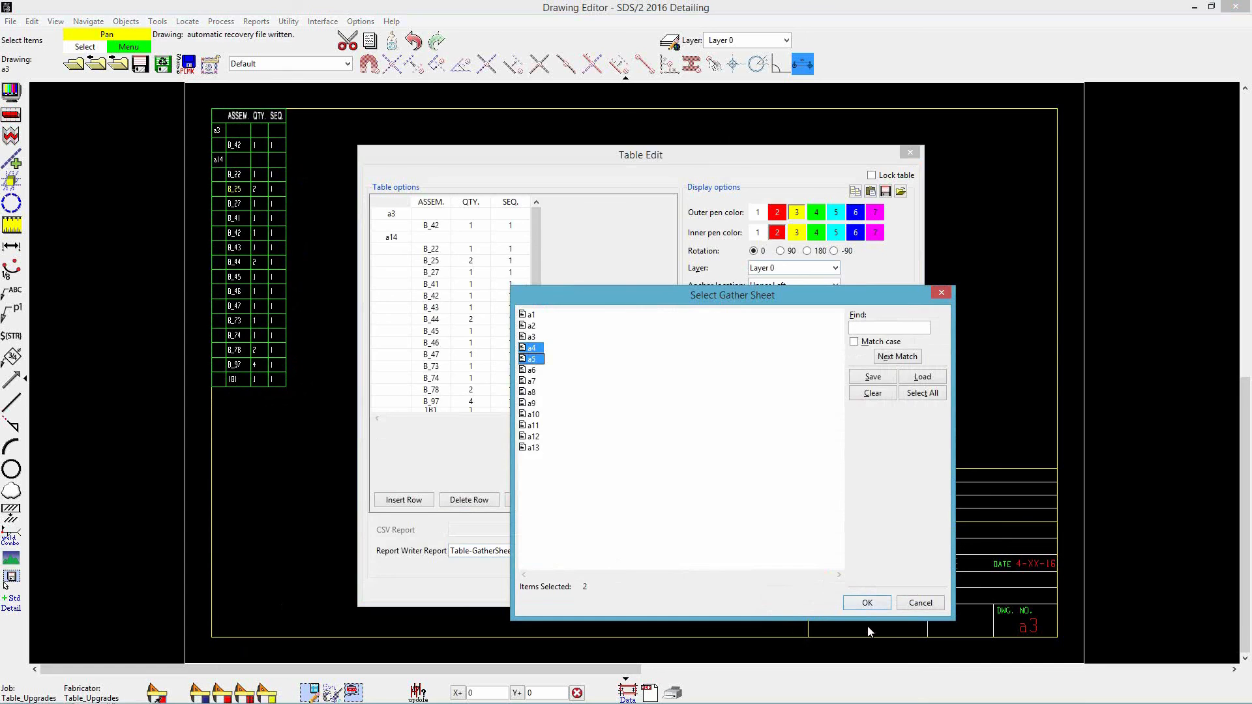
pyautogui.click(863, 601)
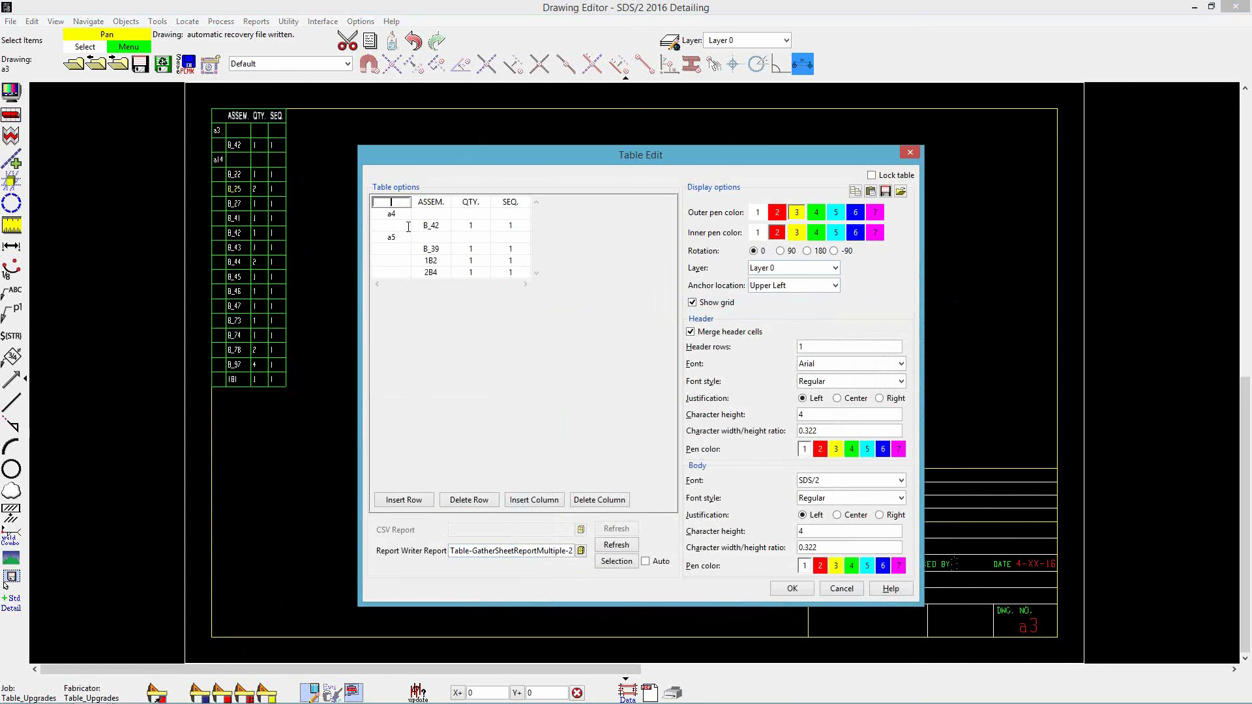
# - Confirm the table edit, then reopen the table's gather sheet selection and close it without changes
pyautogui.click(786, 588)
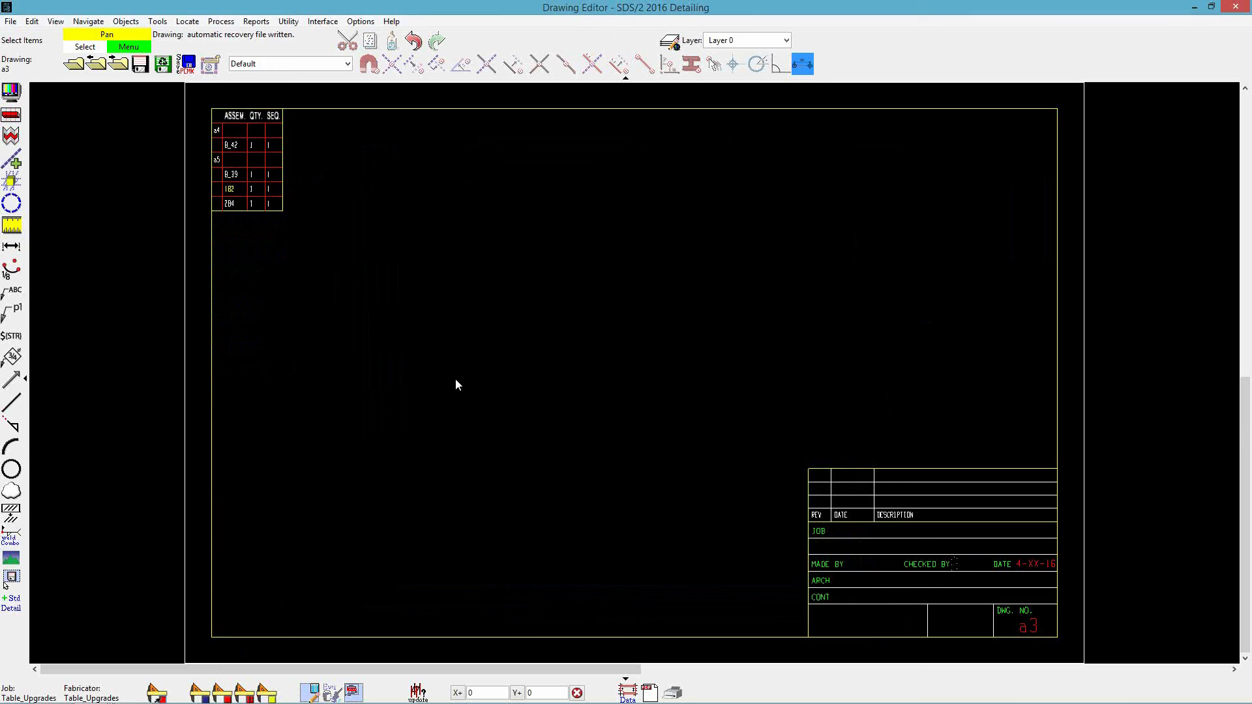
pyautogui.doubleClick(271, 155)
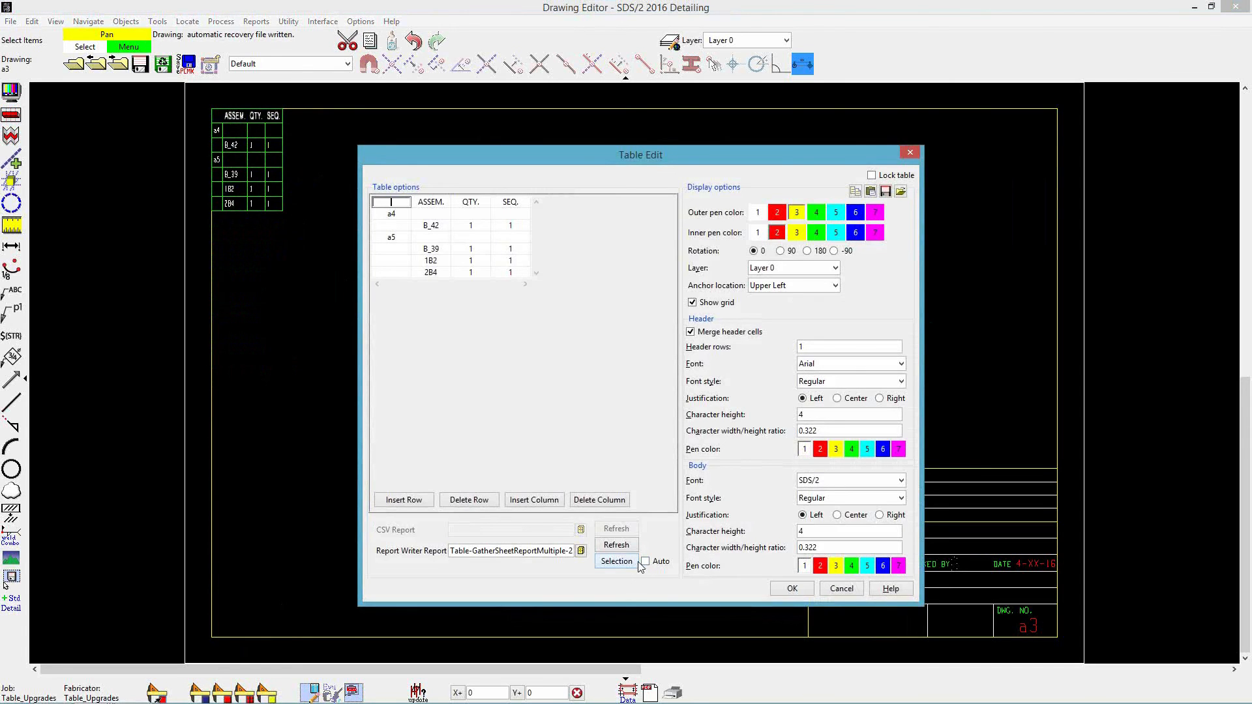
pyautogui.click(616, 561)
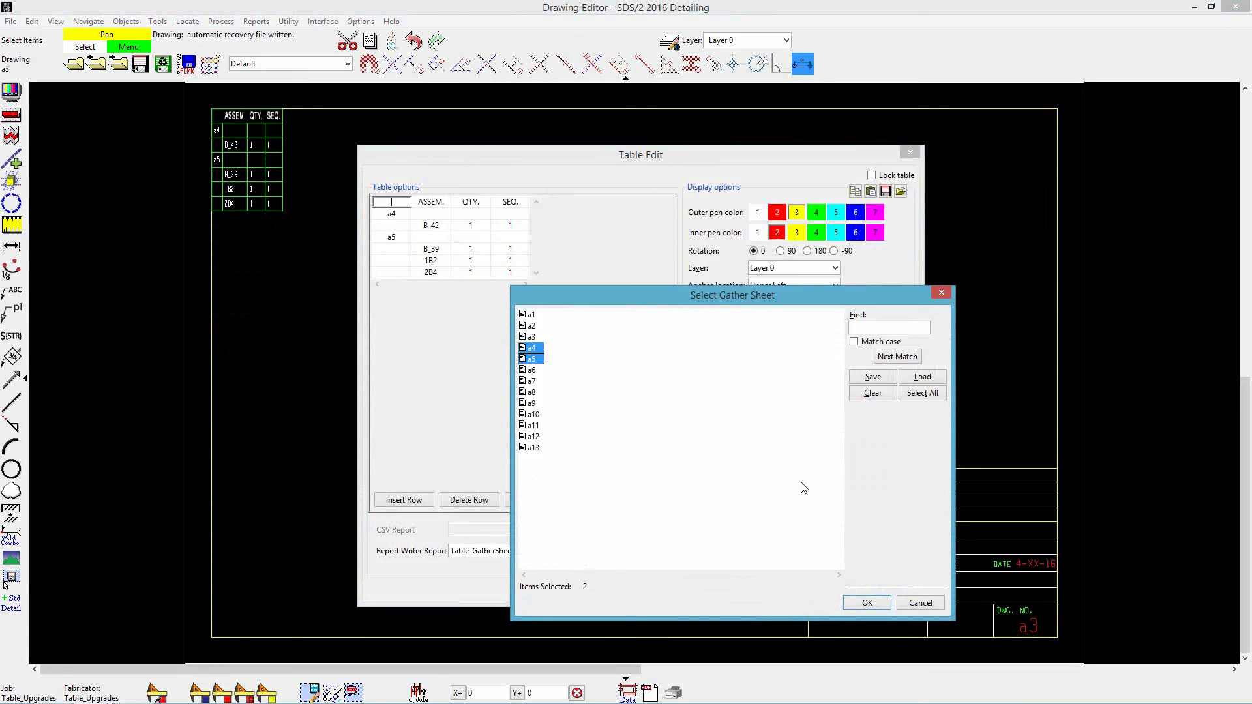
pyautogui.click(920, 602)
pyautogui.click(787, 589)
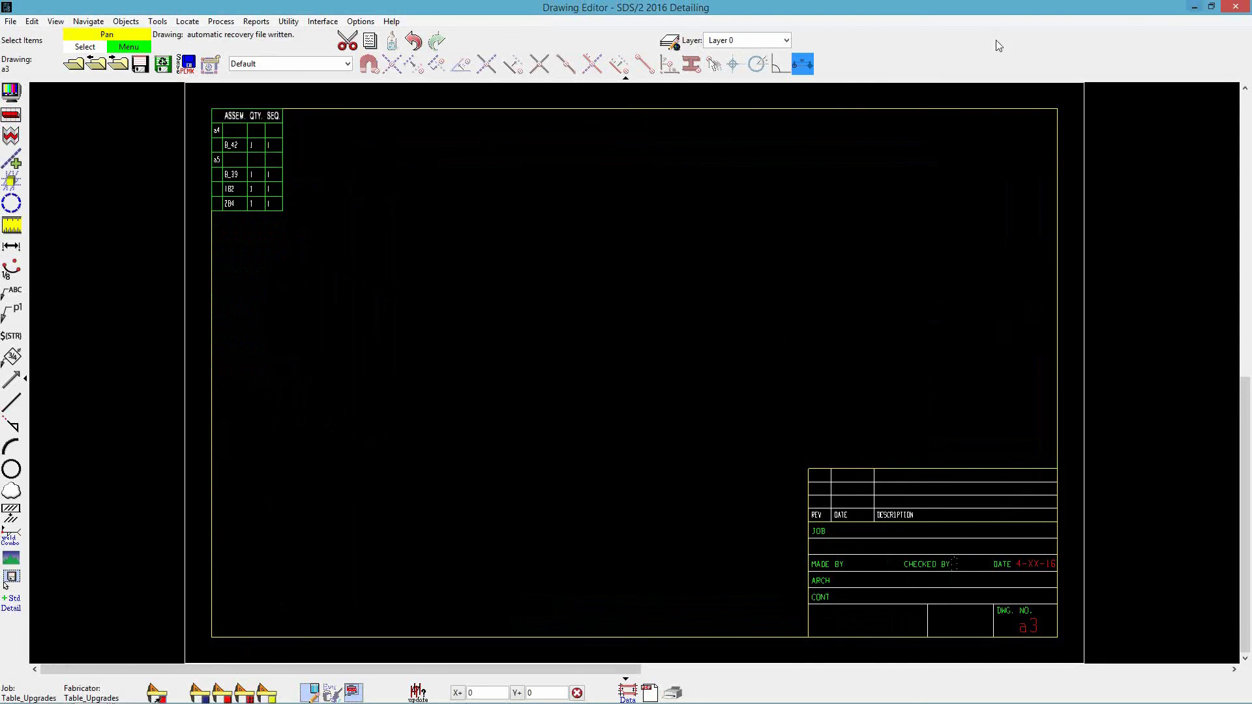
# - Open the Table-GatherSheetReportMultiple-2 report in the Report Writer and examine its selection settings
pyautogui.click(1196, 9)
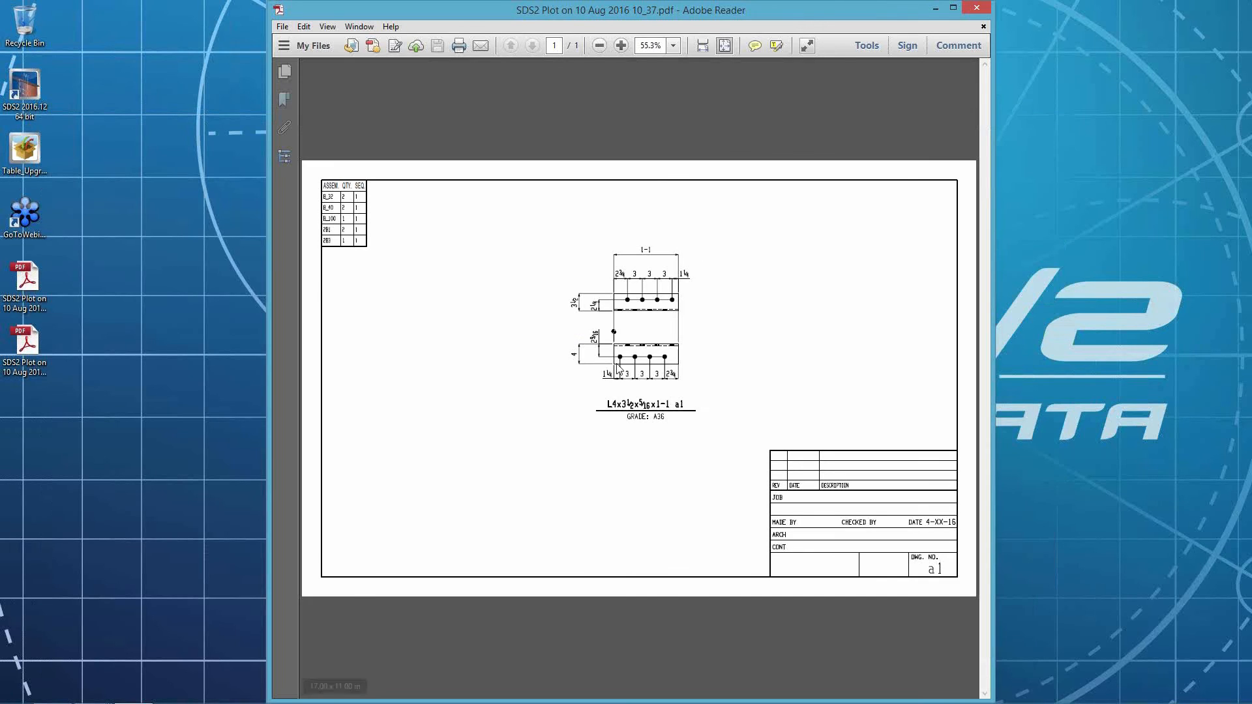
pyautogui.click(980, 7)
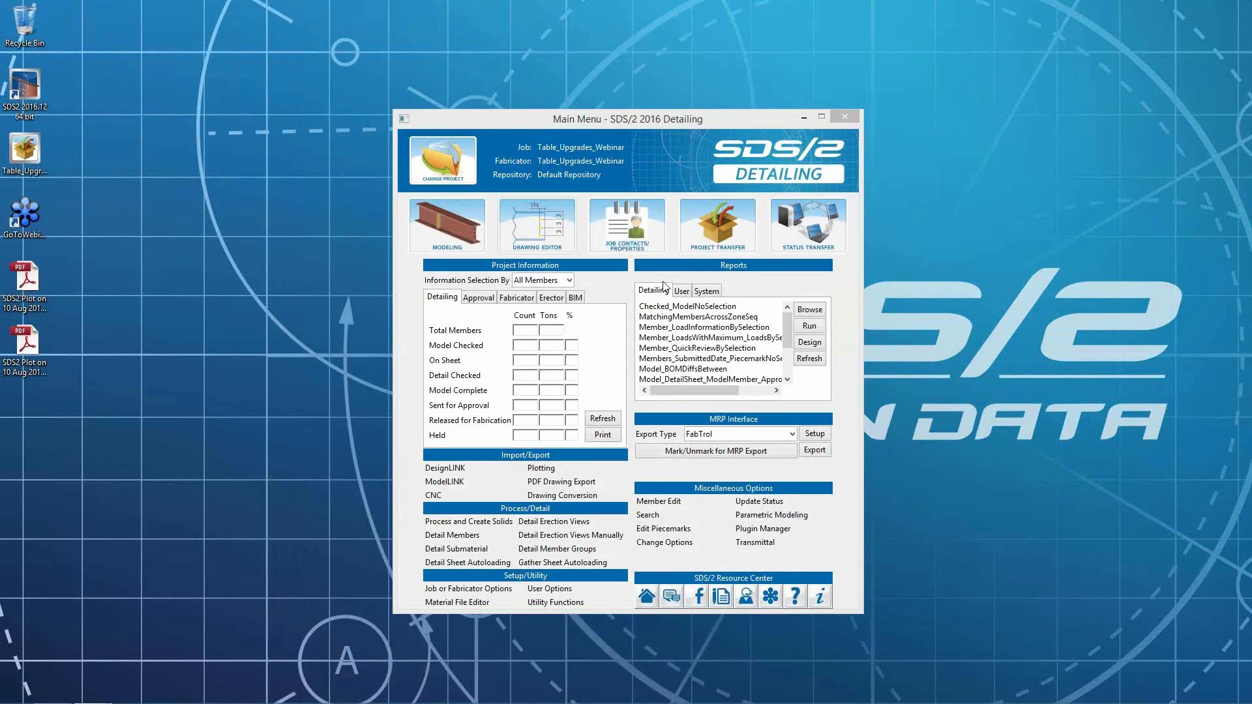
pyautogui.click(805, 342)
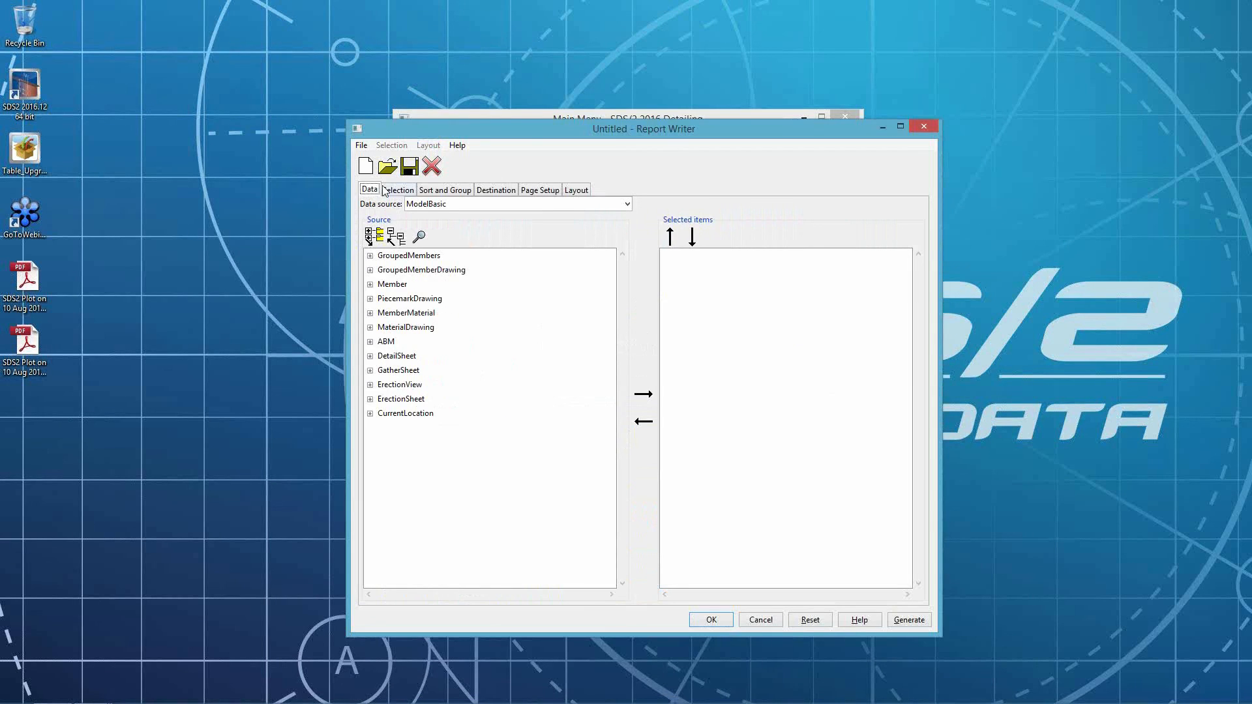
pyautogui.click(390, 166)
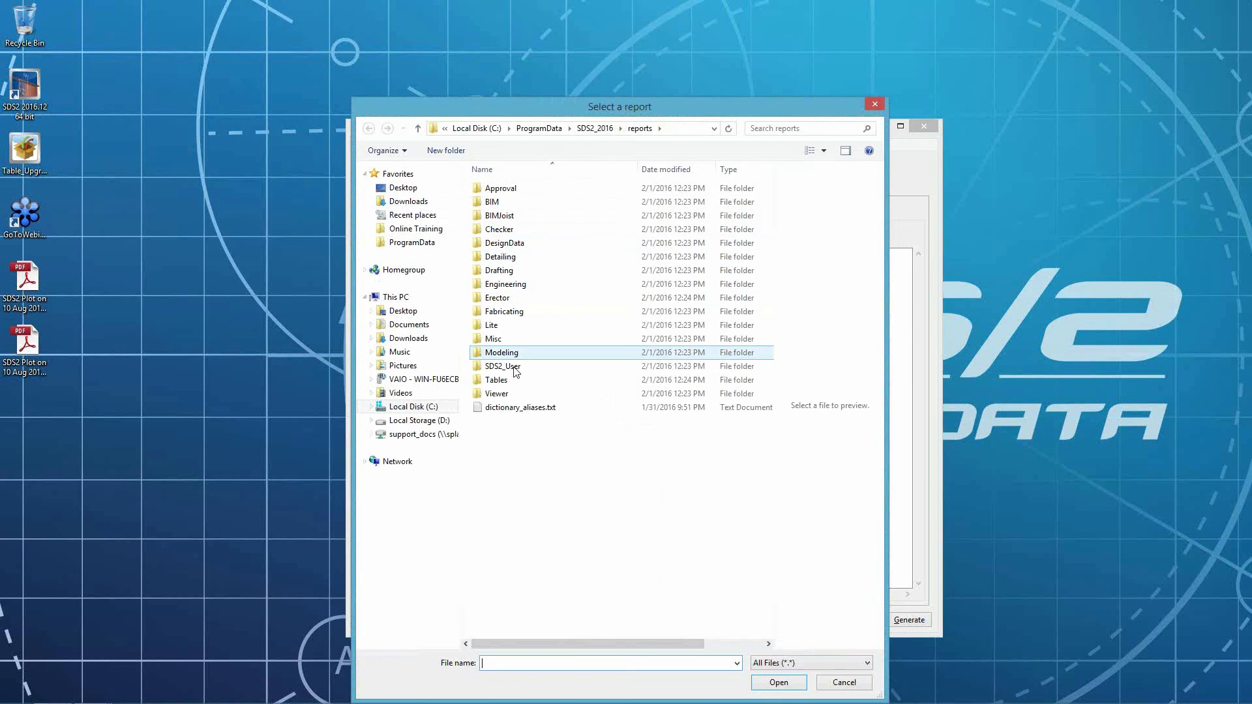
pyautogui.click(502, 382)
pyautogui.doubleClick(502, 382)
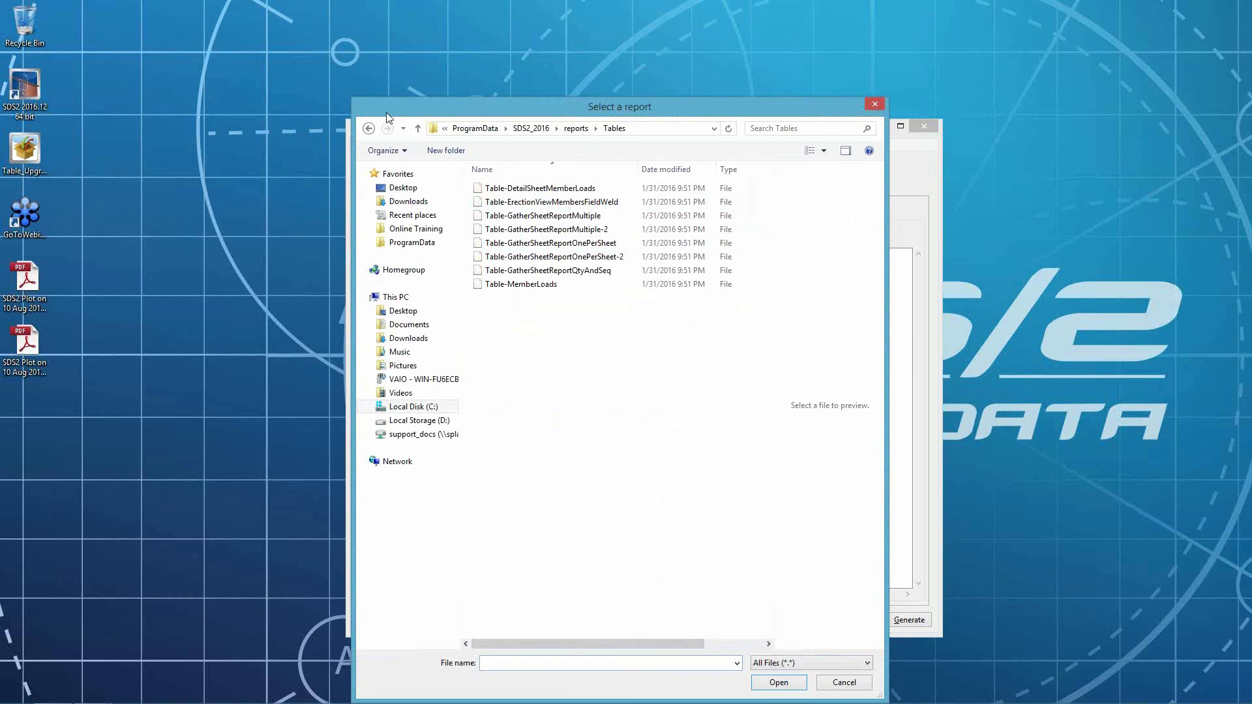
pyautogui.doubleClick(545, 227)
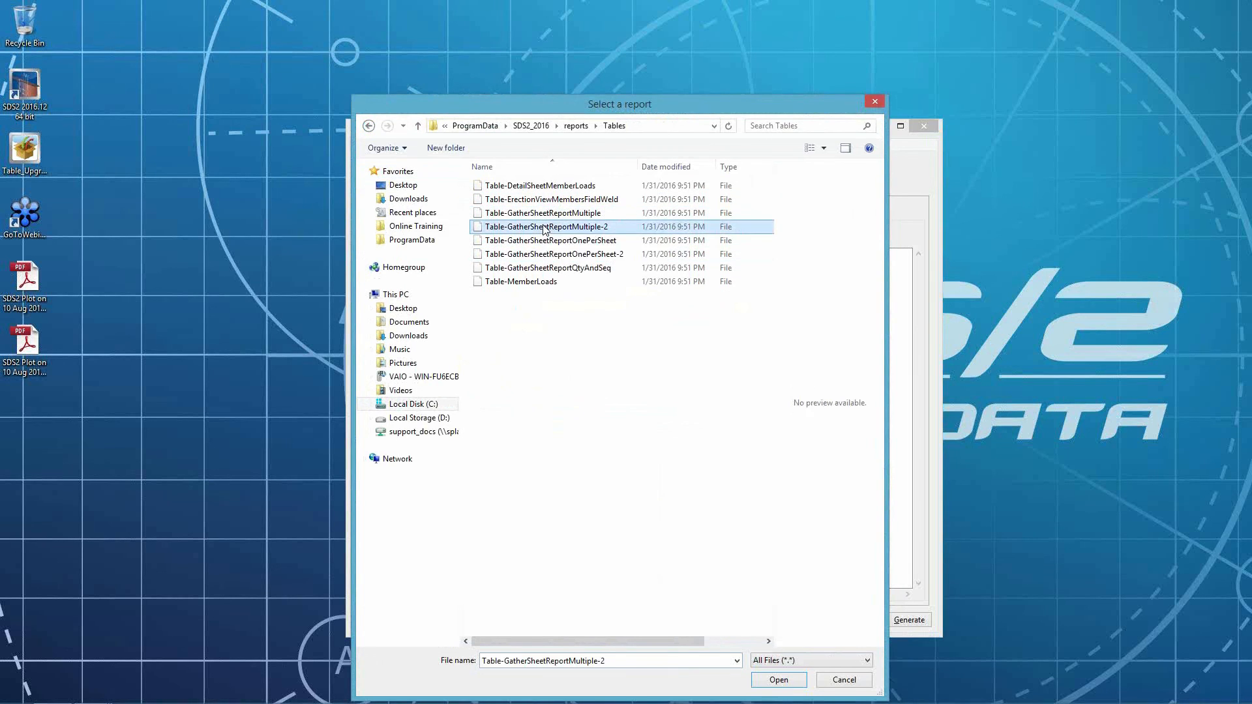
pyautogui.click(404, 190)
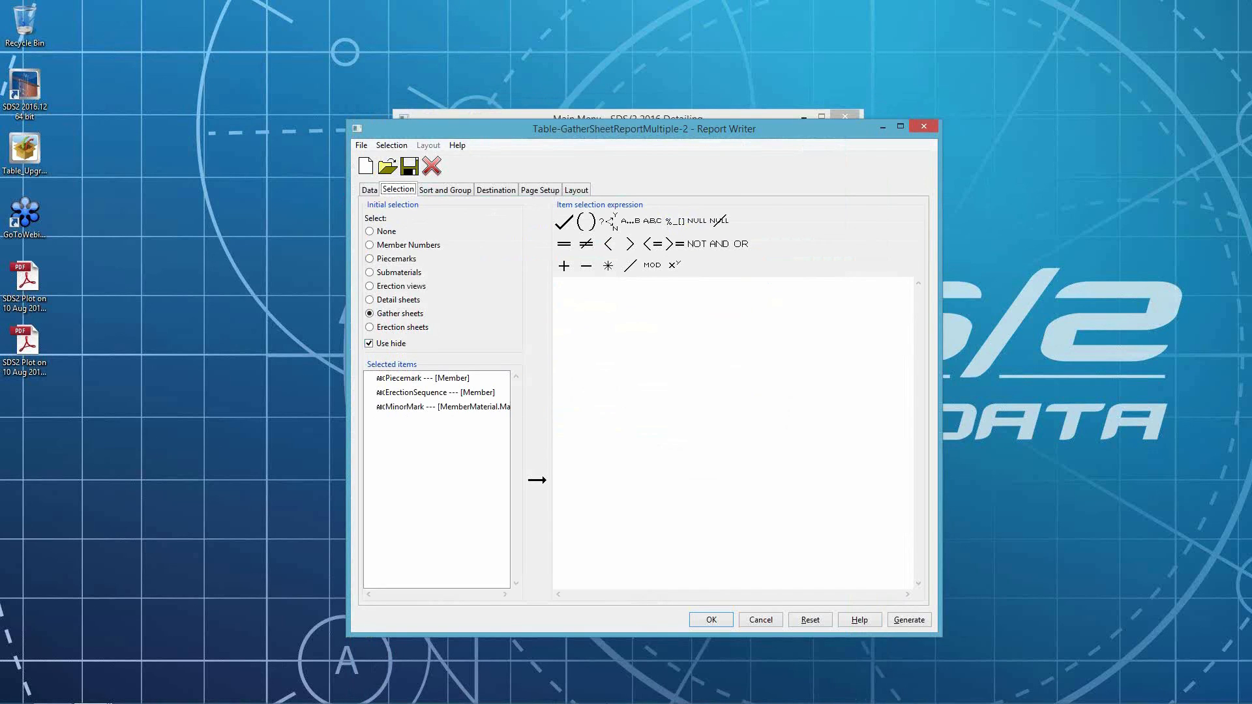
# - Review the a3 table's settings and the report's destination settings, then close the Report Writer without saving
pyautogui.moveTo(563, 703)
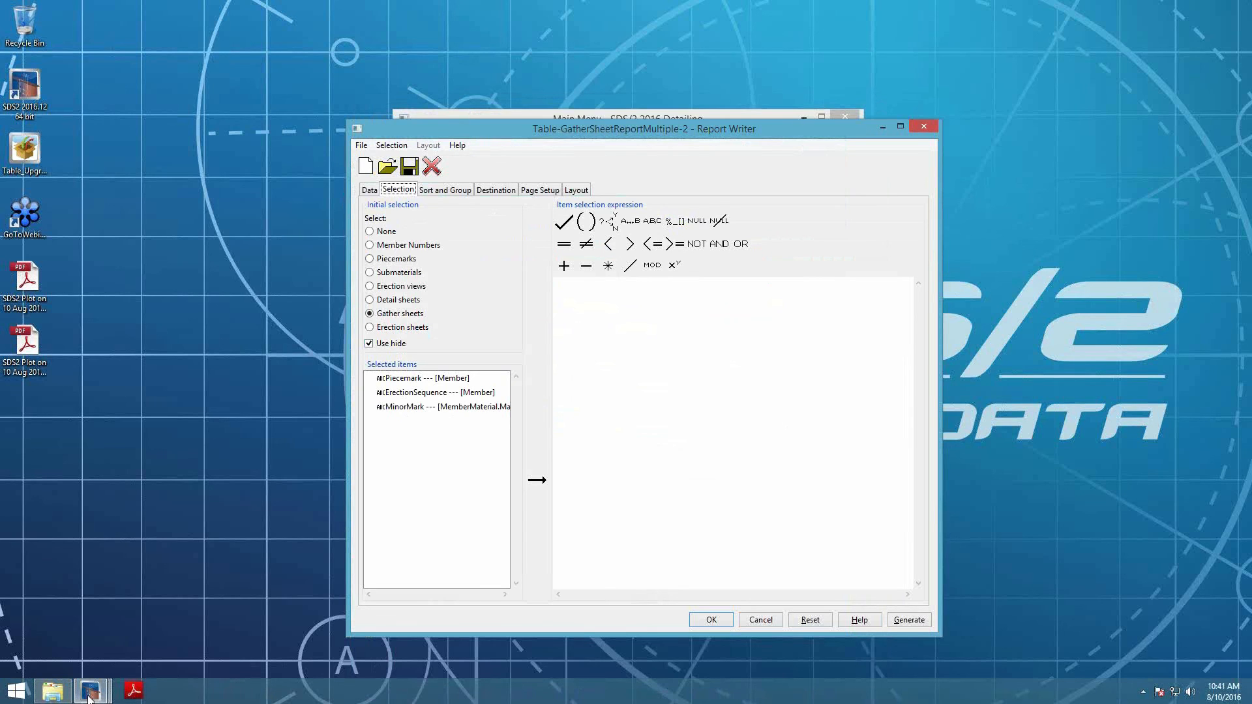
pyautogui.moveTo(90, 689)
pyautogui.click(249, 639)
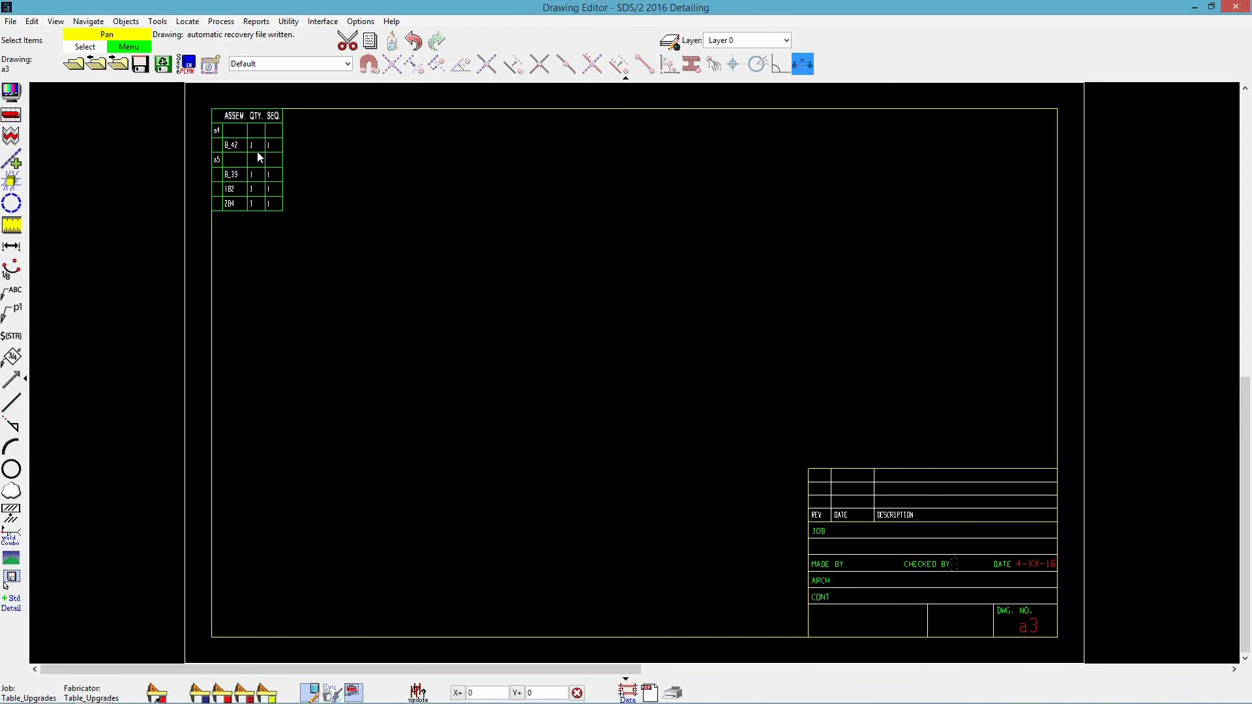
pyautogui.doubleClick(261, 154)
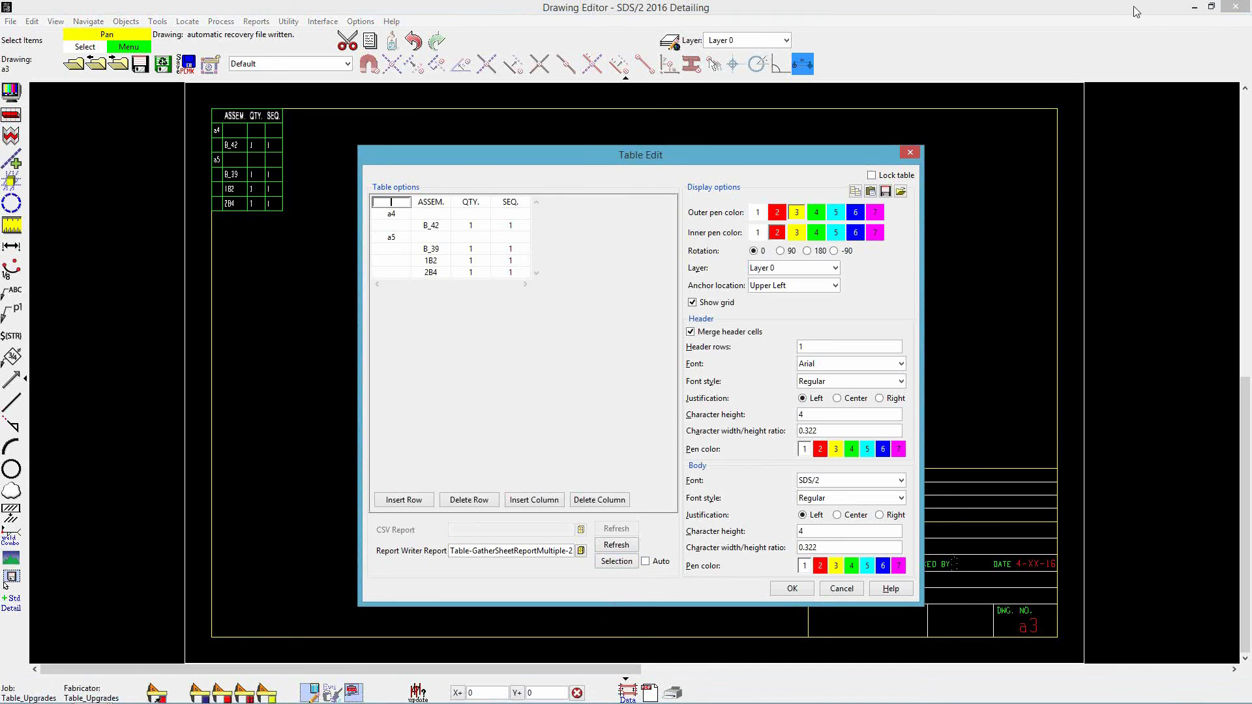
pyautogui.click(838, 587)
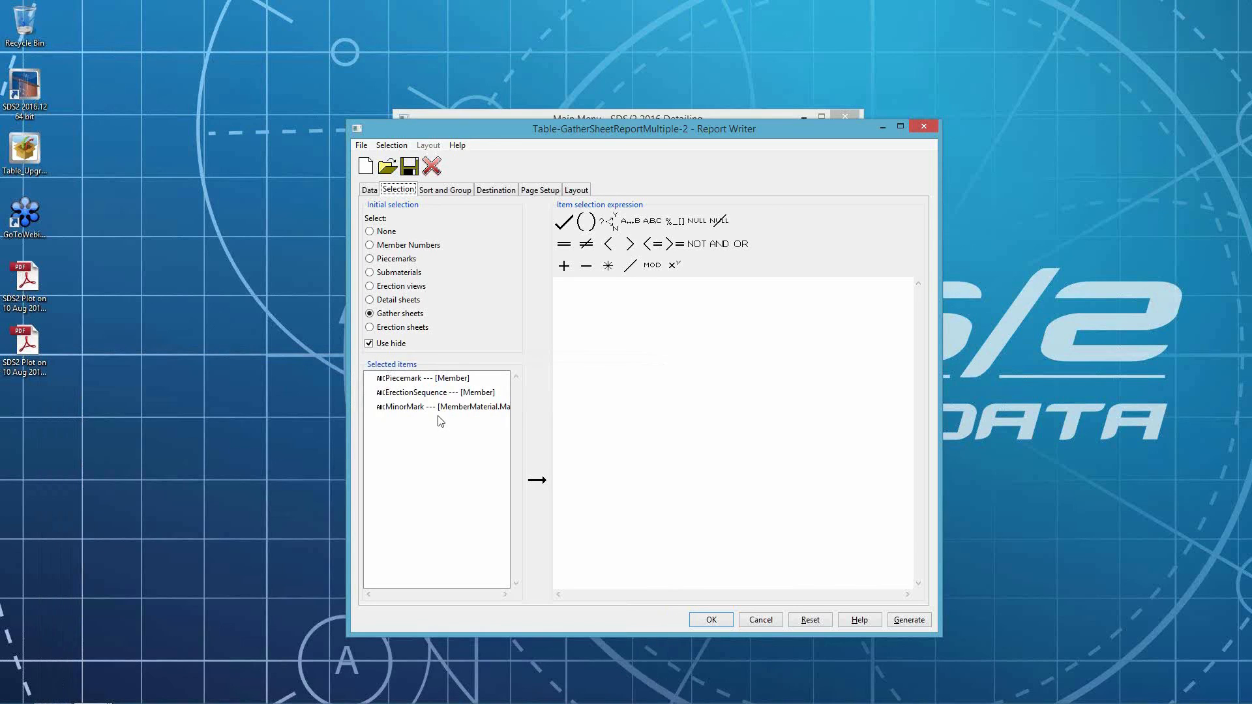
pyautogui.click(496, 191)
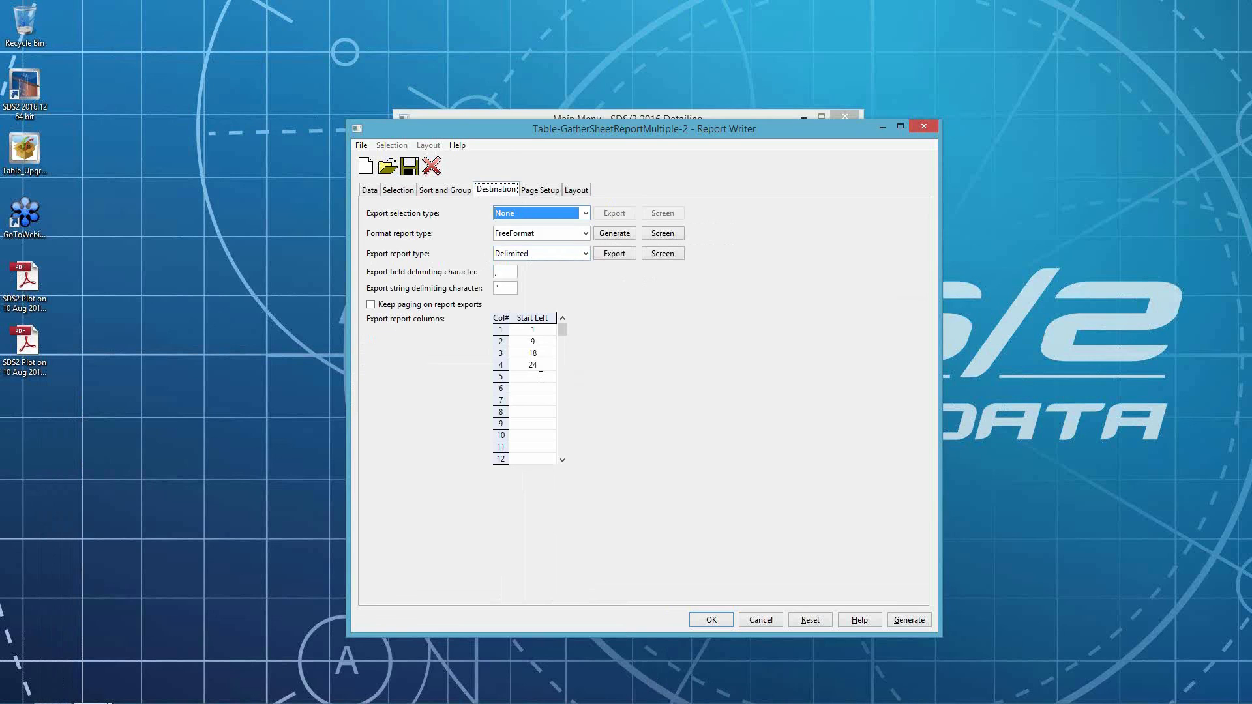
pyautogui.click(767, 620)
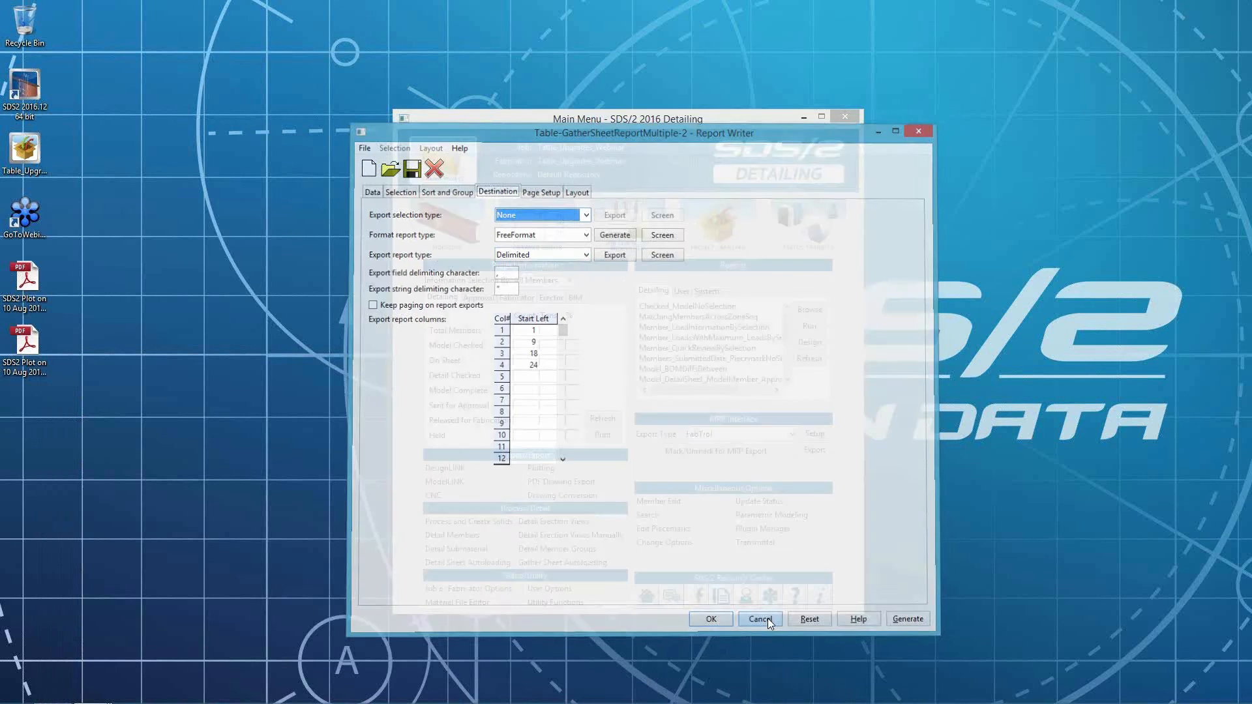
# - Start a new report with the ModelAll data source and save it in the Tables folder as Table-NonStandardBoltDia
pyautogui.click(810, 343)
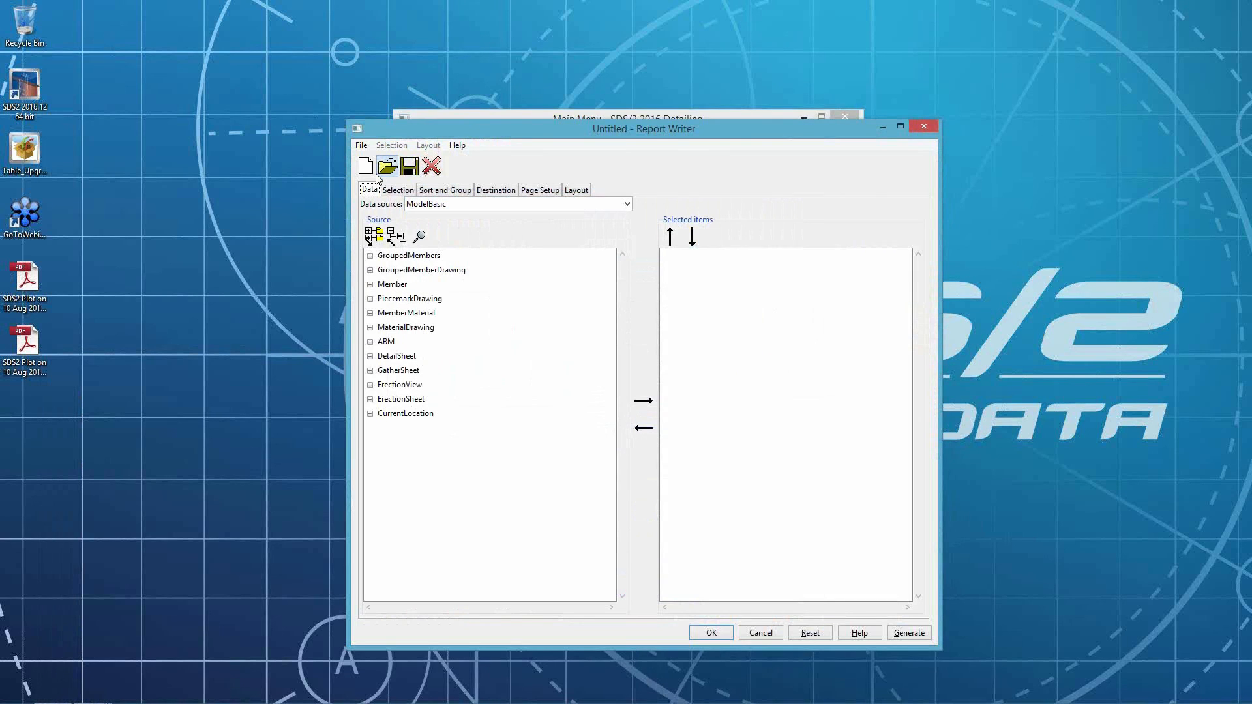
pyautogui.click(471, 206)
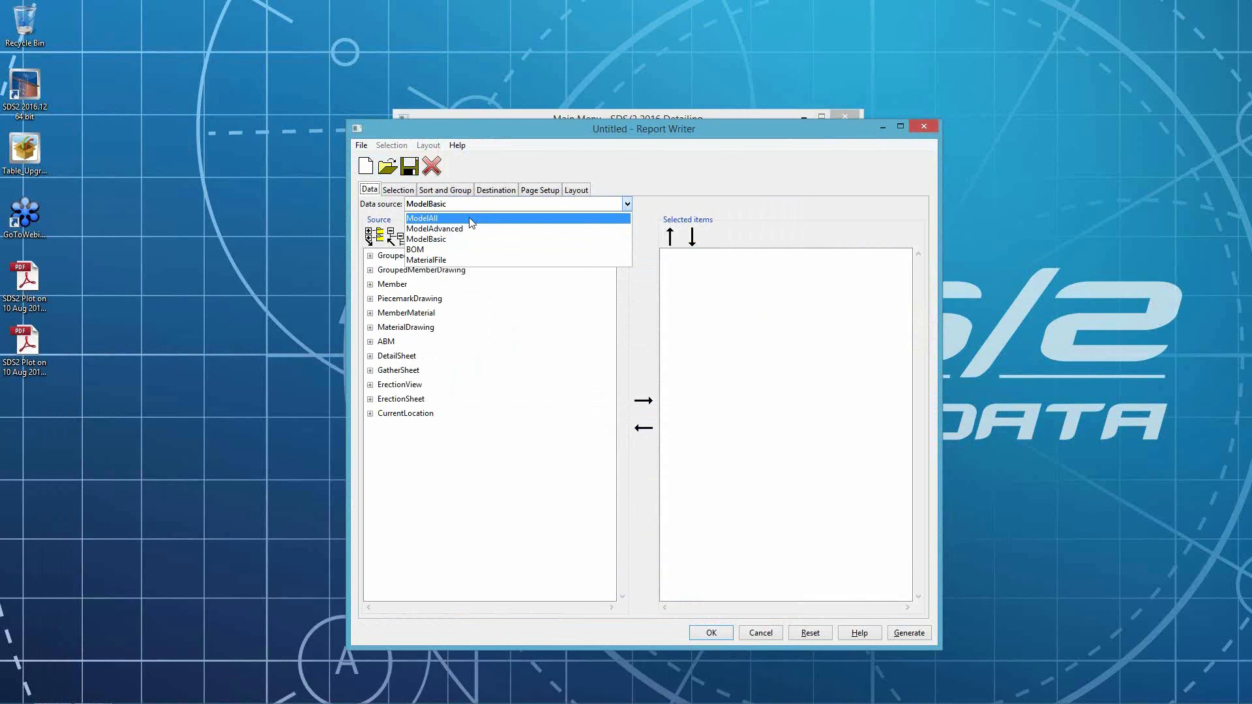
pyautogui.click(470, 219)
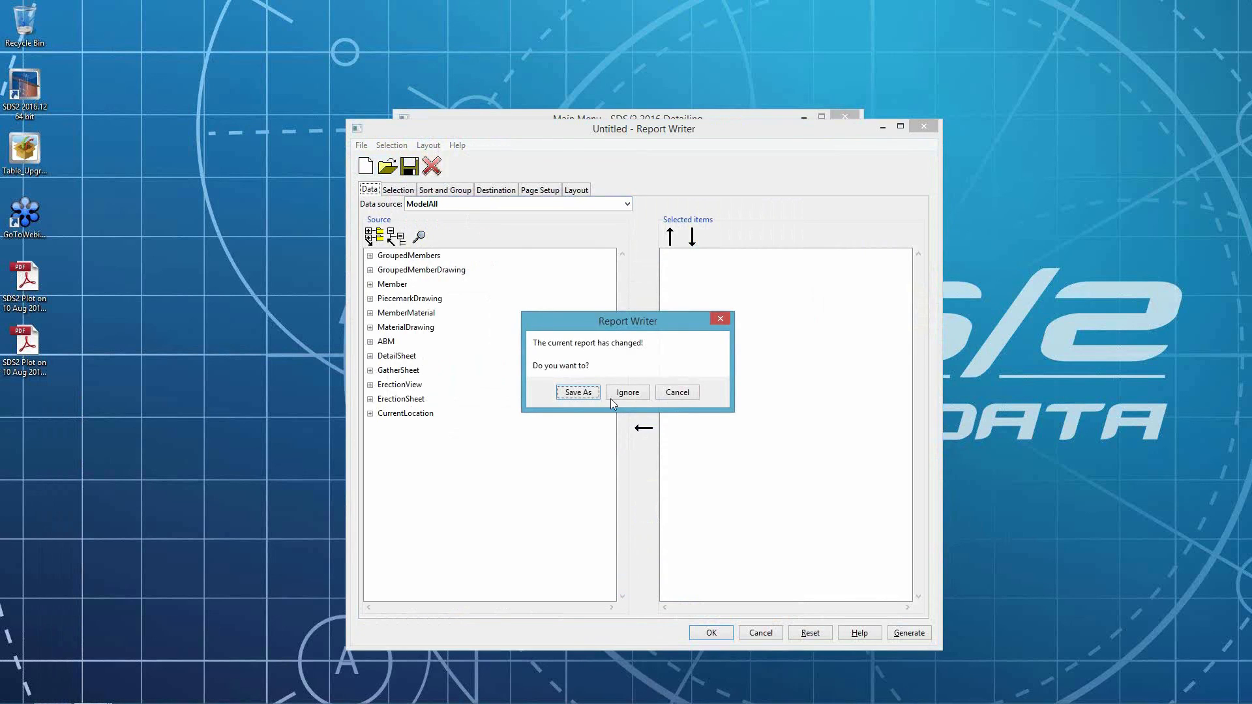
pyautogui.click(578, 392)
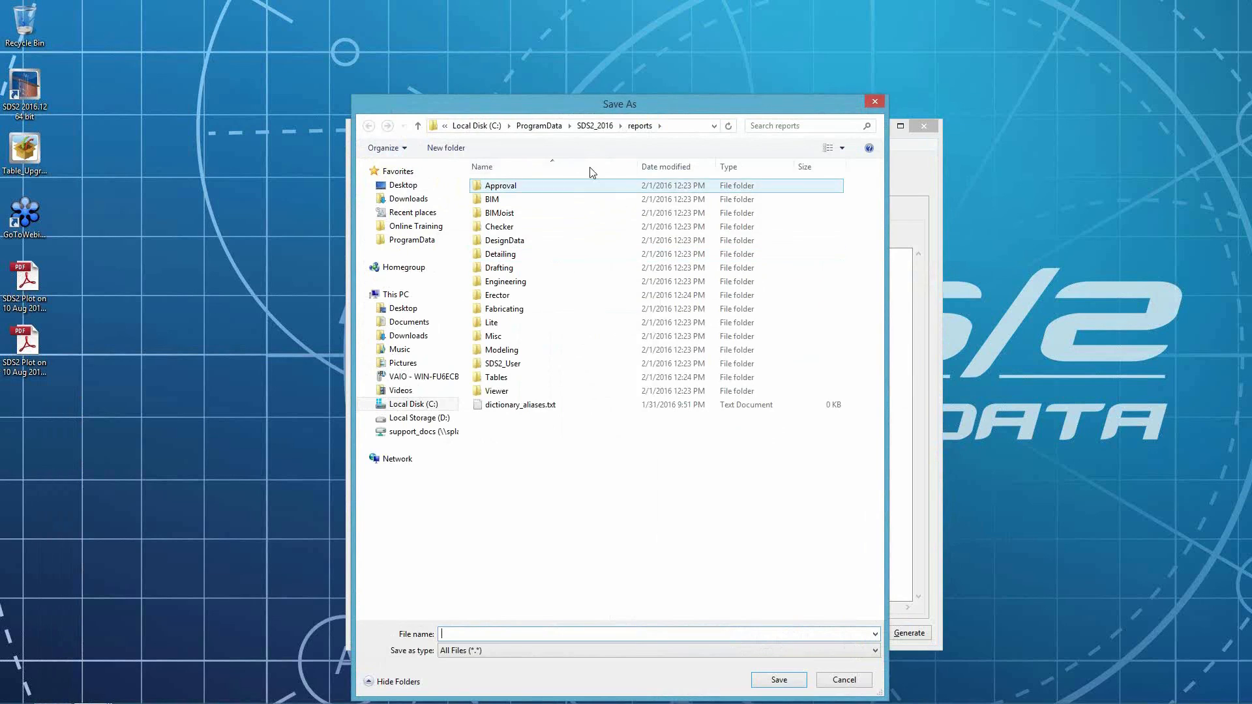
pyautogui.doubleClick(503, 381)
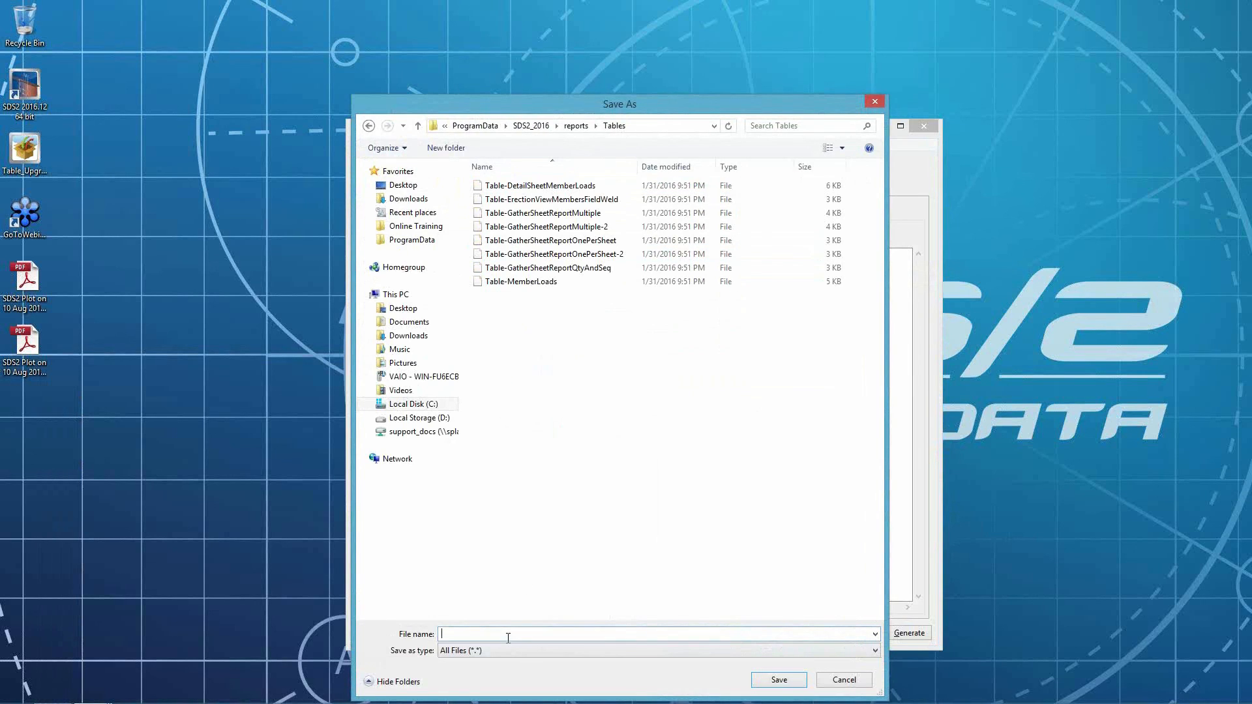
pyautogui.write('Table-NonStandardBoltDia')
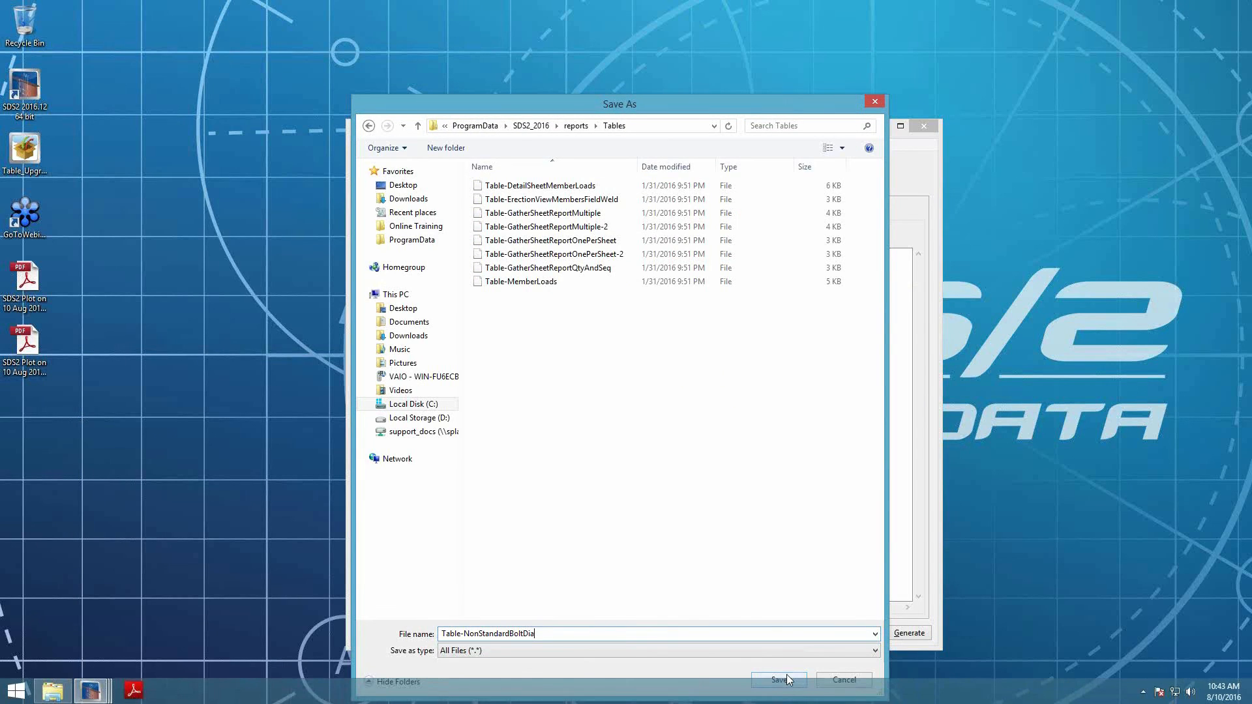
pyautogui.click(787, 678)
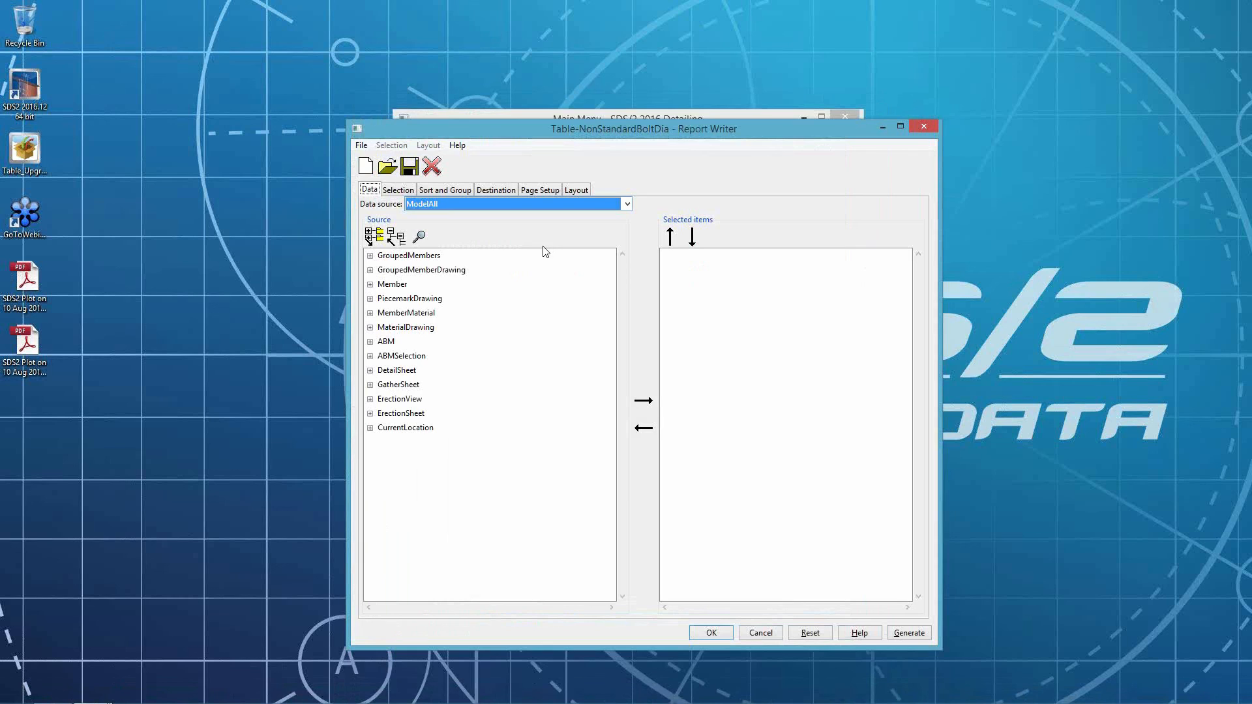
# - Add the member Piecemark and the bolt DiameterDimension fields to the report's selected items
pyautogui.click(370, 284)
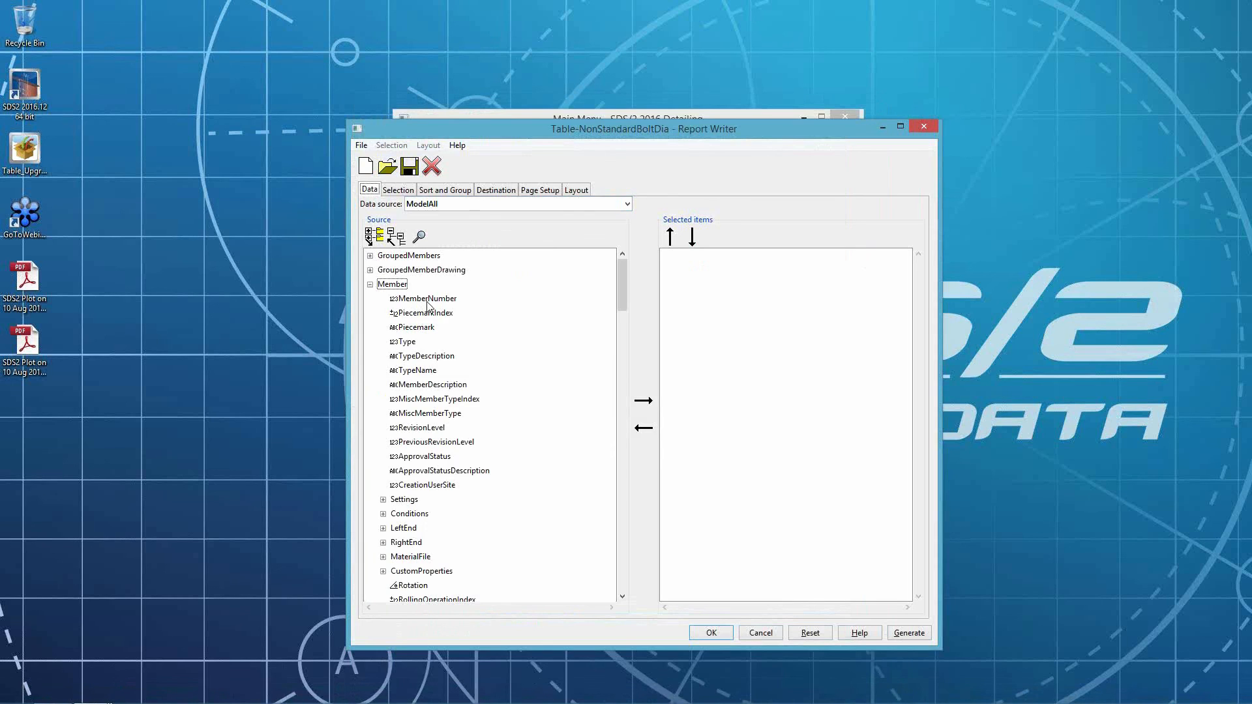
pyautogui.doubleClick(418, 328)
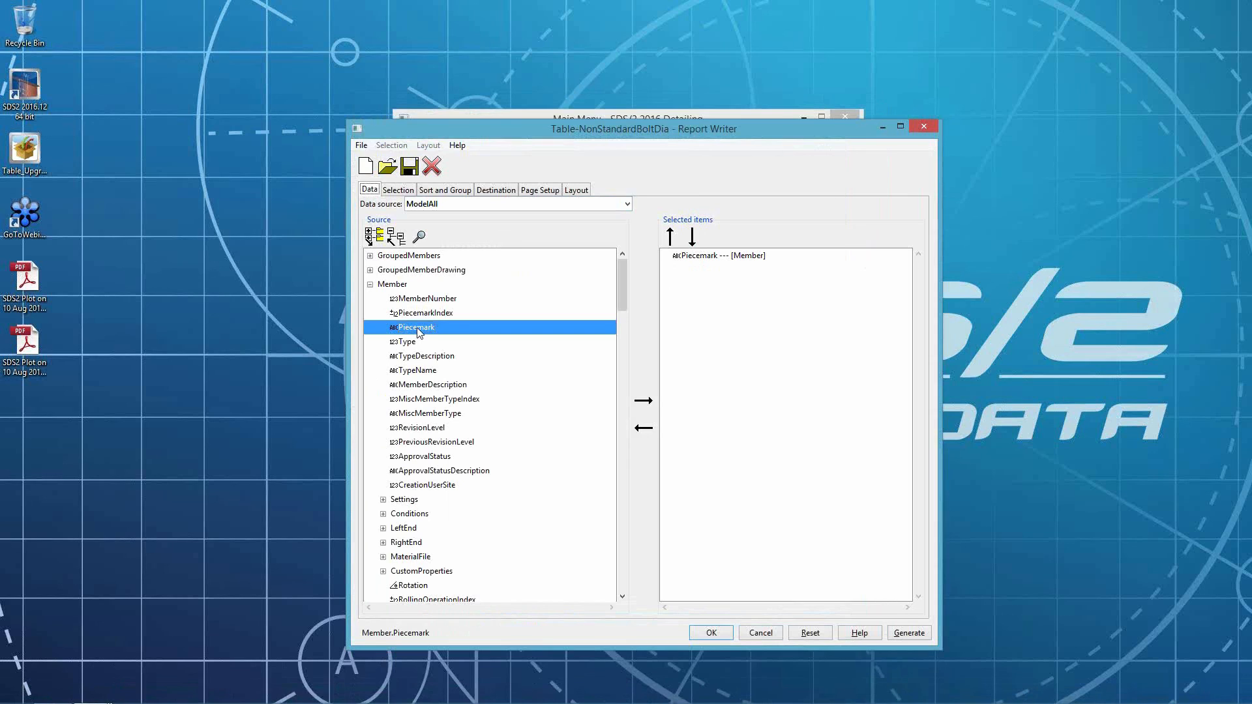
pyautogui.click(370, 285)
pyautogui.click(370, 314)
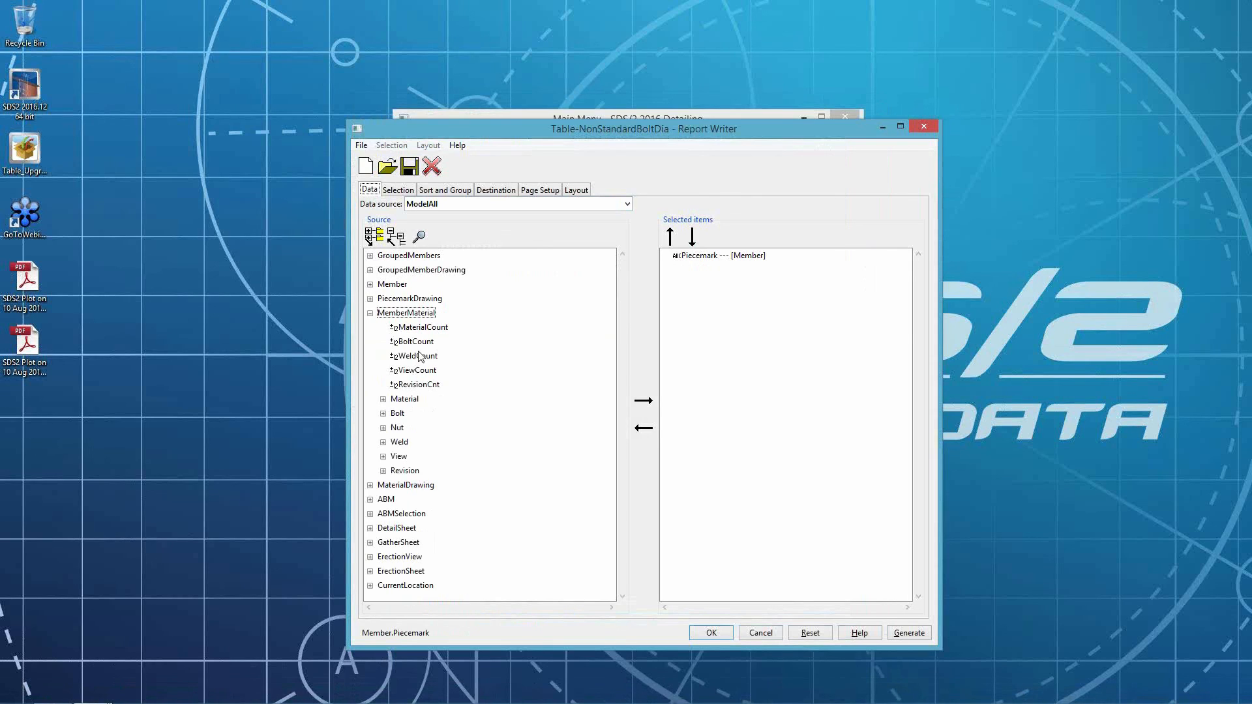
pyautogui.doubleClick(391, 414)
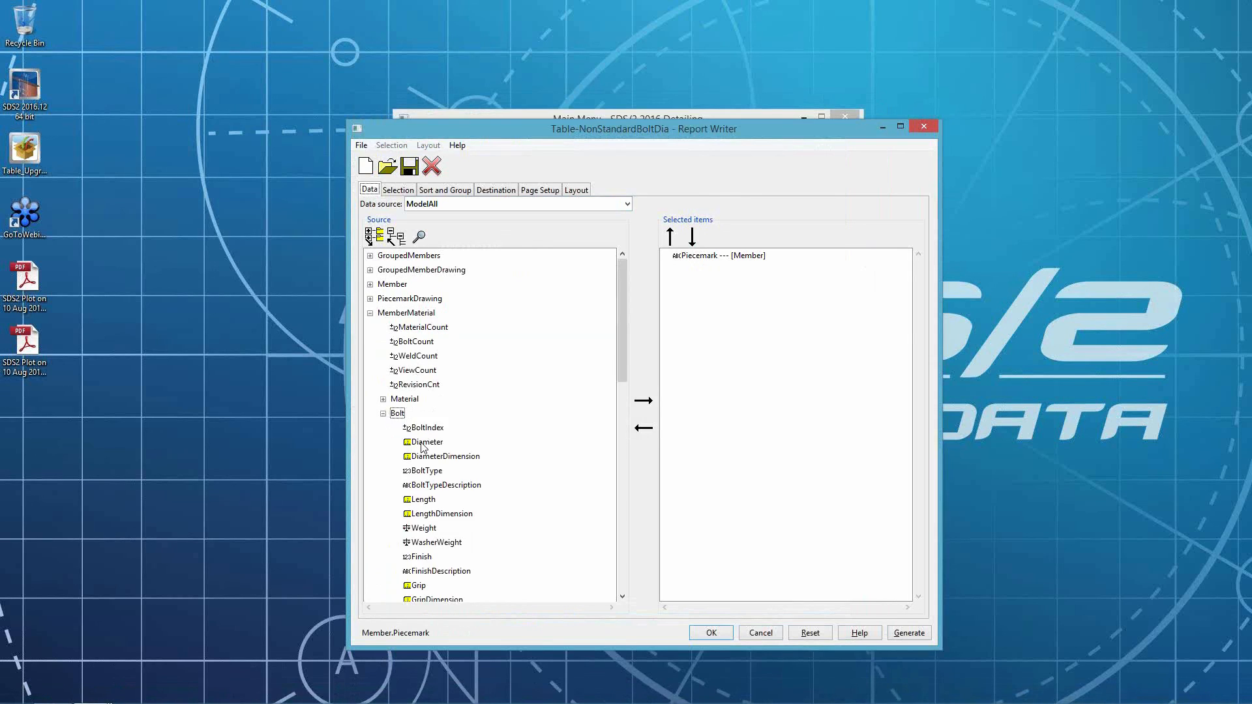
pyautogui.doubleClick(440, 457)
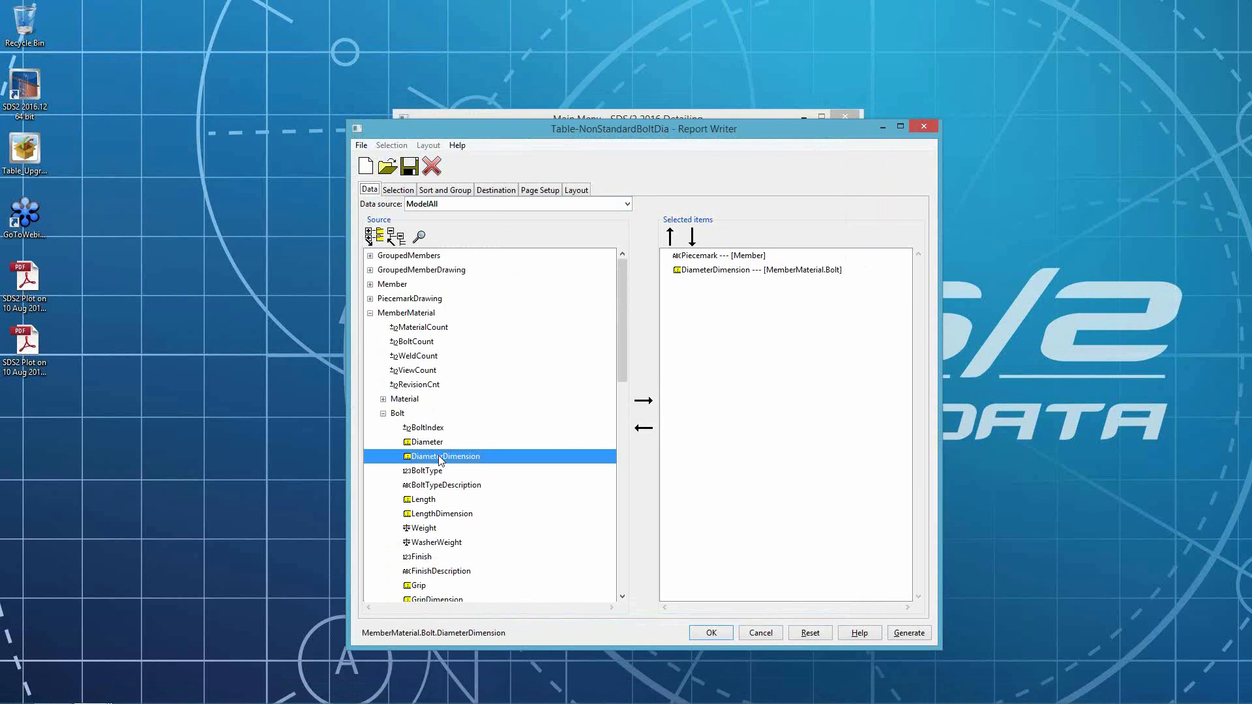
# - Add the bolt IsFieldBolt and BoltTypeDescription fields to the report's selected items
pyautogui.scroll(-2, 443, 541)
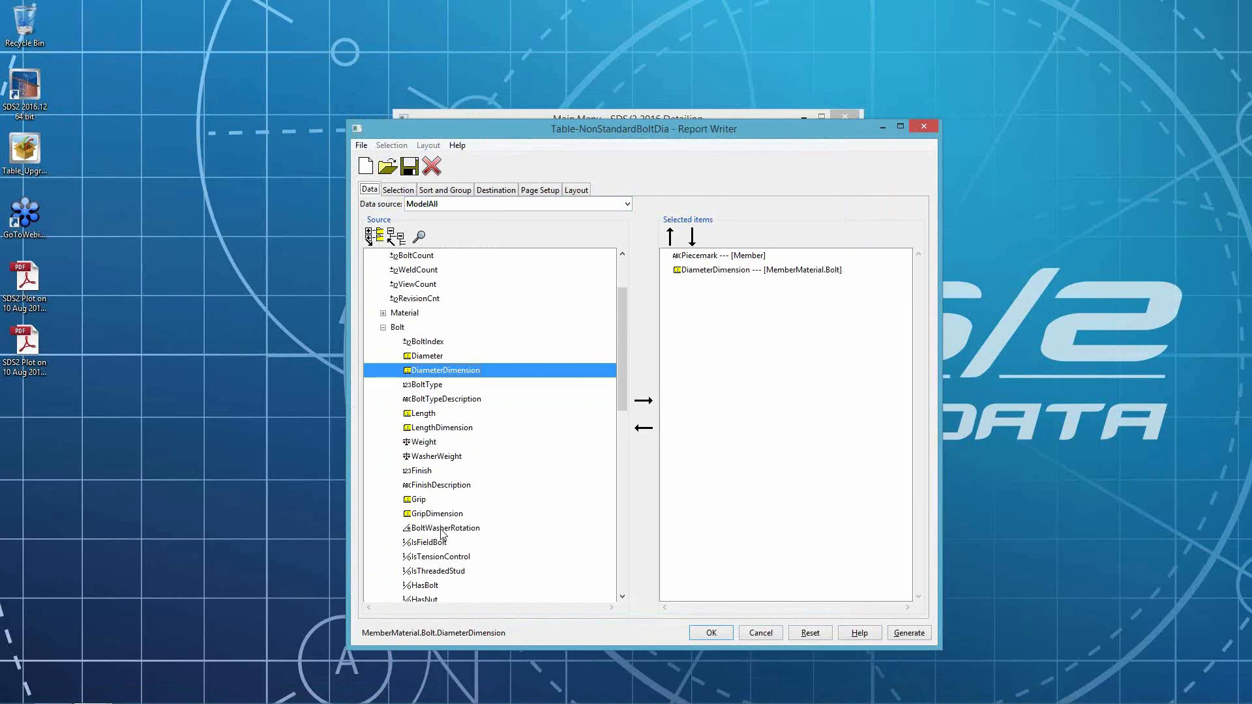
pyautogui.scroll(-1, 434, 583)
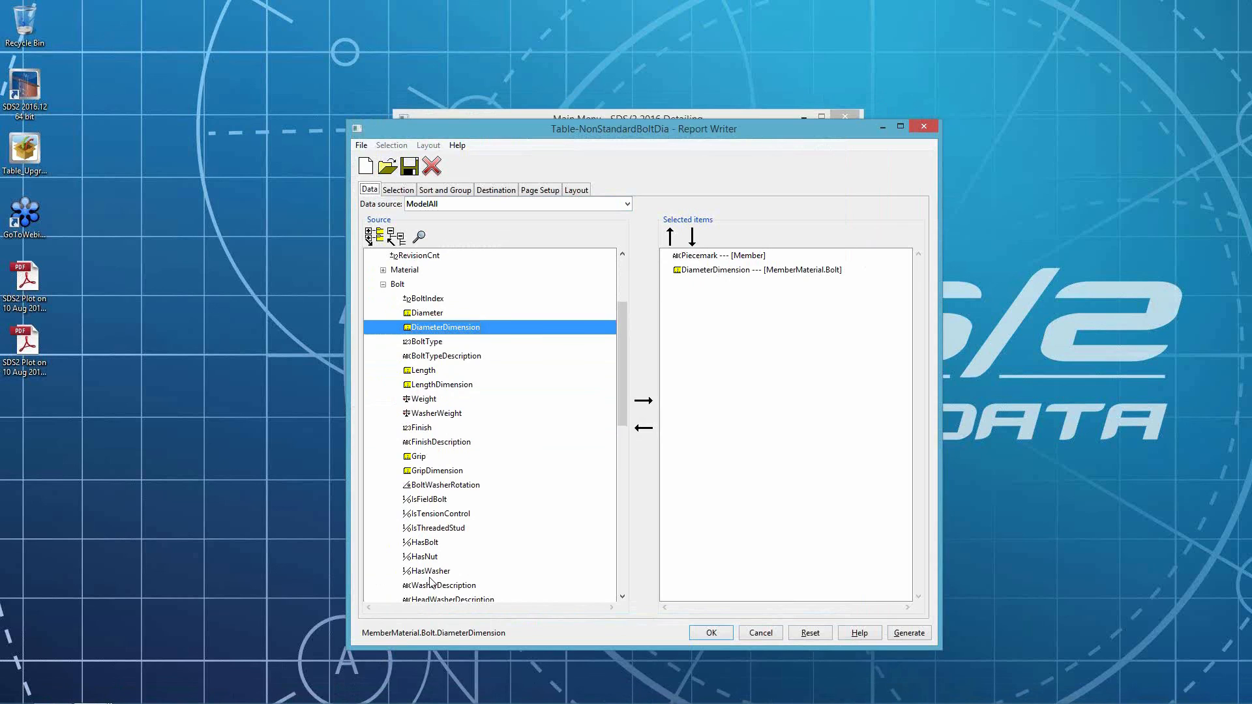
pyautogui.doubleClick(433, 500)
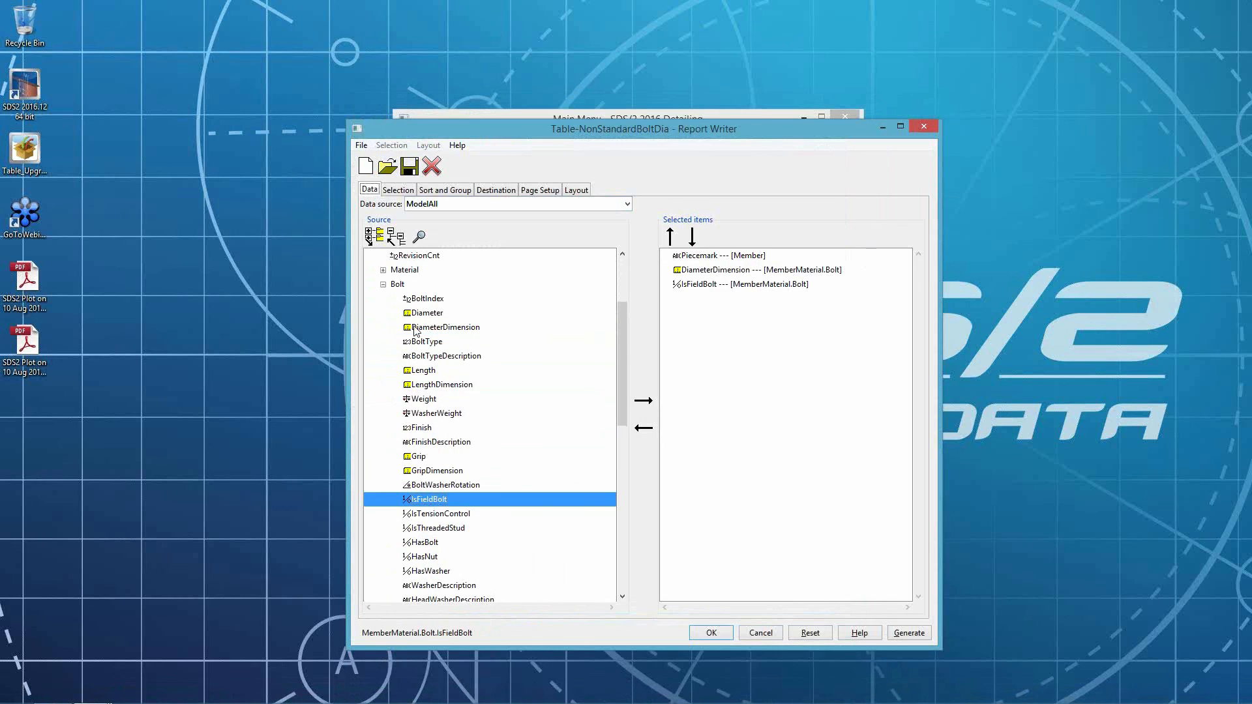
pyautogui.doubleClick(446, 356)
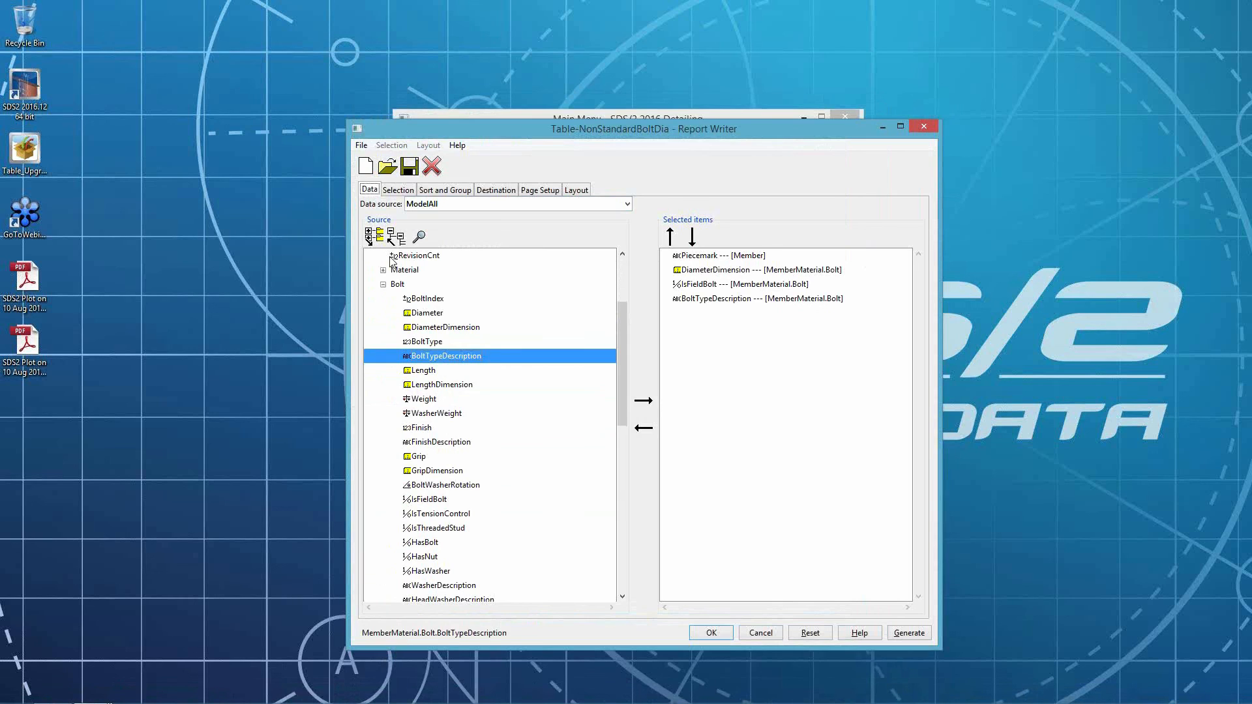
# - Add the ErectionView ErectionViewName field to the report's selected items
pyautogui.scroll(2, 375, 276)
pyautogui.click(372, 277)
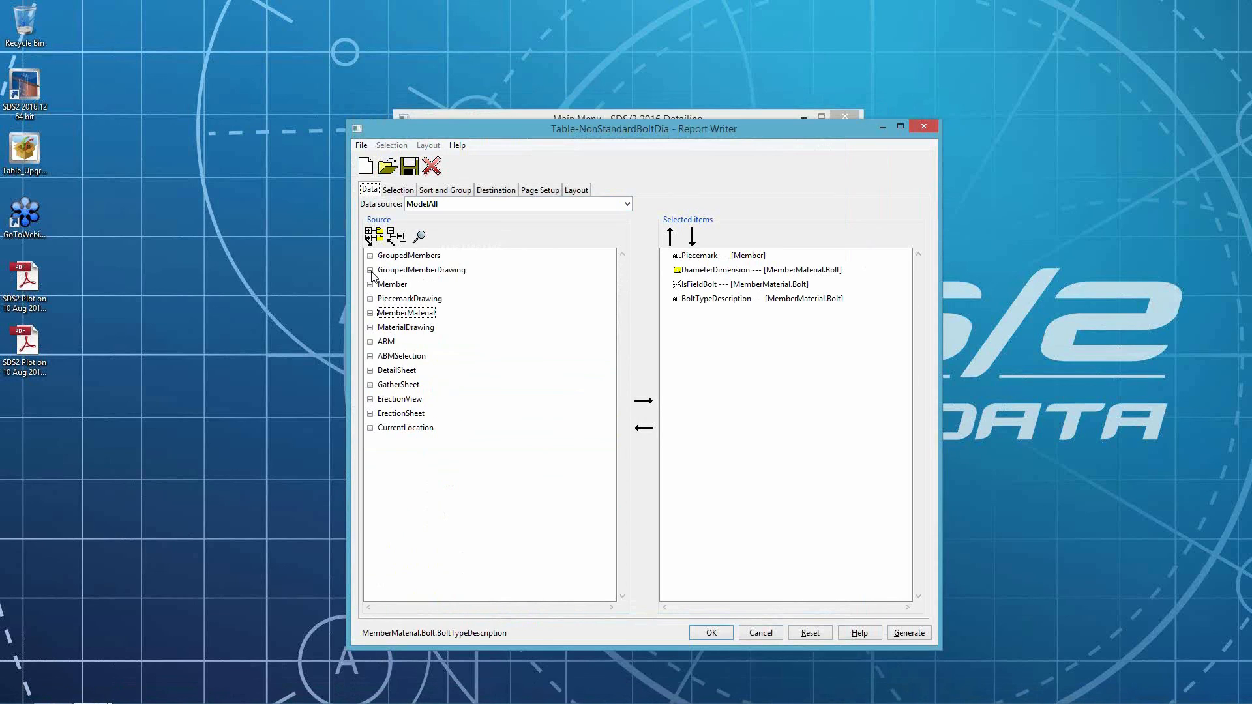
pyautogui.click(370, 399)
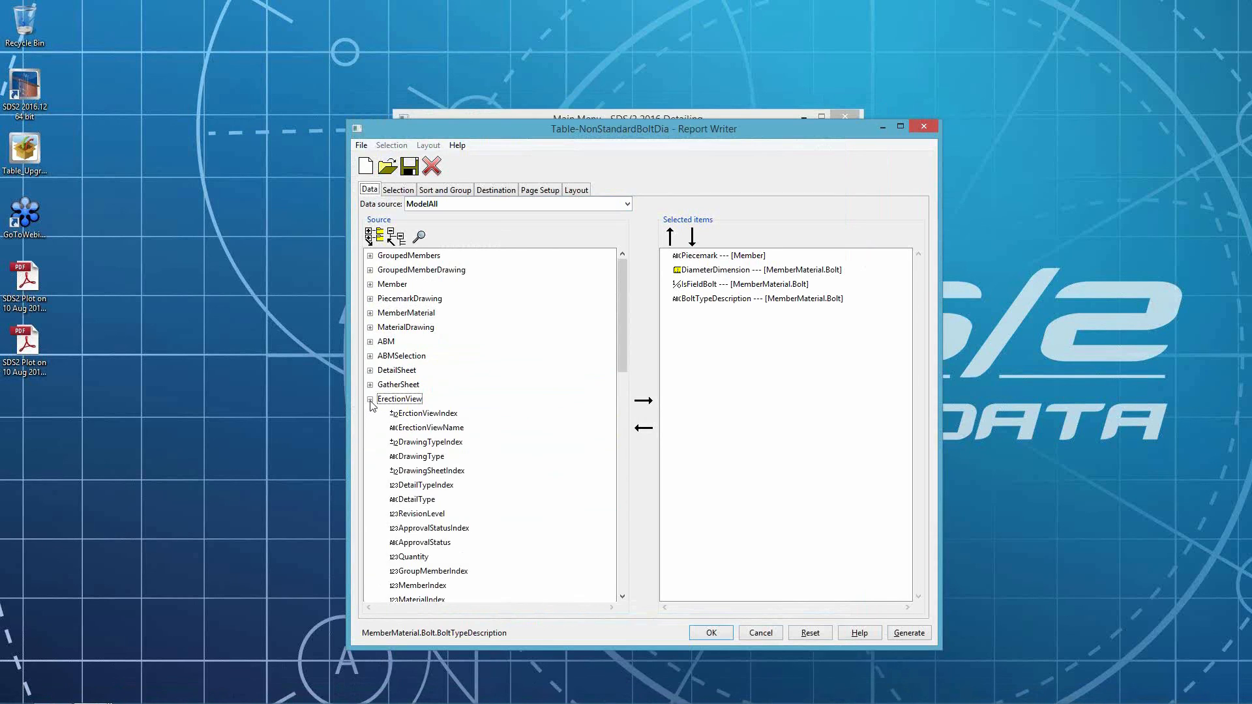
pyautogui.doubleClick(436, 427)
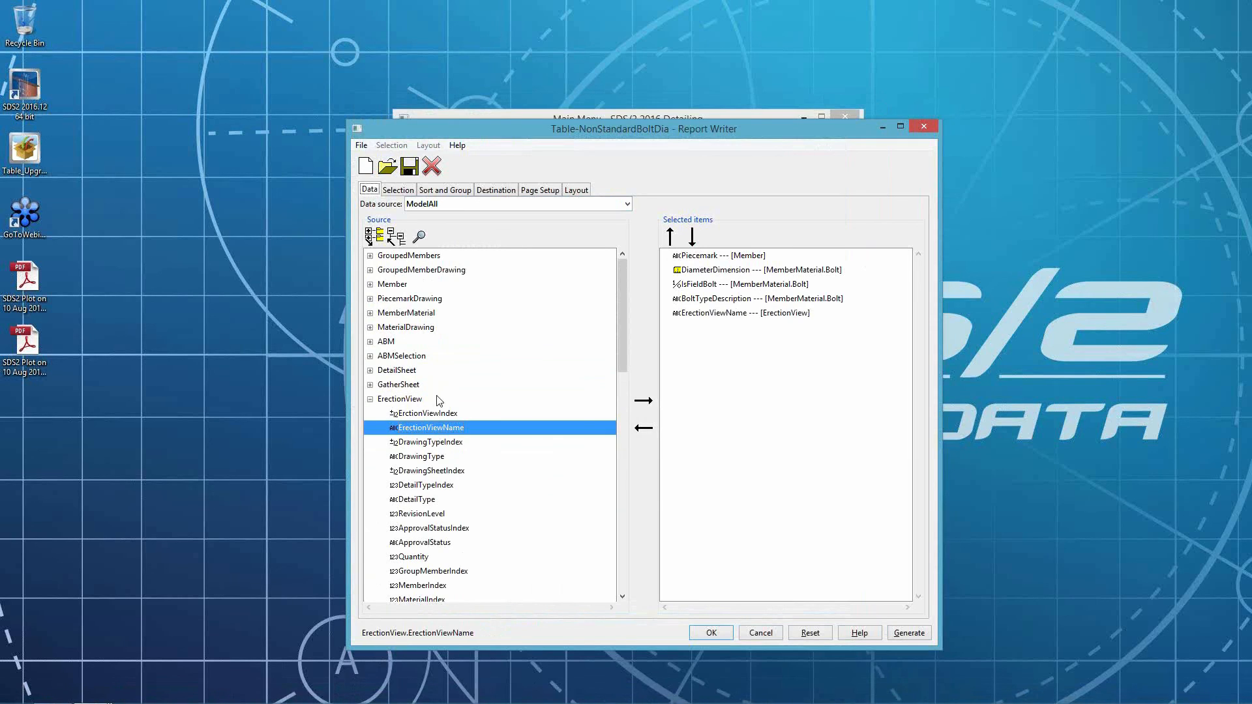
# - Set the initial selection to Erection sheets and begin the selection expression with IsFieldBolt = Yes and
pyautogui.click(398, 190)
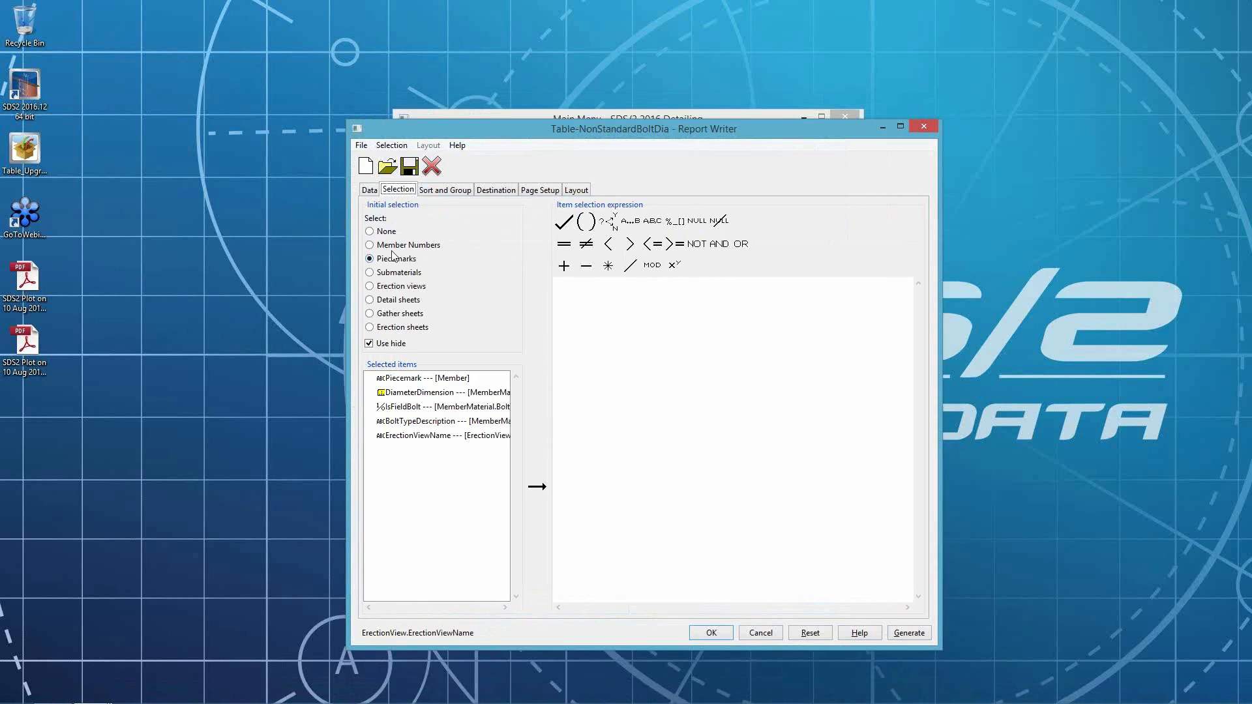
pyautogui.click(387, 330)
pyautogui.doubleClick(400, 407)
pyautogui.click(743, 287)
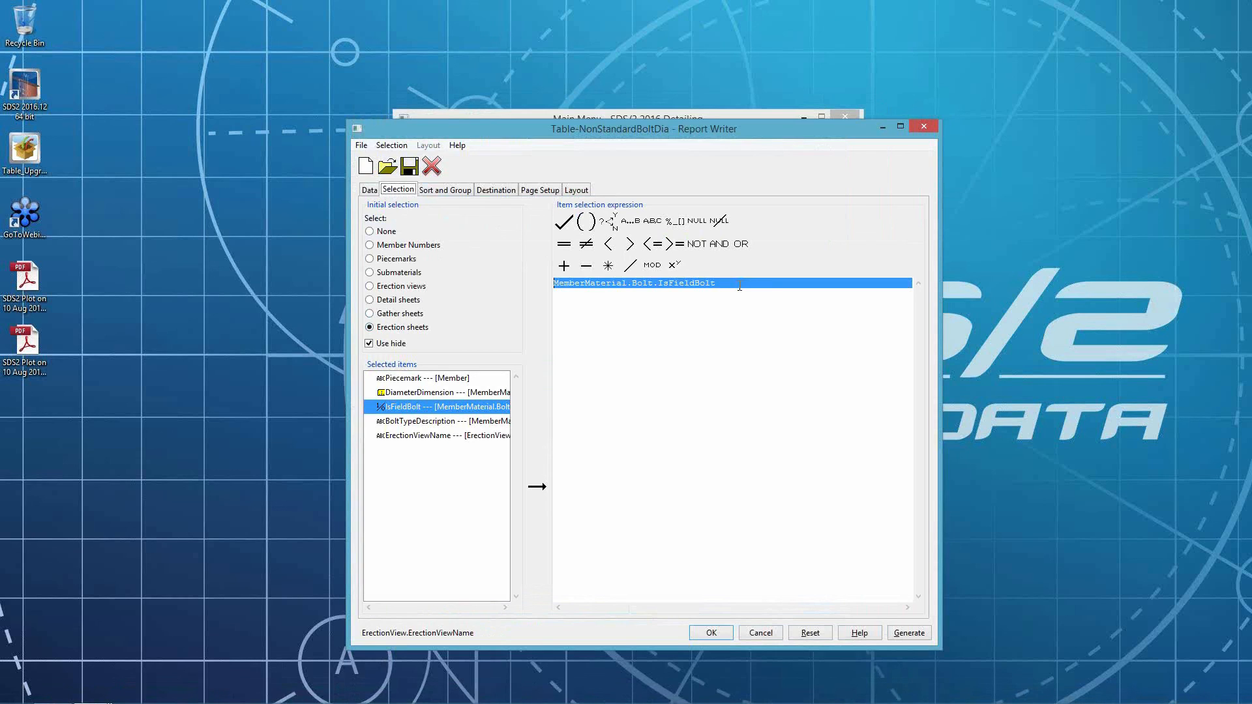
pyautogui.write('= ')
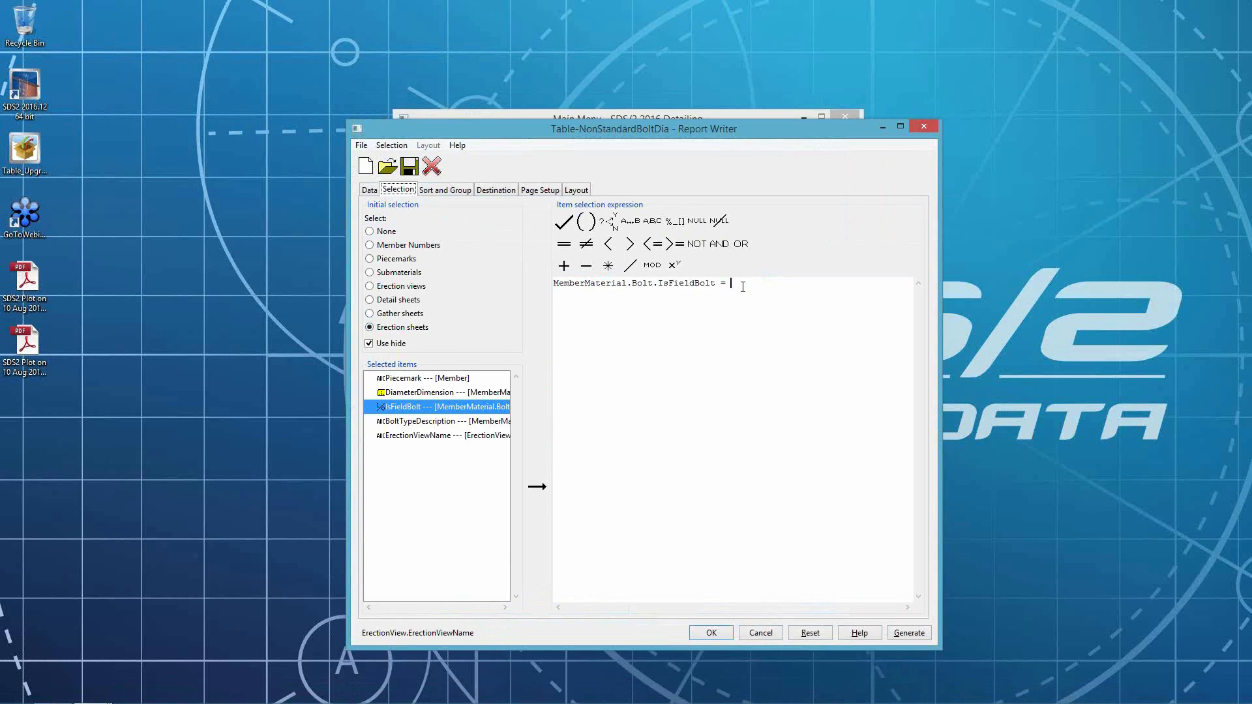
pyautogui.write('nd')
pyautogui.press('Return')
# - Complete the selection expression so that DiameterDimension <> "3/4"
pyautogui.doubleClick(417, 393)
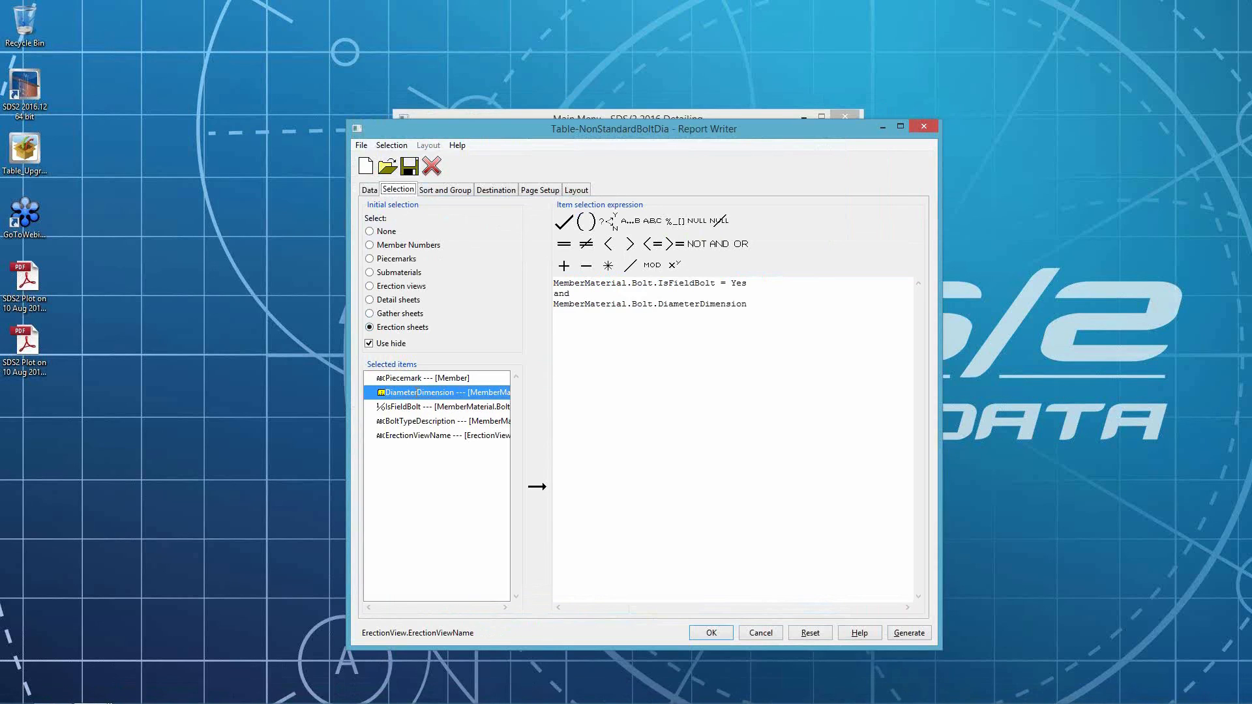
pyautogui.moveTo(554, 282); pyautogui.dragTo(765, 308)
pyautogui.click(763, 305)
pyautogui.write('<> a')
pyautogui.press('BackSpace')
pyautogui.write('"3/4')
# - Sort and group the report by ErectionViewName, Piecemark, DiameterDimension and BoltTypeDescription
pyautogui.click(455, 190)
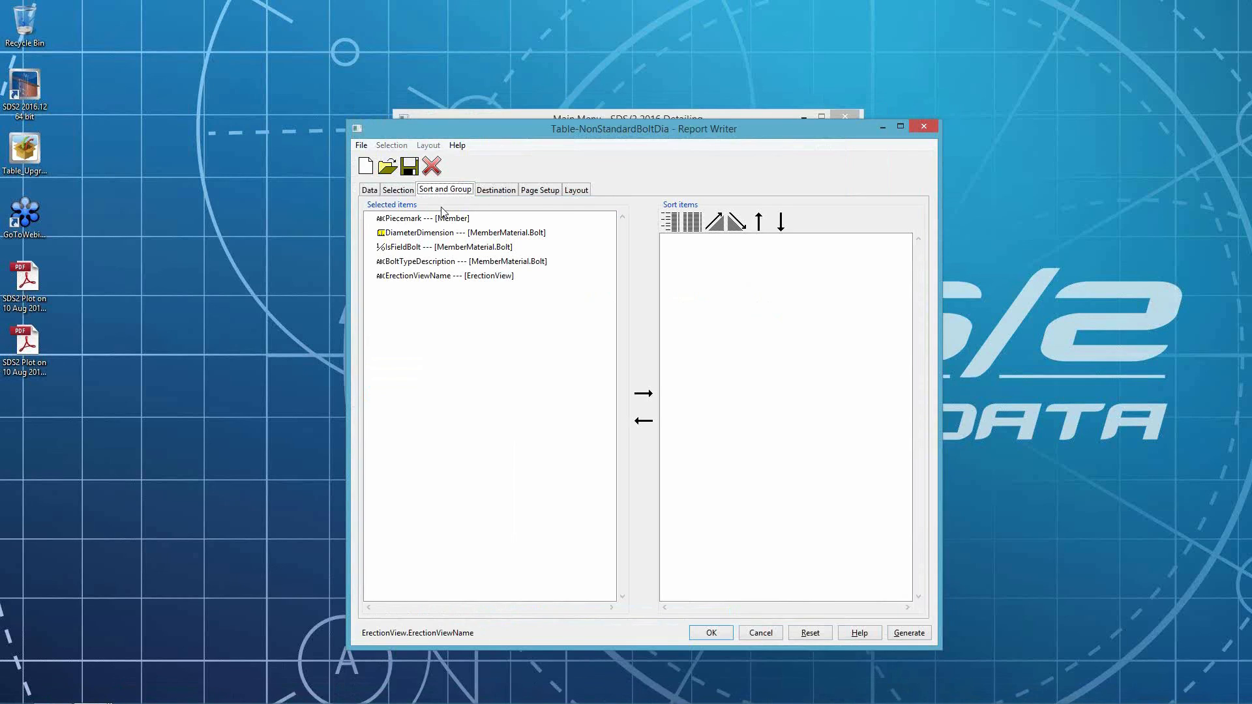
pyautogui.doubleClick(415, 277)
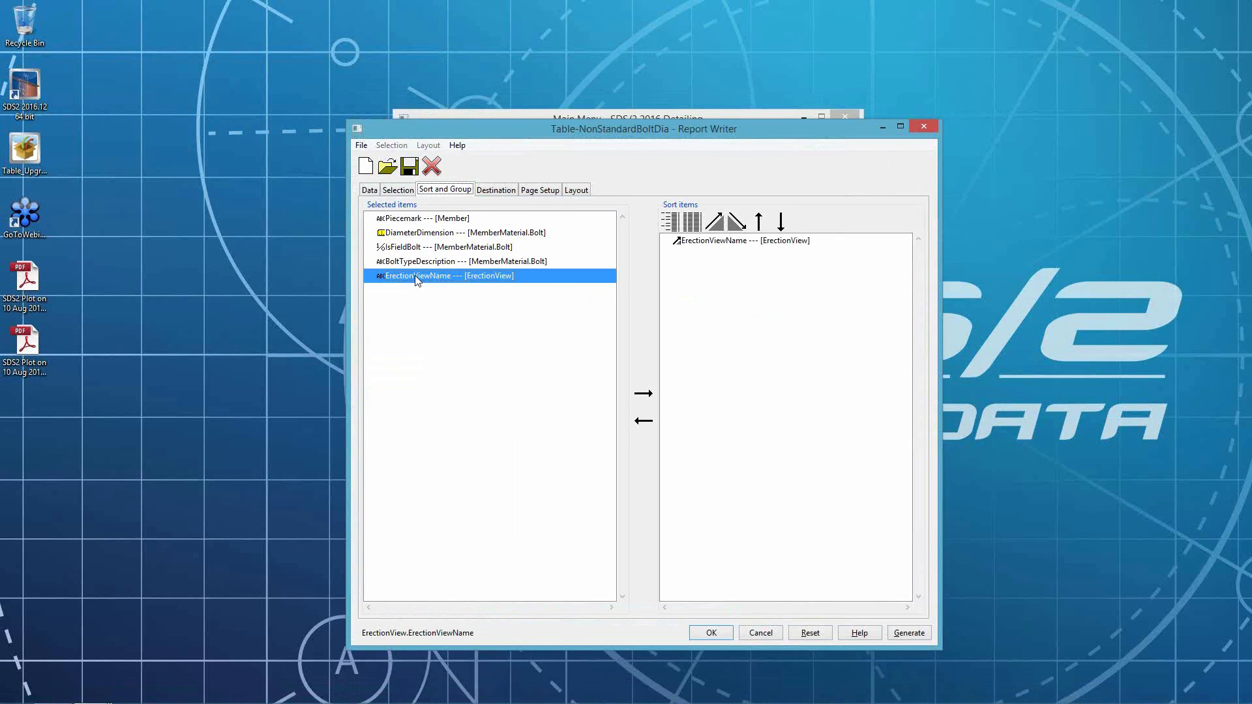
pyautogui.click(427, 221)
pyautogui.doubleClick(429, 224)
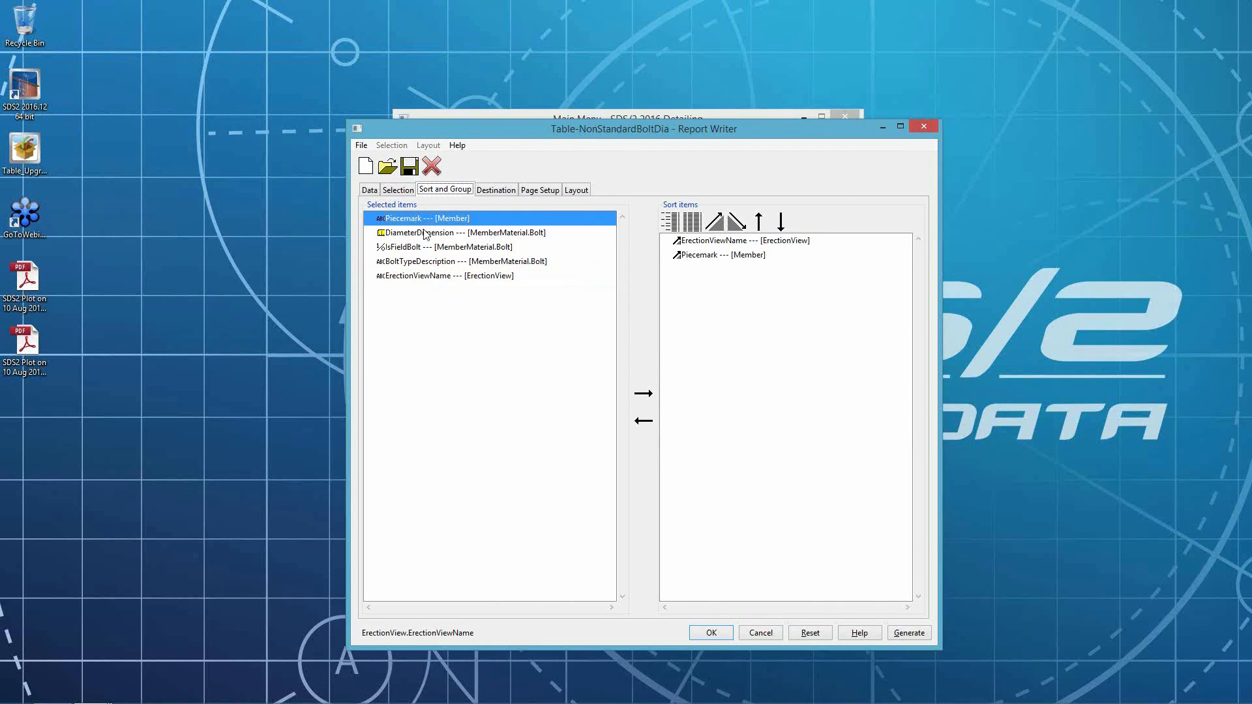
pyautogui.doubleClick(427, 233)
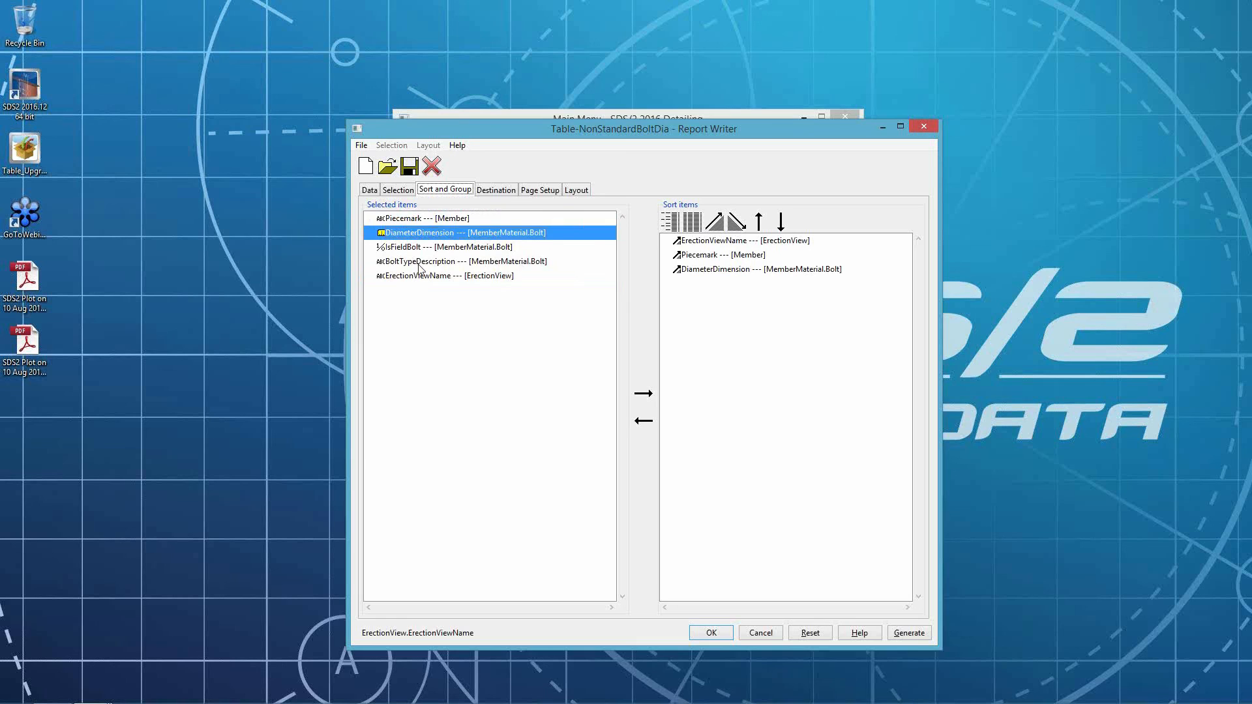
pyautogui.doubleClick(419, 263)
pyautogui.click(735, 245)
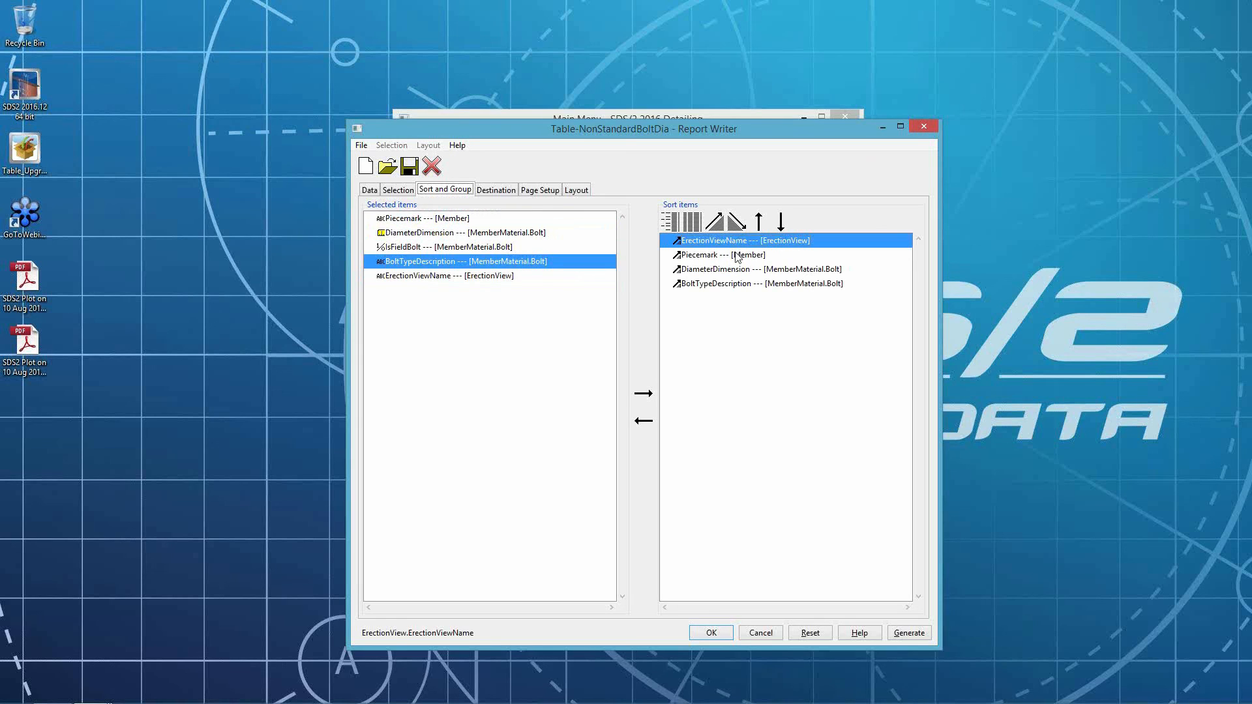
pyautogui.keyDown('shift'); pyautogui.click(733, 285); pyautogui.keyUp('shift')
pyautogui.click(670, 222)
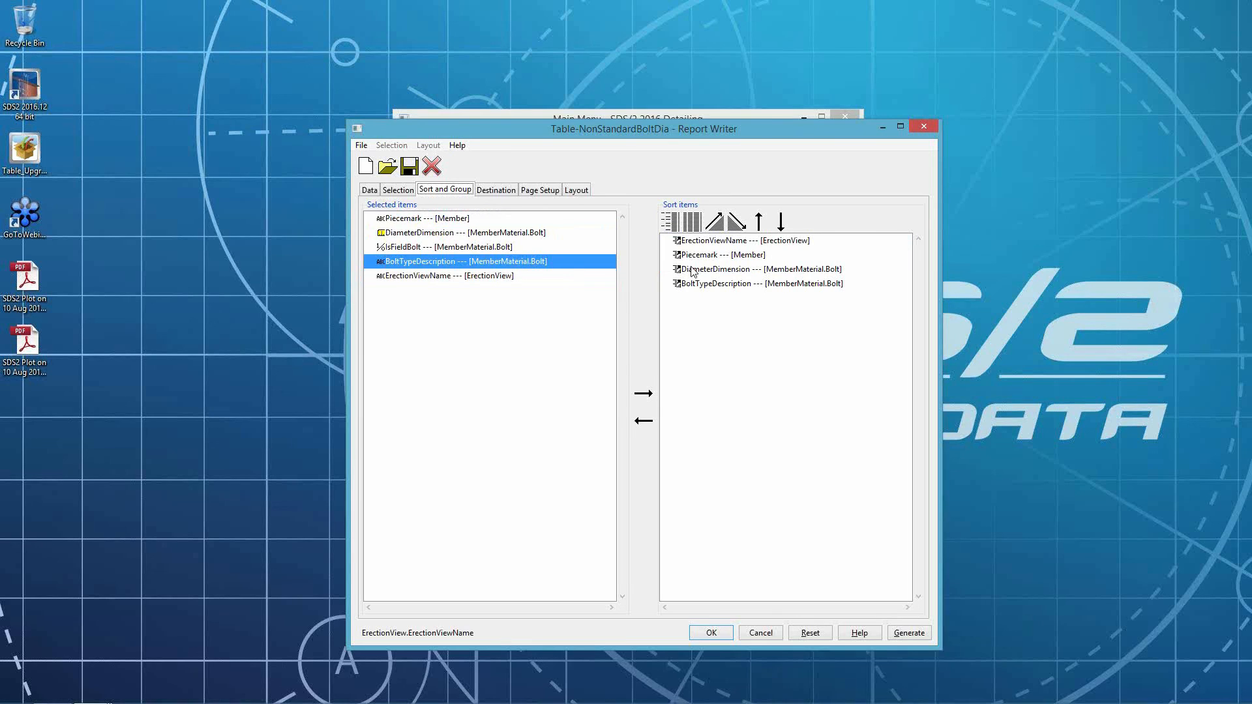
# - Set the export report type to Delimited
pyautogui.click(510, 193)
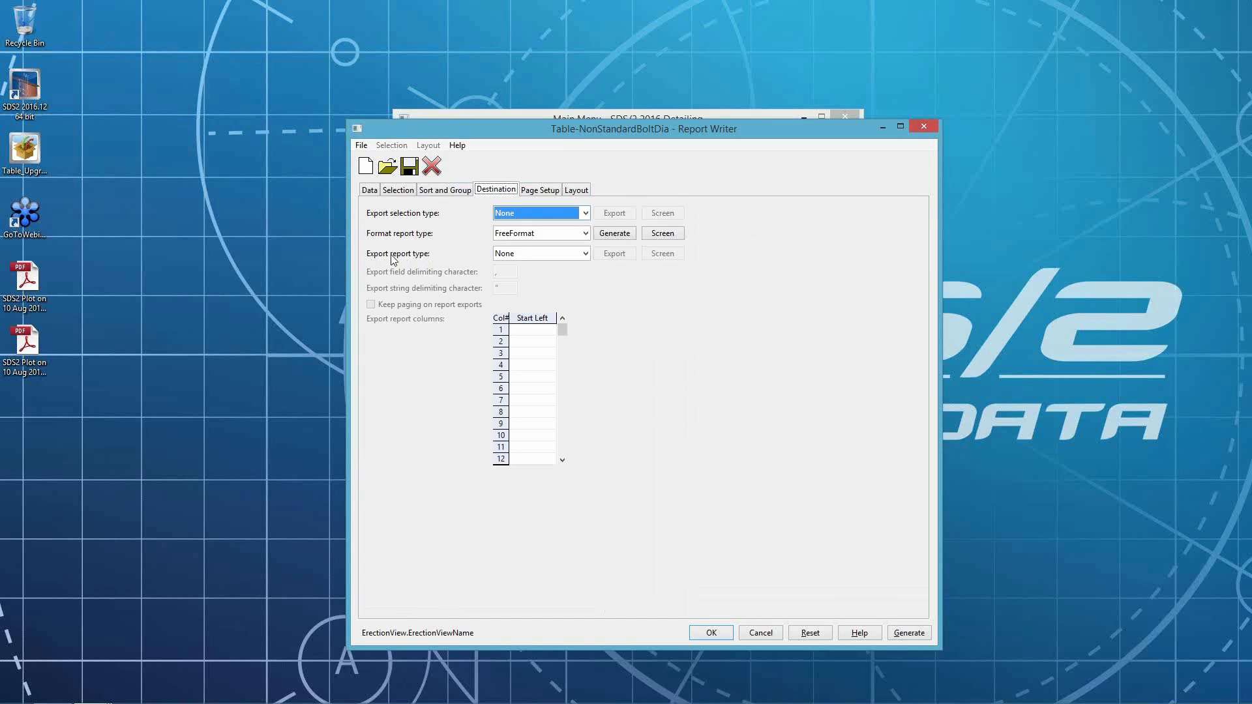
pyautogui.click(560, 253)
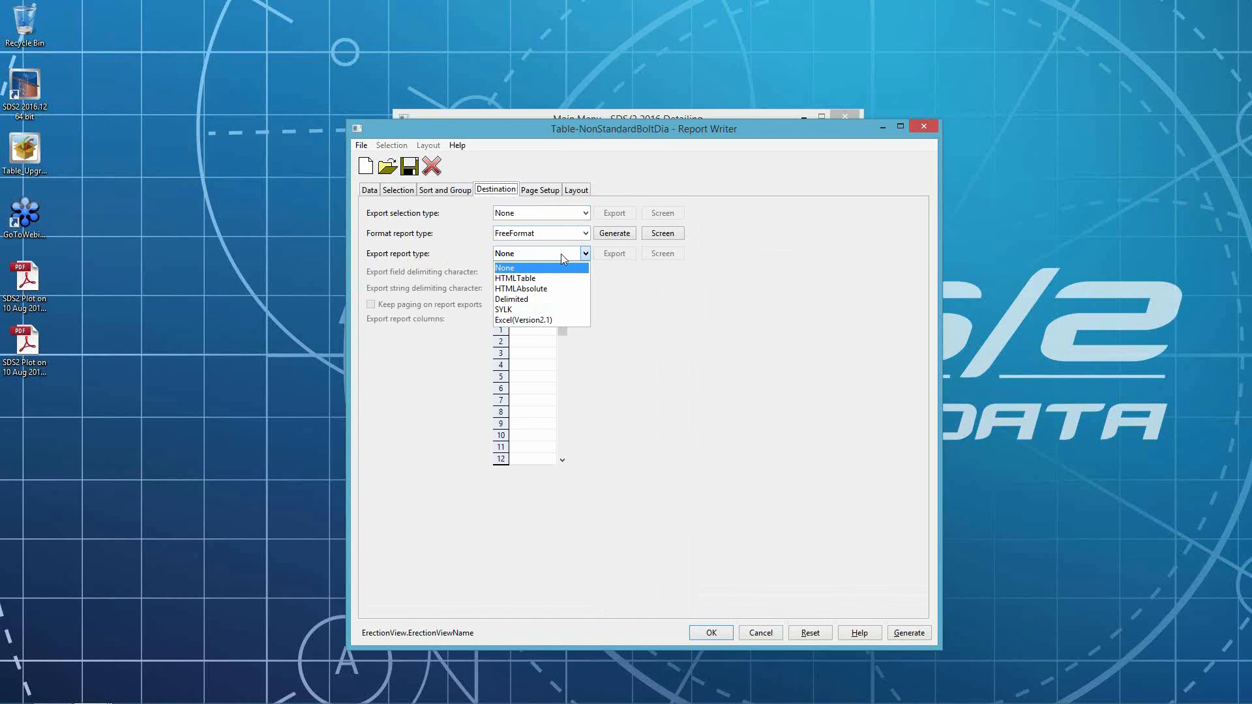
pyautogui.click(549, 298)
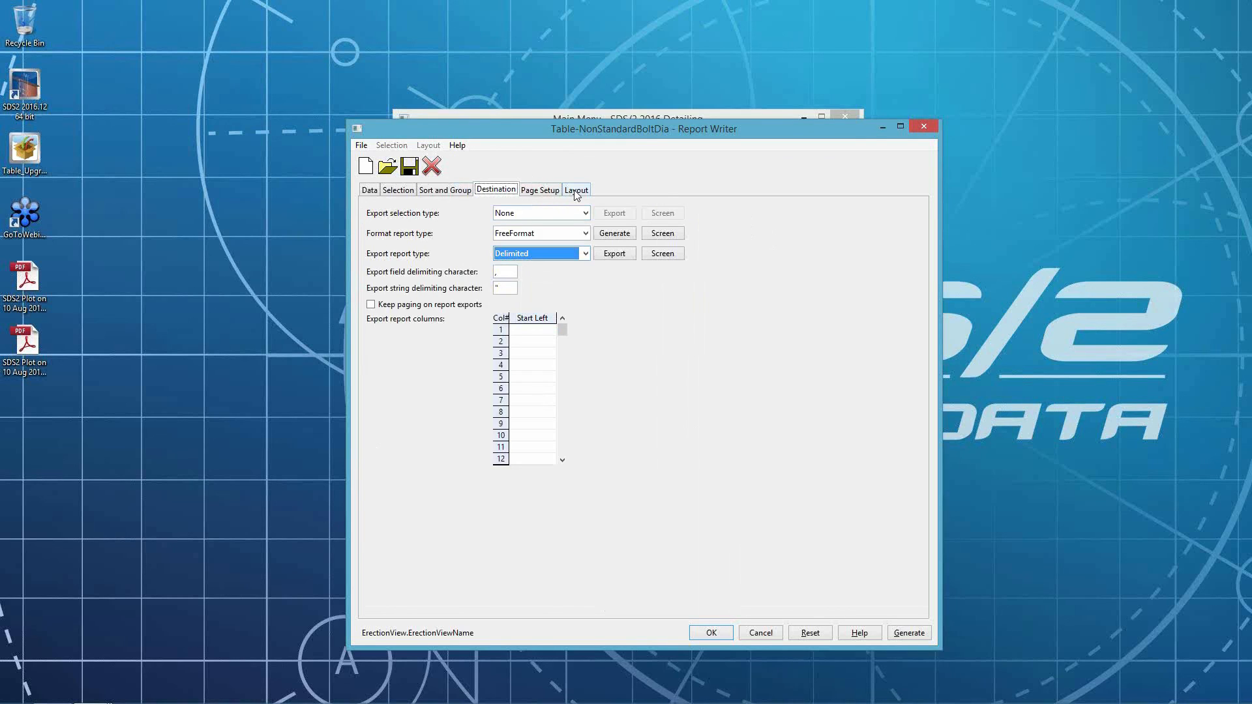
# - Add four new items to the report's Page_Header section
pyautogui.click(551, 191)
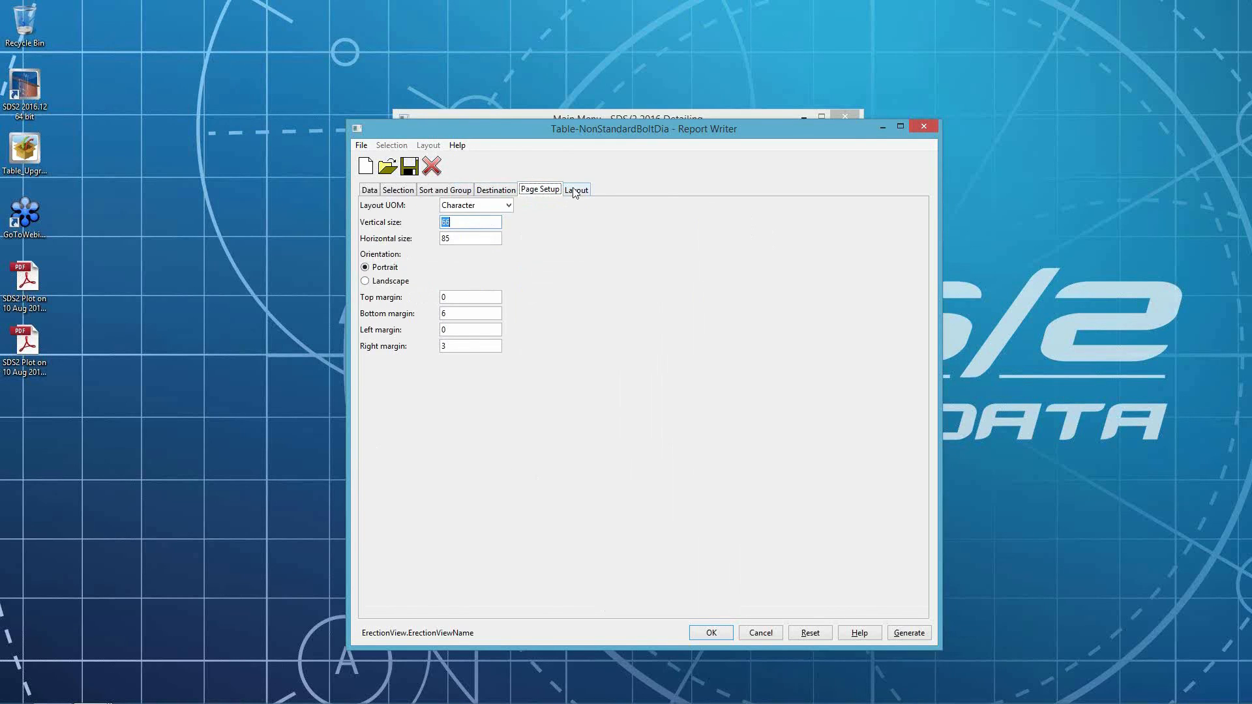
pyautogui.click(576, 191)
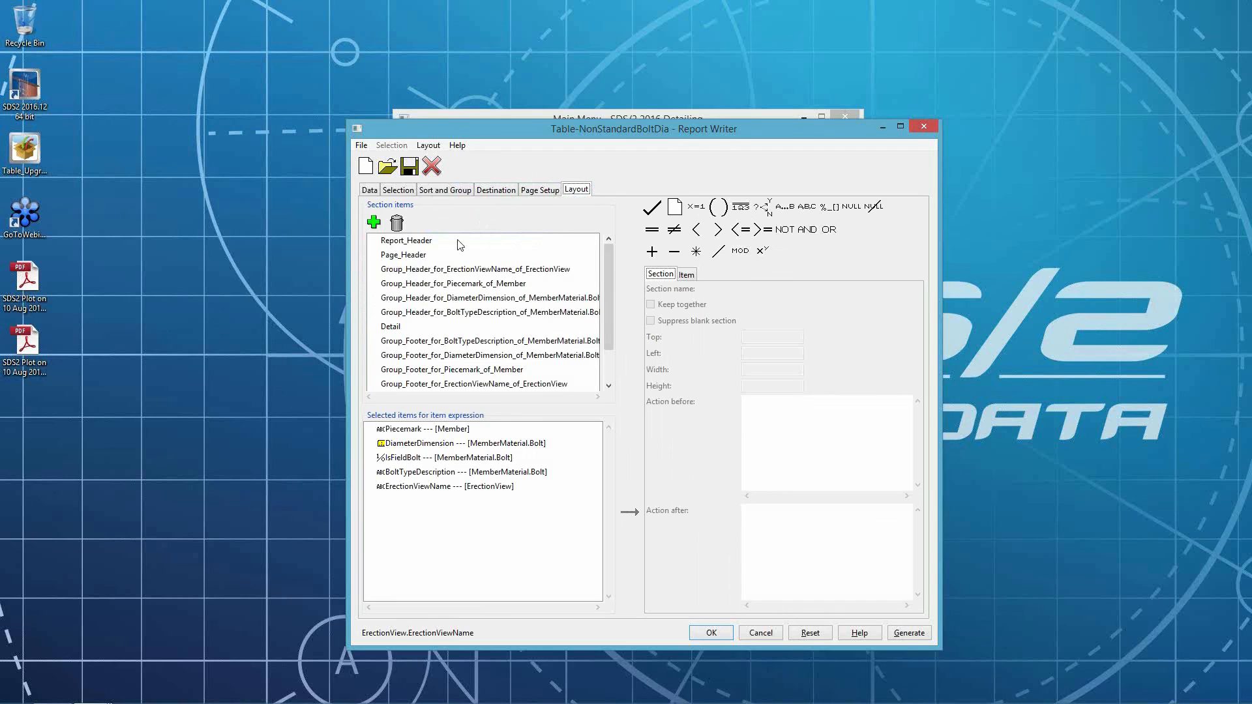
pyautogui.click(401, 259)
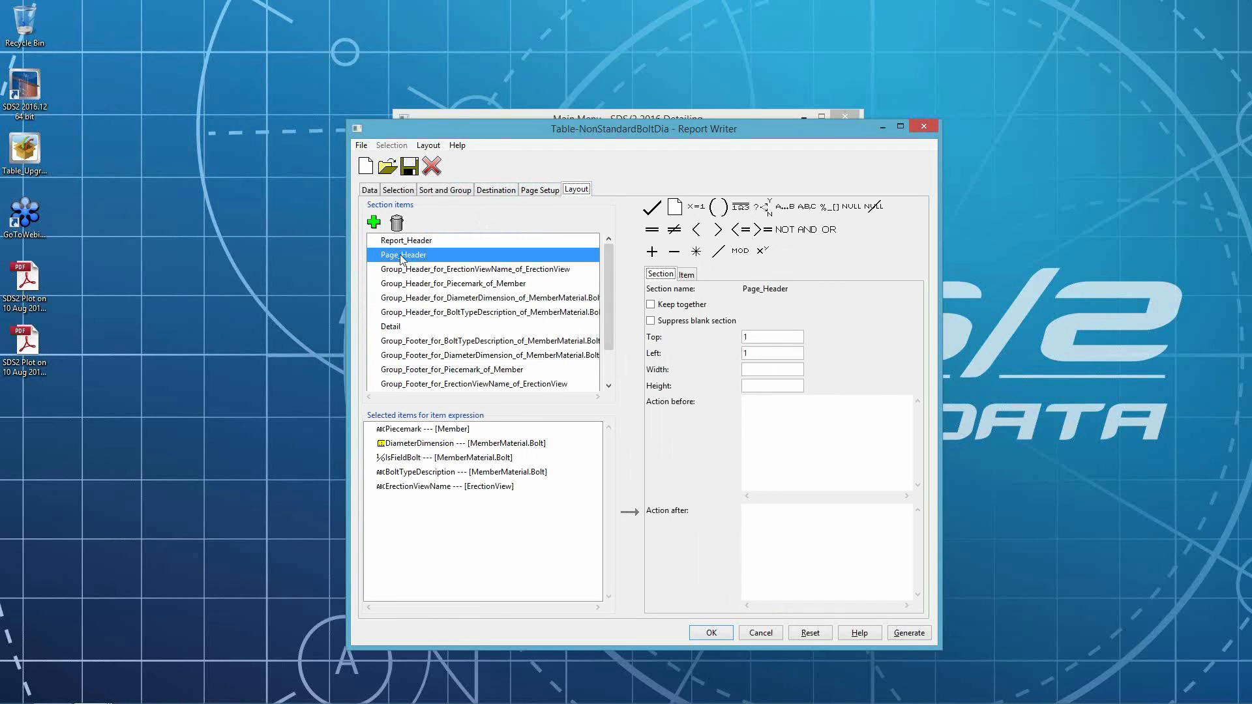
pyautogui.click(374, 222)
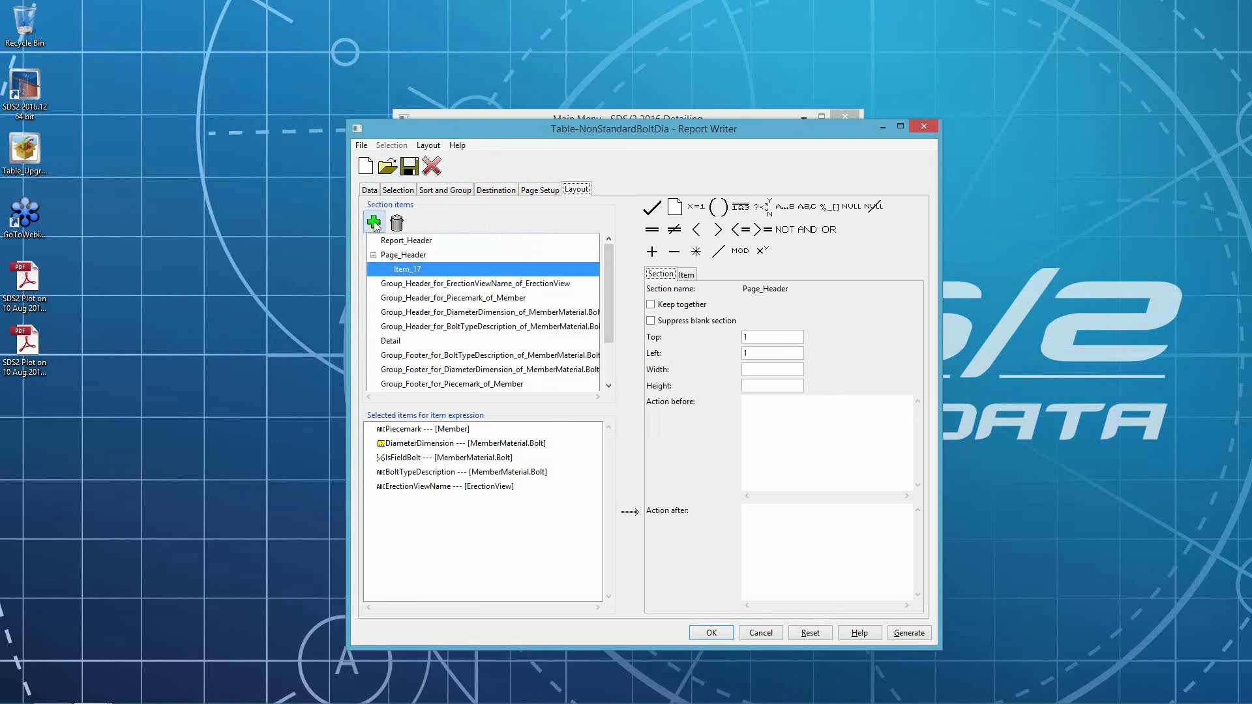
pyautogui.click(374, 222)
pyautogui.click(373, 223)
pyautogui.click(373, 222)
pyautogui.click(412, 270)
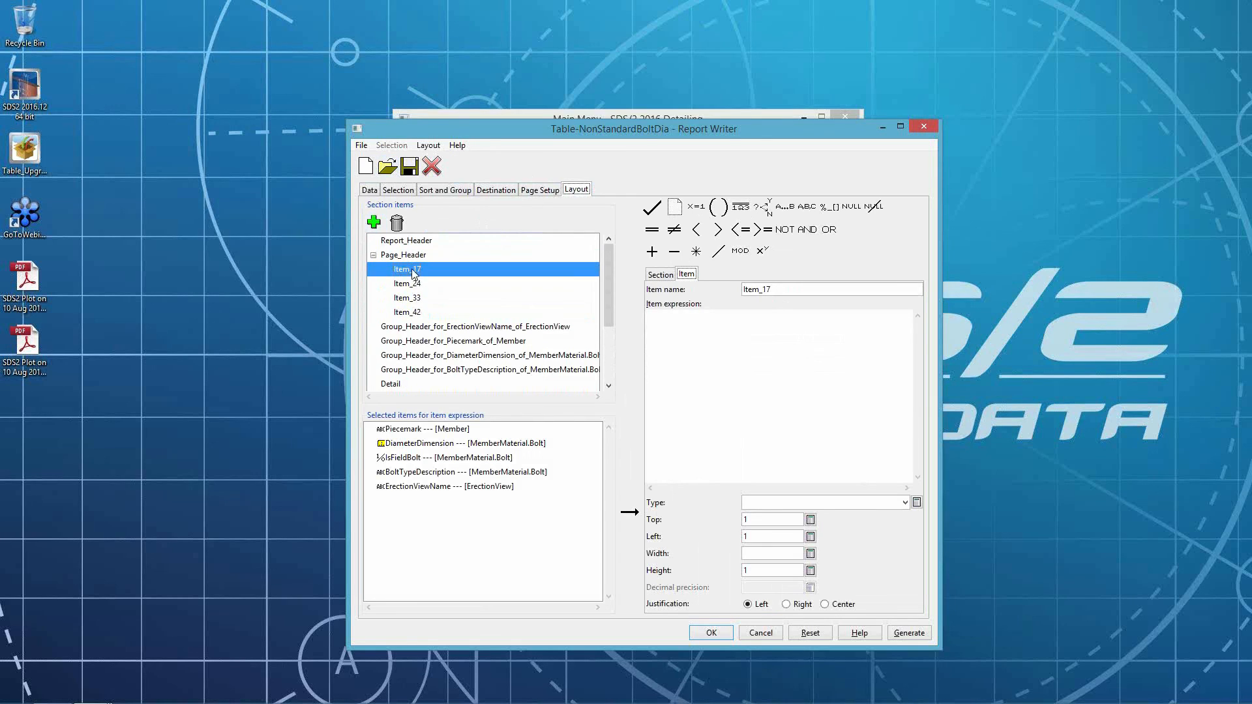
# - Define the first page header item as PCMK with expression "PCMK", String type and width 10
pyautogui.doubleClick(774, 290)
pyautogui.write('PCMK')
pyautogui.press('Tab')
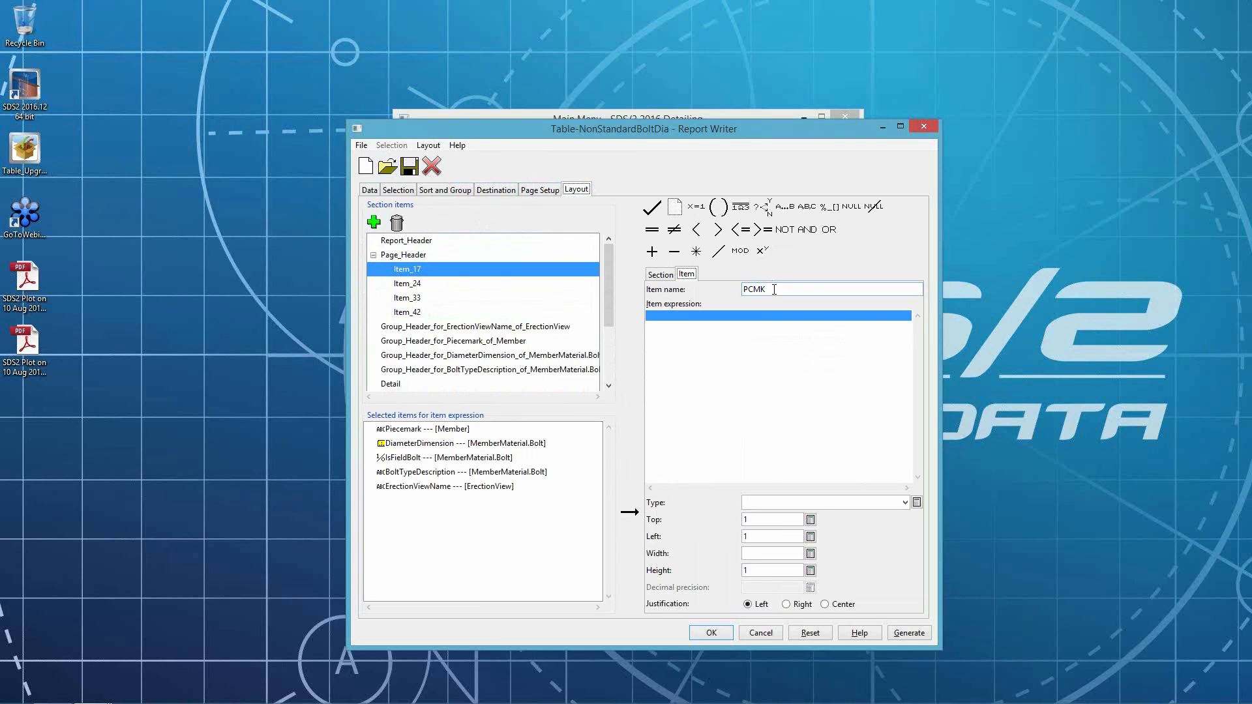
pyautogui.write('"OCM')
pyautogui.press('BackSpace')
pyautogui.press('BackSpace')
pyautogui.press('BackSpace')
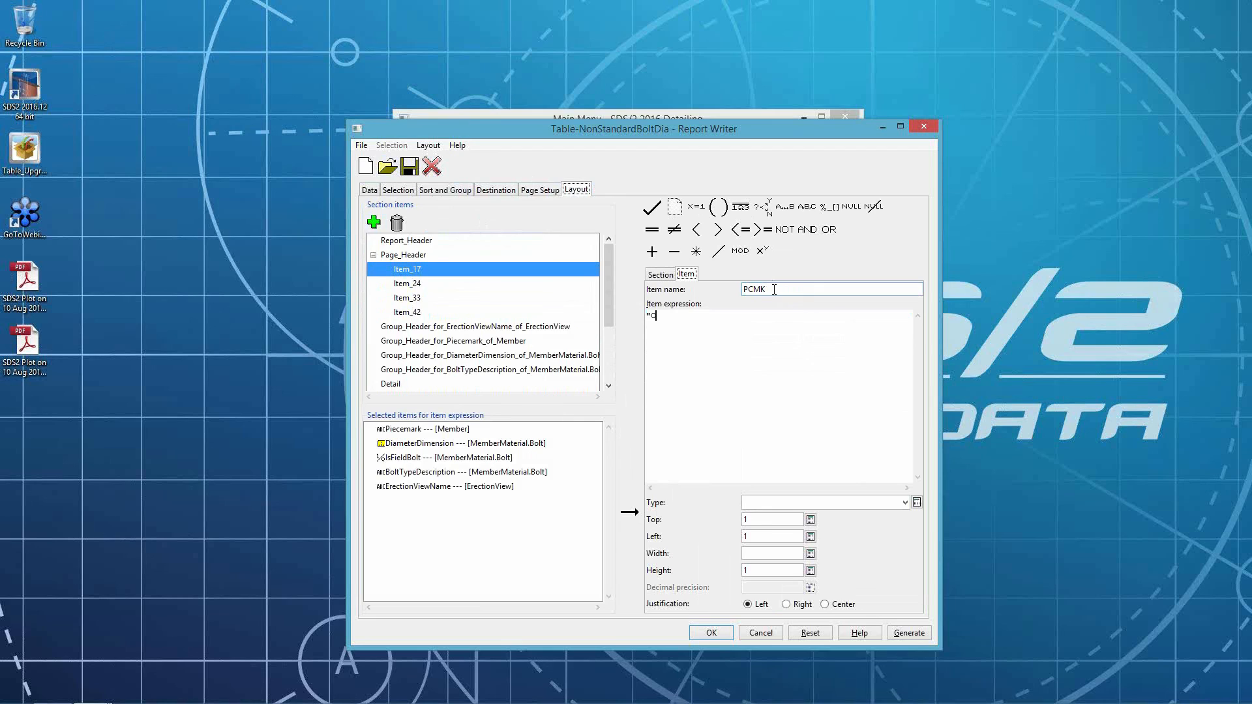
pyautogui.write('PCMK"')
pyautogui.click(786, 499)
pyautogui.press('Tab')
pyautogui.doubleClick(761, 554)
pyautogui.write('10')
# - Define the second page header item as DIA with expression "DIA" and width 6
pyautogui.click(405, 284)
pyautogui.doubleClick(780, 292)
pyautogui.write('DIA')
pyautogui.press('Tab')
pyautogui.write('"DIA"')
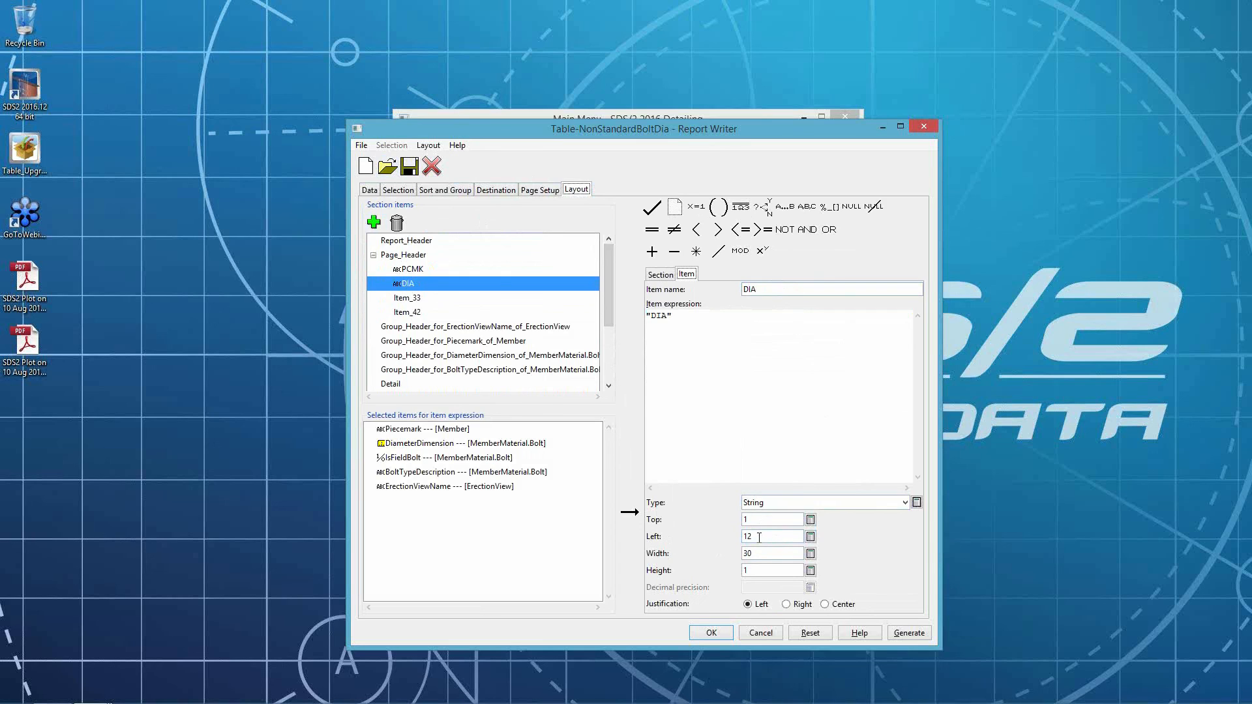
pyautogui.doubleClick(754, 554)
pyautogui.write('6')
# - Define the third page header item as QTY with expression "QTY" and left position 19
pyautogui.click(421, 302)
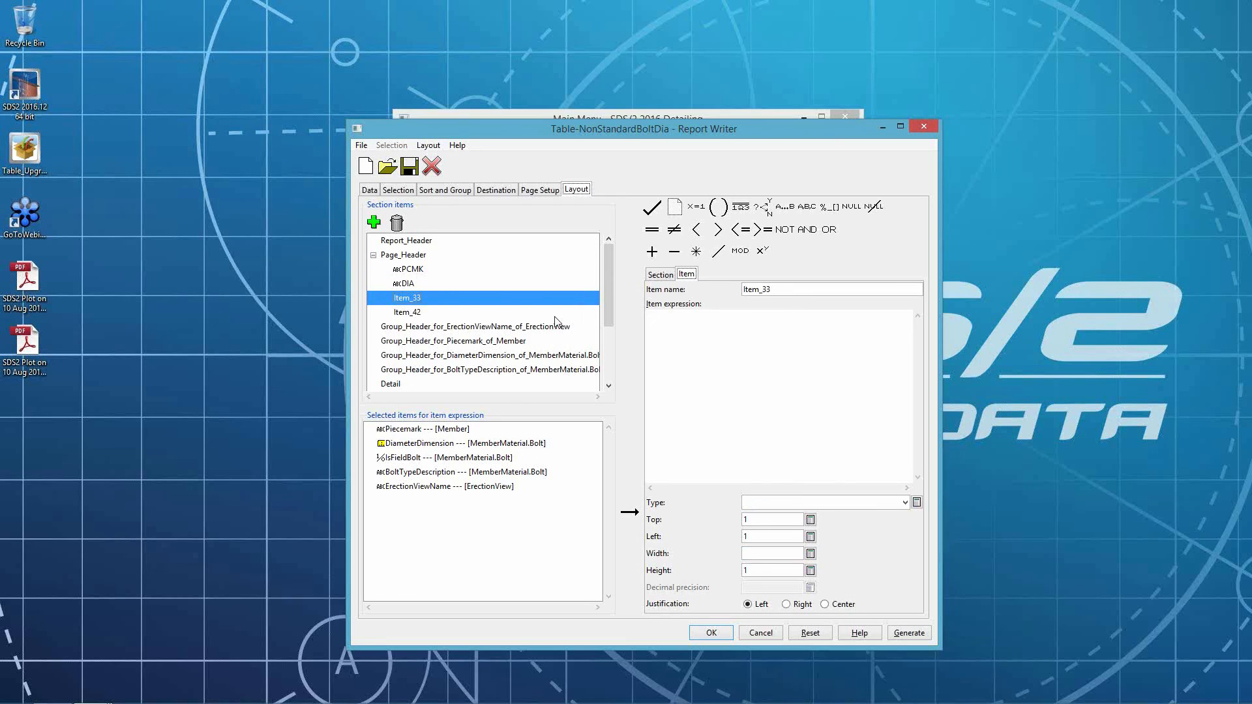
pyautogui.doubleClick(792, 297)
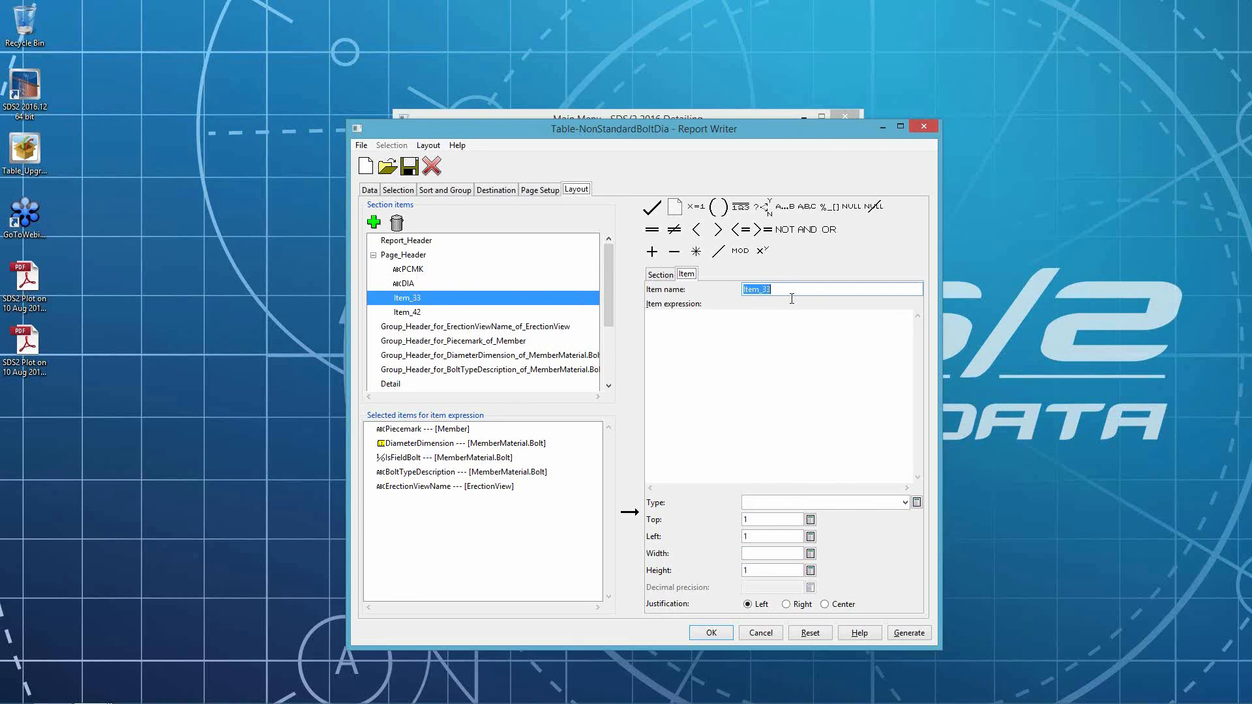
pyautogui.write('QYT')
pyautogui.press('BackSpace')
pyautogui.write('TY')
pyautogui.press('Tab')
pyautogui.write('"QTY"')
pyautogui.press('Tab')
pyautogui.press('Tab')
pyautogui.click(809, 536)
pyautogui.doubleClick(785, 553)
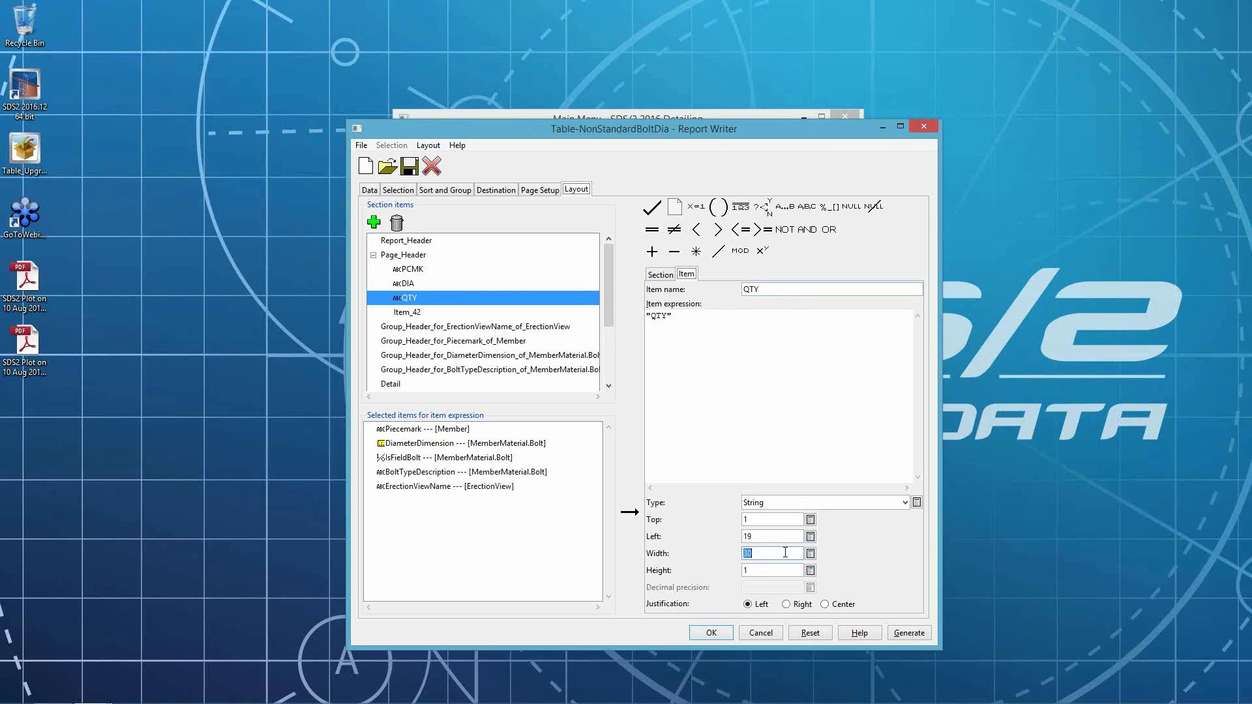
# - Define the fourth page header item as TYPE with expression "TYPE", String type, left 25 and width 9
pyautogui.click(426, 312)
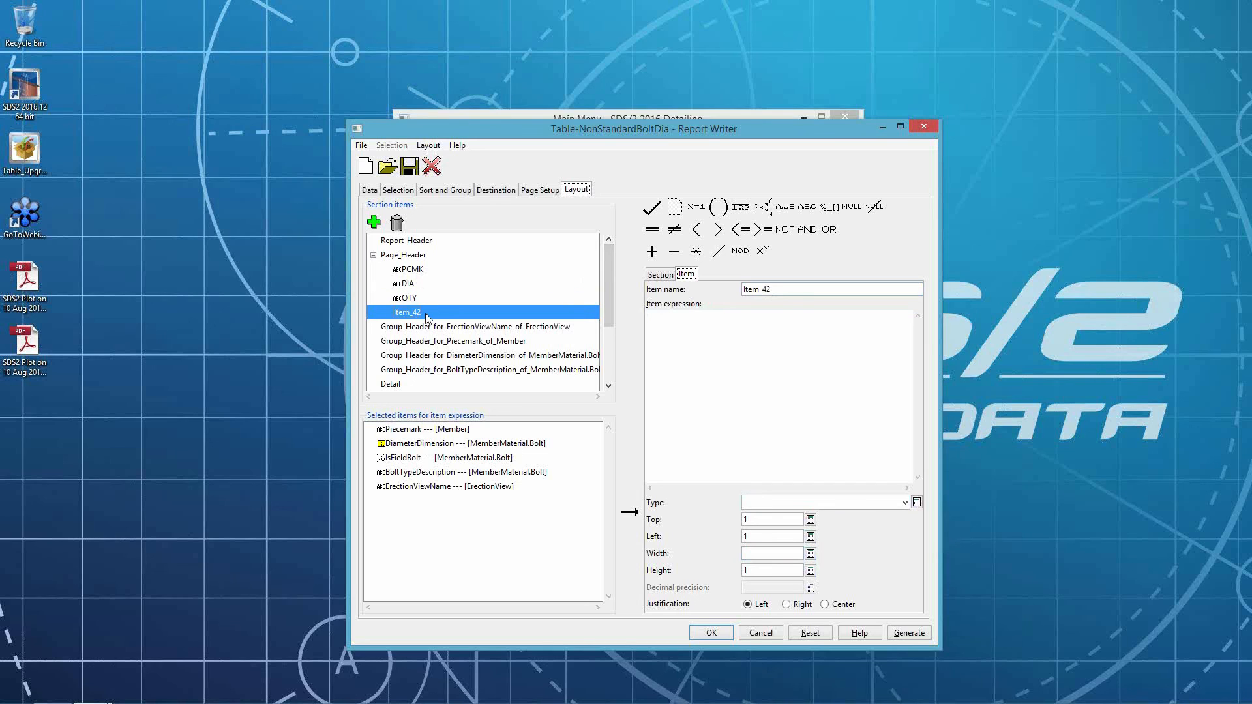
pyautogui.doubleClick(760, 289)
pyautogui.write('TYPE"TYPE"')
pyautogui.click(916, 502)
pyautogui.click(810, 537)
pyautogui.doubleClick(792, 549)
pyautogui.write('9')
# - Add four new items to the Group_Footer_for_Piecemark_of_Member section
pyautogui.moveTo(612, 293); pyautogui.dragTo(603, 348)
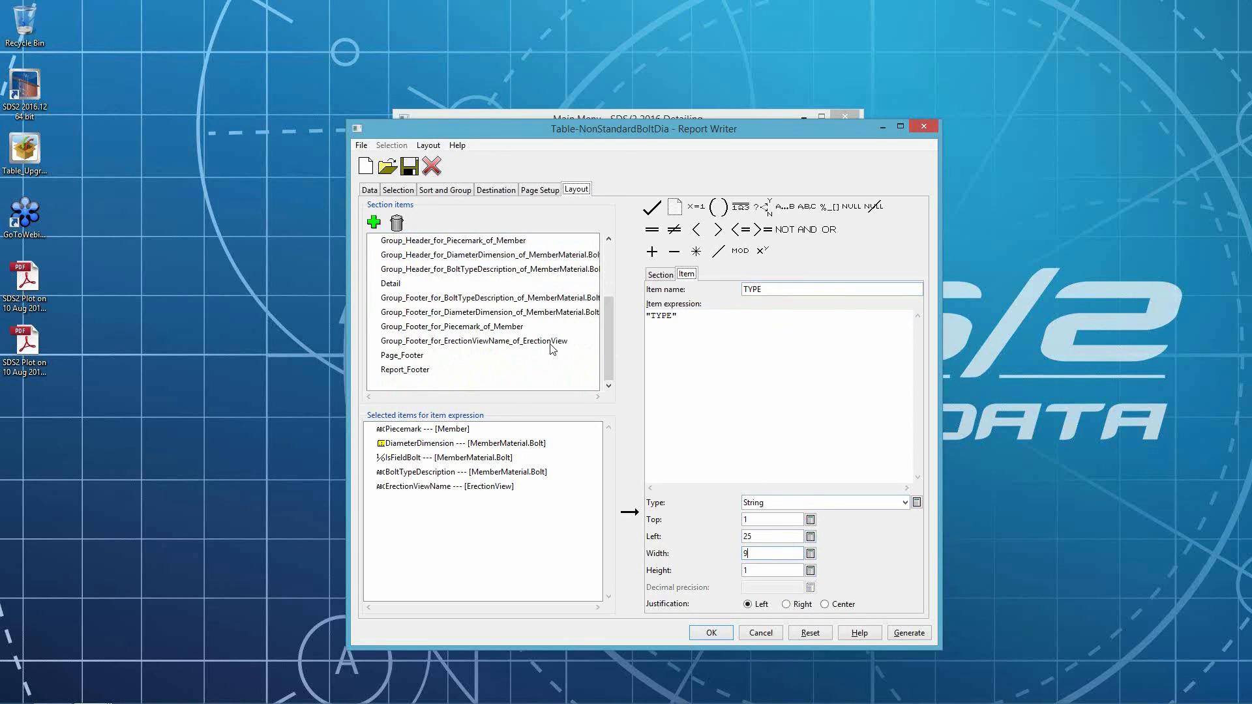
pyautogui.click(394, 329)
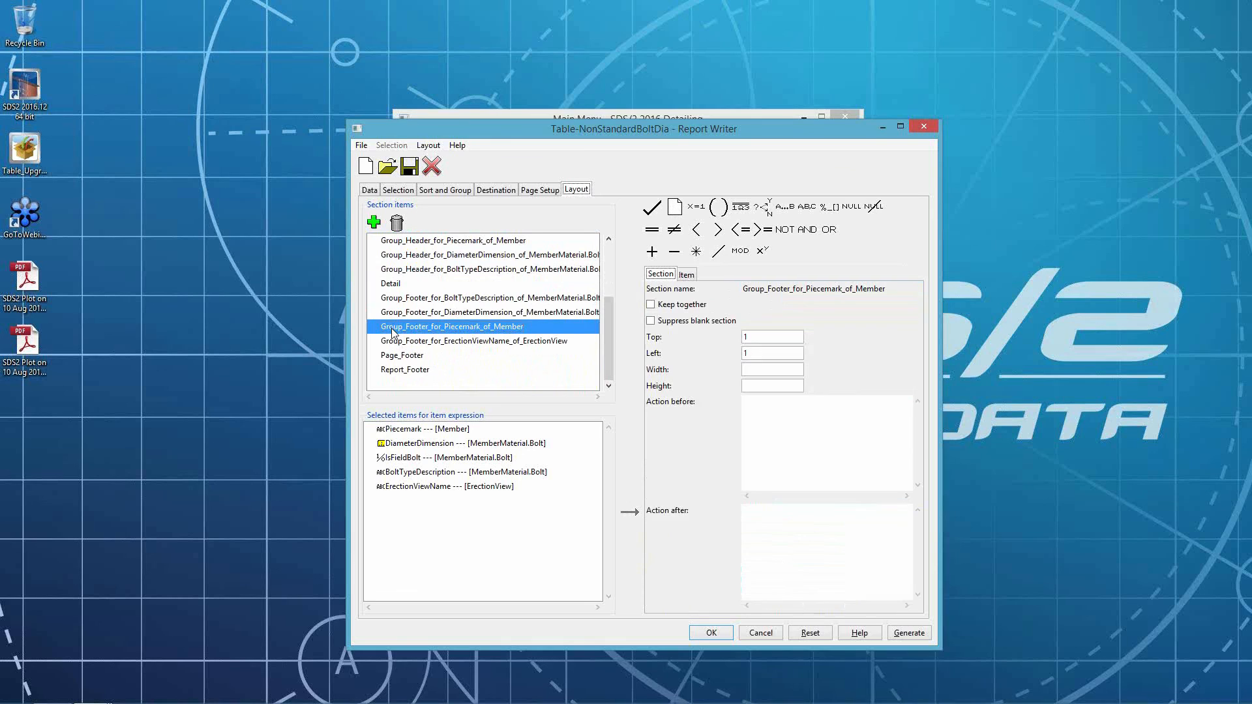
pyautogui.click(373, 223)
pyautogui.click(375, 223)
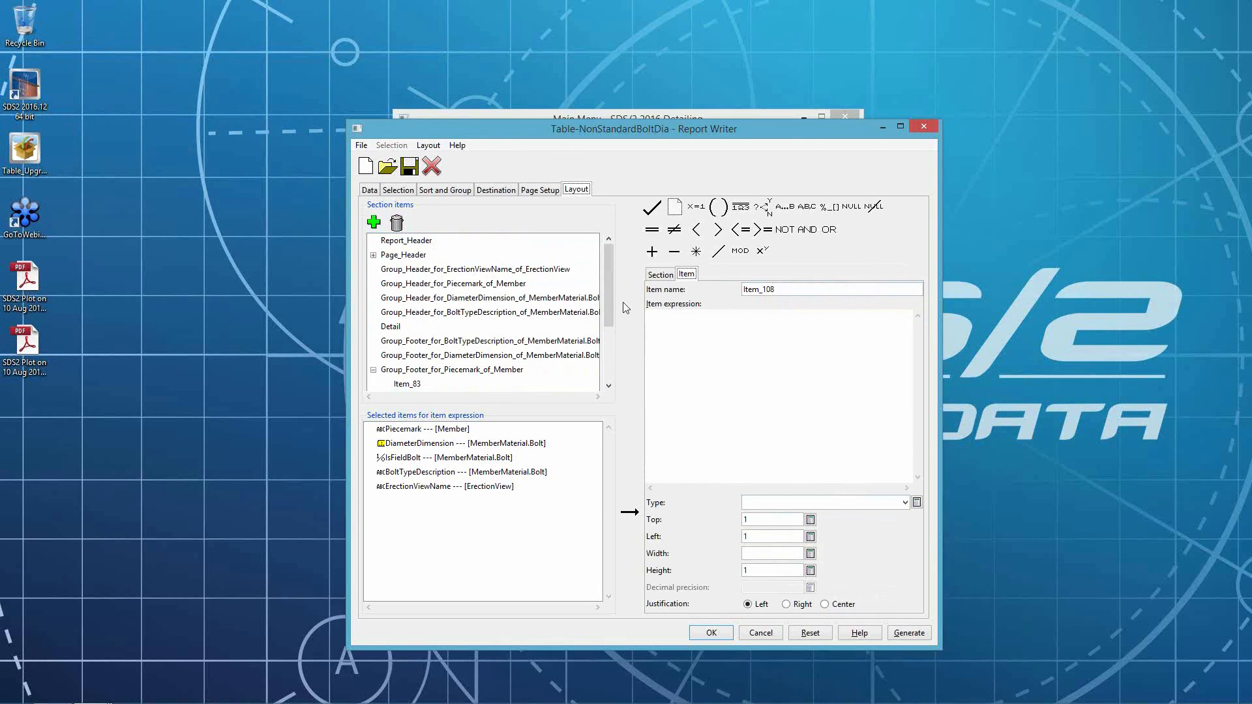
pyautogui.scroll(-3, 608, 327)
# - Name the first Piecemark footer item PCMK with the expression Member.Piecemark
pyautogui.click(407, 312)
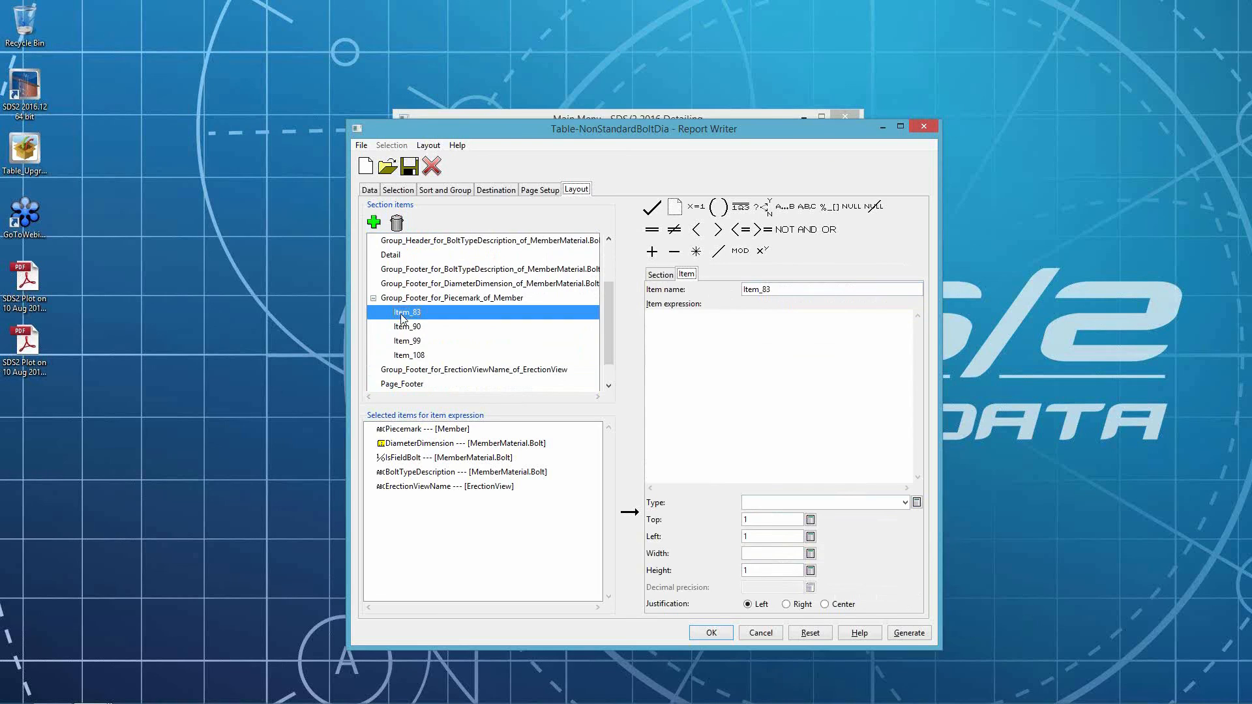
pyautogui.doubleClick(807, 288)
pyautogui.write('PCMK')
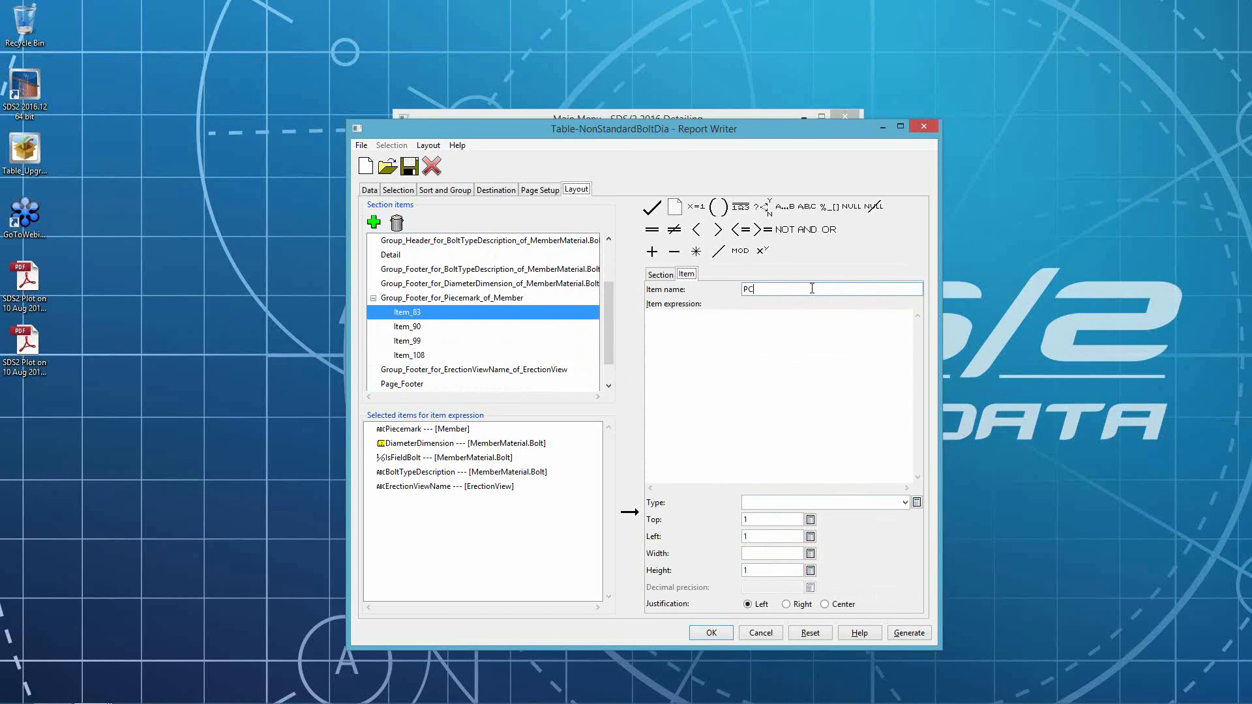
pyautogui.press('Tab')
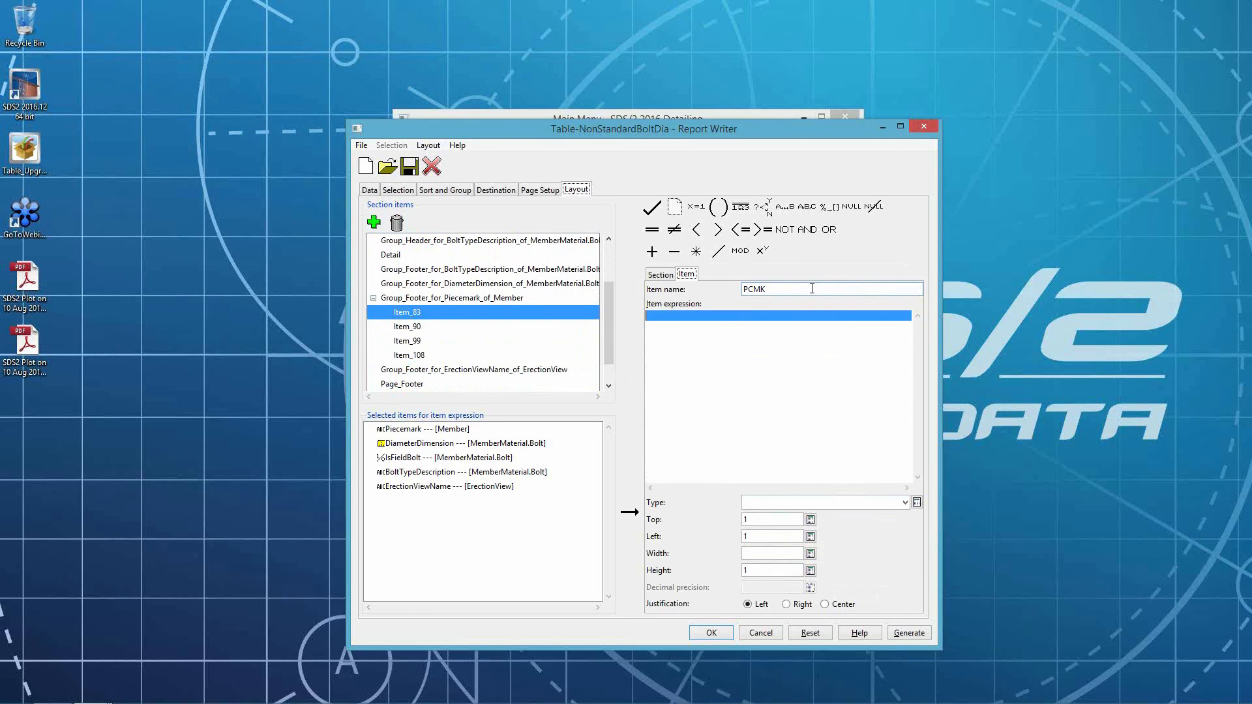
pyautogui.doubleClick(406, 429)
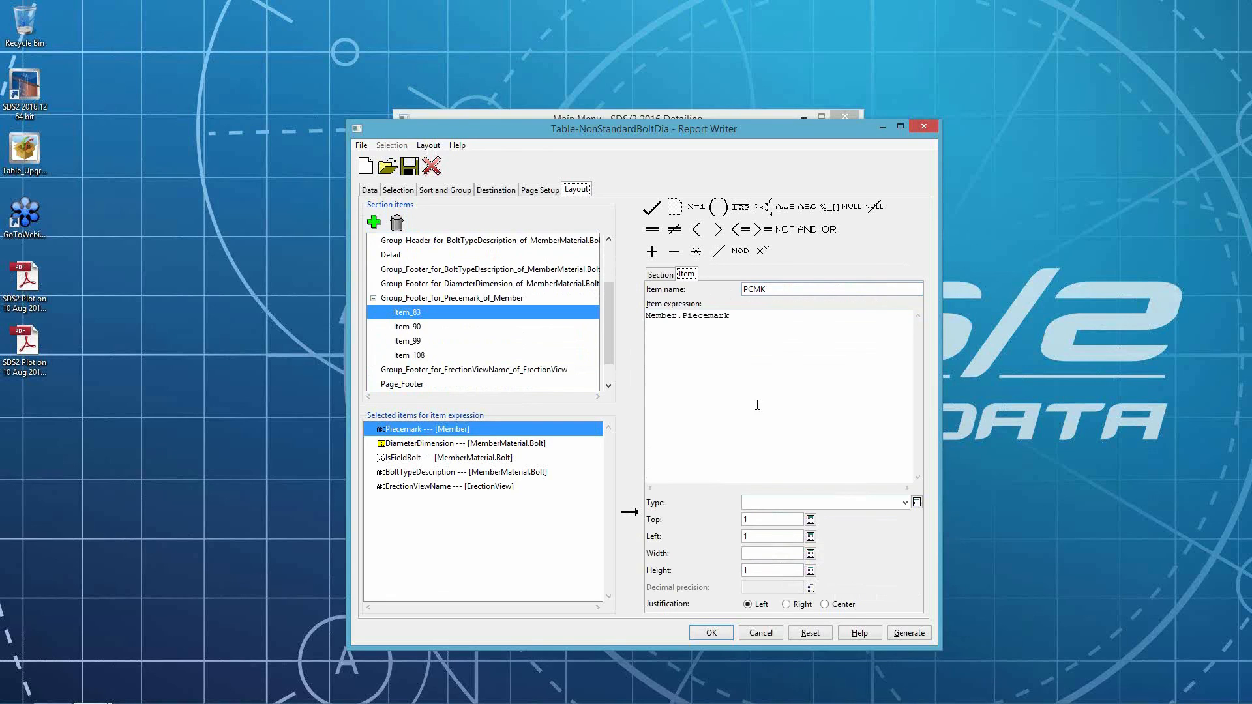
# - Set the PCMK footer item's width to 10
pyautogui.click(778, 339)
pyautogui.press('Tab')
pyautogui.press('Tab')
pyautogui.press('Tab')
pyautogui.press('Tab')
pyautogui.write('10')
# - Name the second Piecemark footer item DIA with expression MemberMaterial.Bolt.DiameterDimension and left position 12
pyautogui.click(409, 326)
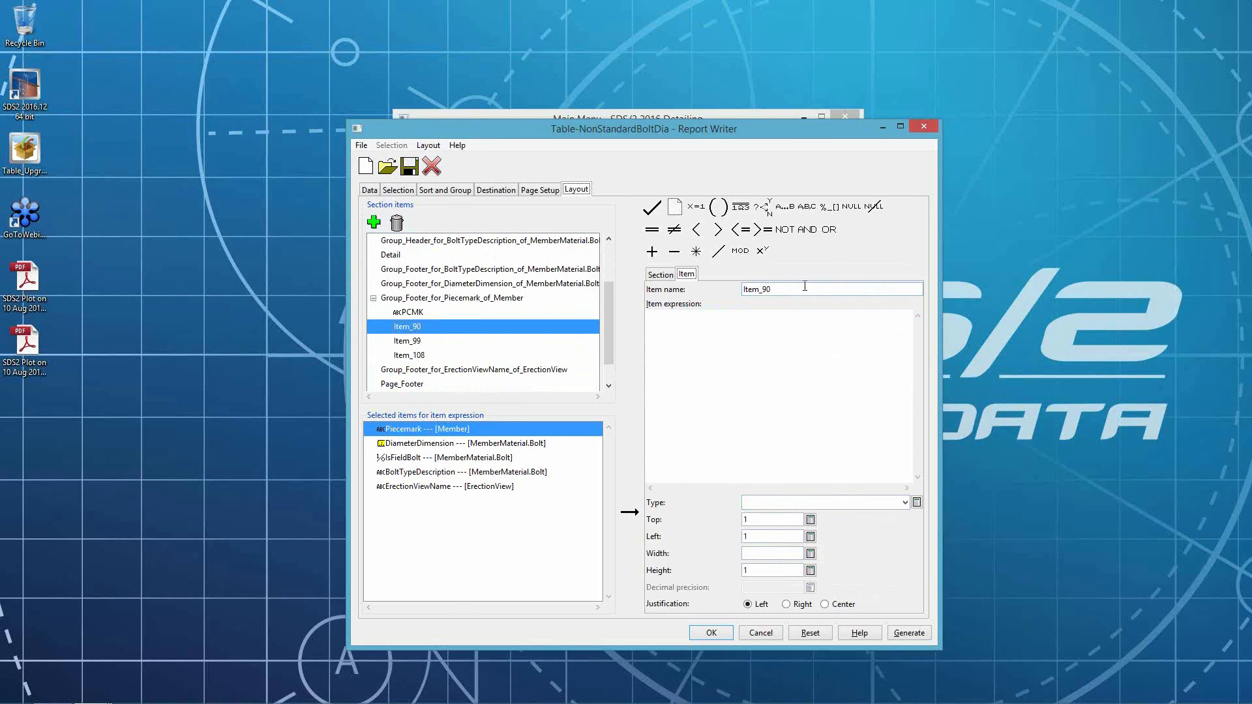
pyautogui.doubleClick(783, 289)
pyautogui.write('DIA')
pyautogui.press('Tab')
pyautogui.doubleClick(413, 446)
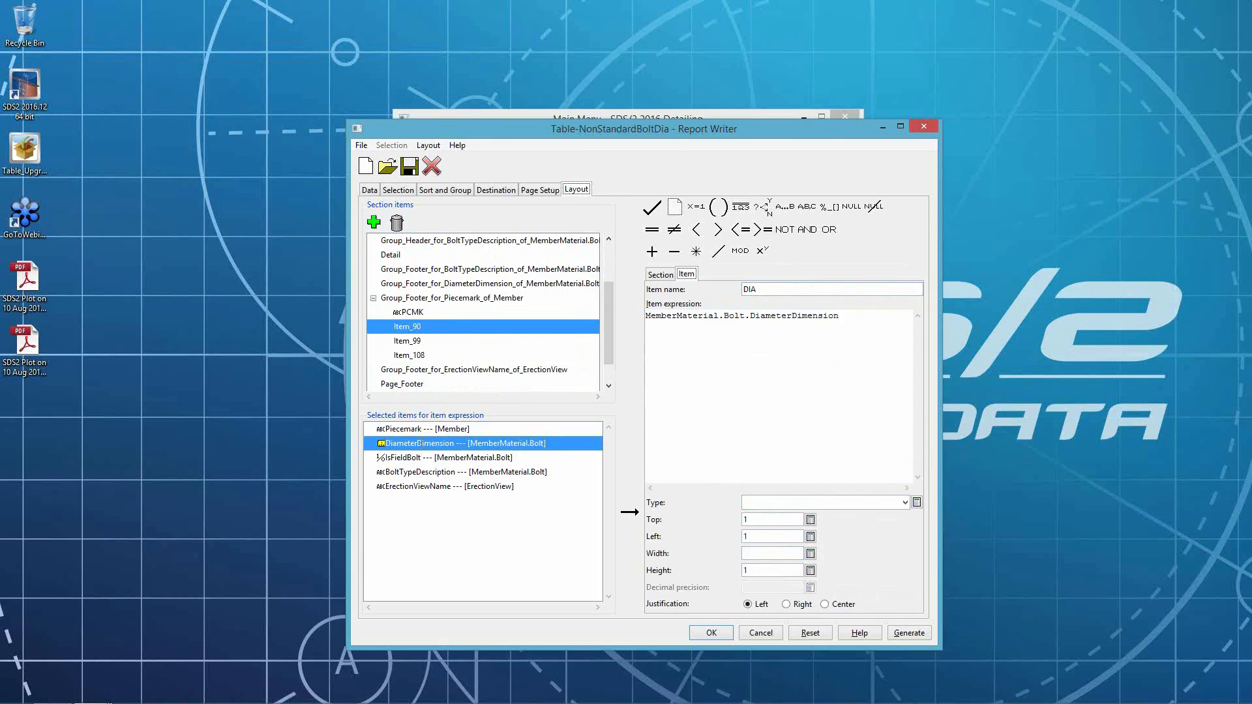
pyautogui.press('Tab')
pyautogui.write('2')
pyautogui.press('Tab')
# - Name the third footer item QTY with the expression TOTAL( 1 "Detail" ) and adjust its position settings
pyautogui.click(416, 344)
pyautogui.doubleClick(792, 291)
pyautogui.write('QTY')
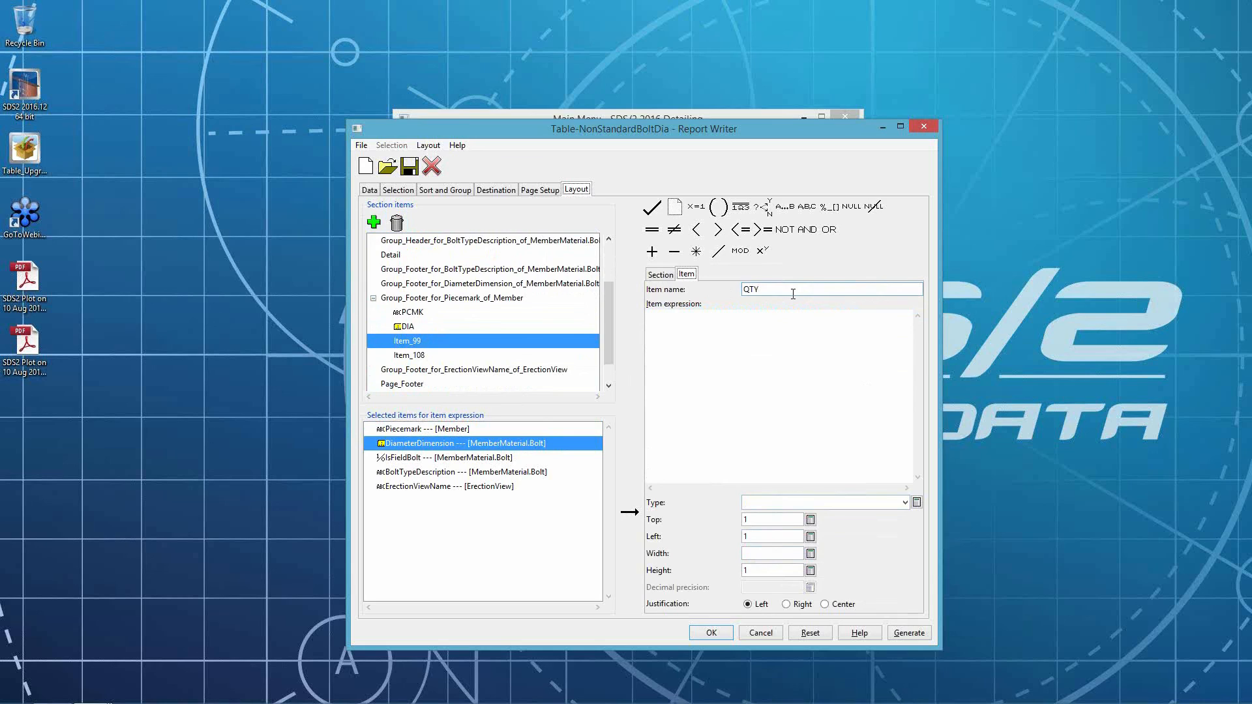
pyautogui.press('Tab')
pyautogui.click(740, 207)
pyautogui.click(688, 317)
pyautogui.press('BackSpace')
pyautogui.write('1')
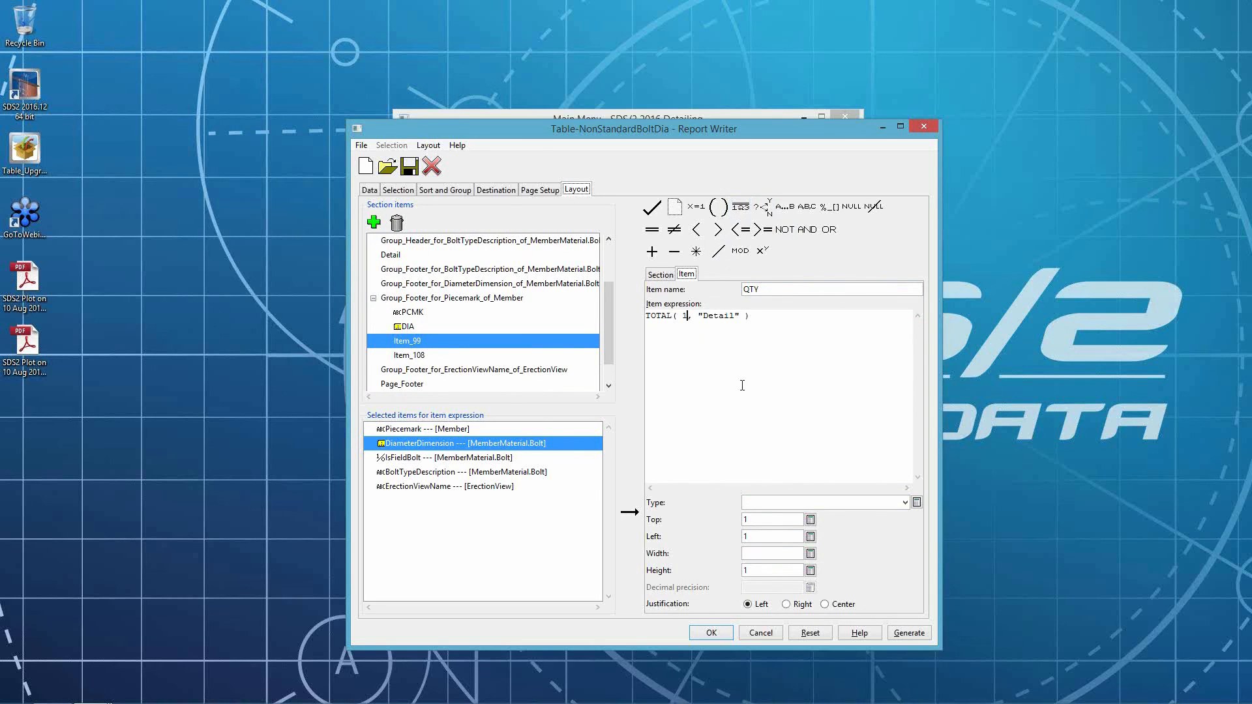
pyautogui.click(807, 550)
pyautogui.click(814, 538)
pyautogui.doubleClick(769, 555)
# - Name the fourth footer item TYPE with expression MemberMaterial.Bolt.BoltTypeDescription, String type, left 25 and width 9
pyautogui.click(409, 356)
pyautogui.doubleClick(776, 289)
pyautogui.write('TYPE')
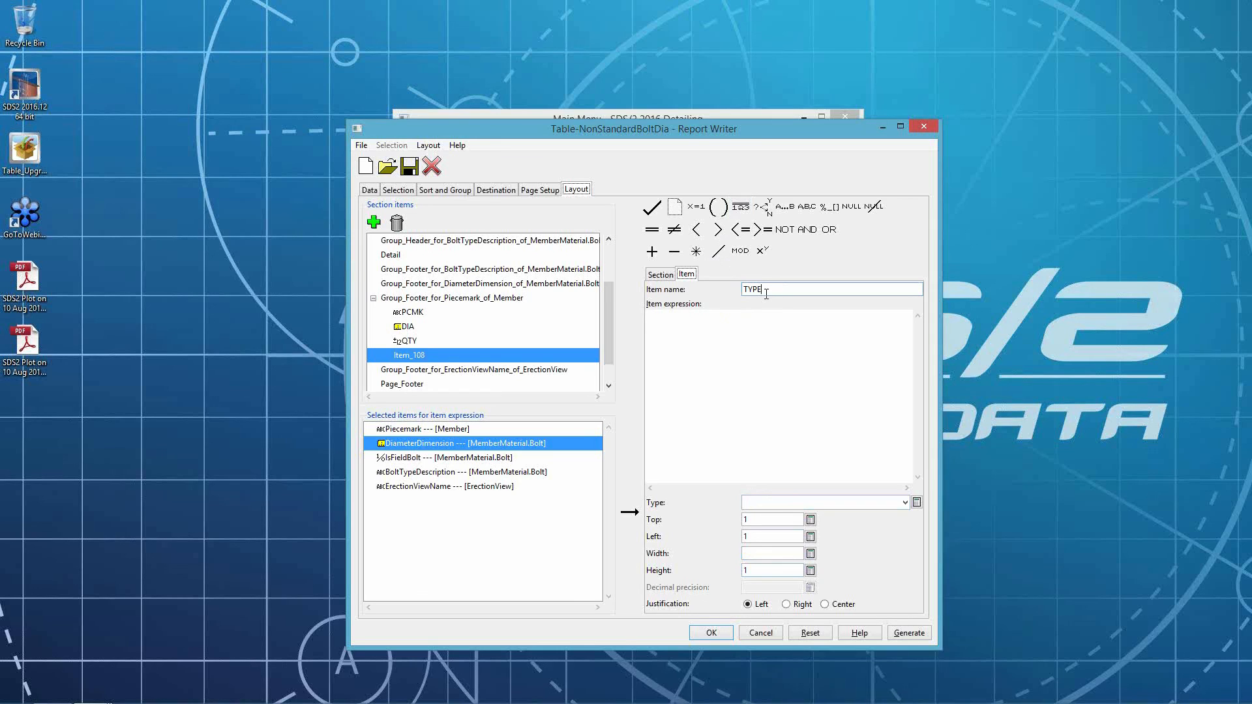
pyautogui.doubleClick(489, 472)
pyautogui.click(766, 504)
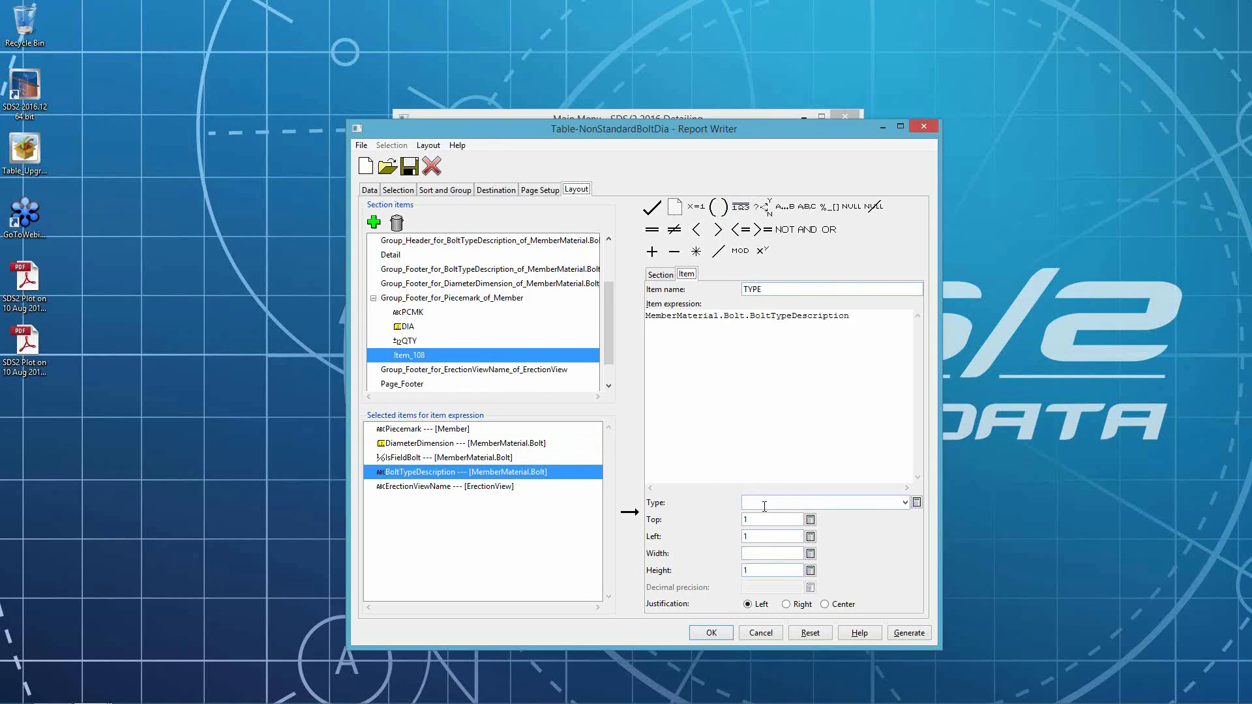
pyautogui.press('Tab')
pyautogui.doubleClick(803, 536)
pyautogui.write('25')
pyautogui.doubleClick(770, 554)
pyautogui.write('9')
pyautogui.press('Tab')
# - Review the settings of the four Piecemark footer items PCMK, DIA, QTY and TYPE
pyautogui.click(409, 313)
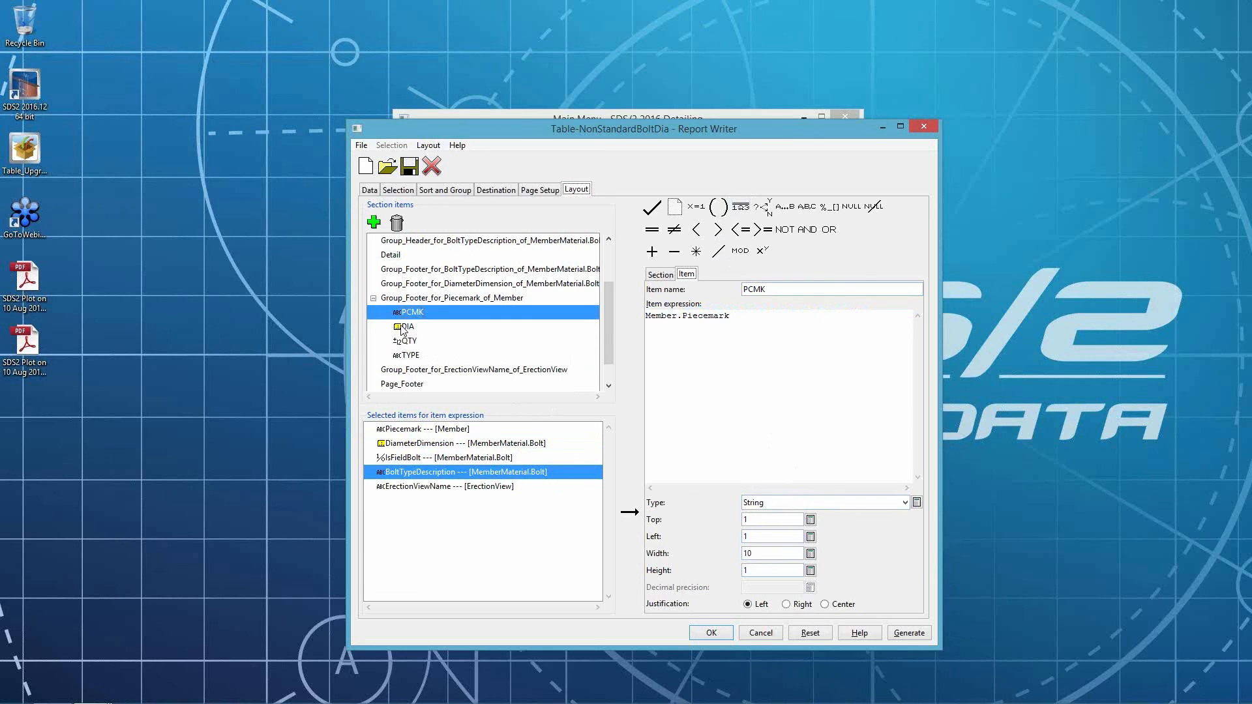
pyautogui.click(403, 329)
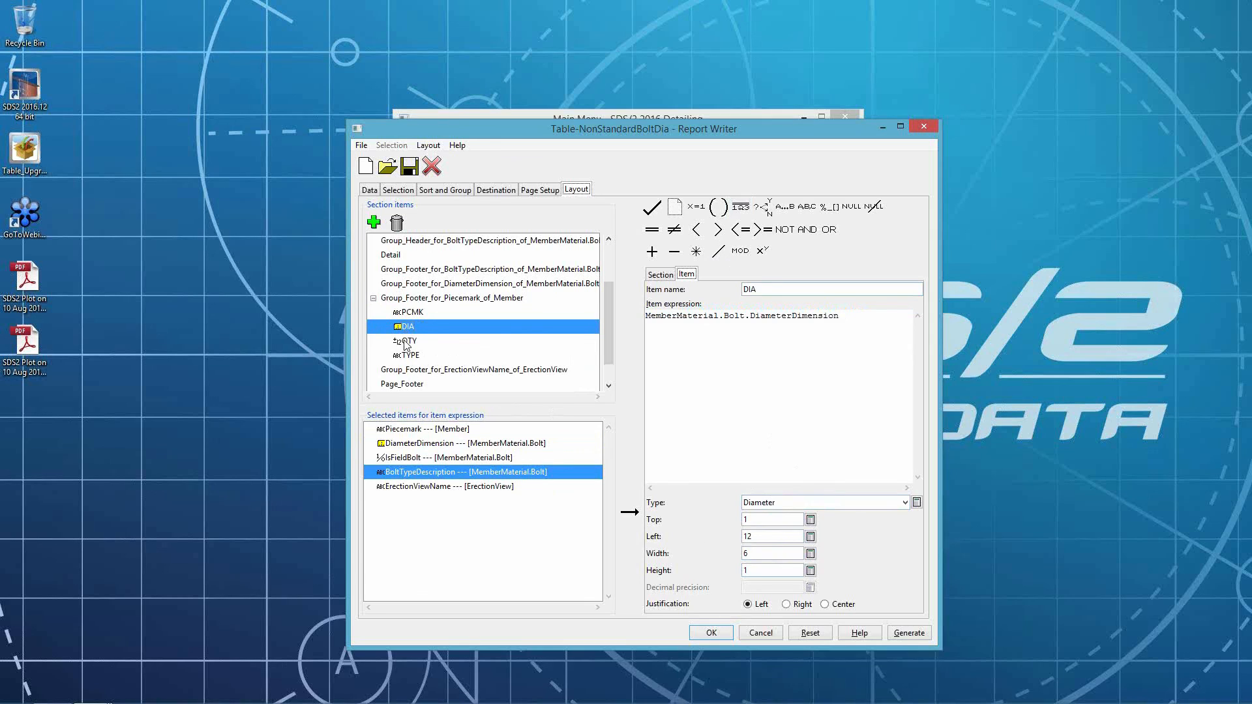
pyautogui.click(407, 342)
pyautogui.click(413, 357)
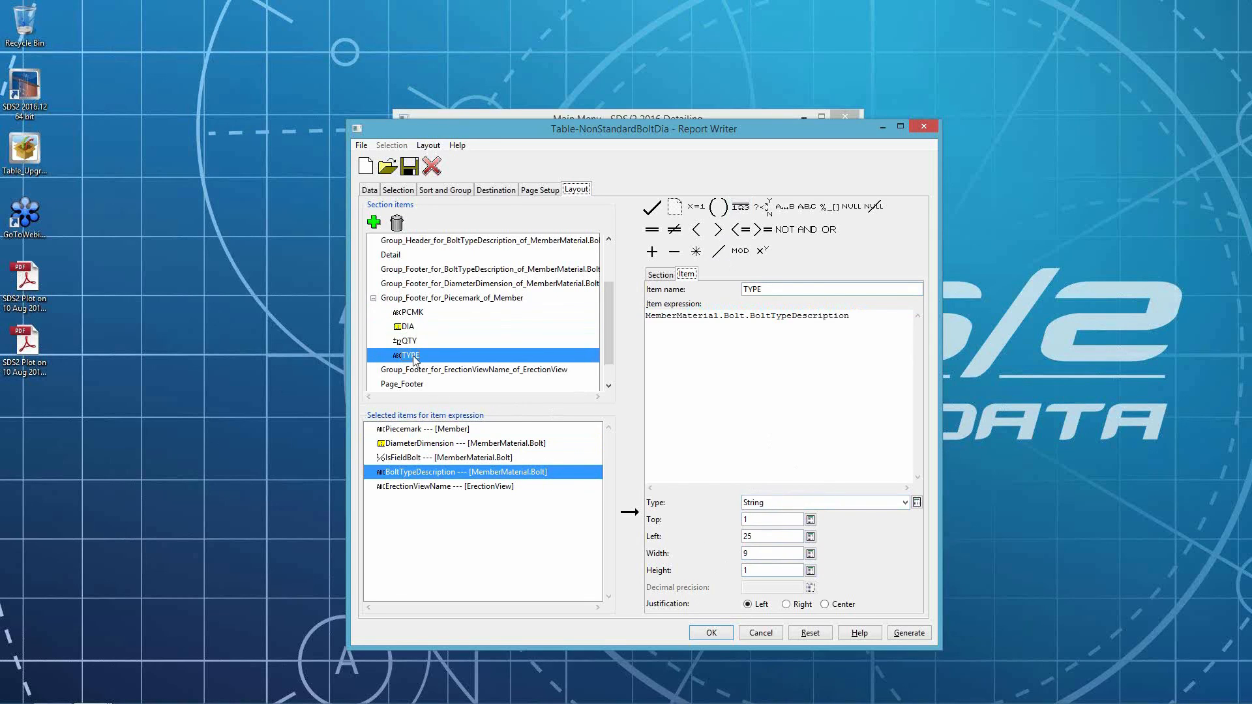
# - Set the export report column start positions to 1, 12, 19 and 25
pyautogui.click(497, 190)
pyautogui.click(529, 331)
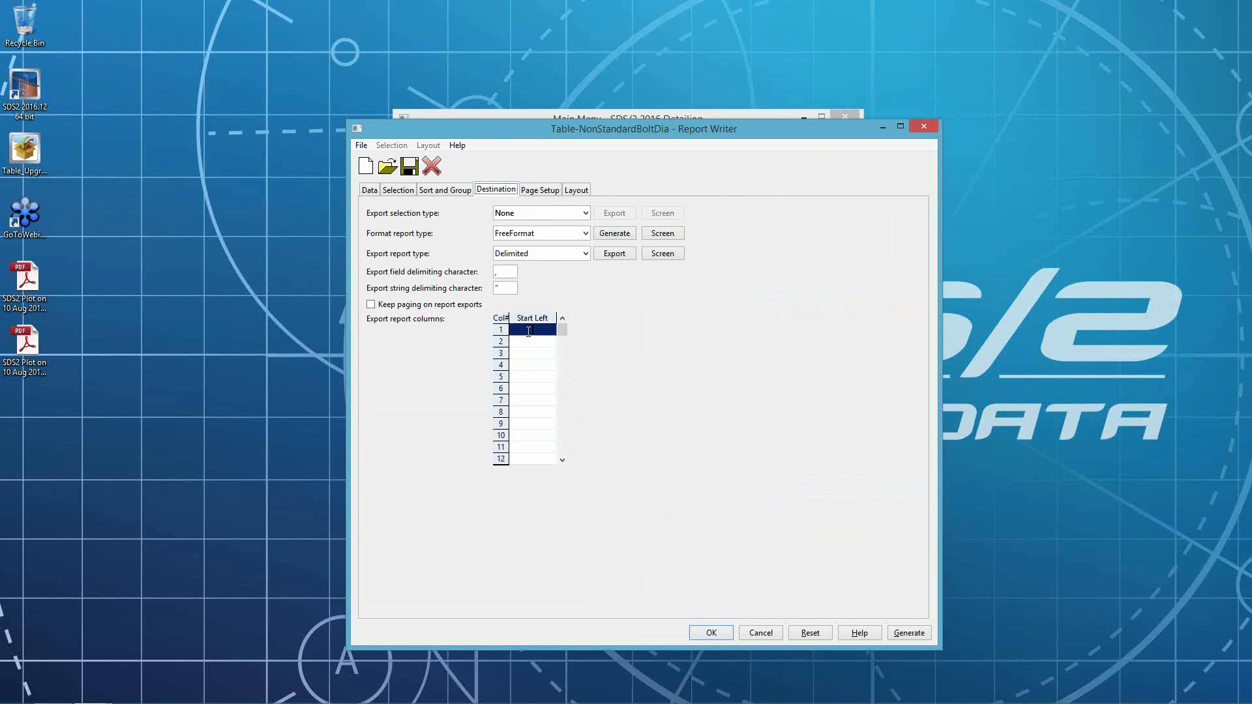
pyautogui.click(529, 332)
pyautogui.click(530, 341)
pyautogui.write('2')
pyautogui.click(538, 354)
pyautogui.write('19')
pyautogui.press('Return')
pyautogui.write('25')
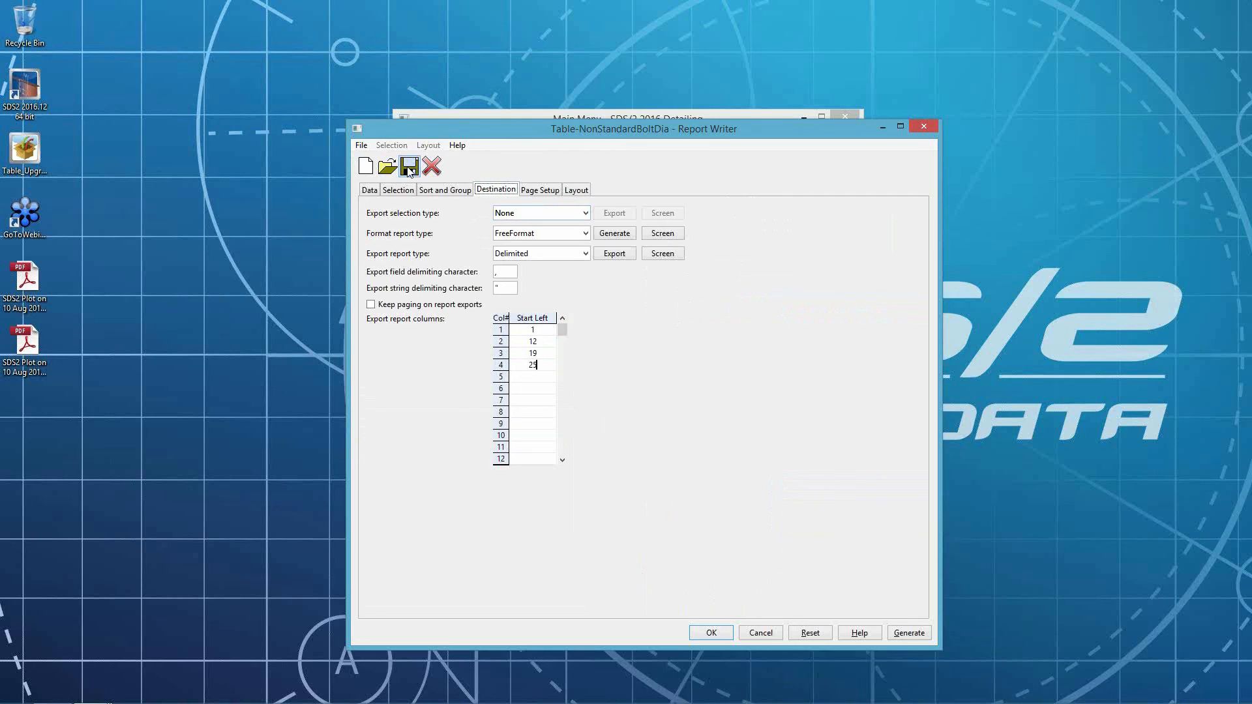
# - Switch to the Drawing Editor and open erection sheet E1 without saving the current drawing
pyautogui.click(90, 690)
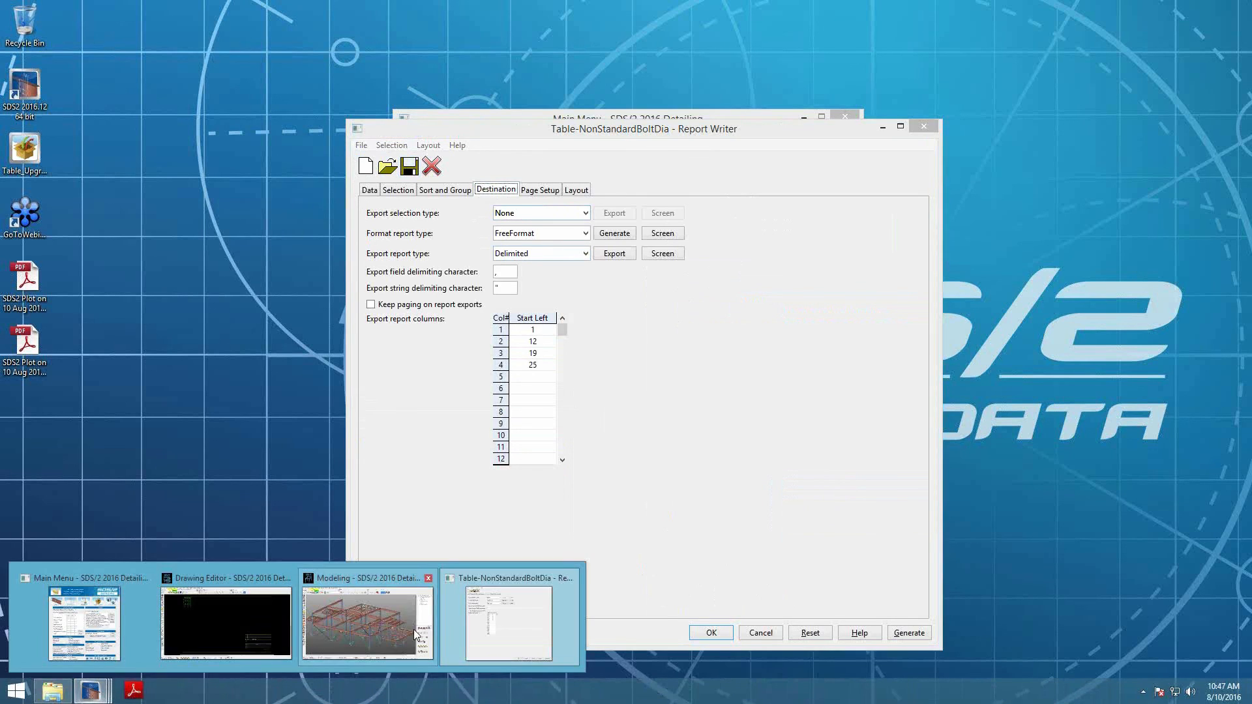
pyautogui.click(221, 623)
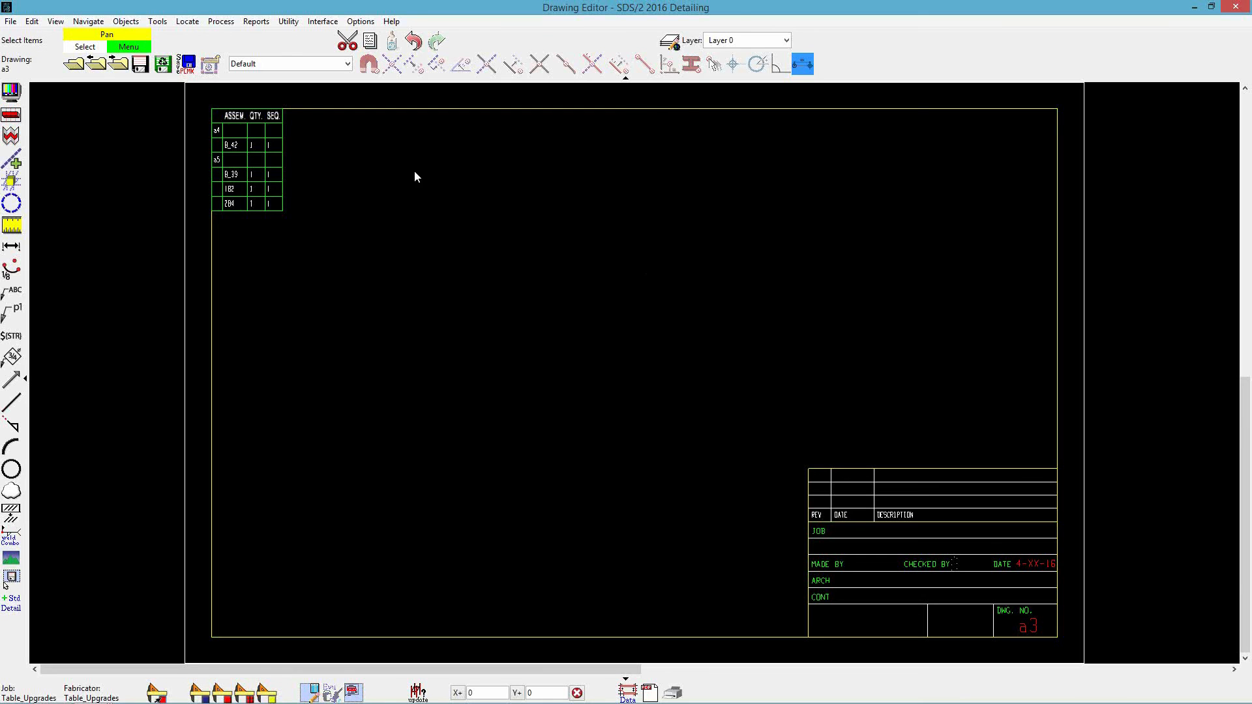
pyautogui.click(81, 69)
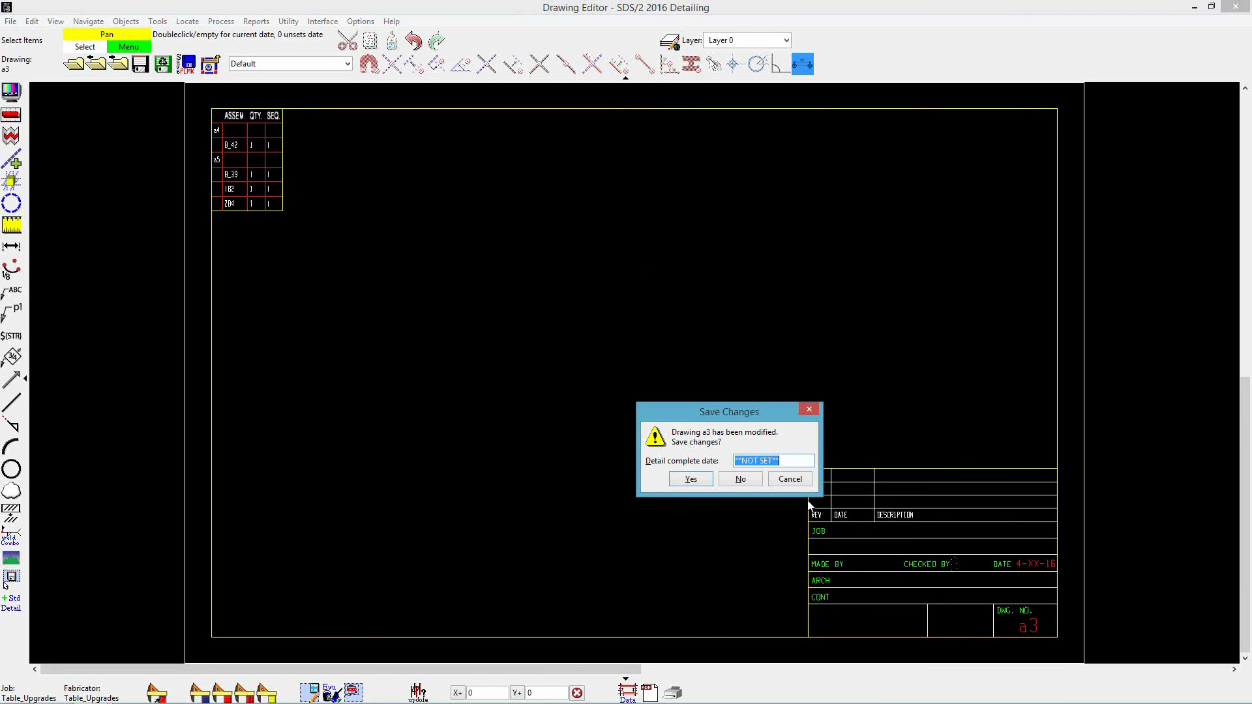
pyautogui.click(740, 481)
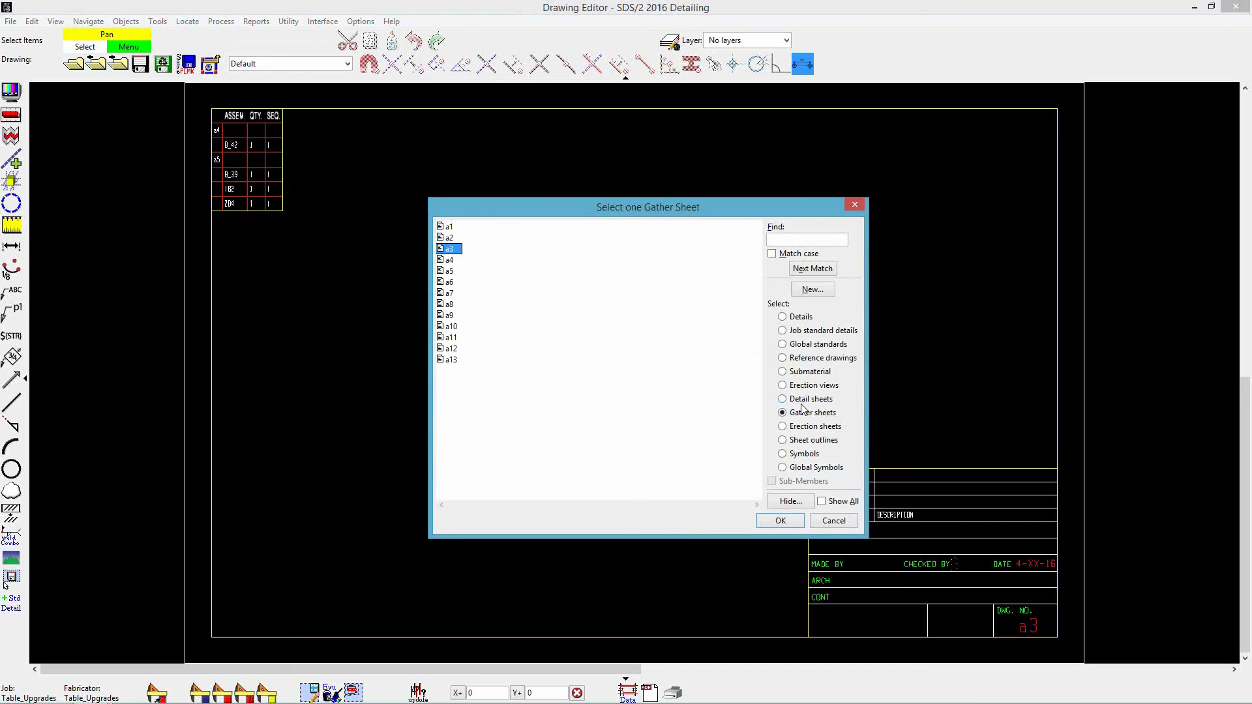
pyautogui.click(811, 427)
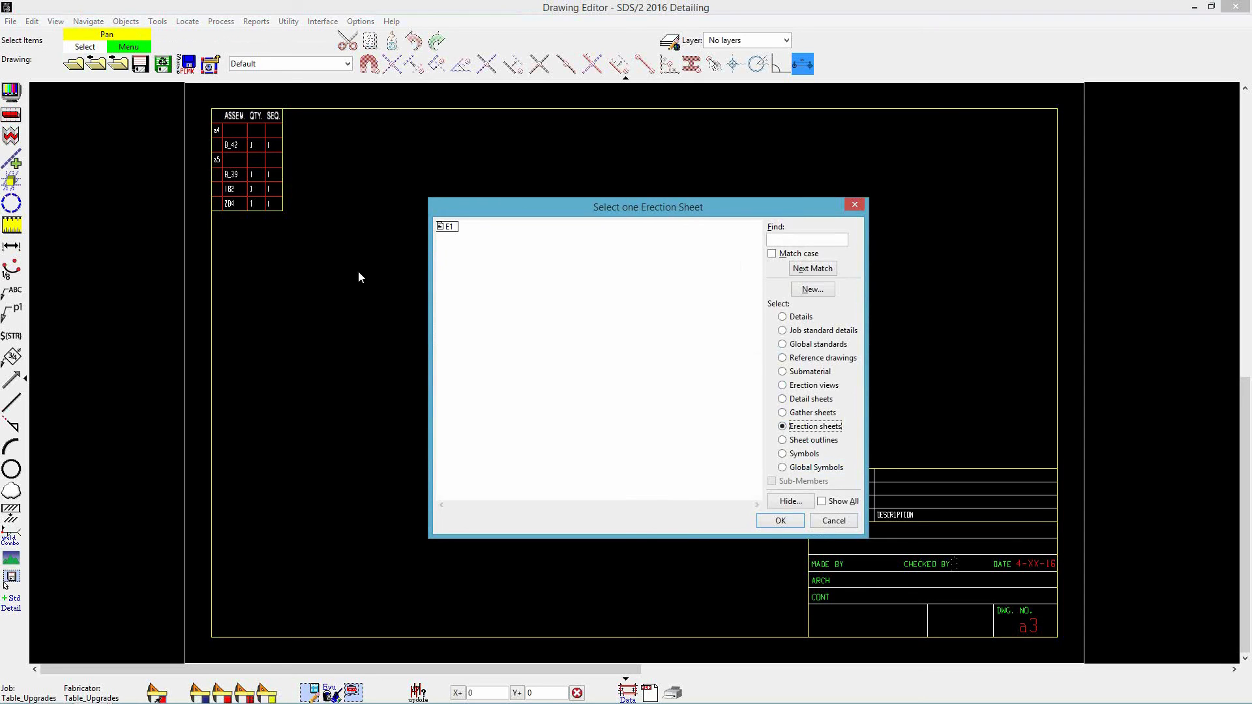
pyautogui.doubleClick(447, 227)
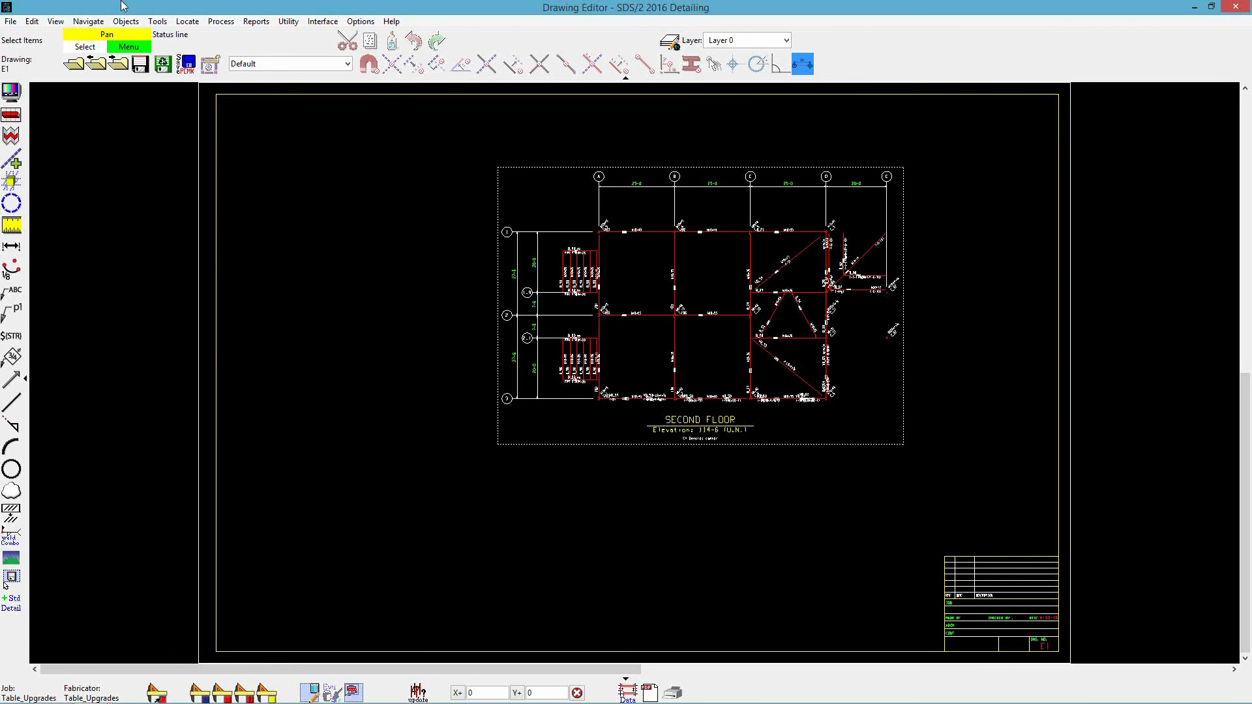
# - Add a table linked to the Report Writer report Table-NonStandardBoltDia
pyautogui.click(120, 23)
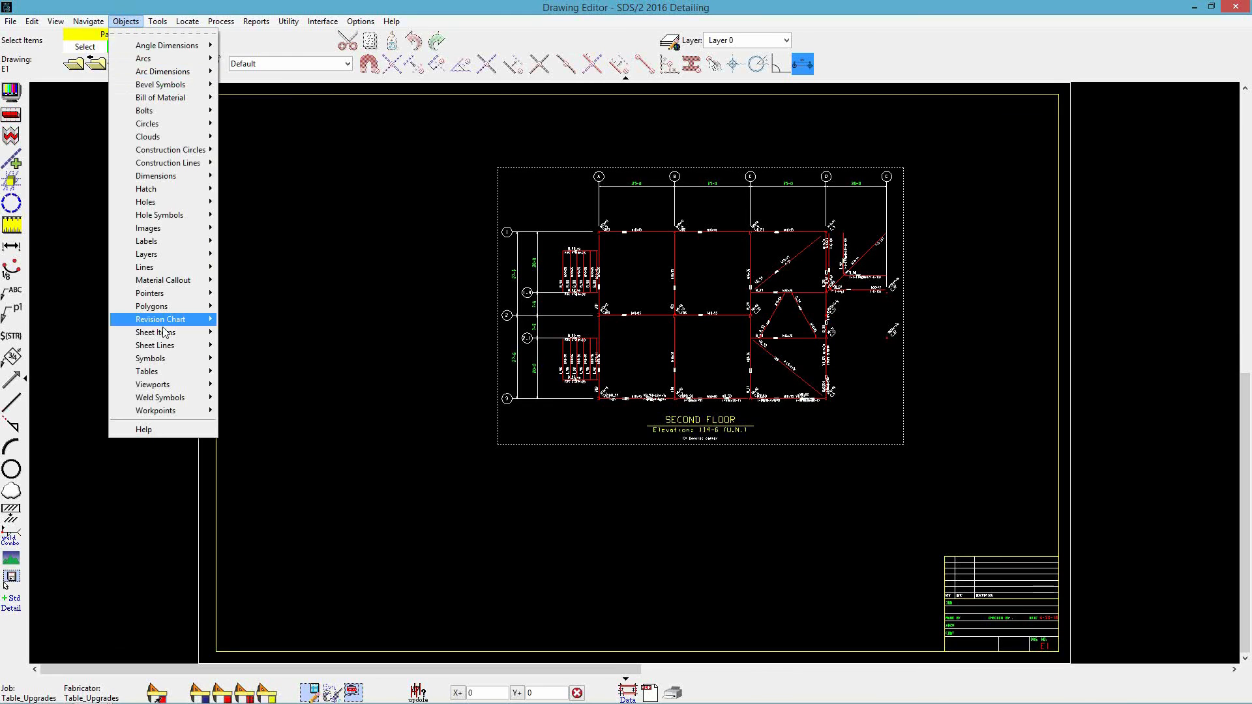
pyautogui.moveTo(166, 359)
pyautogui.click(247, 383)
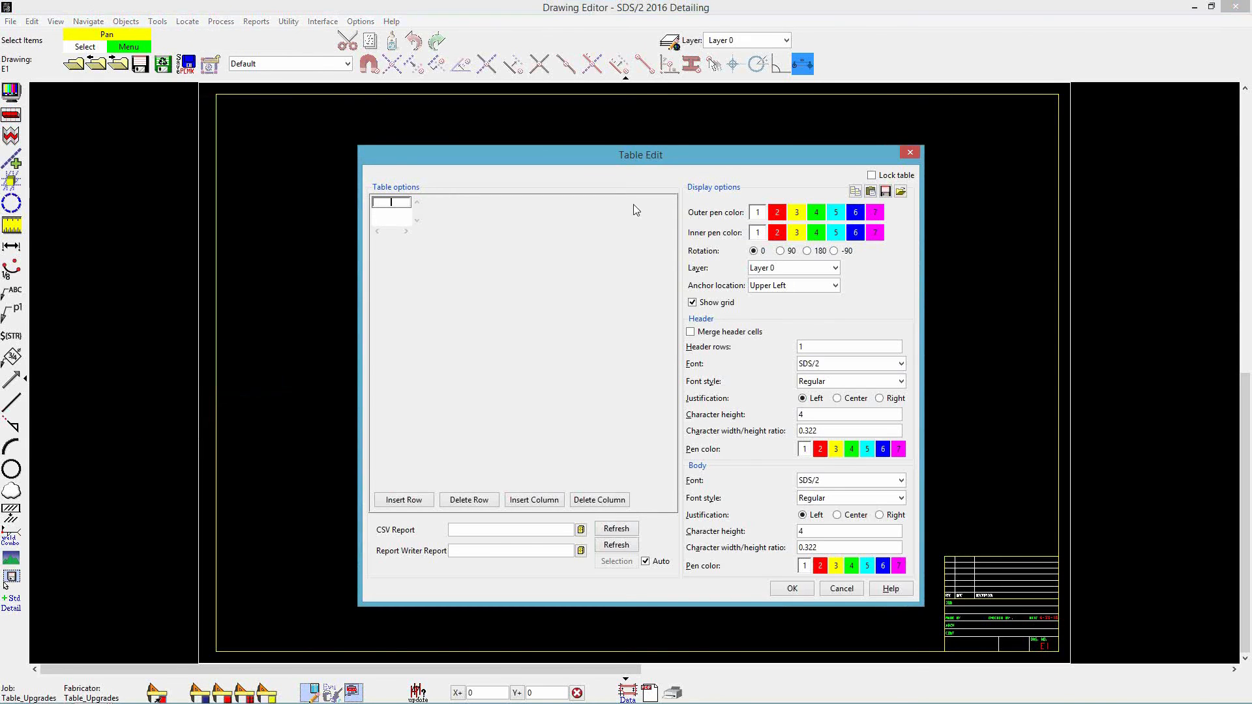
pyautogui.click(580, 551)
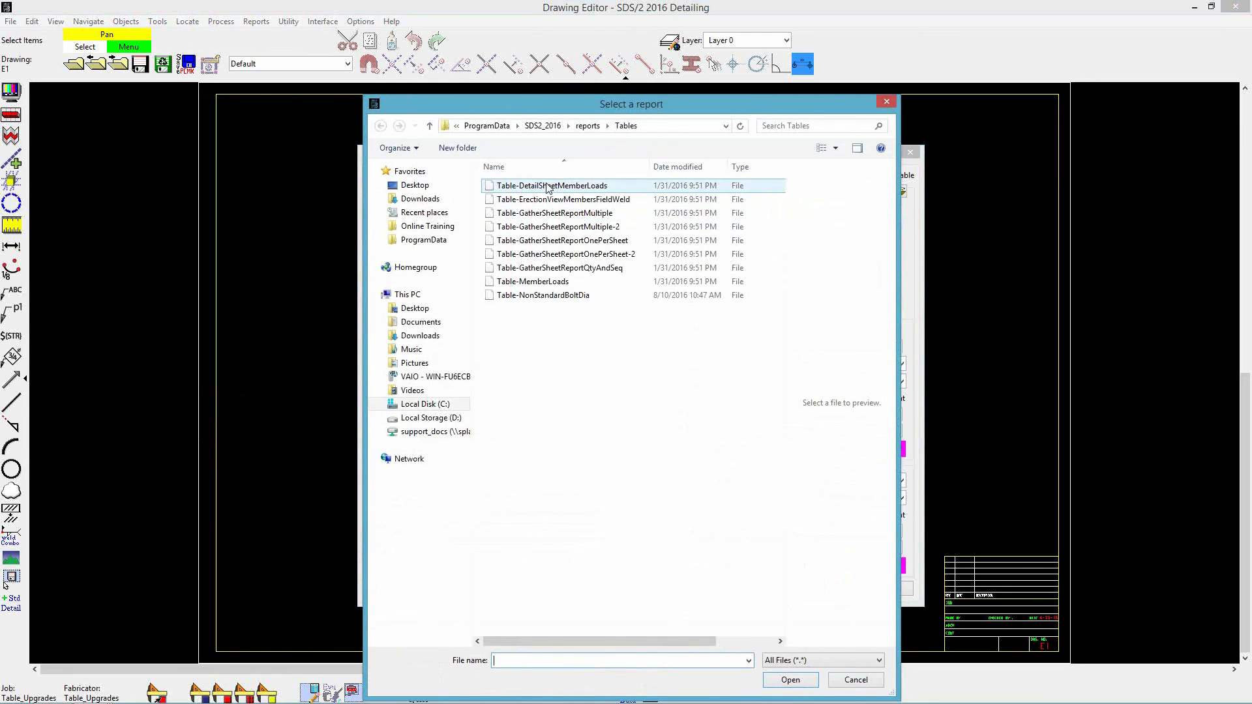
pyautogui.click(551, 296)
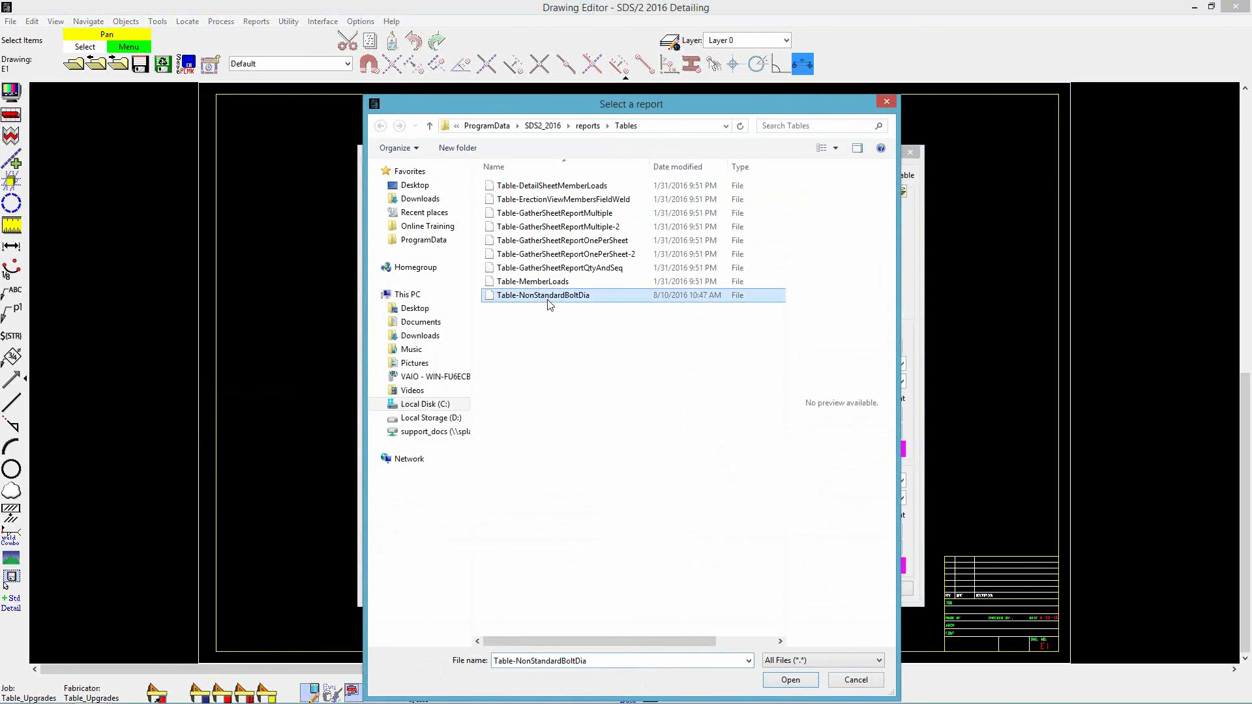
pyautogui.click(791, 682)
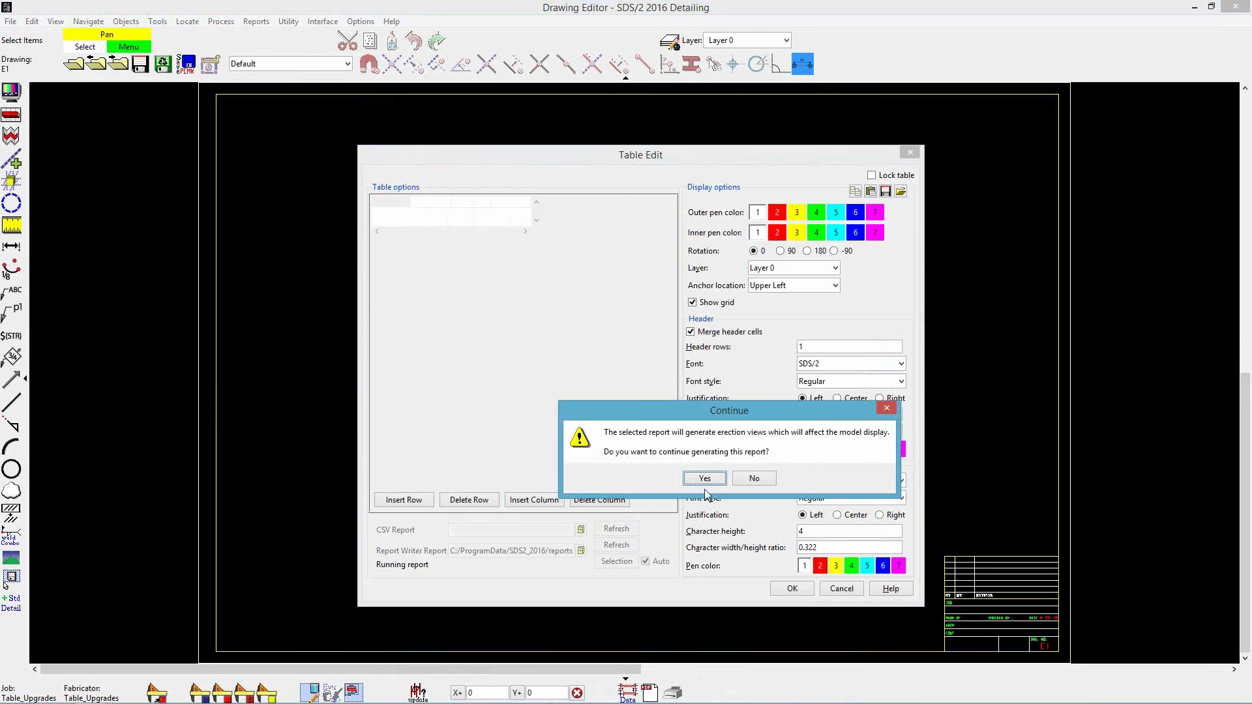
pyautogui.click(704, 479)
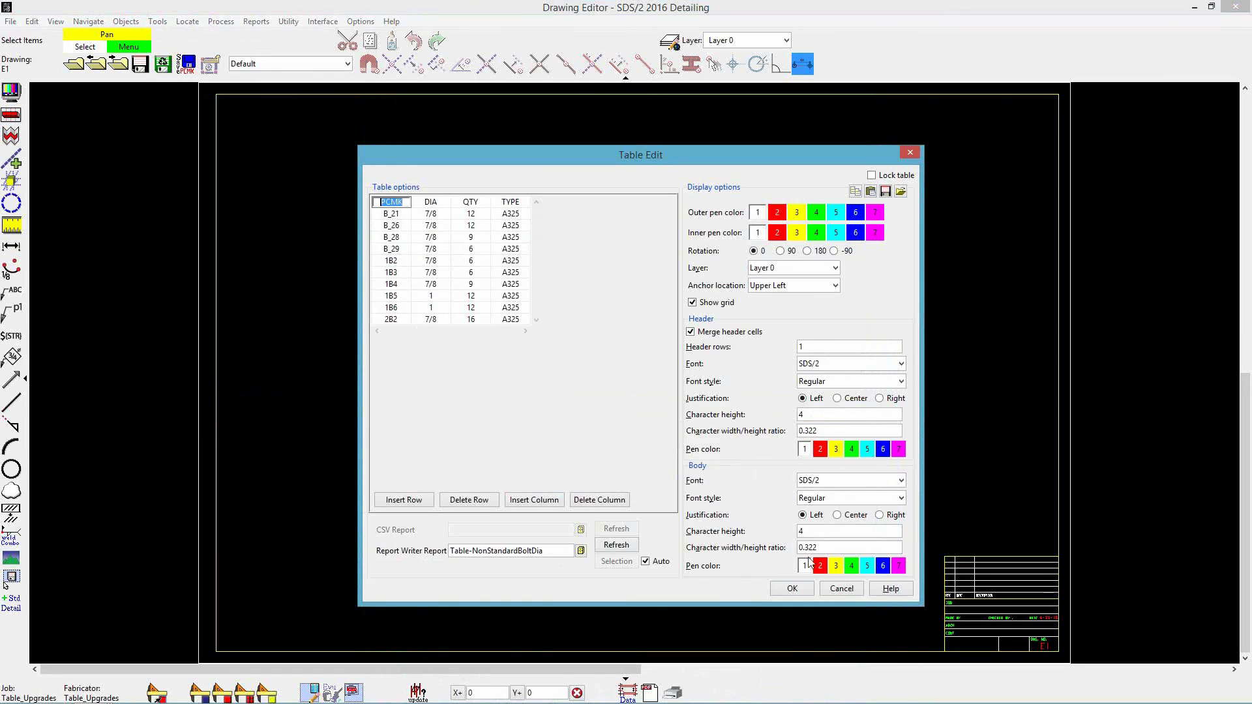
pyautogui.click(792, 589)
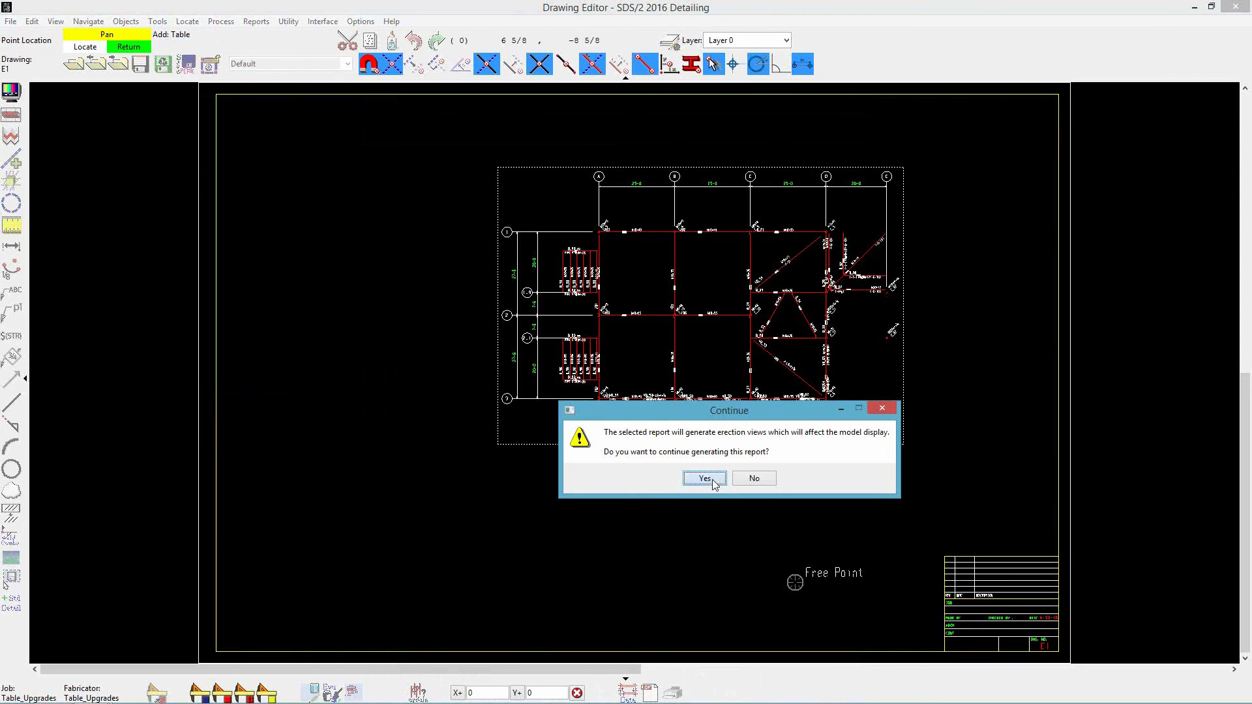
# - Place the bolt table near the sheet's upper-left corner
pyautogui.click(712, 480)
pyautogui.click(228, 105)
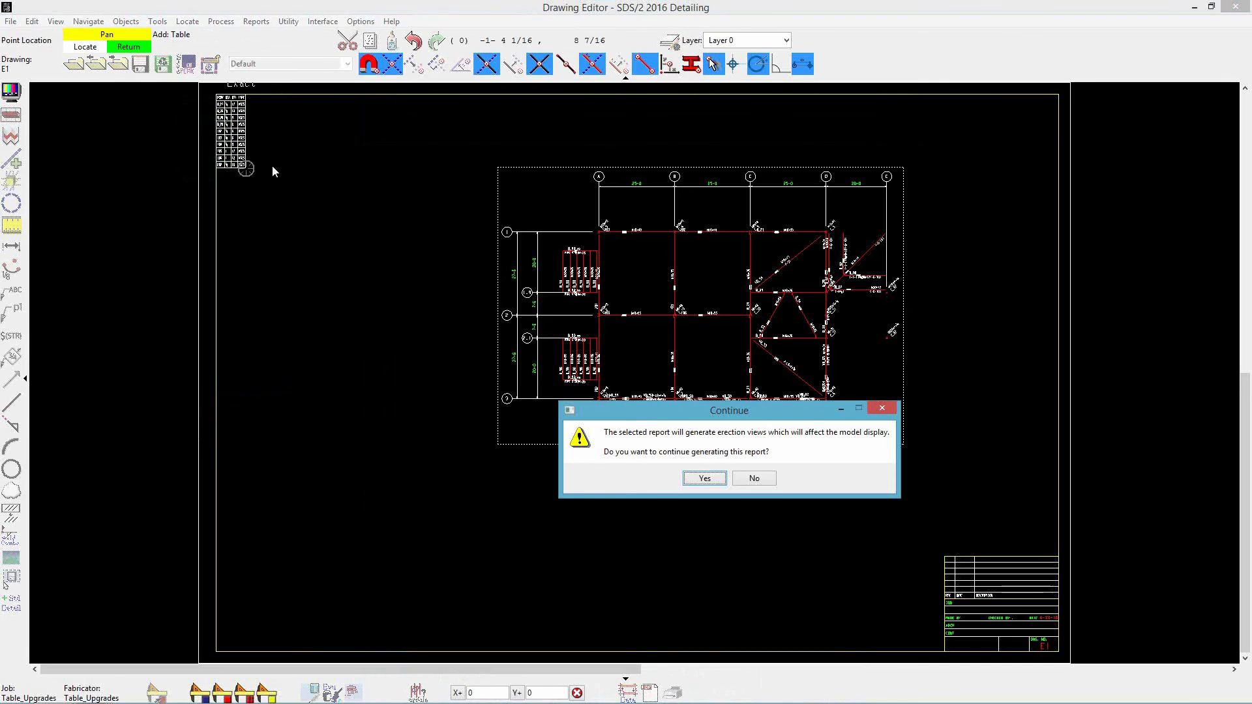
pyautogui.click(704, 478)
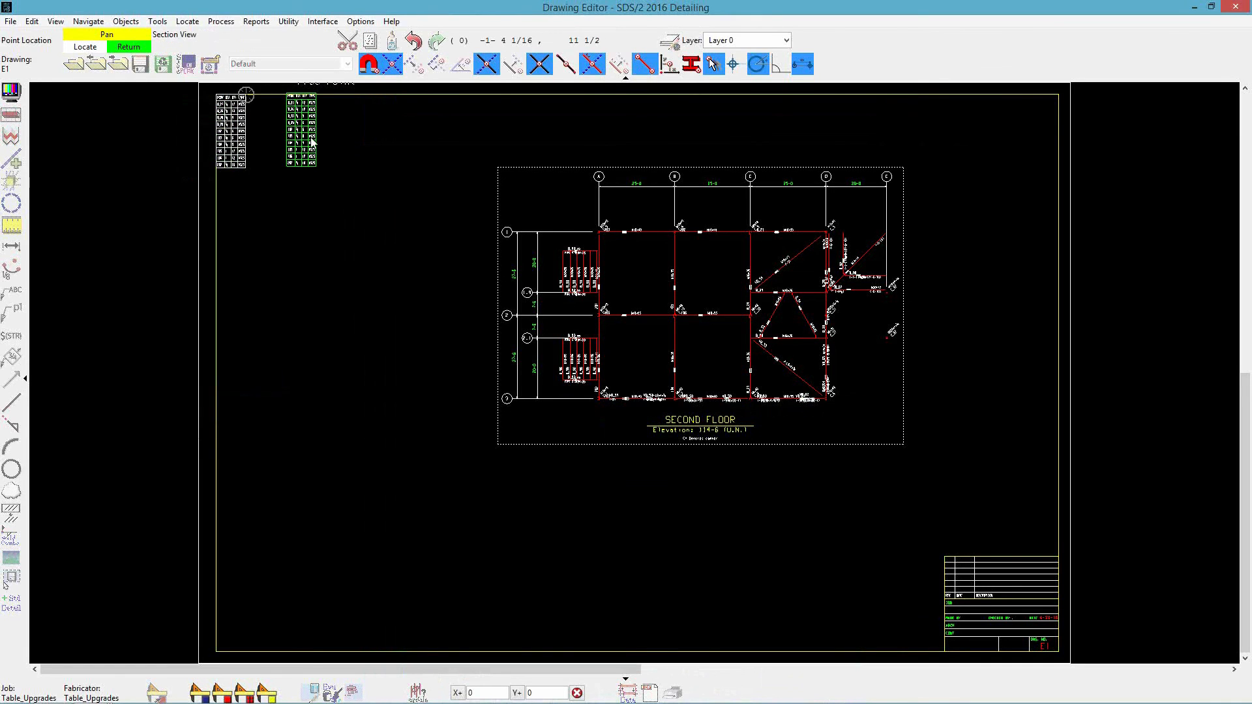
# - Zoom in to inspect the placed bolt table on the erection sheet
pyautogui.scroll(8, 195, 83)
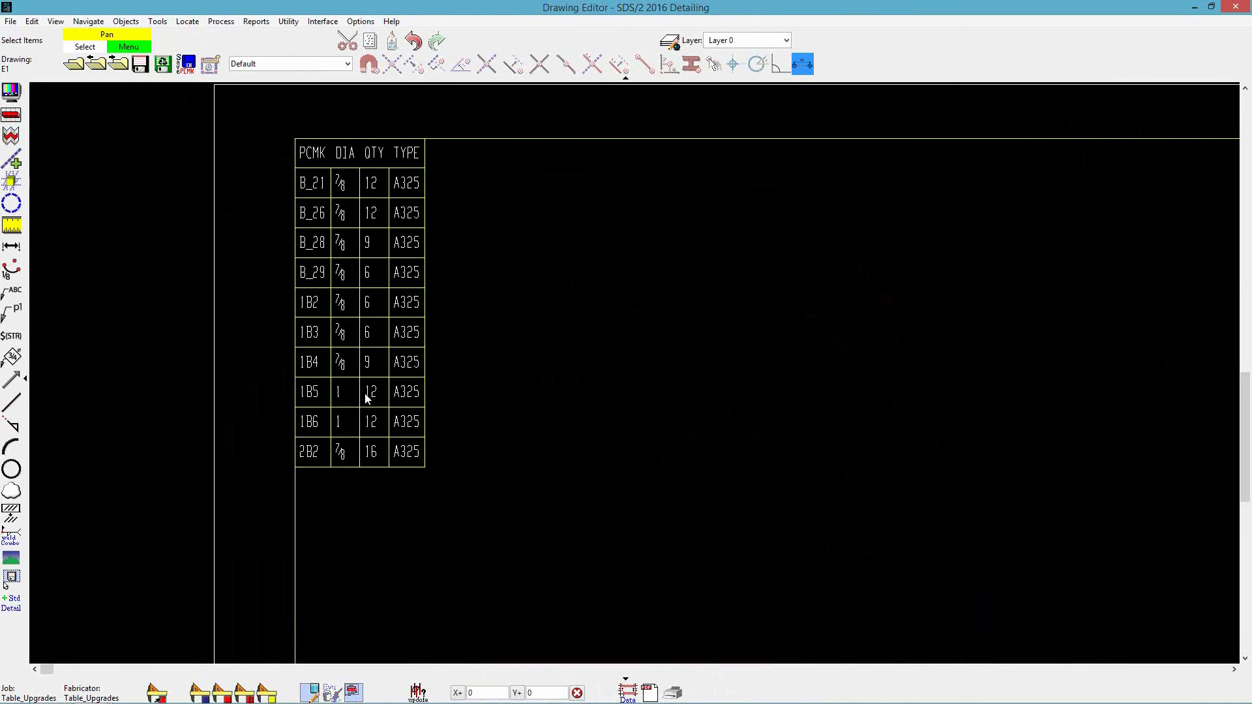
pyautogui.scroll(-8, 363, 267)
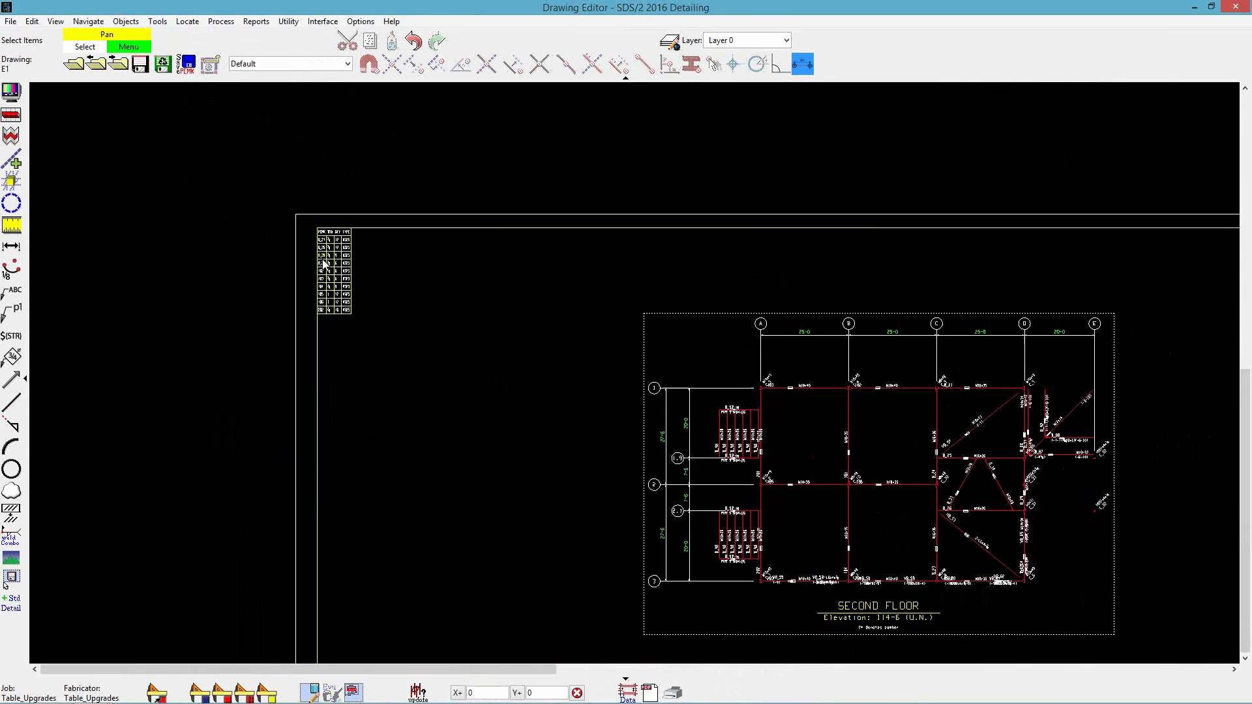
pyautogui.moveTo(656, 409); pyautogui.dragTo(591, 342, button='middle')
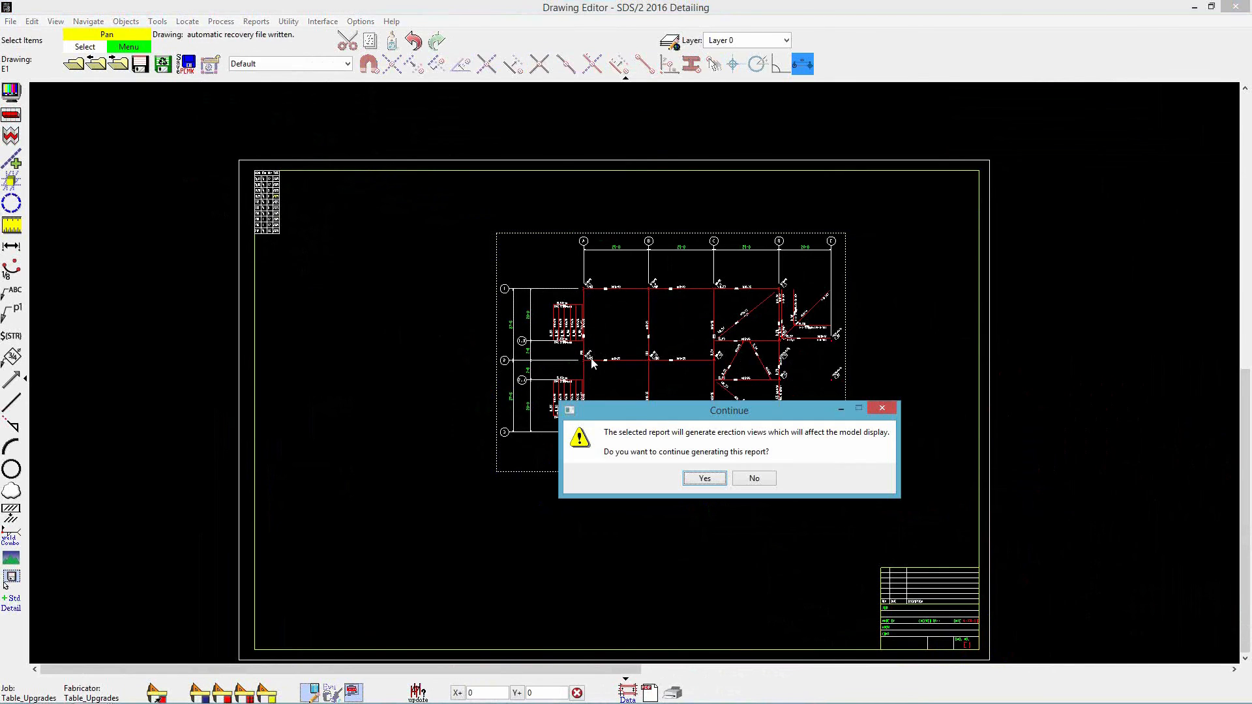
pyautogui.click(705, 478)
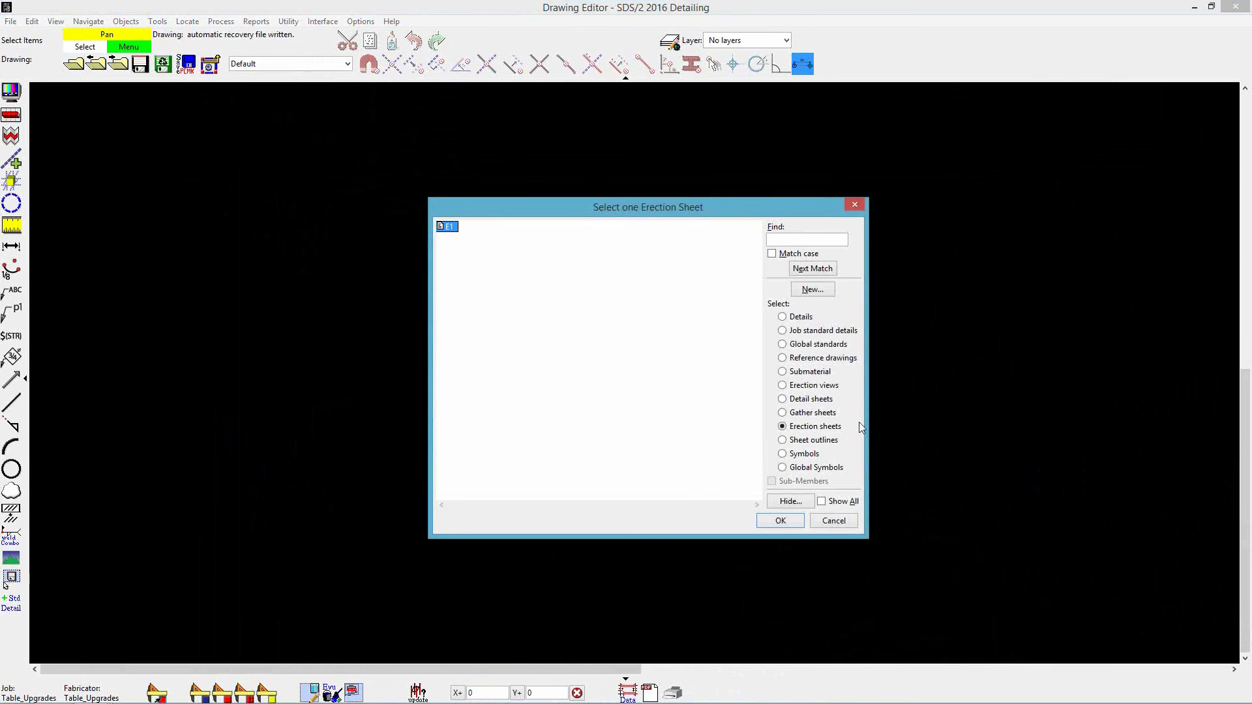
# - Open erection sheet E1 from the erection sheets list
pyautogui.click(810, 399)
pyautogui.doubleClick(443, 226)
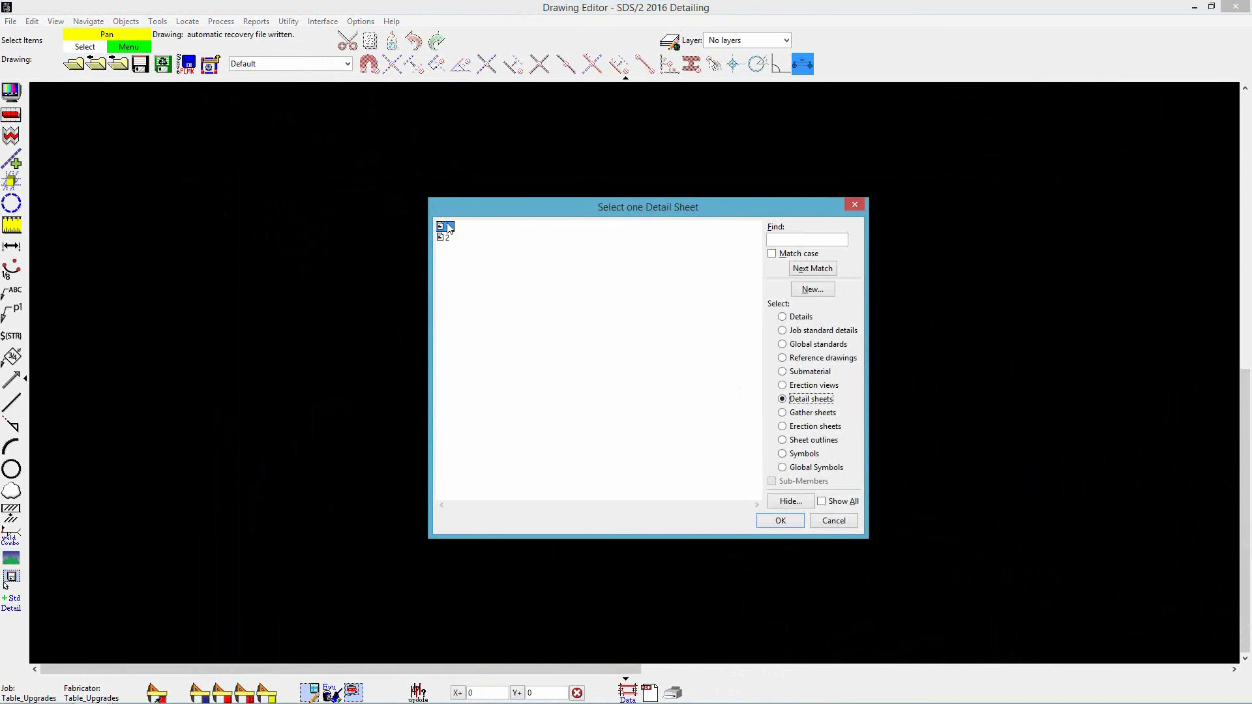
# - Add a table linked to the Report Writer report FieldBoltSummaryFromSheetBOM from the SDS2_User reports folder
pyautogui.click(126, 21)
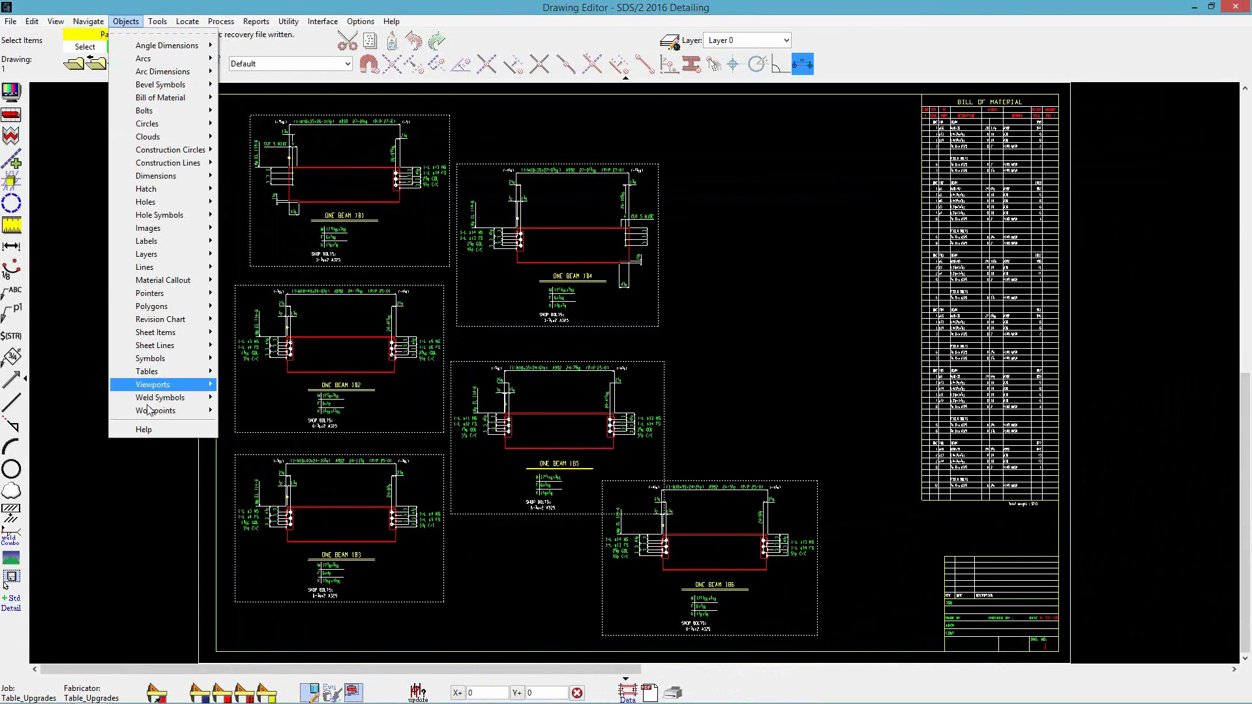
pyautogui.moveTo(153, 371)
pyautogui.click(238, 386)
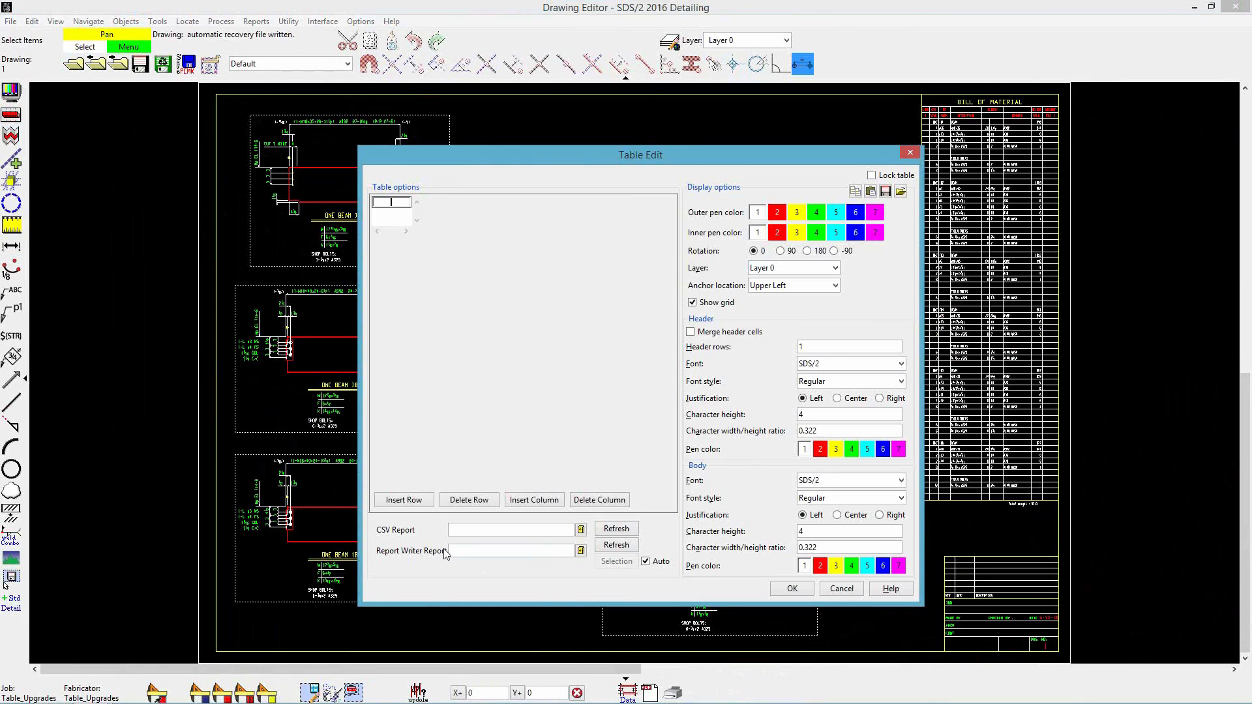
pyautogui.click(580, 550)
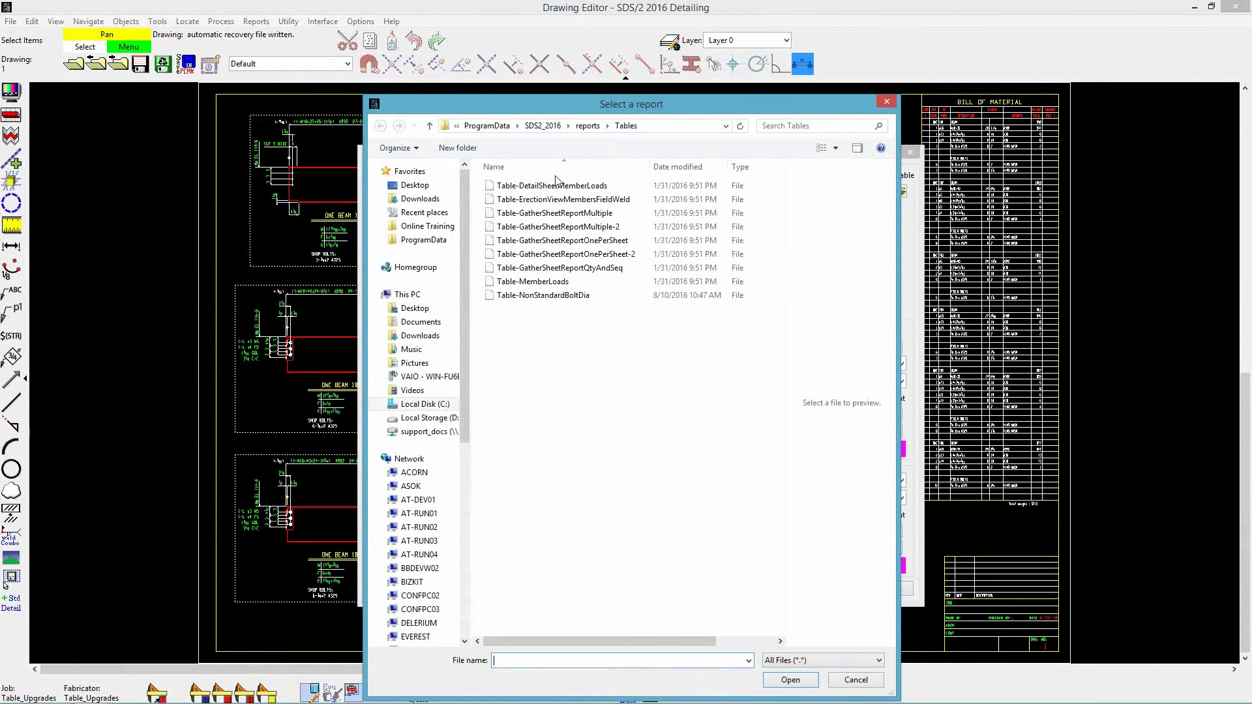
pyautogui.click(588, 126)
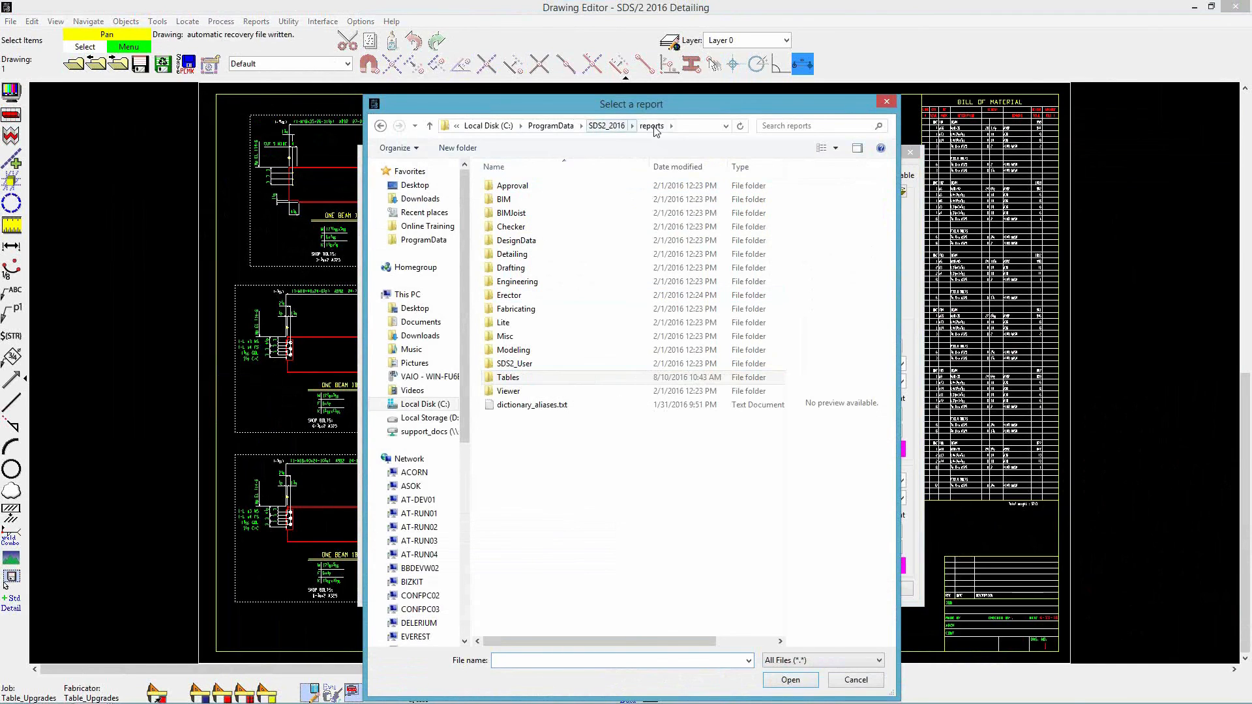
pyautogui.doubleClick(521, 364)
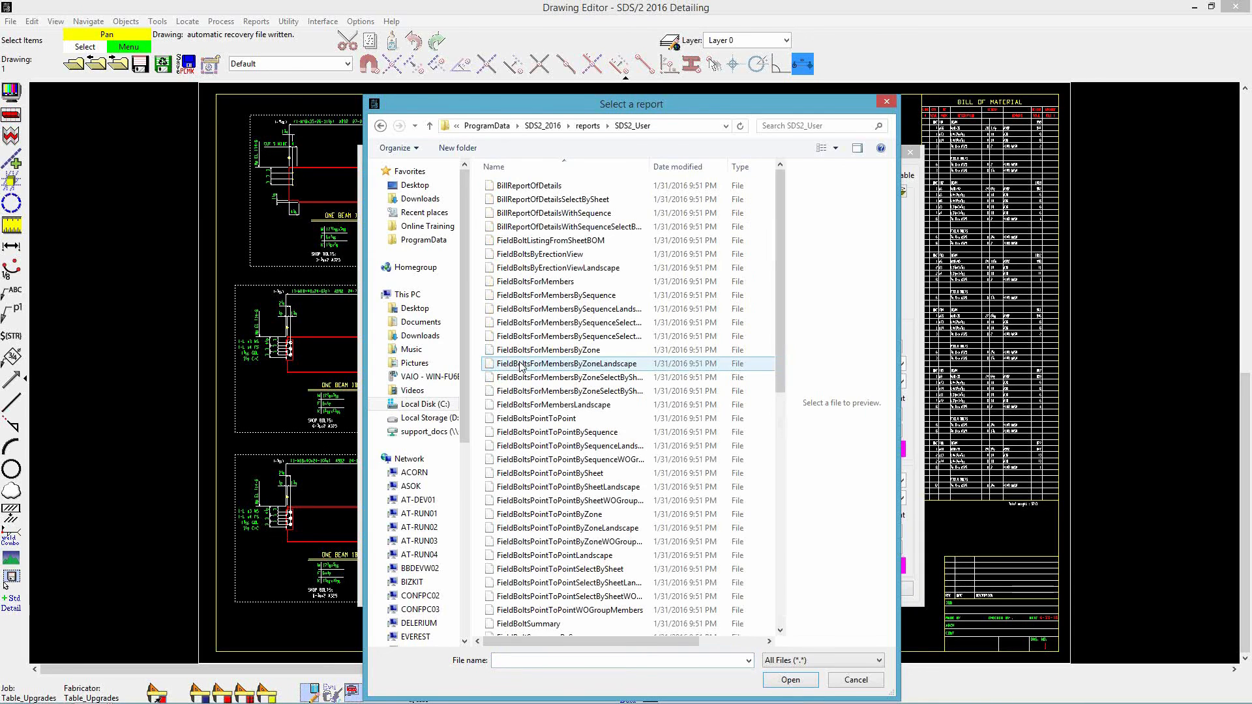
pyautogui.scroll(-3, 547, 345)
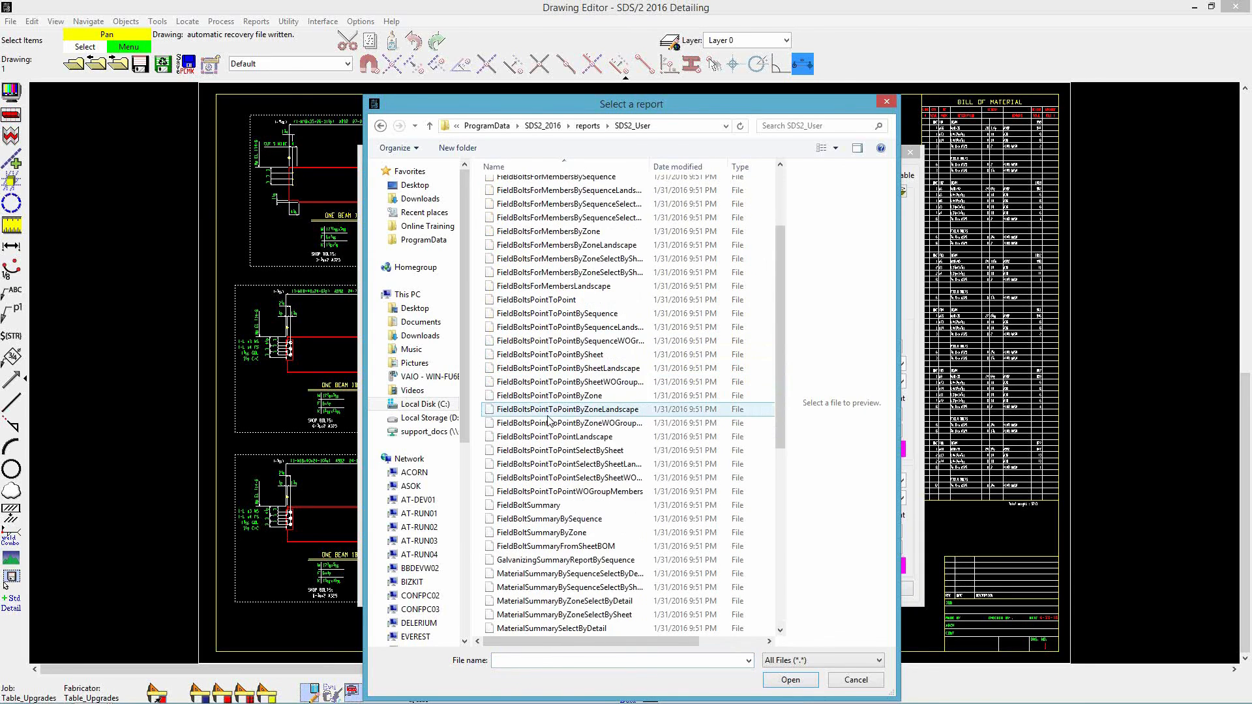
pyautogui.scroll(-2, 548, 420)
pyautogui.click(557, 468)
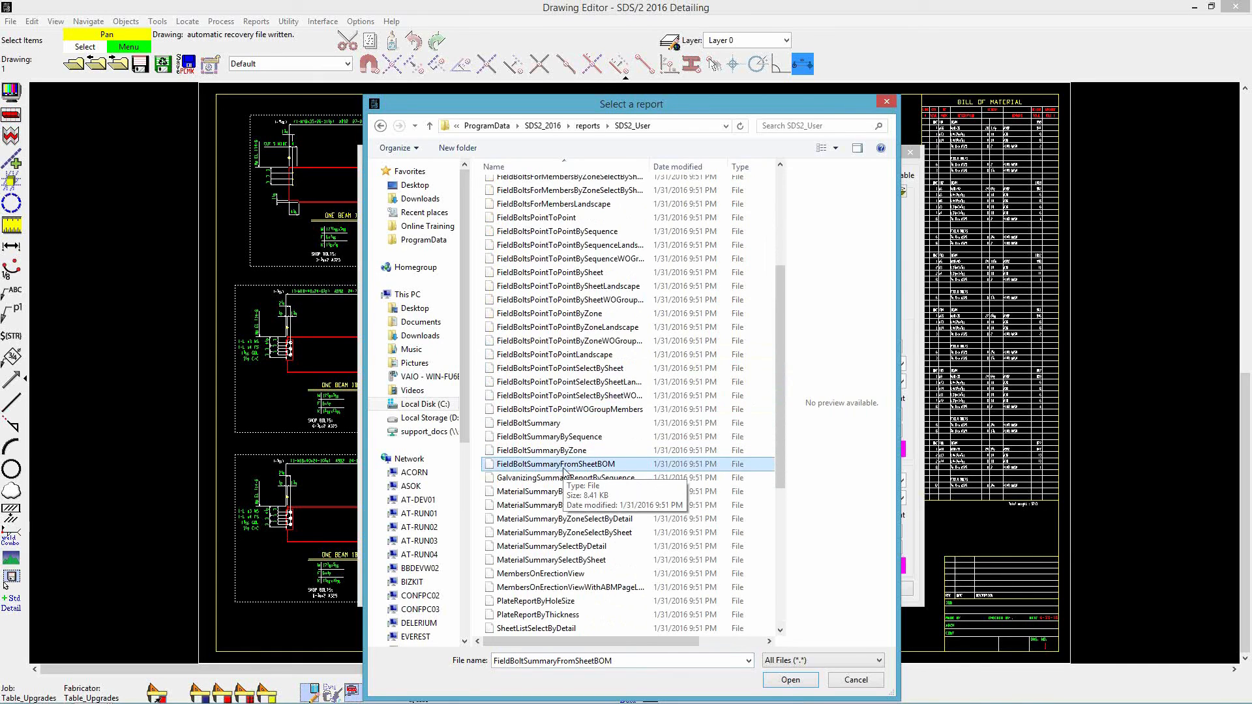
pyautogui.click(790, 679)
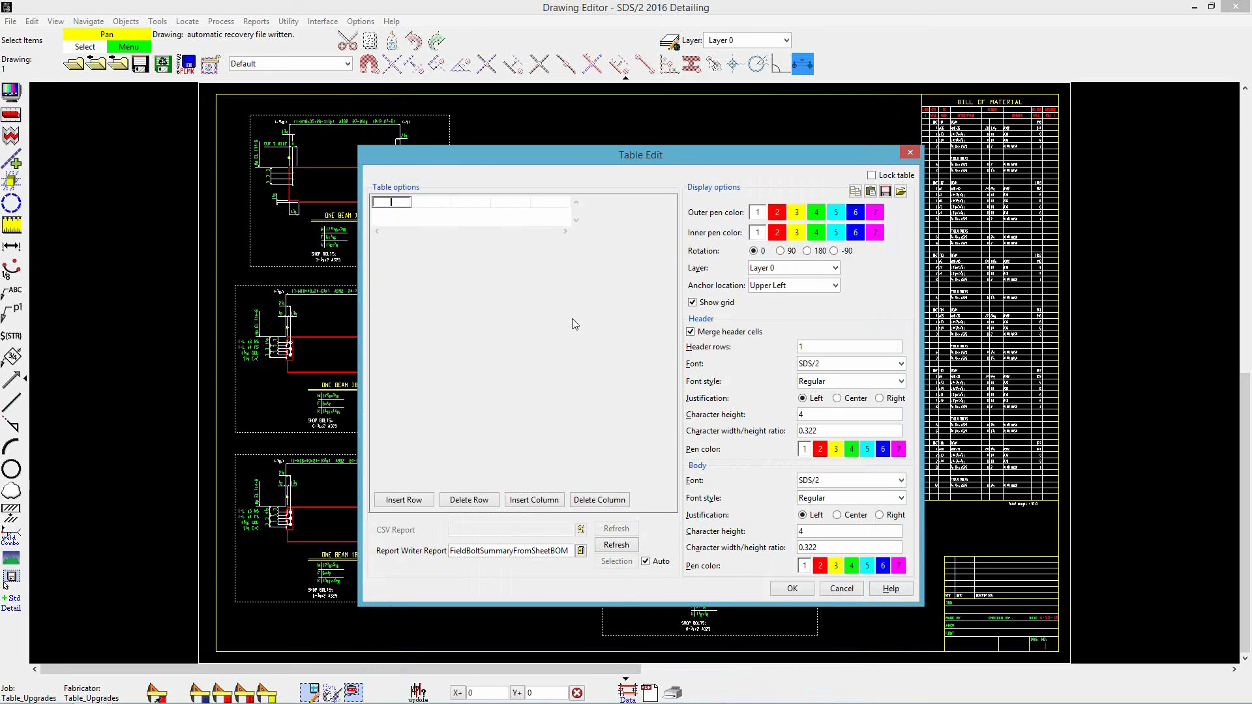
pyautogui.click(791, 588)
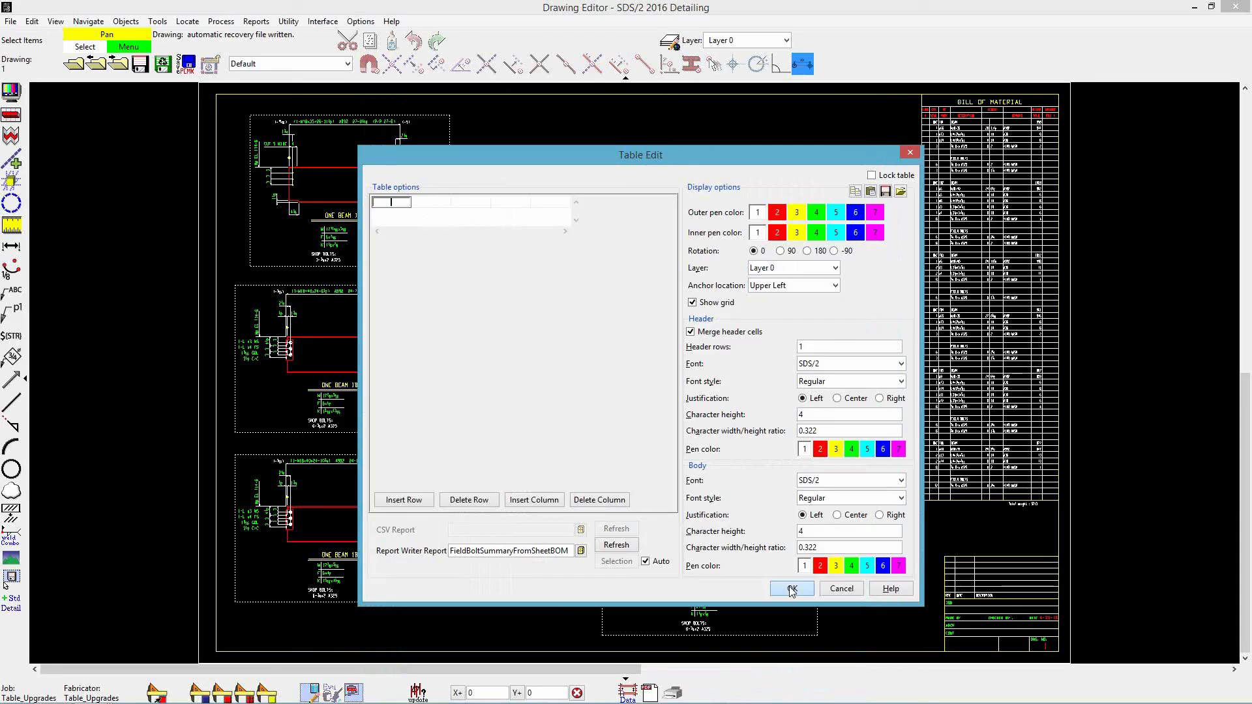
# - Place the new table along the sheet's top border, save the drawing and minimize the Drawing Editor
pyautogui.click(763, 99)
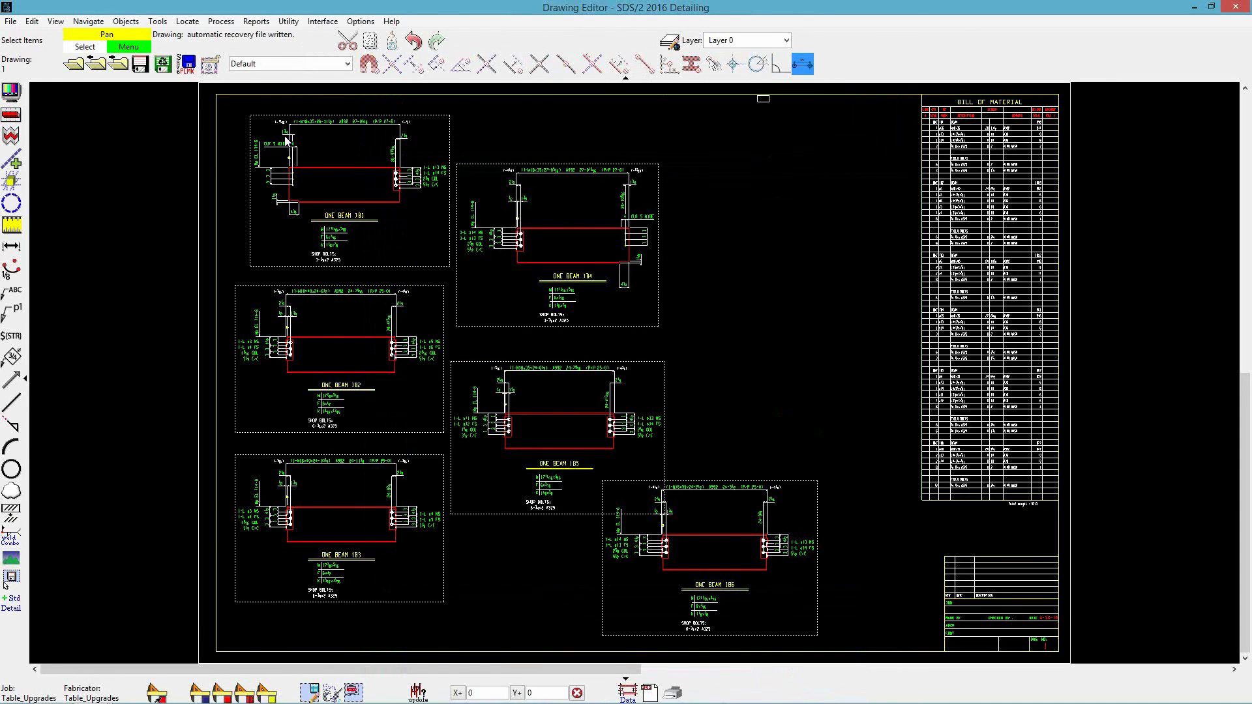
pyautogui.click(138, 66)
pyautogui.click(934, 252)
pyautogui.click(1197, 7)
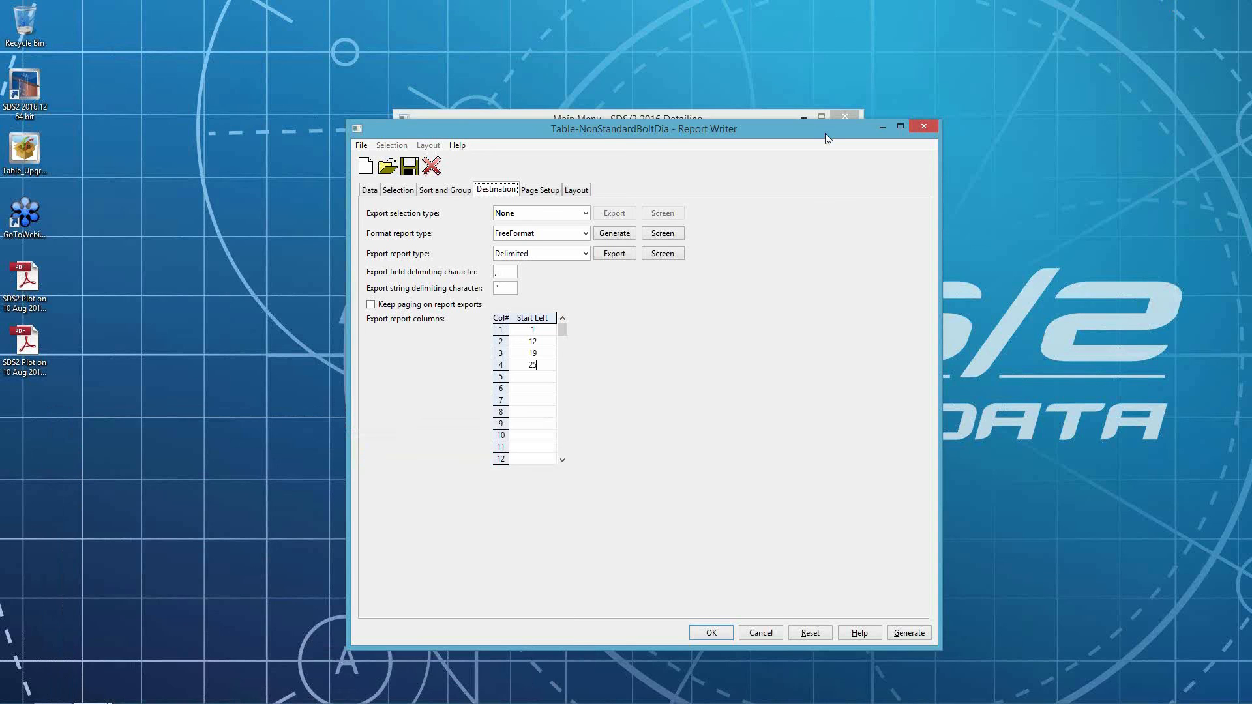
# - In Report Writer, open FieldBoltSummaryFromSheetBOM from the Table_Upgrades_Webinar job's tables folder and set its export report type to Delimited
pyautogui.click(384, 160)
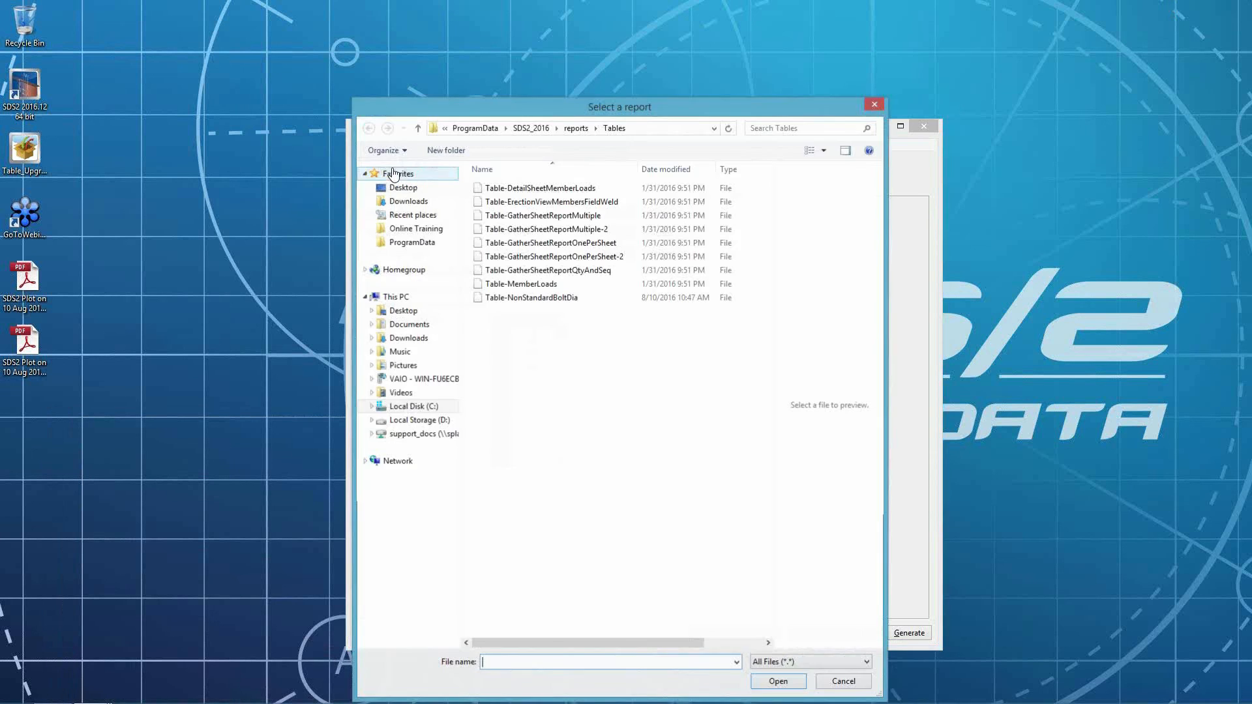
pyautogui.click(574, 127)
pyautogui.click(597, 126)
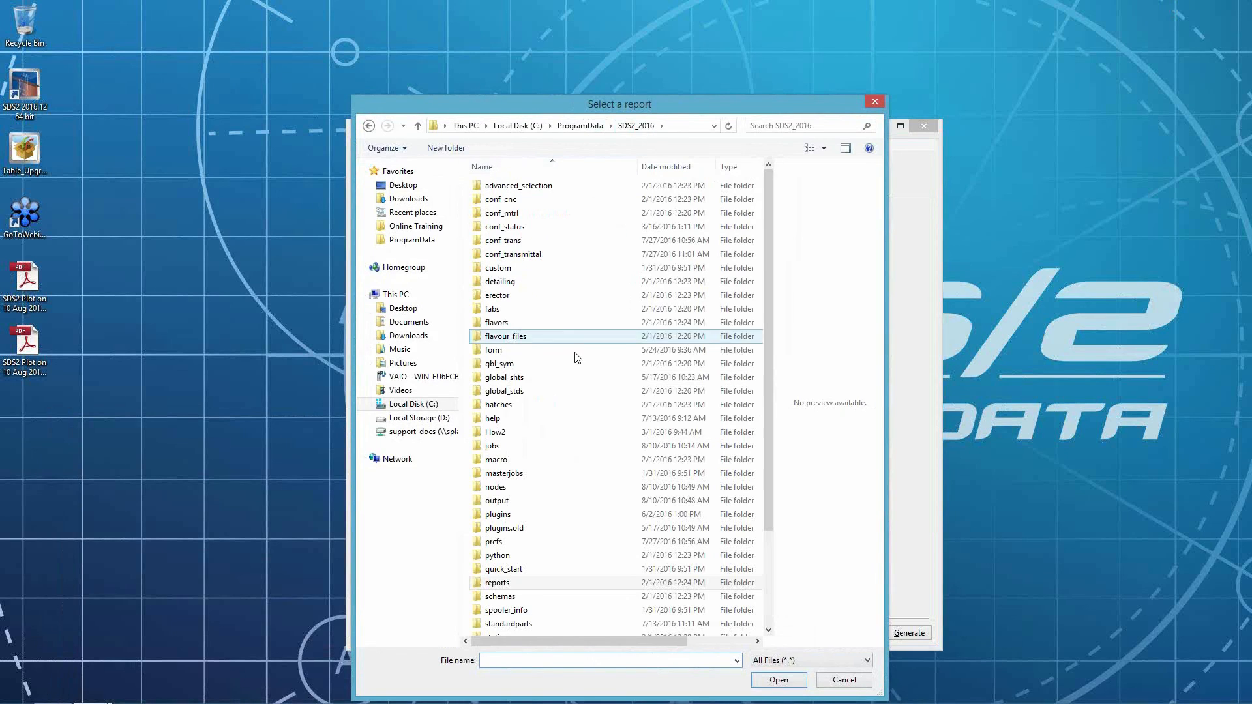
pyautogui.doubleClick(523, 447)
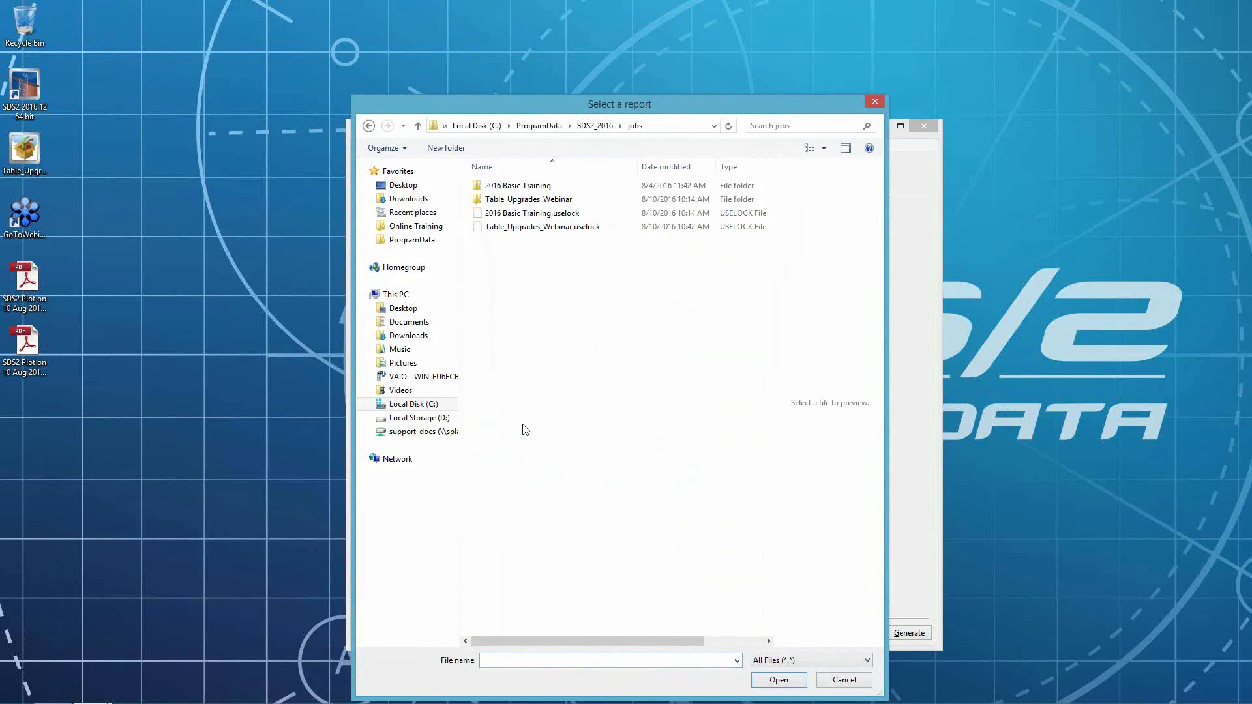
pyautogui.doubleClick(528, 199)
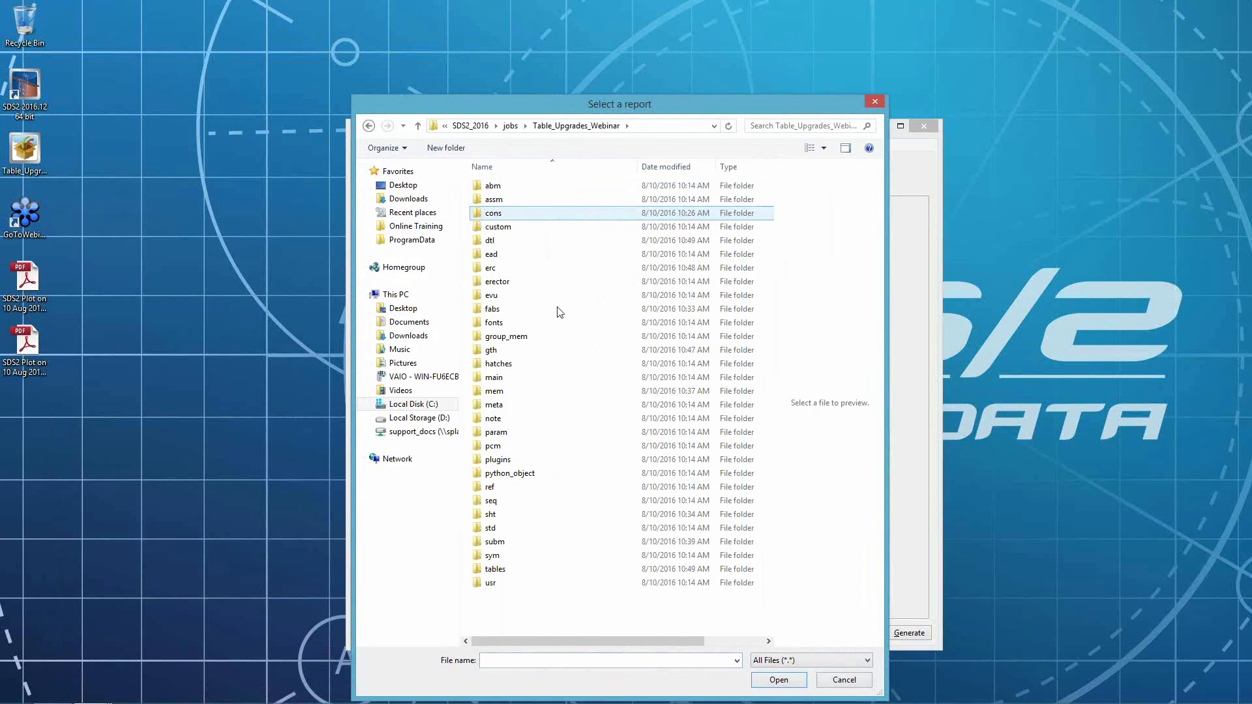
pyautogui.doubleClick(494, 568)
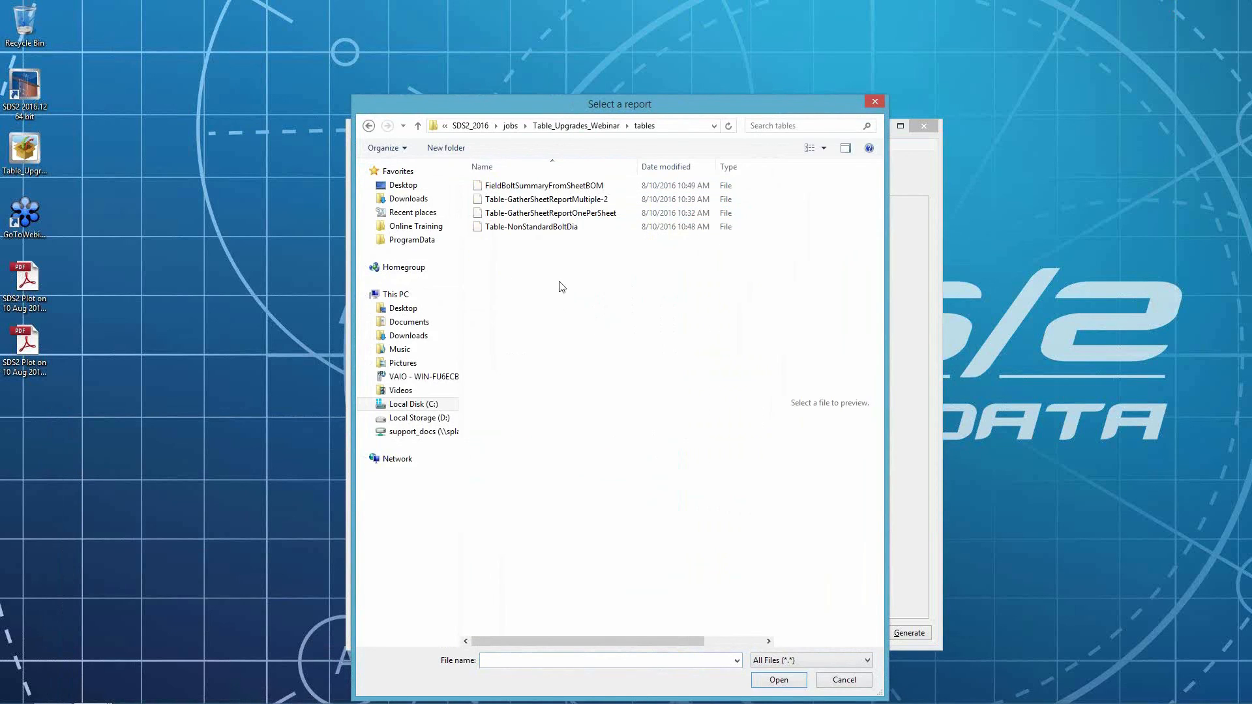
pyautogui.click(589, 188)
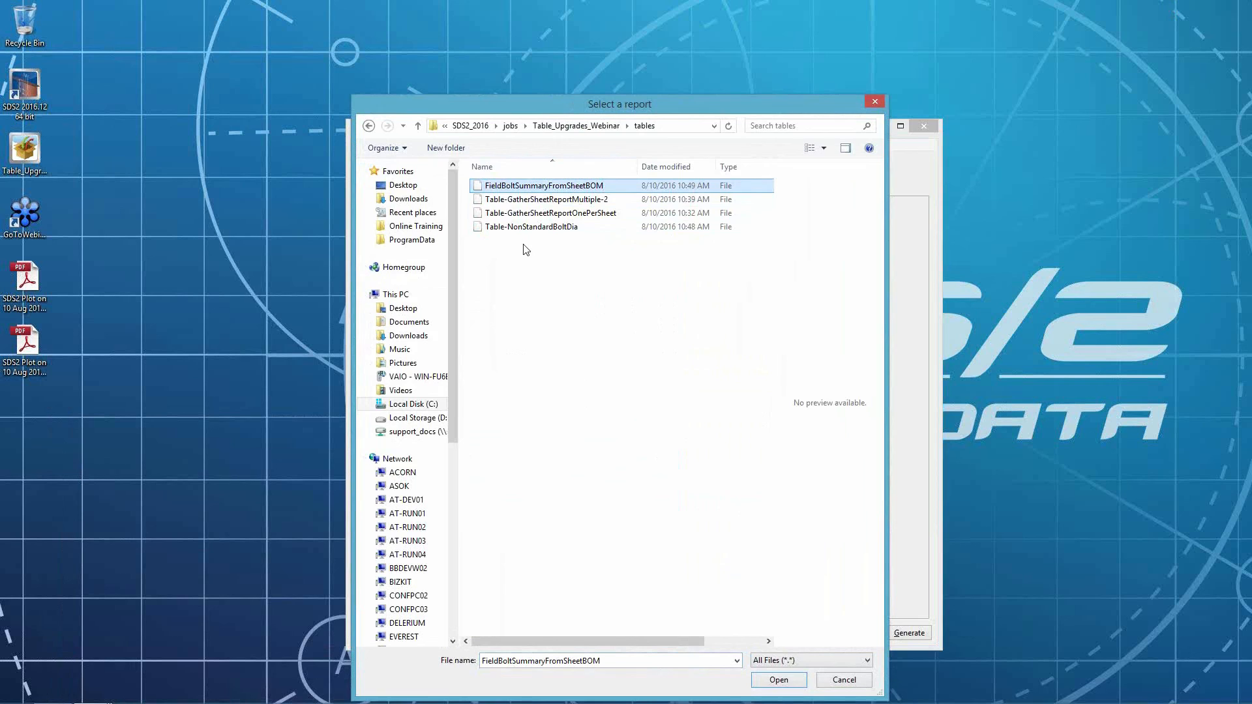
pyautogui.click(779, 679)
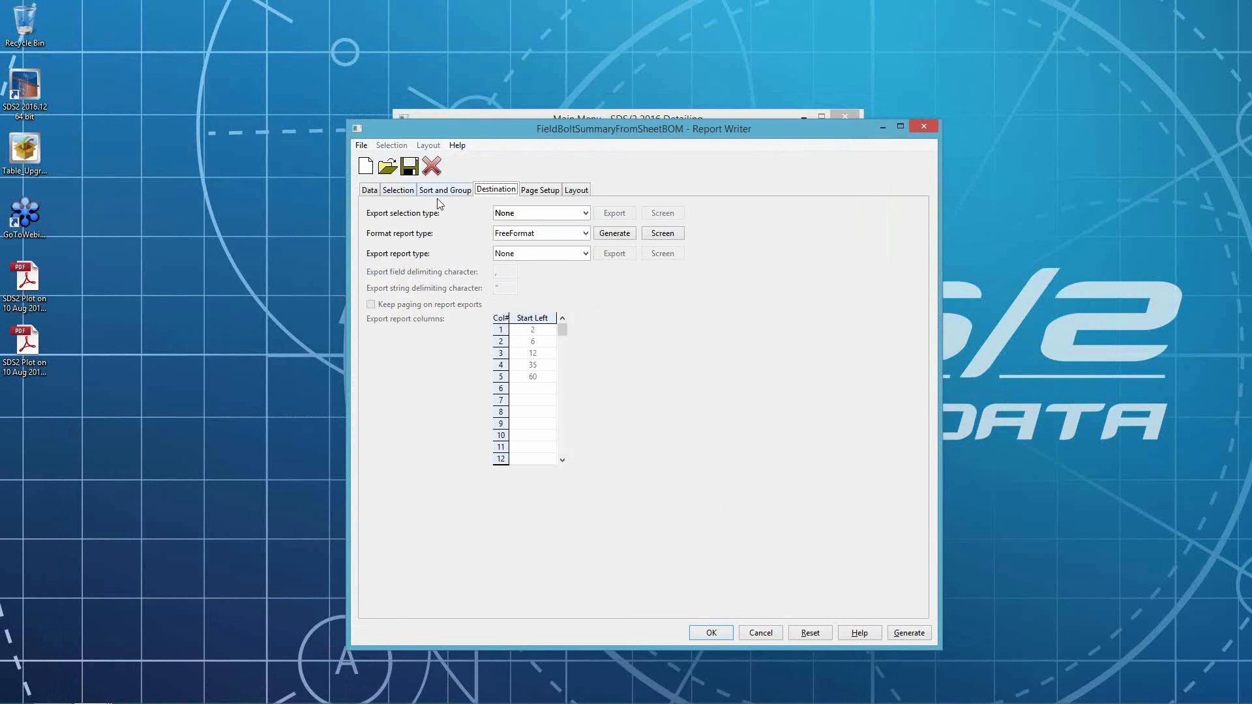
pyautogui.click(528, 256)
pyautogui.click(528, 297)
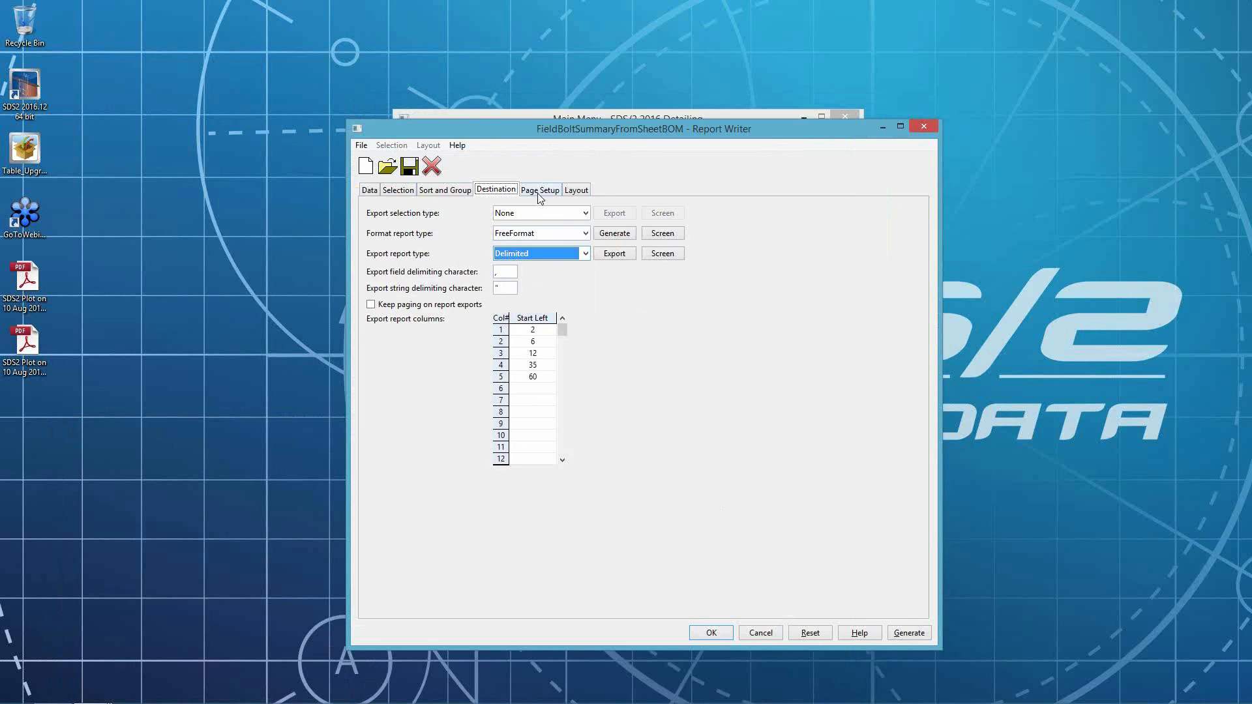
# - Edit the use_boxing setting in the Report_Header's Action before script on the Layout tab
pyautogui.click(575, 191)
pyautogui.scroll(1, 581, 313)
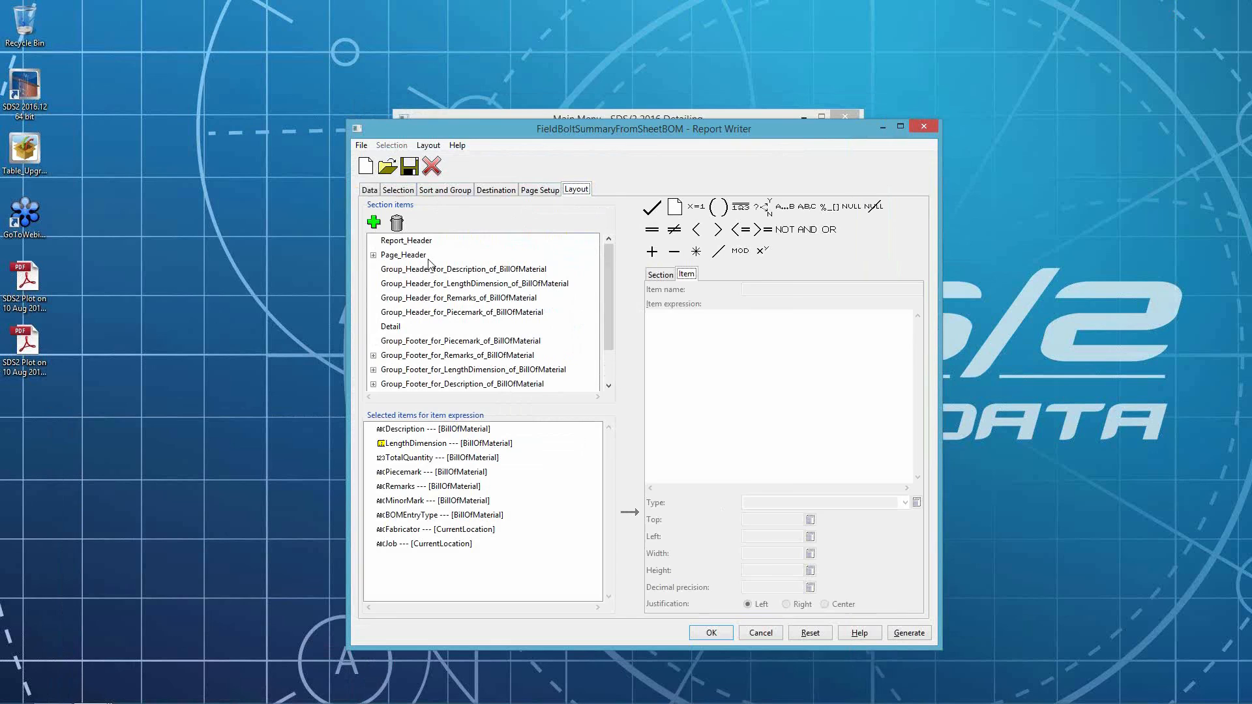
pyautogui.click(409, 242)
pyautogui.doubleClick(851, 405)
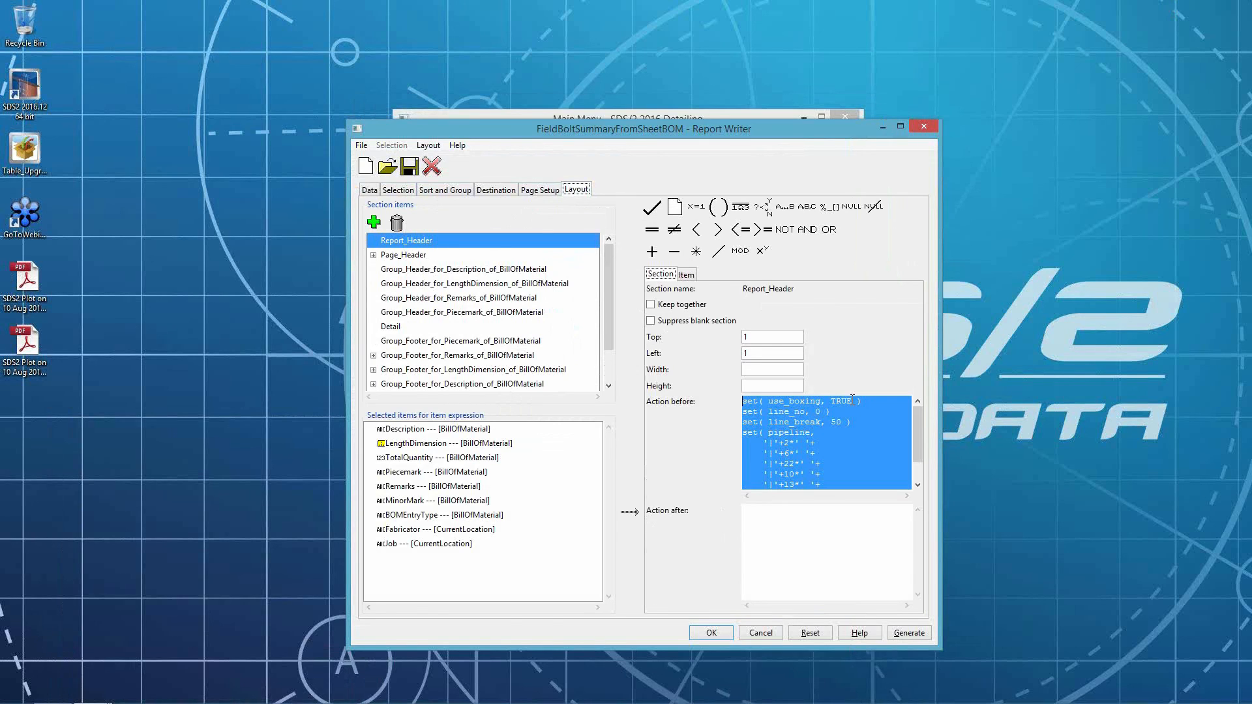
pyautogui.click(858, 418)
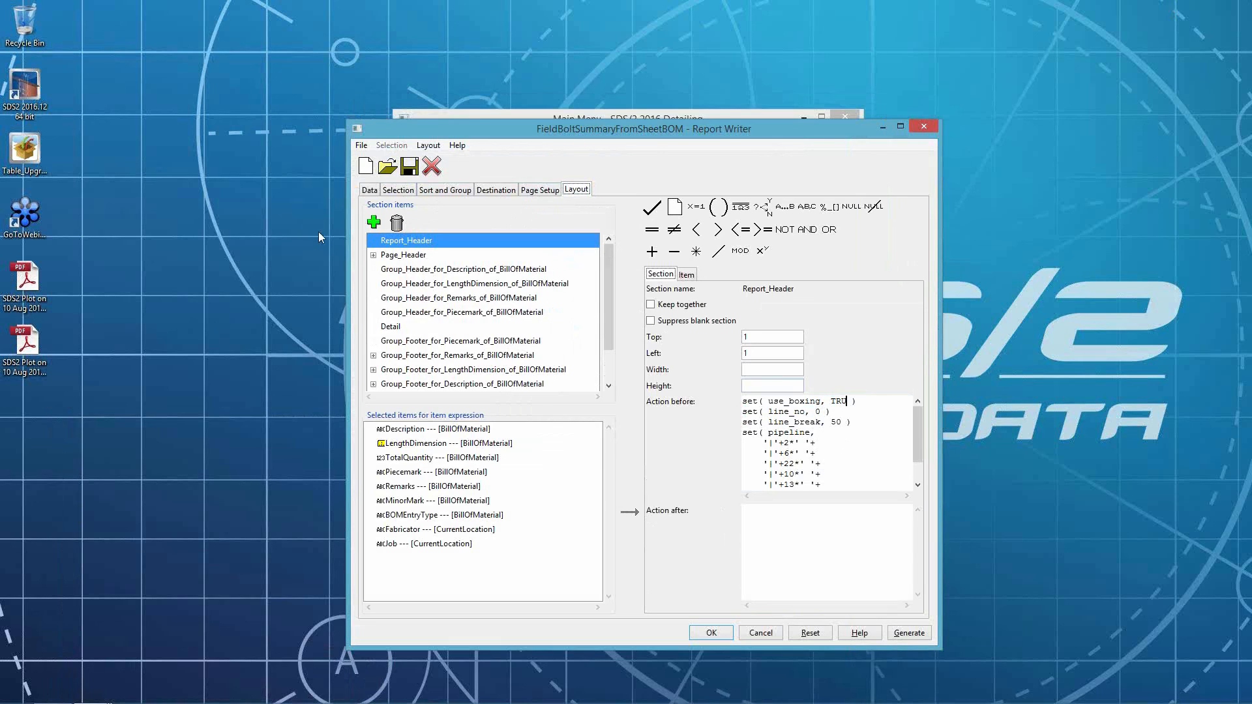
# - Delete the fab, job, page and pageno items from the Page_Header section
pyautogui.click(374, 255)
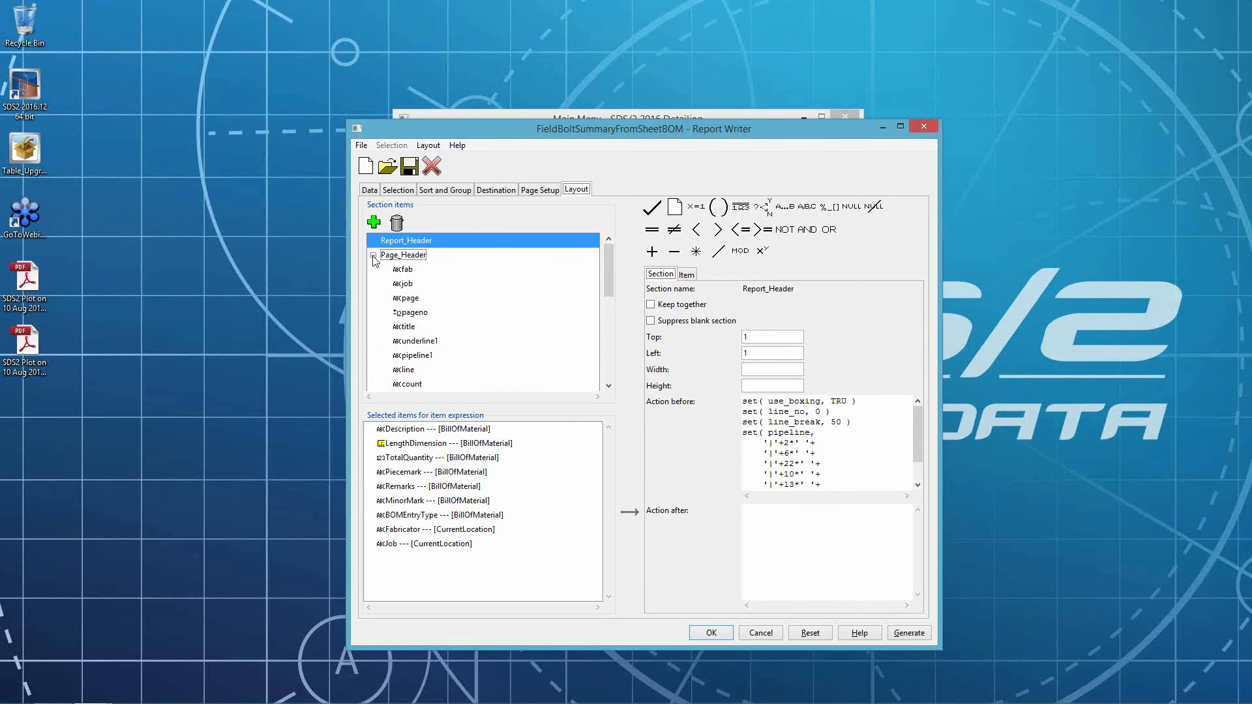
pyautogui.click(404, 270)
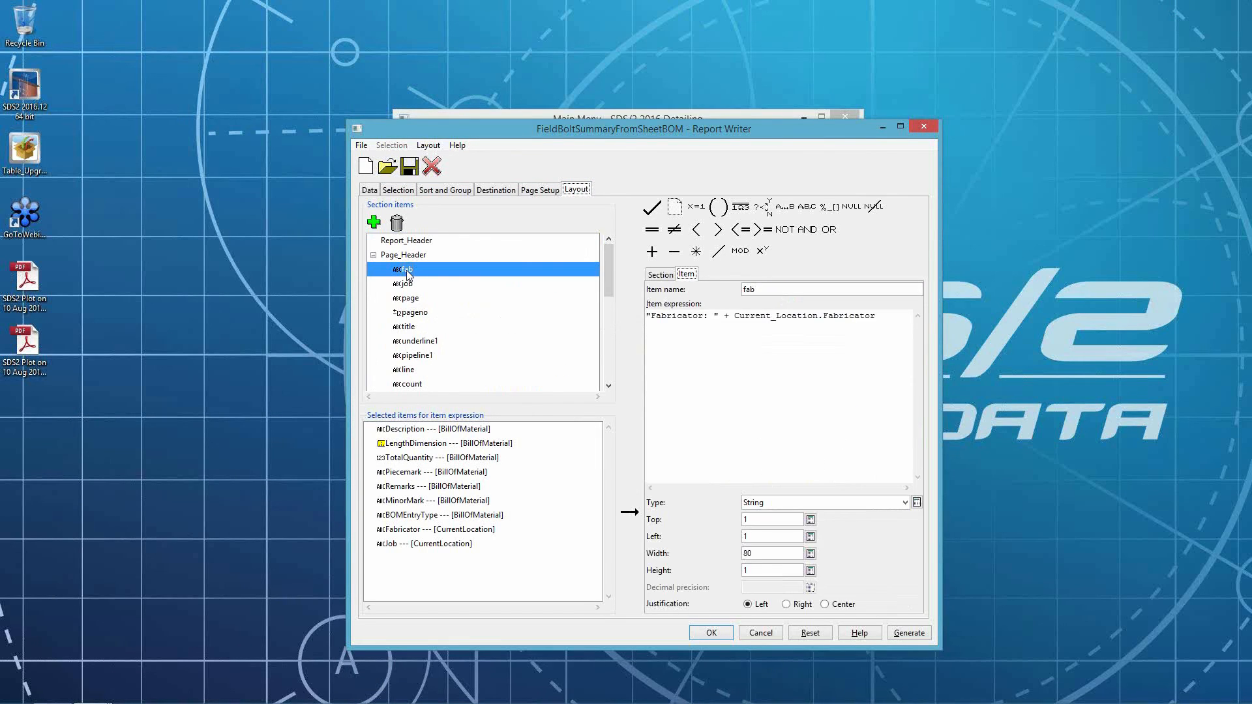
pyautogui.doubleClick(408, 255)
pyautogui.click(374, 255)
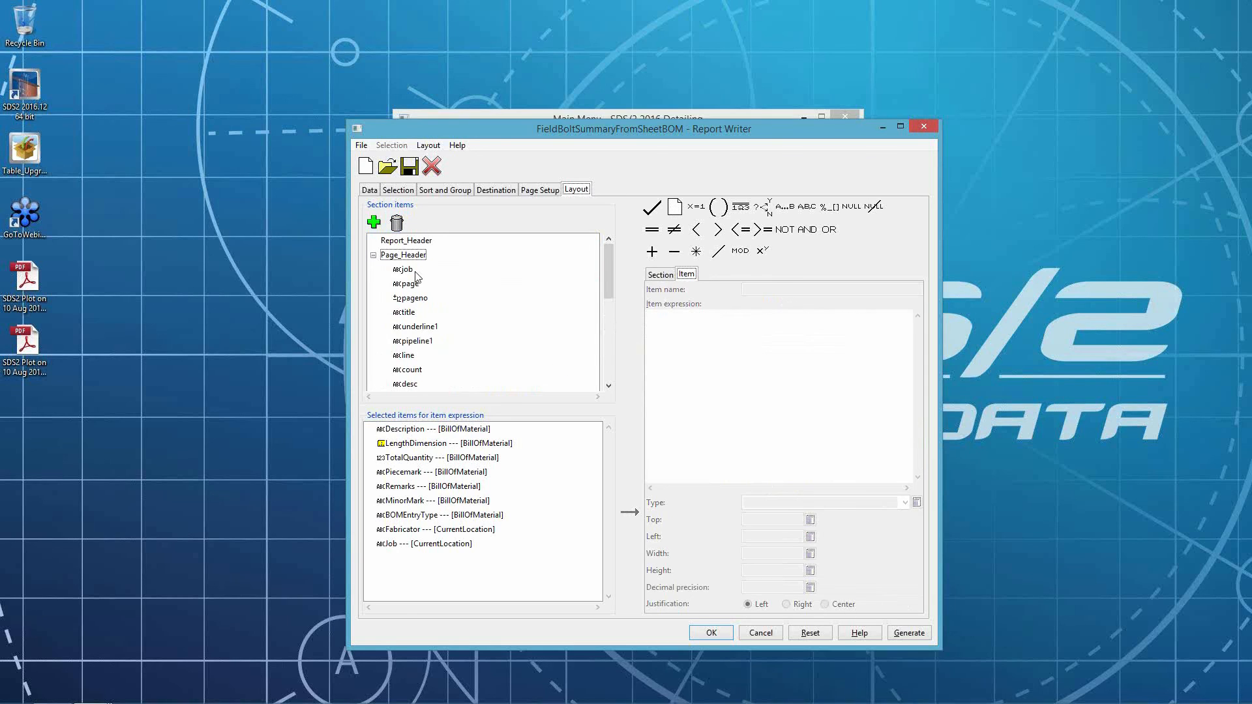
pyautogui.click(415, 270)
pyautogui.click(397, 223)
pyautogui.click(374, 255)
pyautogui.click(410, 269)
pyautogui.click(397, 223)
pyautogui.click(373, 255)
pyautogui.click(409, 269)
pyautogui.click(395, 224)
# - Delete the title, underline1 and pipeline1 items from the Page_Header section
pyautogui.click(373, 254)
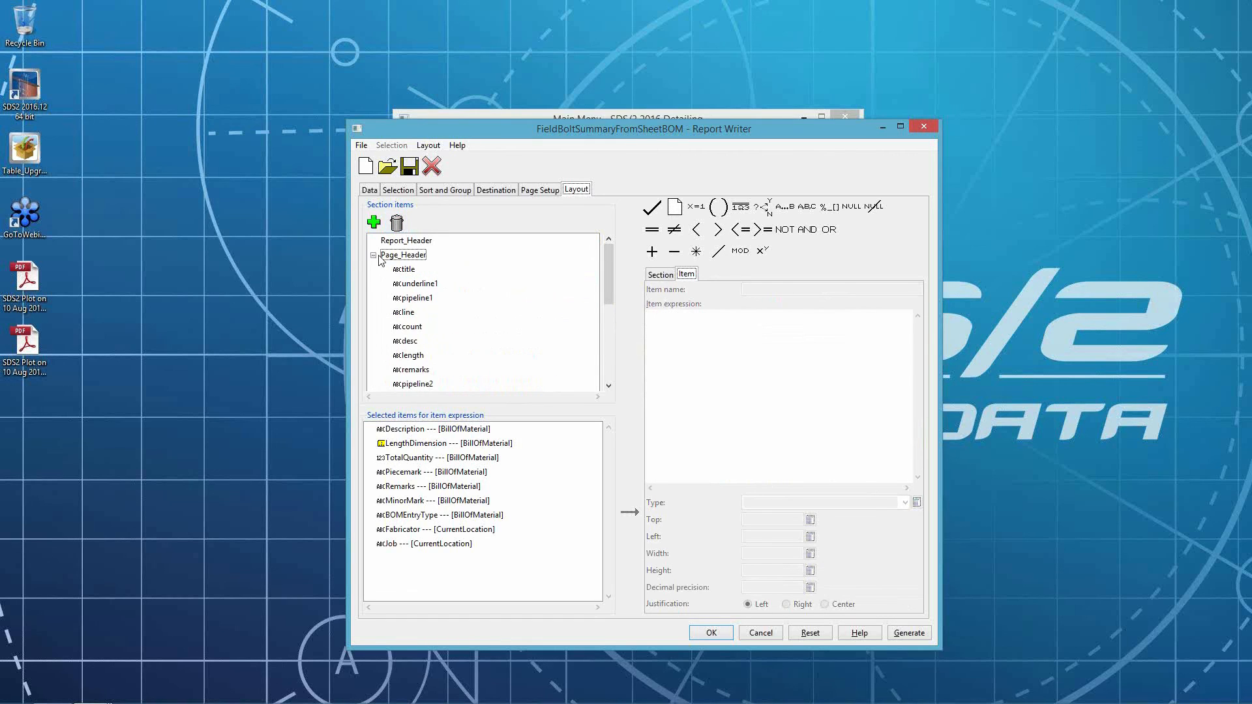
pyautogui.click(410, 269)
pyautogui.click(397, 223)
pyautogui.click(374, 255)
pyautogui.click(410, 269)
pyautogui.click(397, 223)
pyautogui.click(374, 255)
pyautogui.click(409, 269)
pyautogui.click(397, 223)
pyautogui.click(374, 255)
# - Delete the pipeline2, pipeline3 and underline3 items from the Page_Header section
pyautogui.click(412, 341)
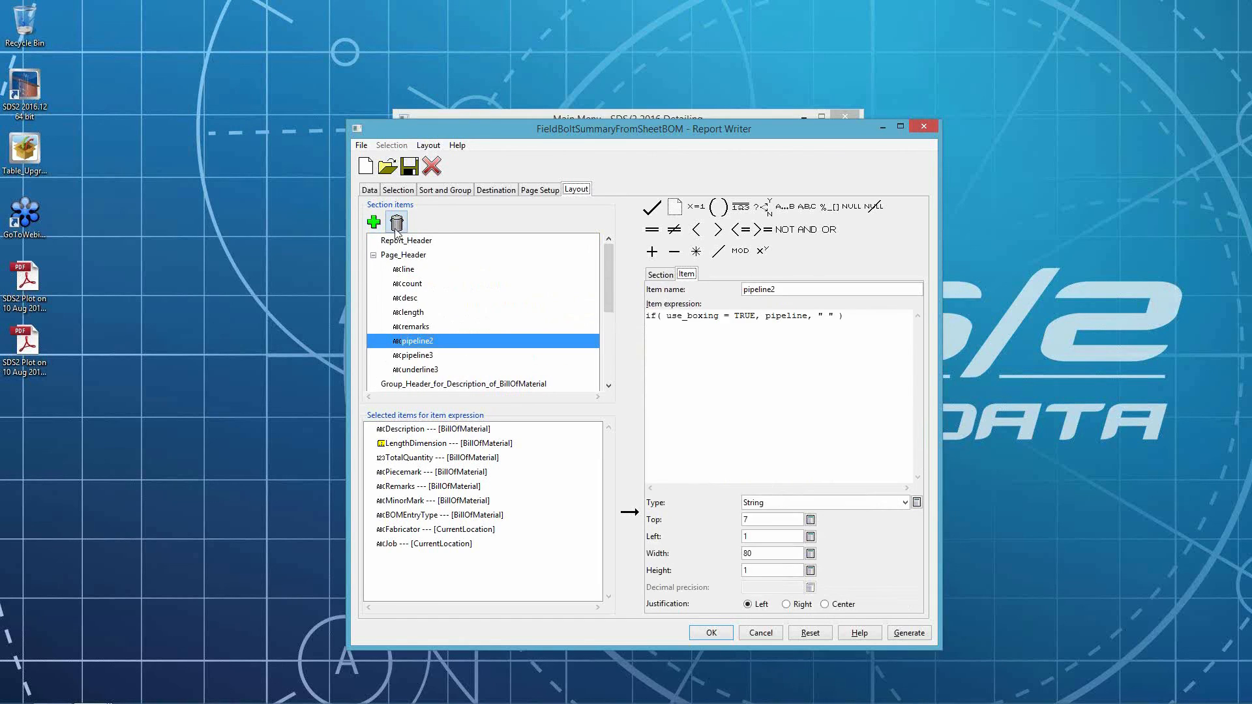
pyautogui.click(396, 222)
pyautogui.click(374, 255)
pyautogui.click(415, 341)
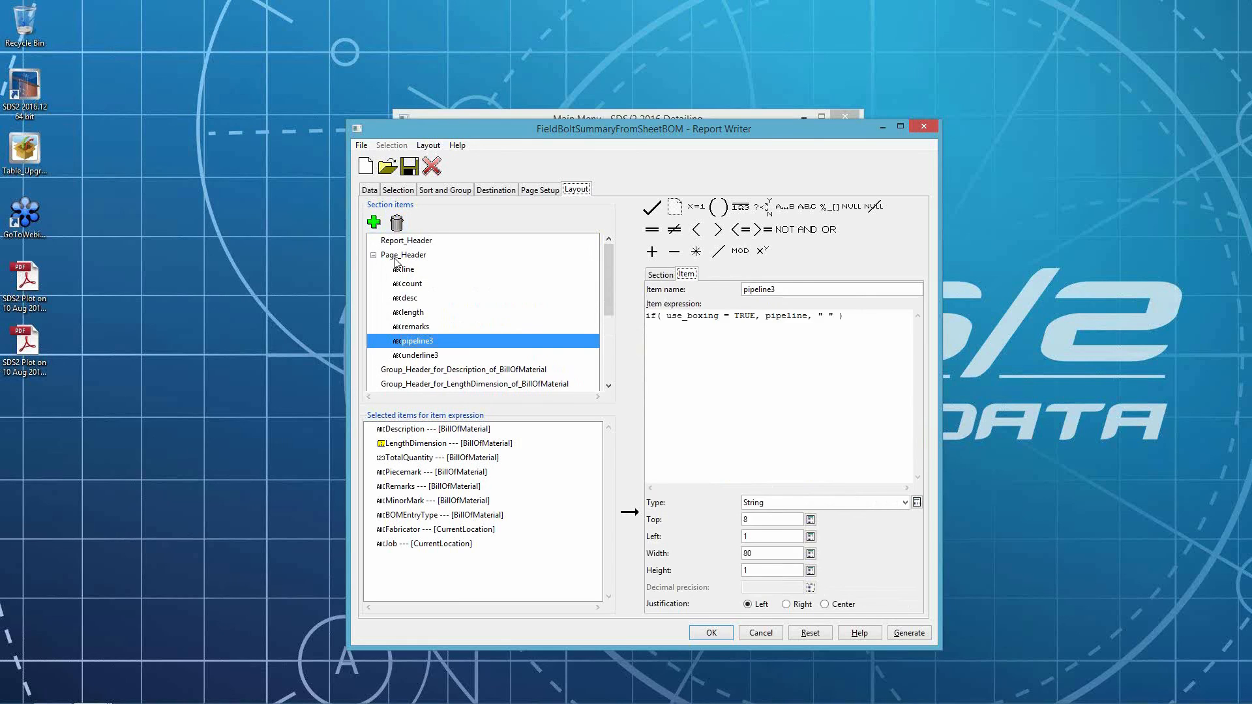
pyautogui.click(396, 222)
pyautogui.click(373, 255)
pyautogui.click(412, 341)
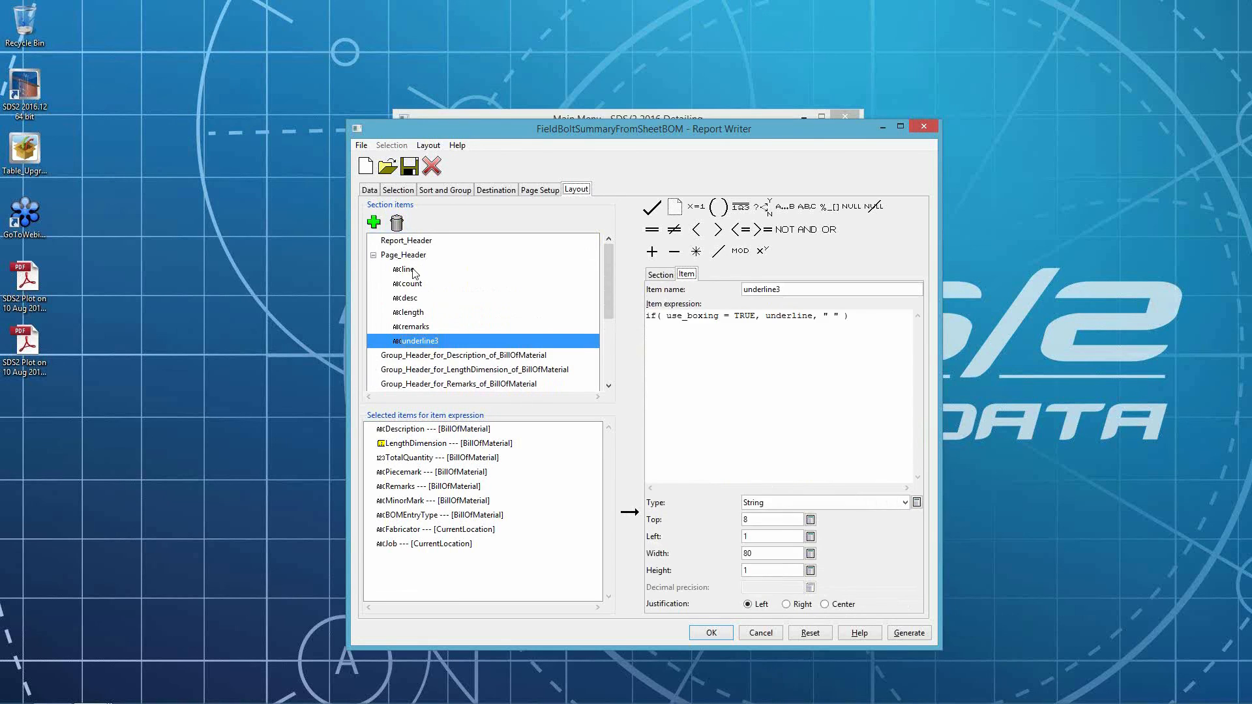
pyautogui.click(397, 222)
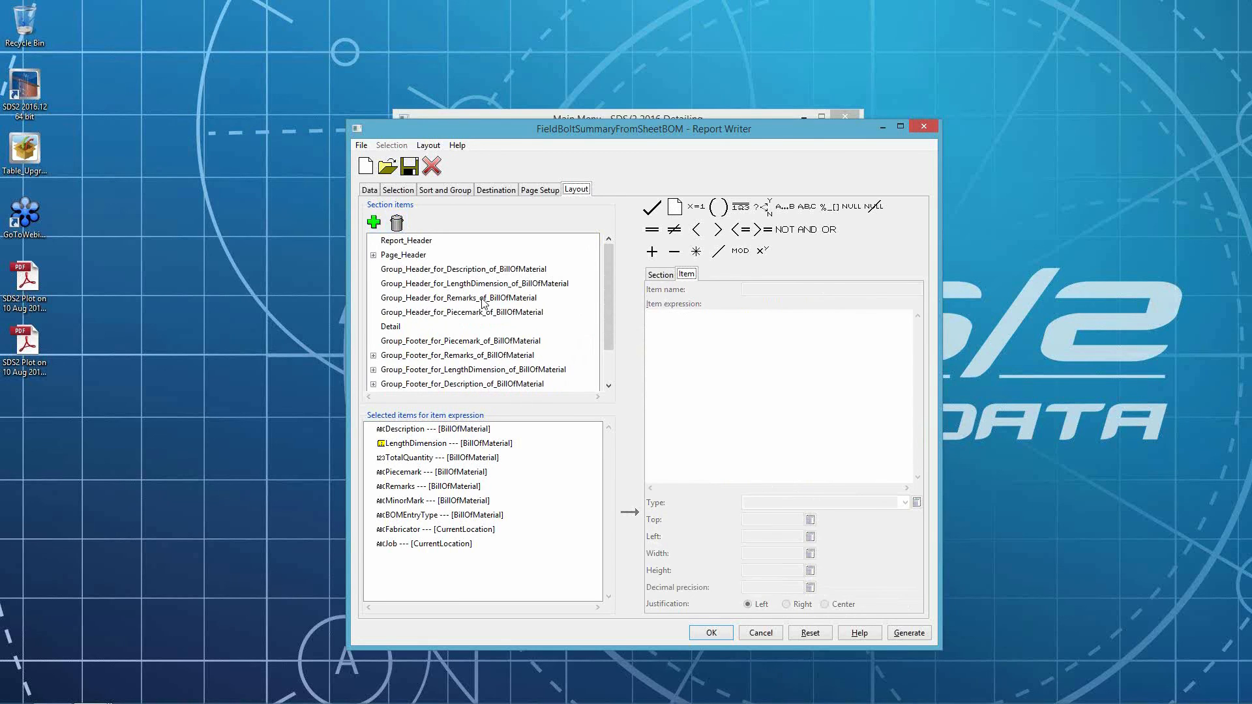
pyautogui.click(374, 255)
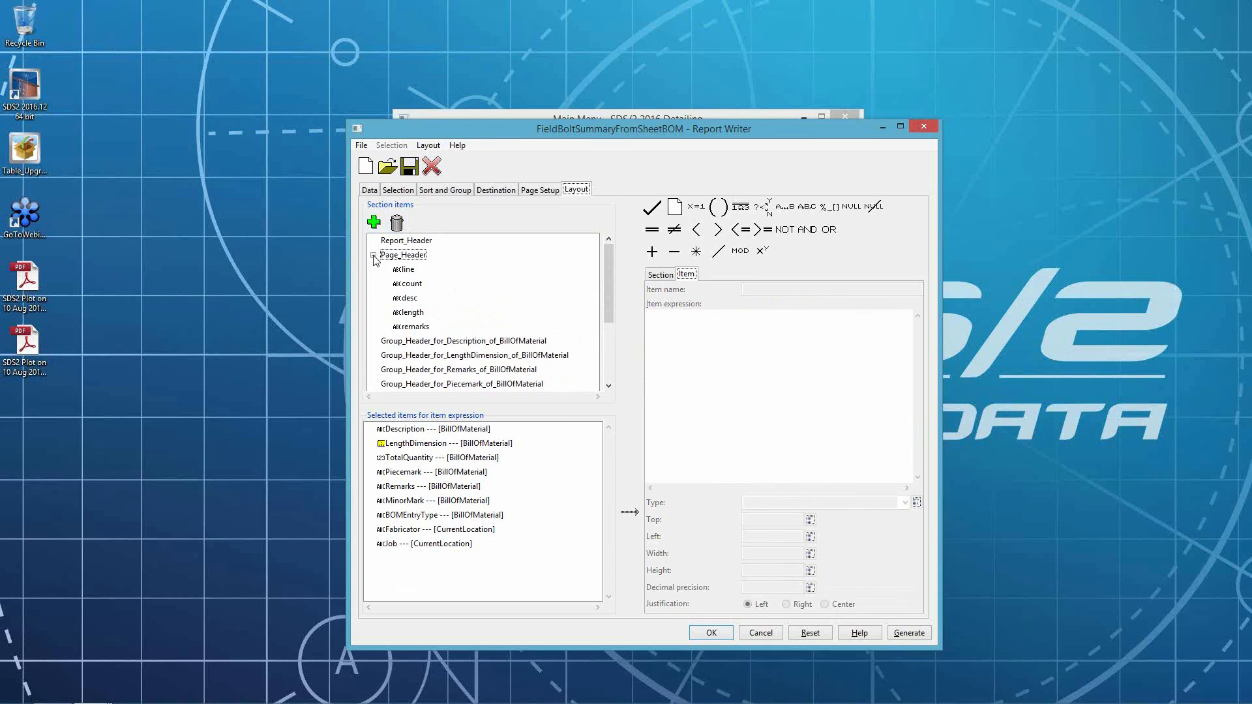
# - Set the Top position of the line, count, desc, length and remarks Page_Header items to 1 and save the report
pyautogui.click(409, 269)
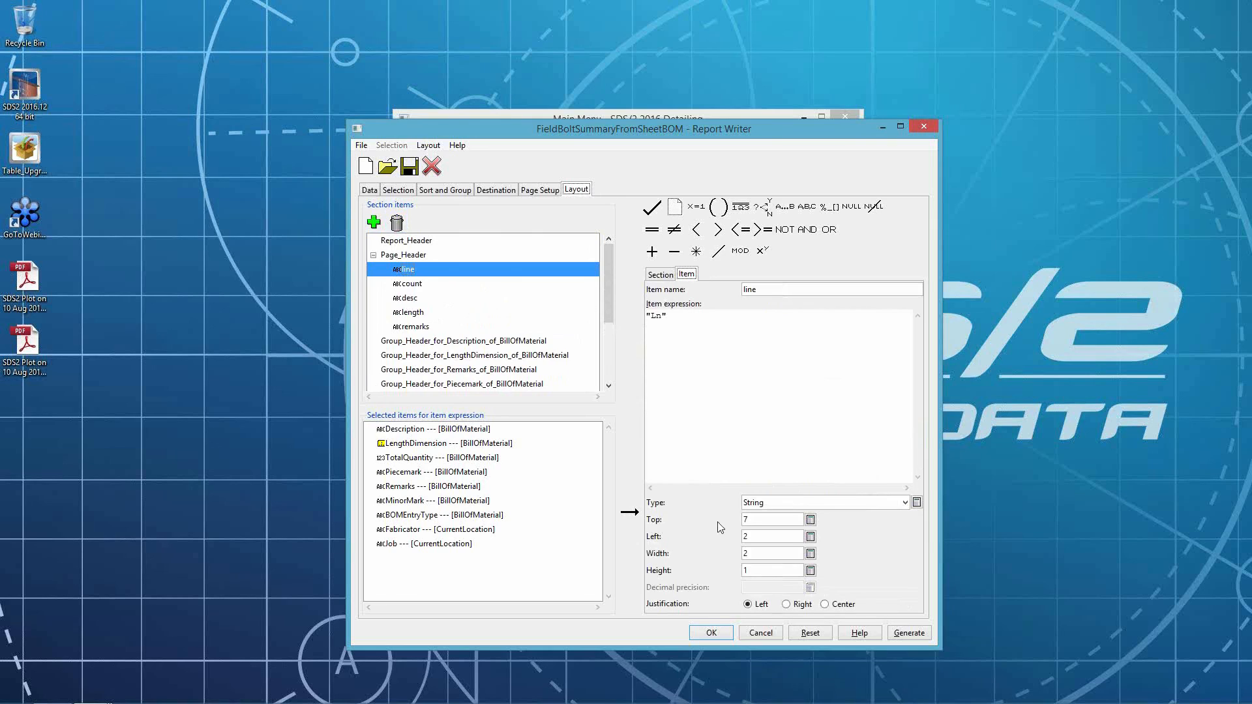
pyautogui.doubleClick(775, 520)
pyautogui.click(409, 289)
pyautogui.click(779, 519)
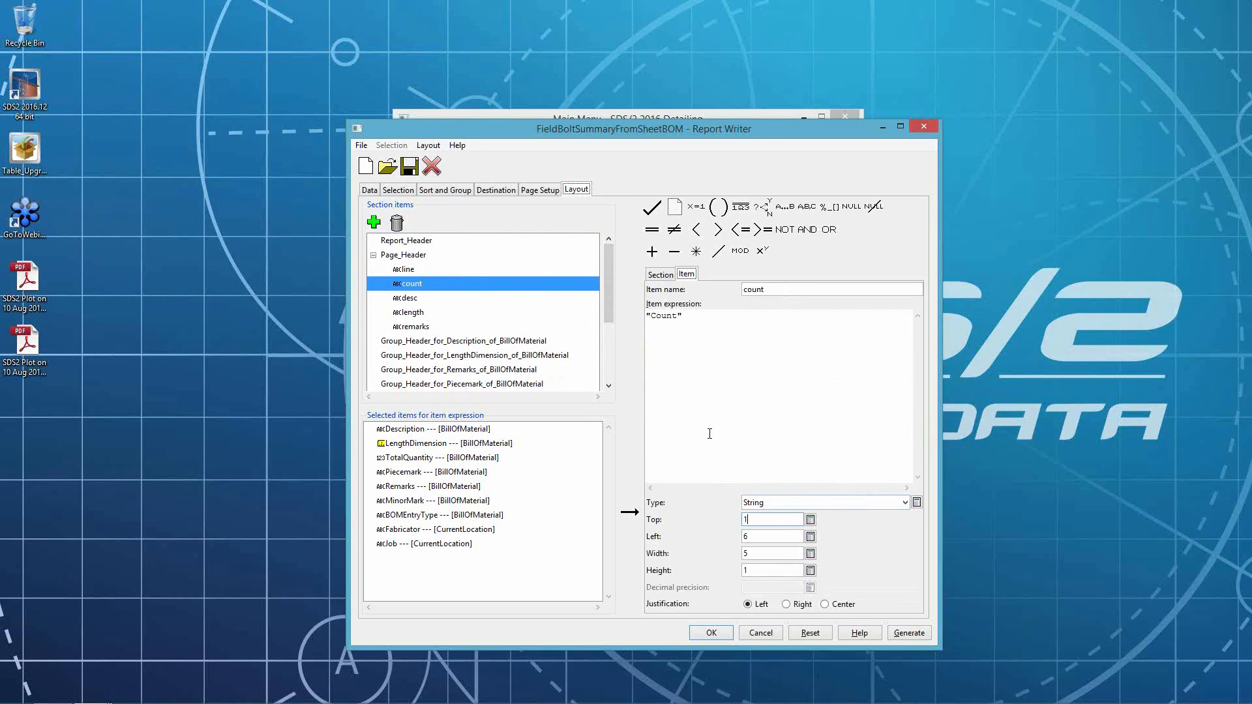
pyautogui.click(418, 300)
pyautogui.doubleClick(755, 521)
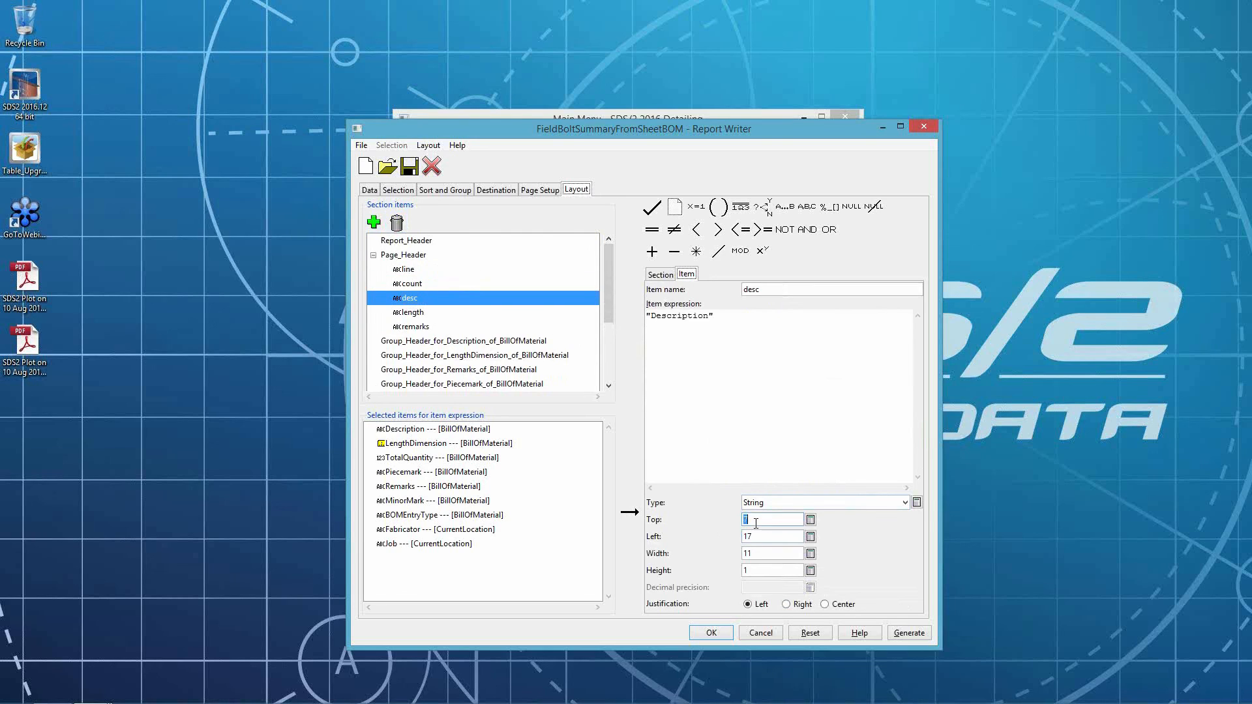
pyautogui.write('1')
pyautogui.click(415, 313)
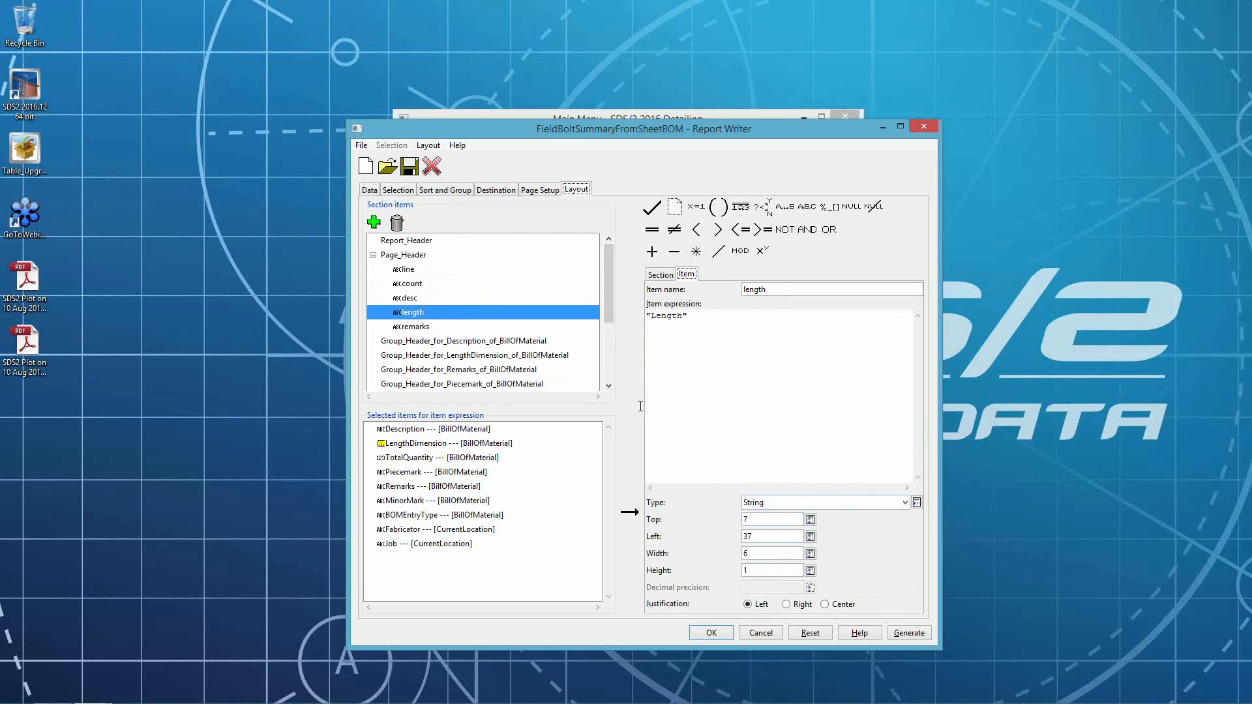
pyautogui.click(750, 521)
pyautogui.click(411, 327)
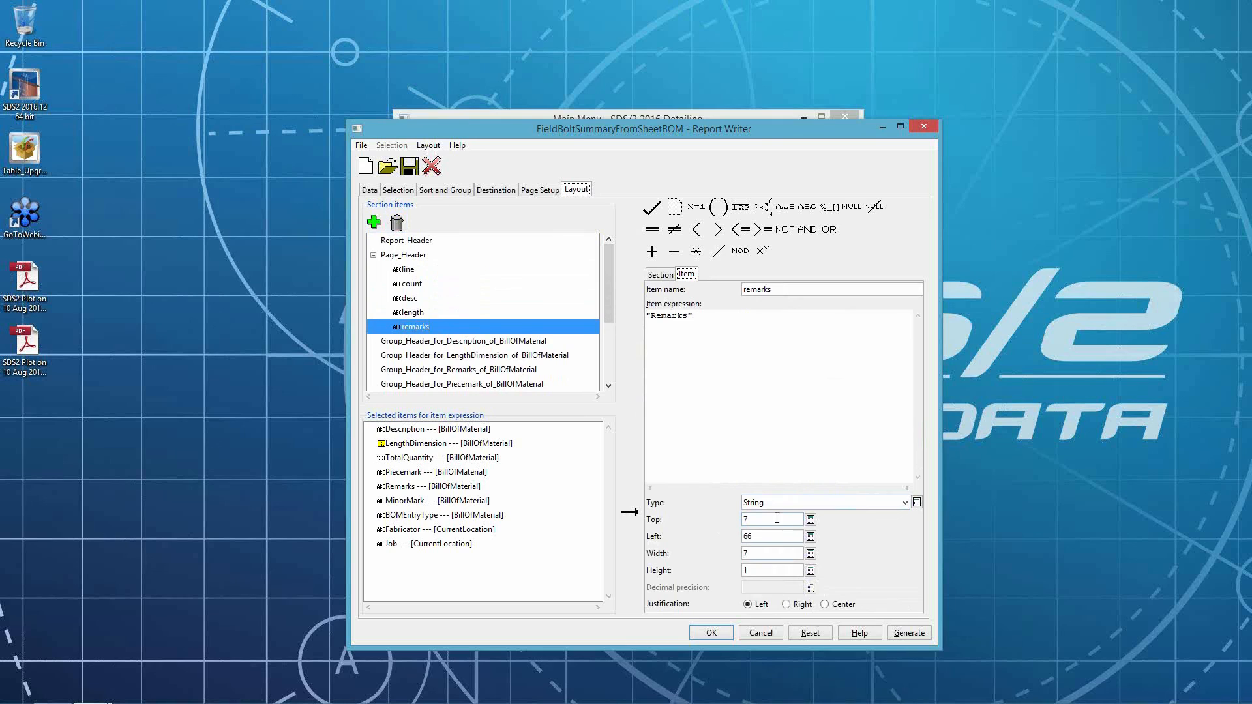
pyautogui.doubleClick(777, 524)
pyautogui.write('1')
pyautogui.click(409, 166)
pyautogui.click(602, 395)
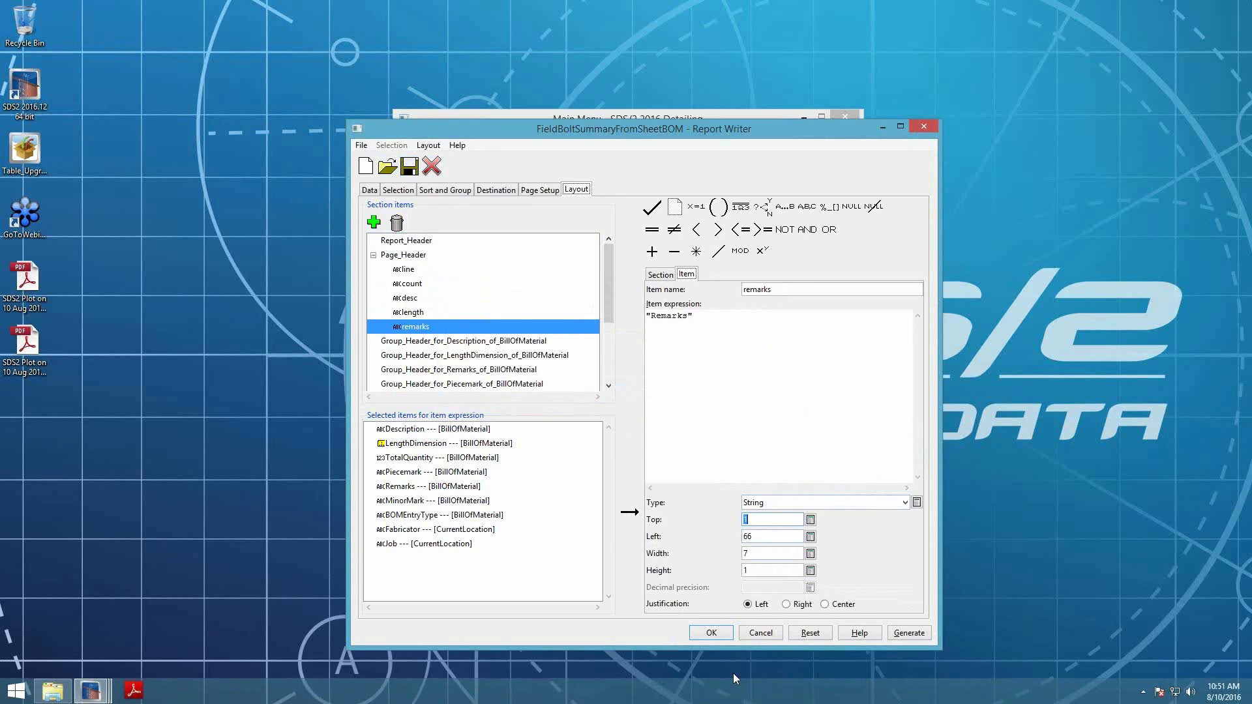
# - Switch to the Drawing Editor, open the sheet's table for editing and browse for a Report Writer report
pyautogui.click(92, 691)
pyautogui.click(245, 622)
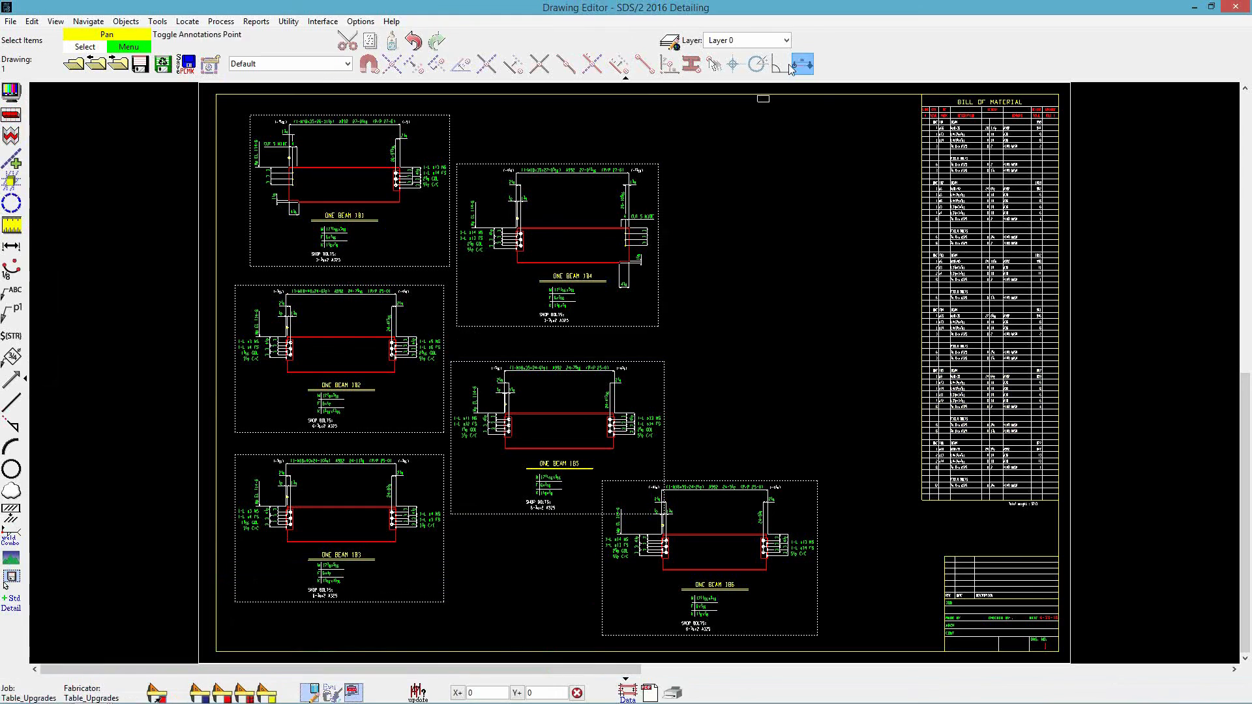
pyautogui.doubleClick(763, 101)
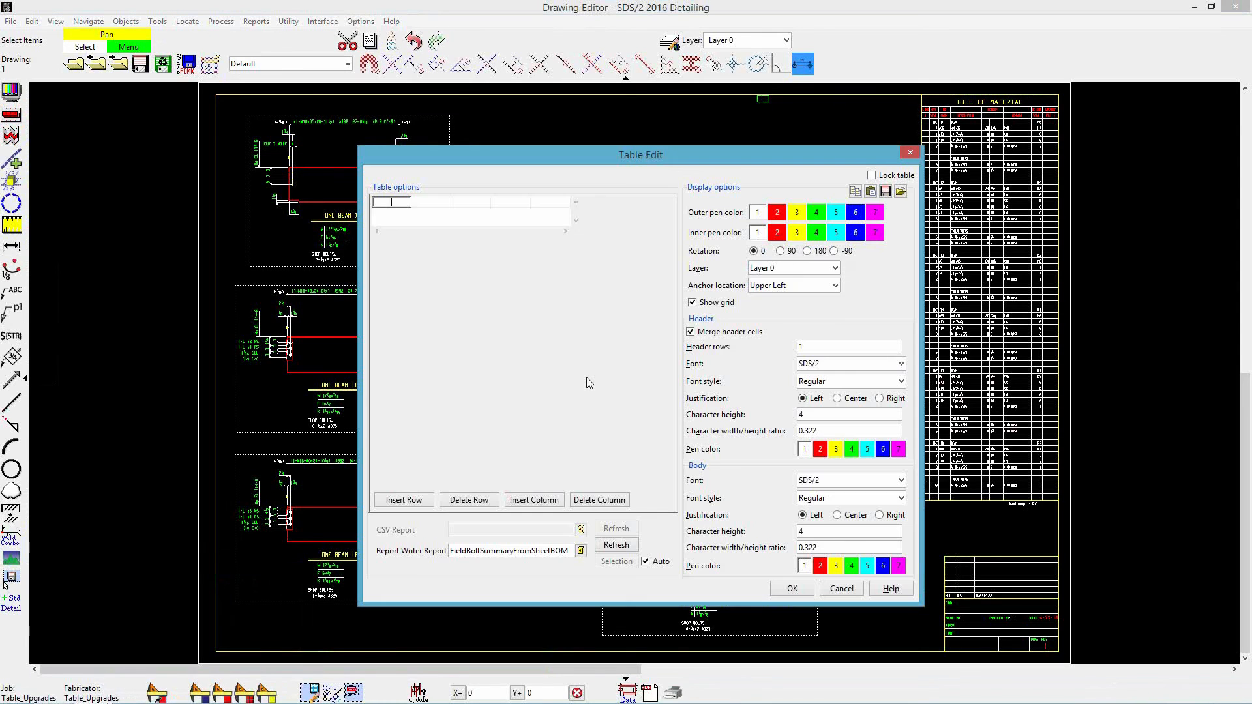
pyautogui.click(581, 550)
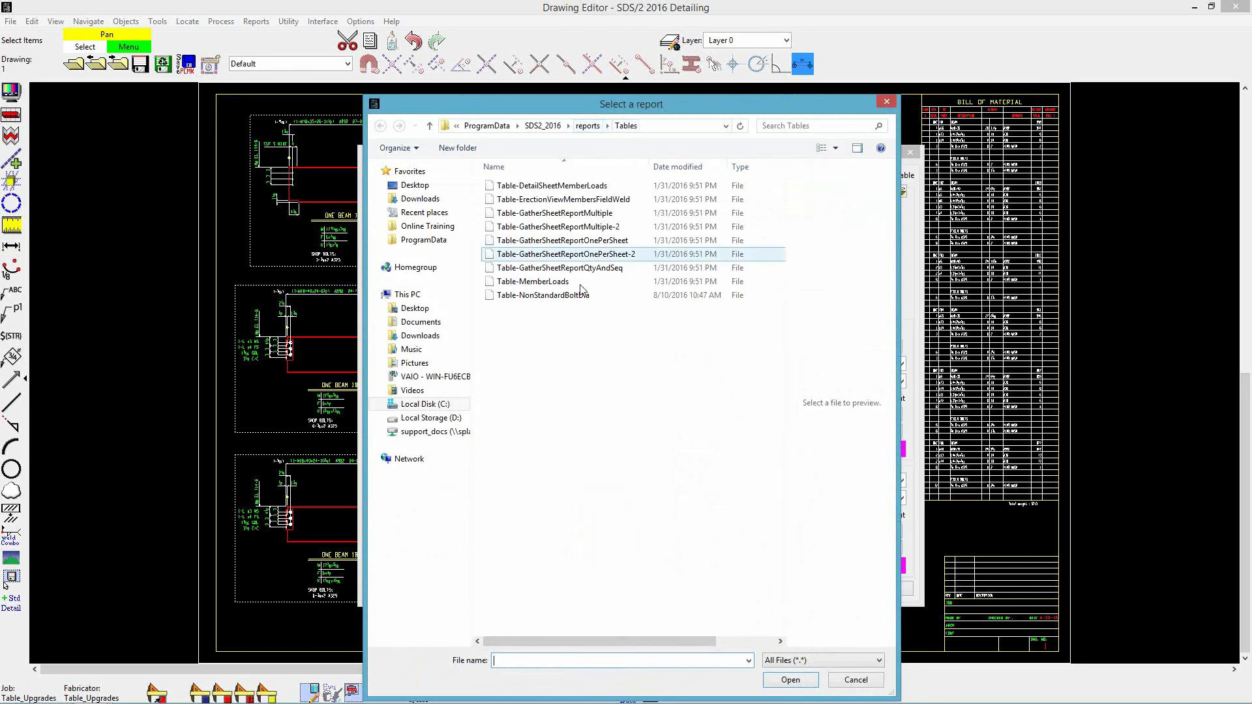
# - Pick FieldBoltSummaryFromSheetBOM from the Table_Upgrades_Webinar job's tables folder, overwrite the existing file and apply the table
pyautogui.click(541, 126)
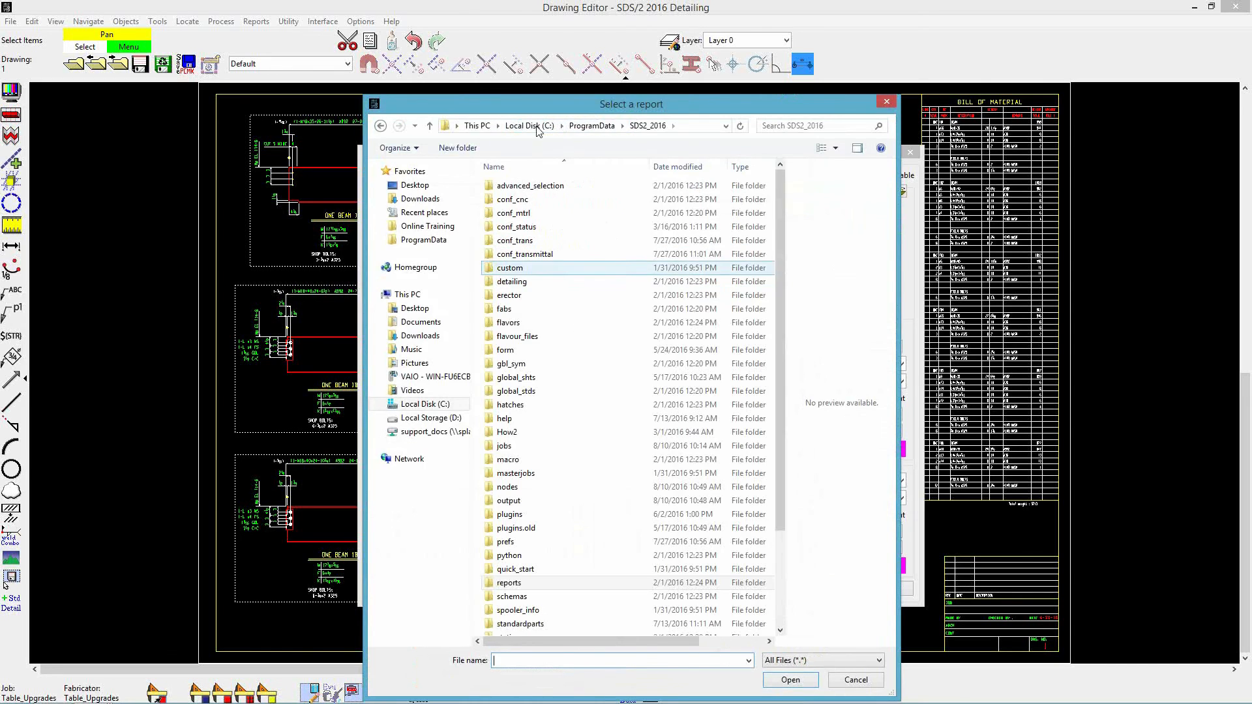
pyautogui.doubleClick(504, 447)
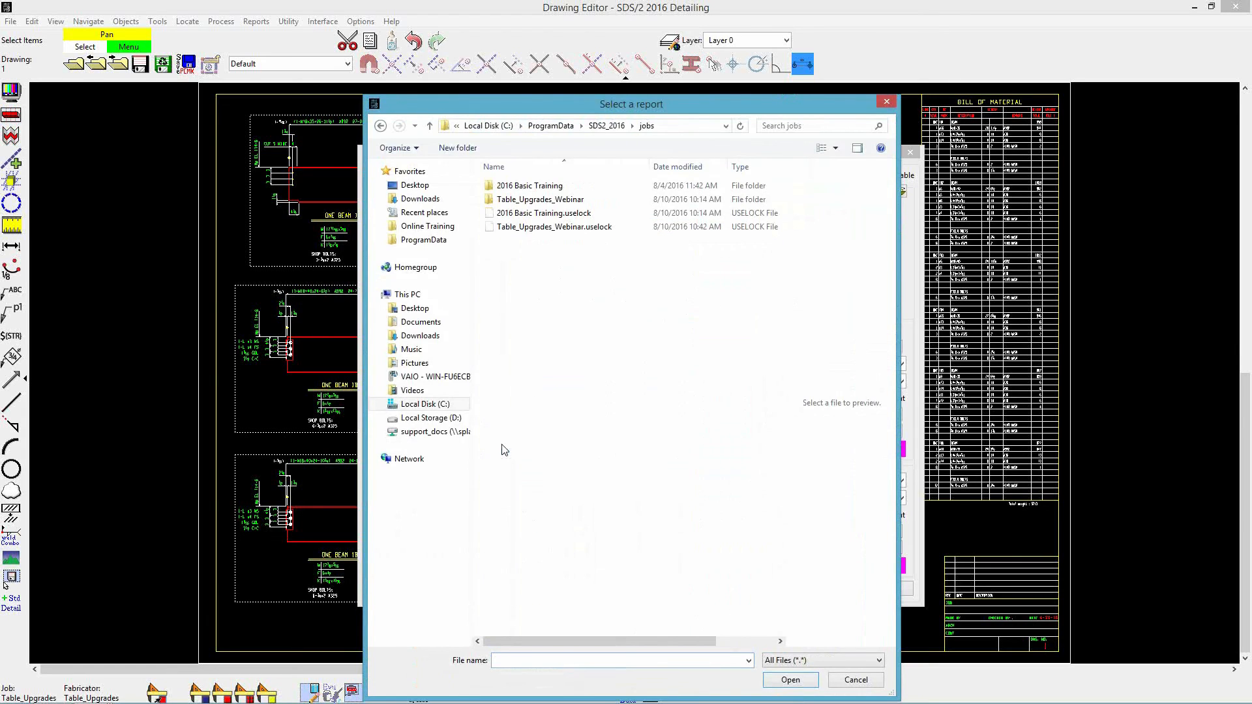
pyautogui.doubleClick(559, 203)
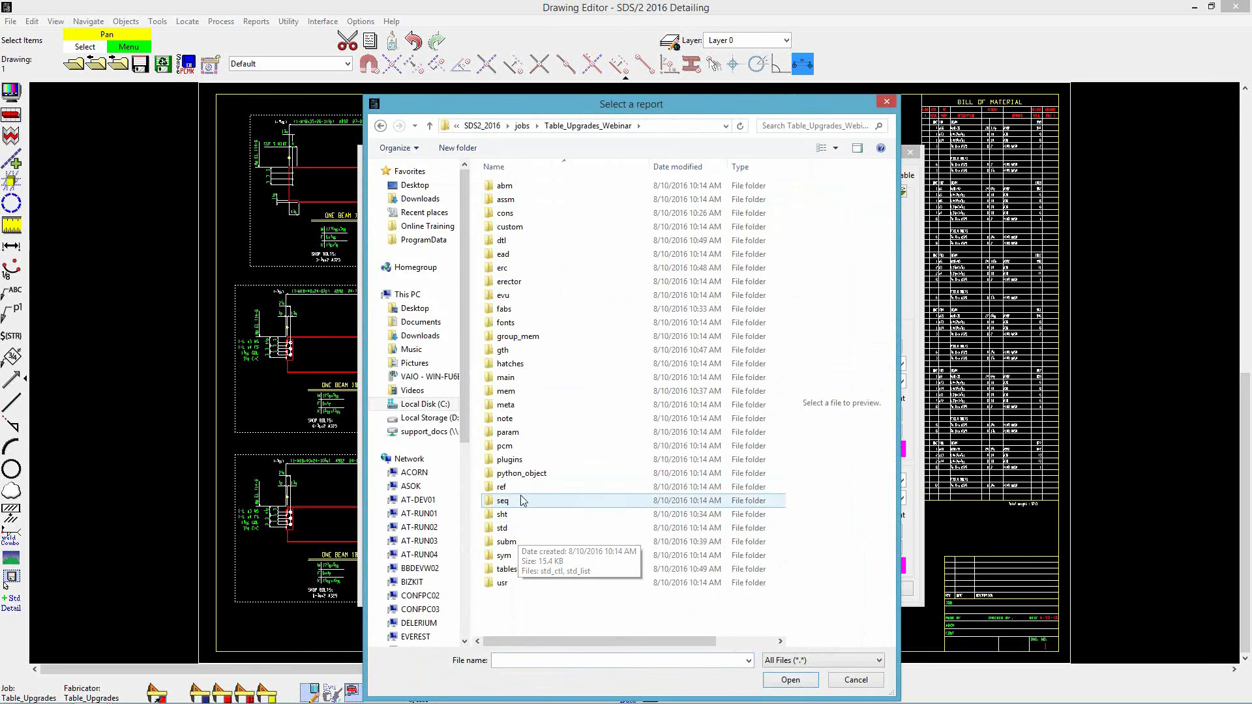
pyautogui.click(526, 571)
pyautogui.doubleClick(525, 572)
pyautogui.doubleClick(566, 186)
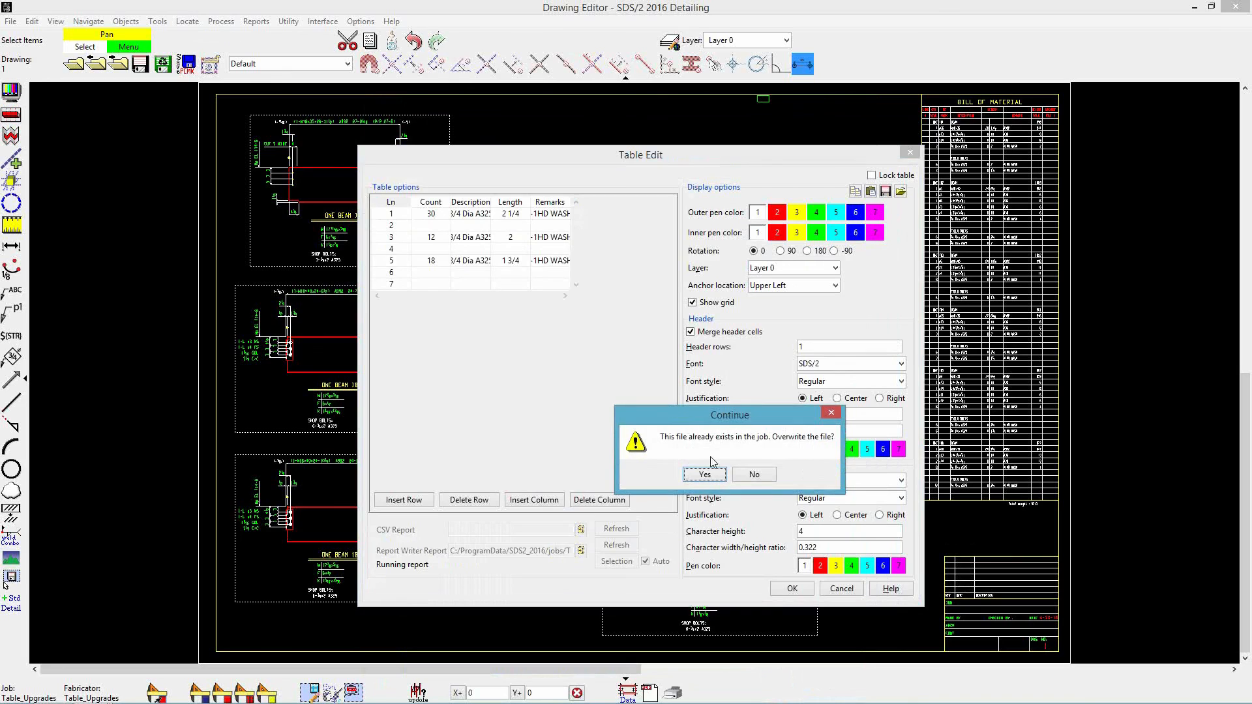
pyautogui.click(720, 473)
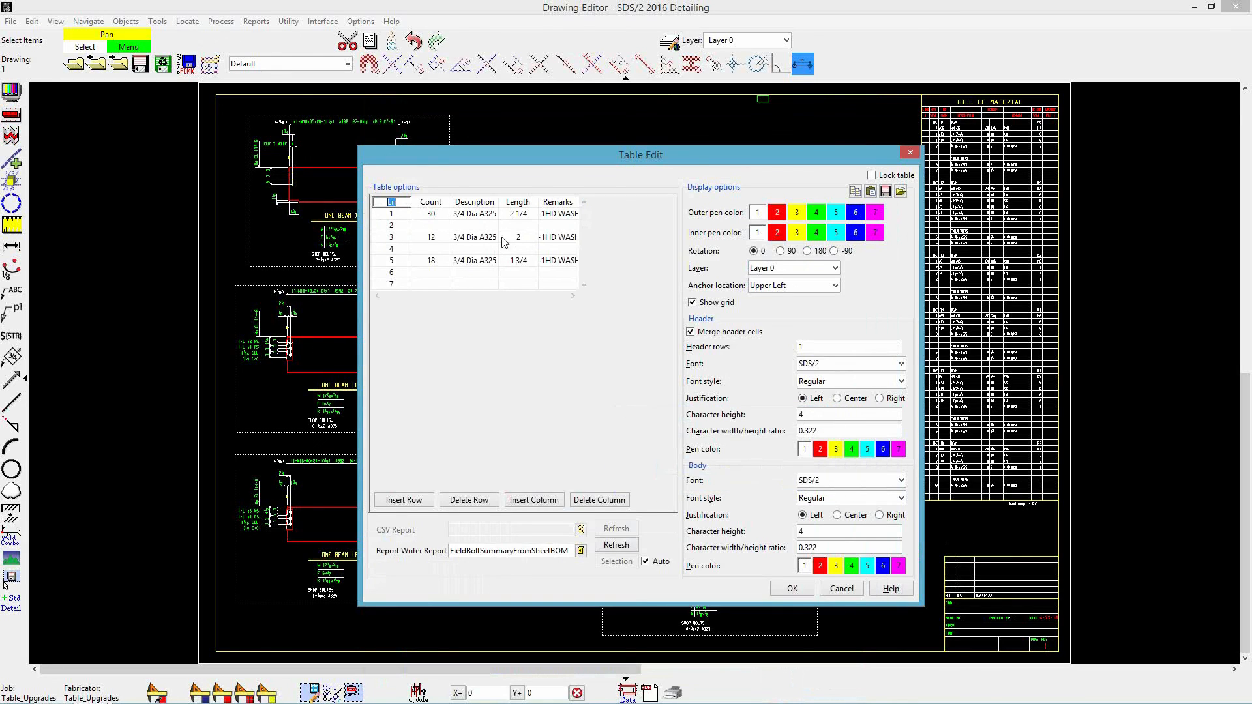
pyautogui.click(790, 588)
pyautogui.scroll(4, 778, 130)
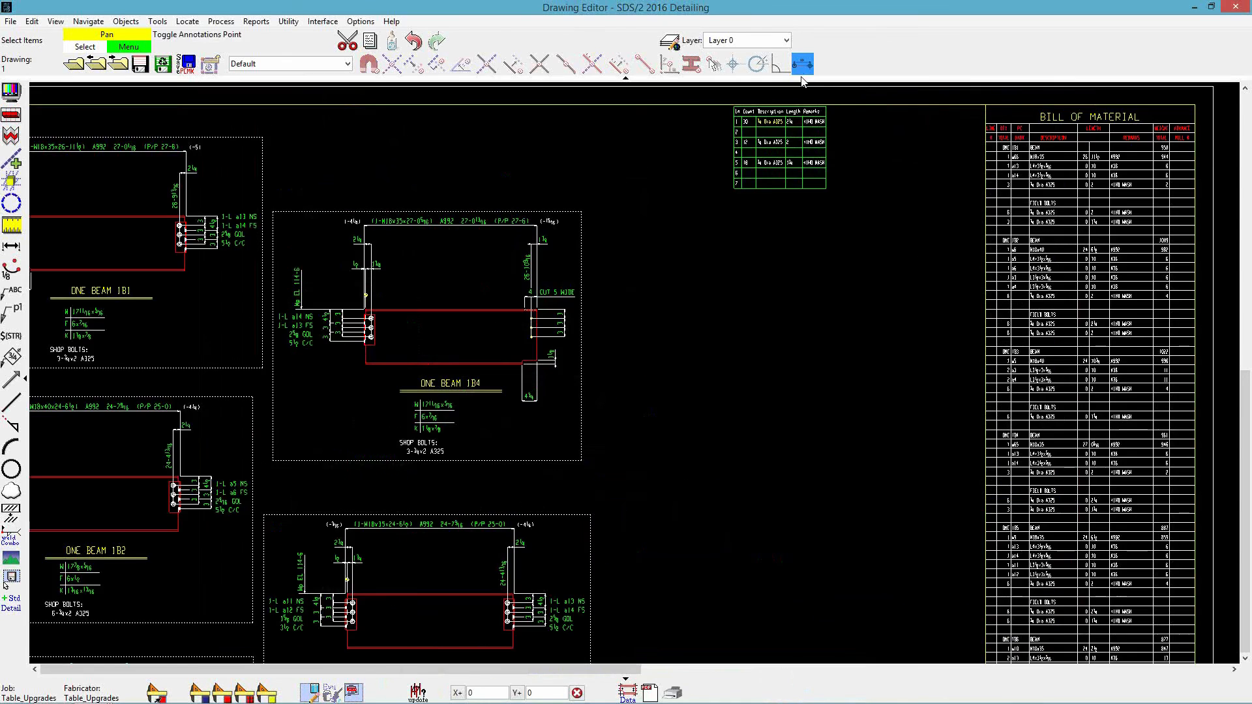
pyautogui.scroll(2, 776, 104)
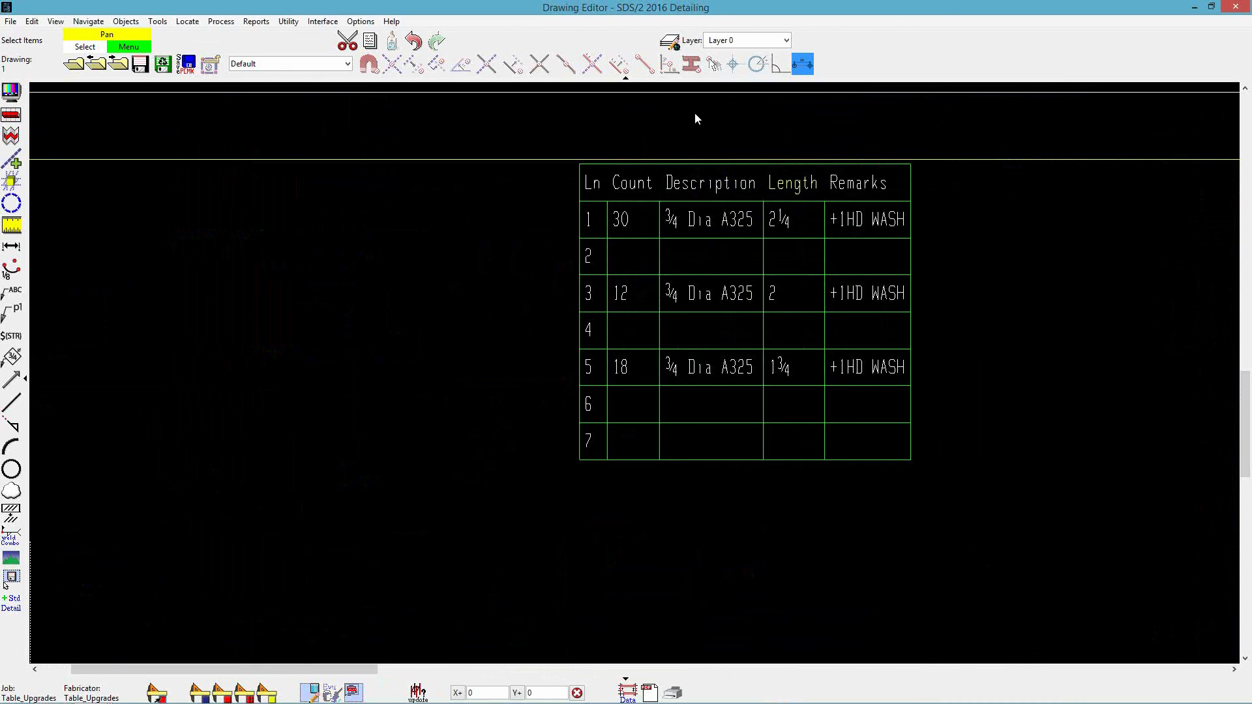
# - Reopen the table's settings and turn off Merge header cells
pyautogui.doubleClick(670, 225)
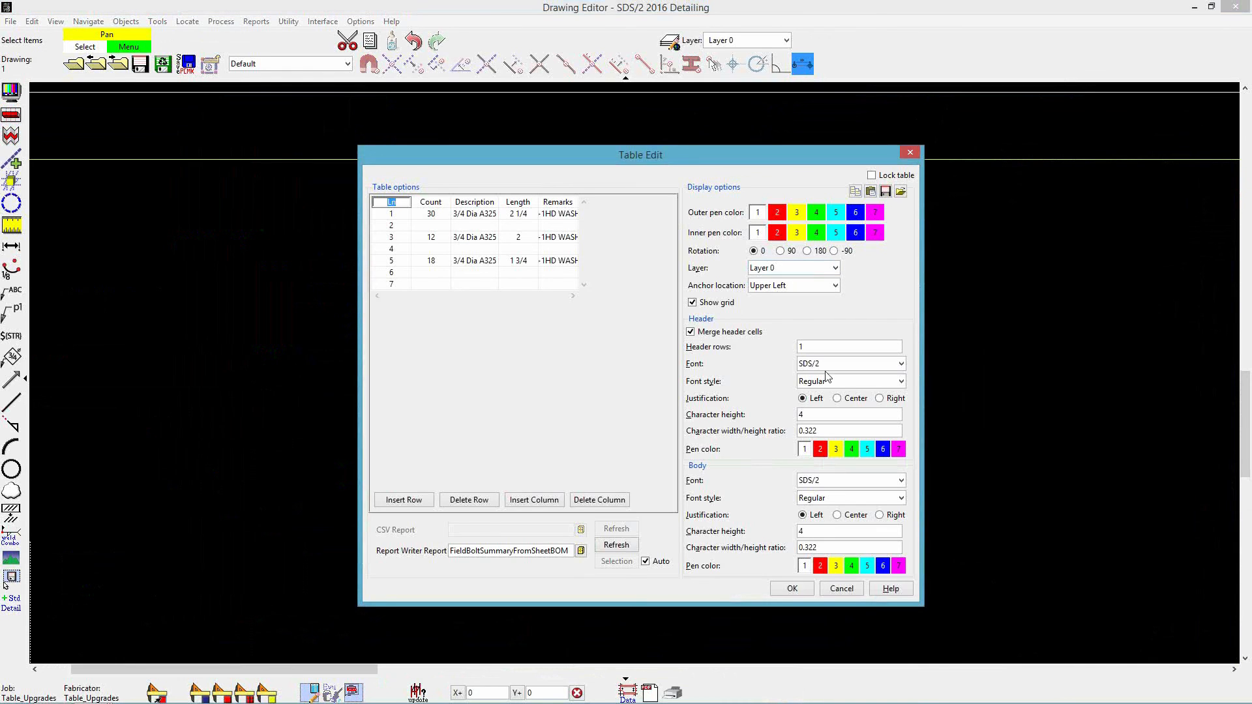
pyautogui.click(692, 331)
pyautogui.click(792, 588)
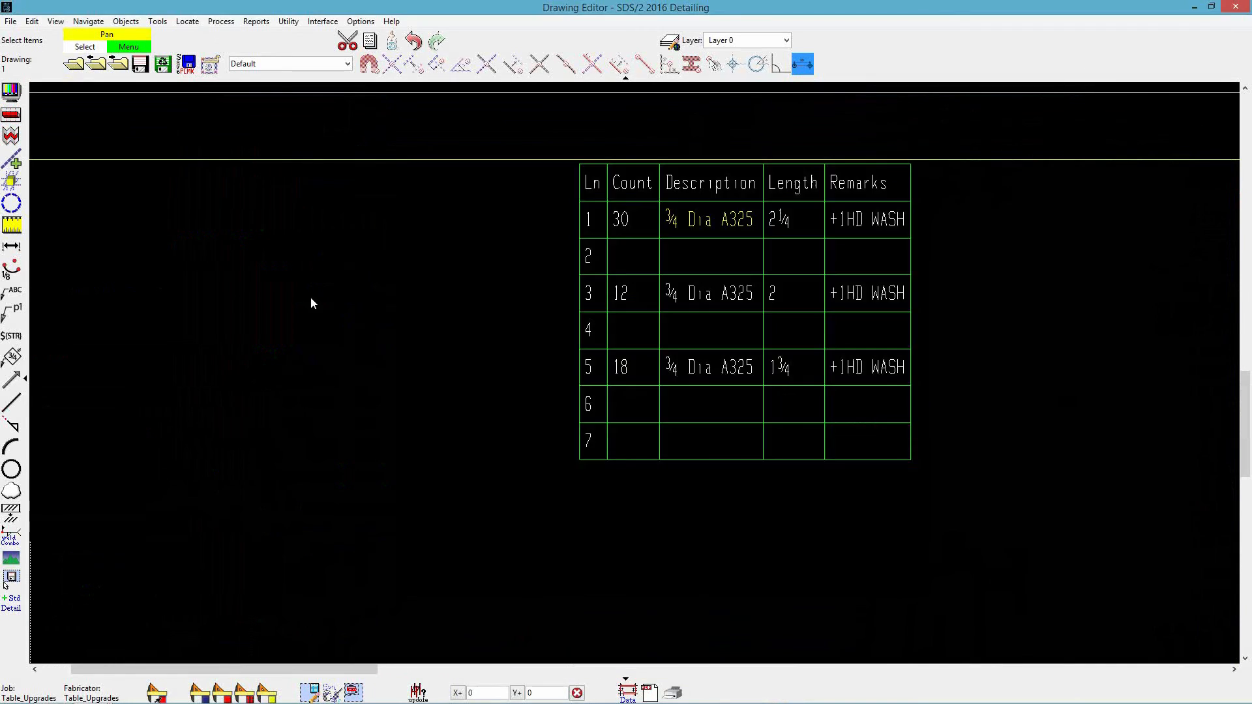